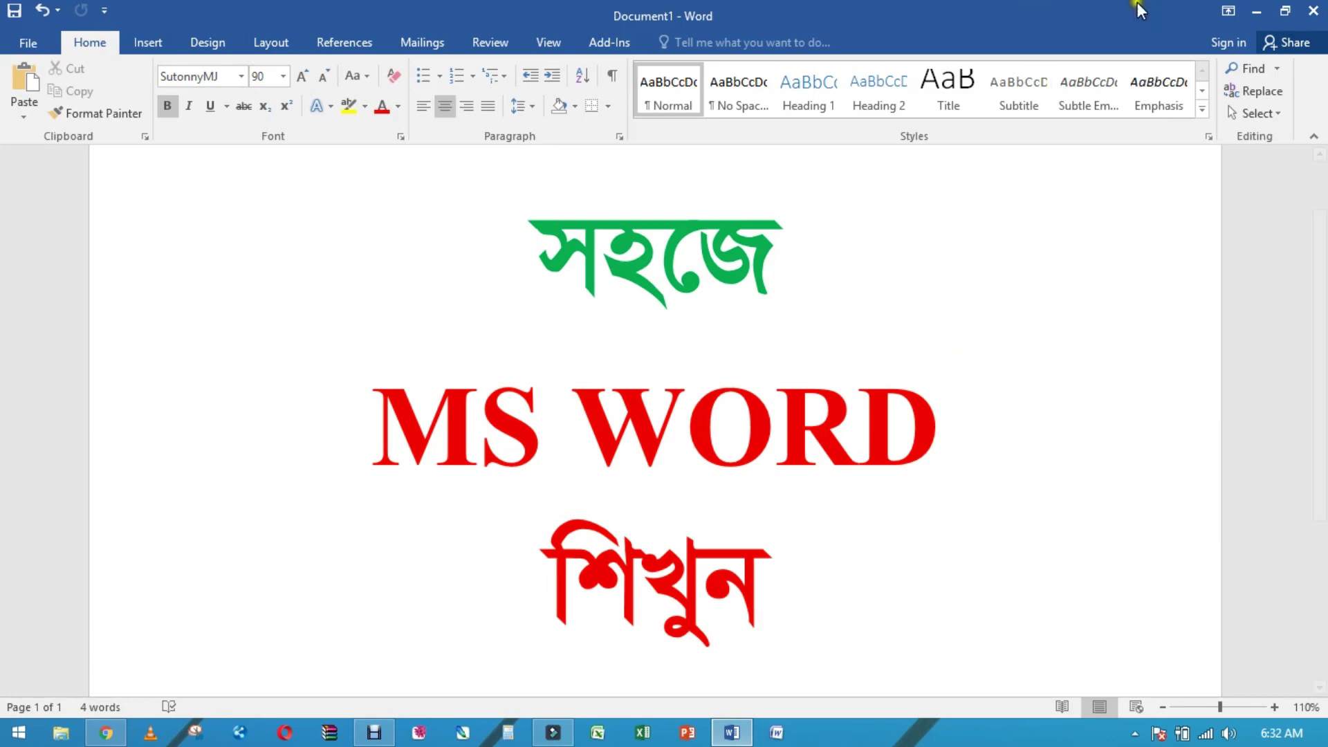
Minimize Word to bring the Chrome window with the YouTube channel page to the front
left_click(1256, 16)
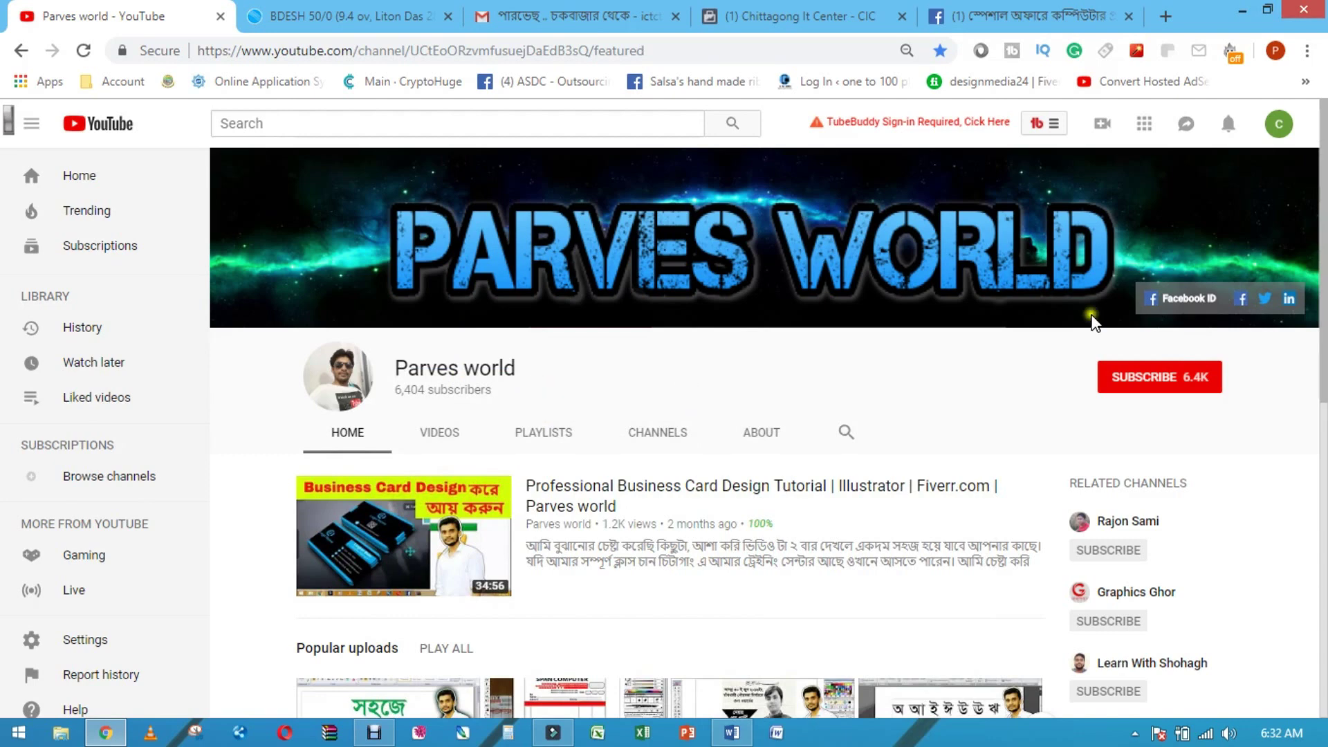
Return to the nine-page Word document of bordered sample paragraphs
left_click(1142, 380)
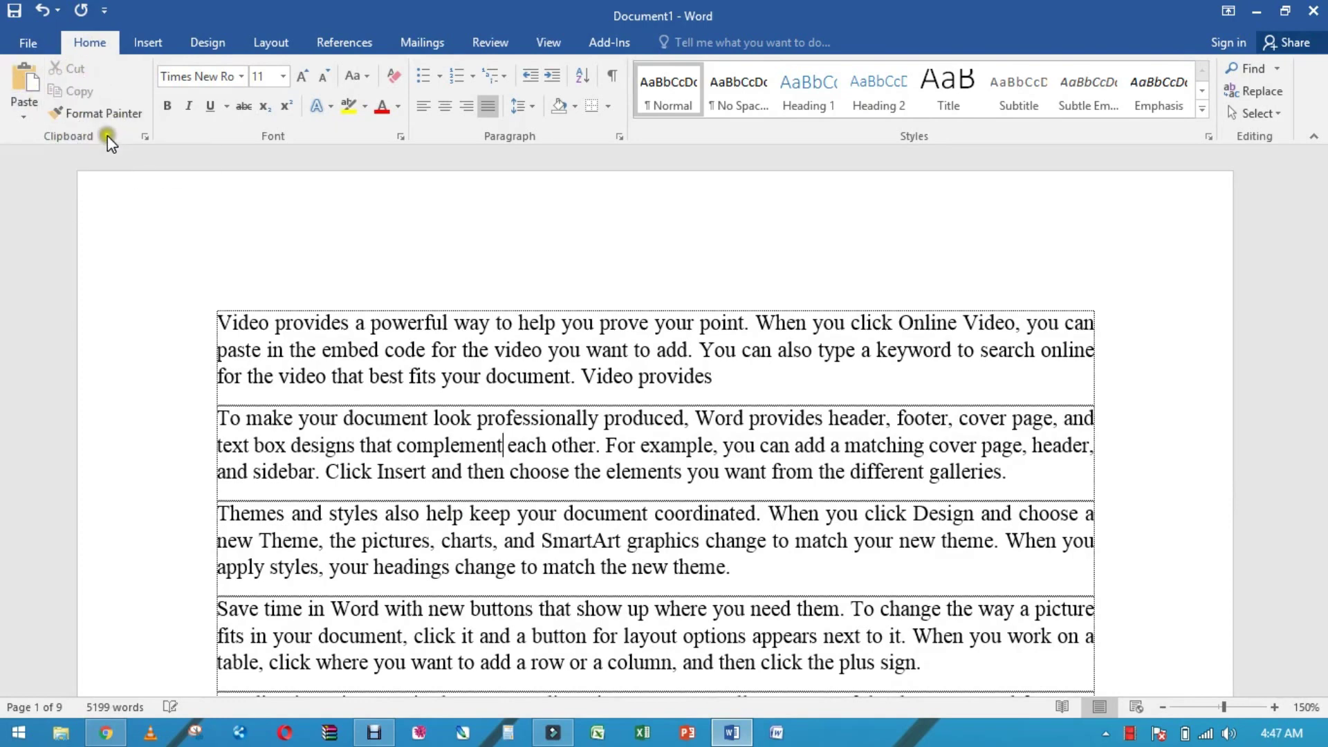
Move 'Video provides a powerful' from the start to the end of the first paragraph
left_click(96, 114)
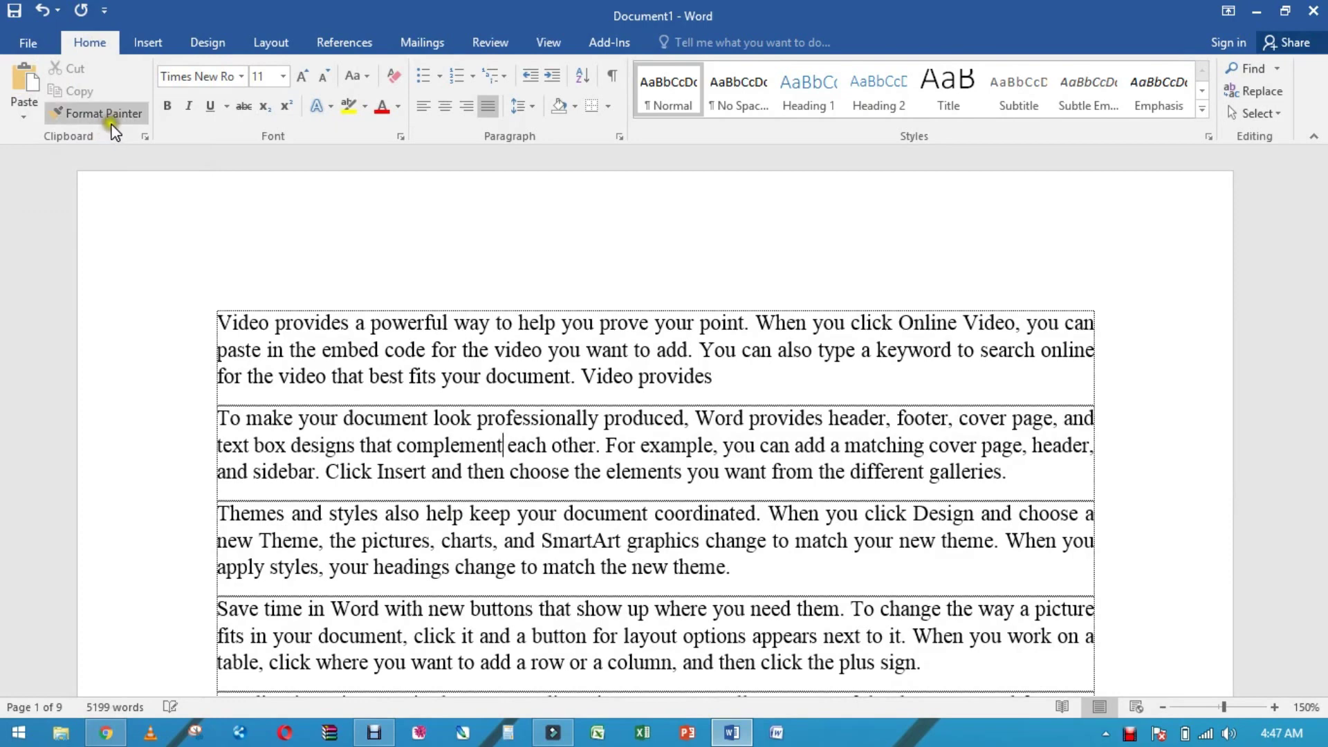
mouse_move(448, 323)
left_mouse_down()
mouse_move(223, 317)
mouse_move(413, 329)
left_mouse_up()
left_click(303, 323)
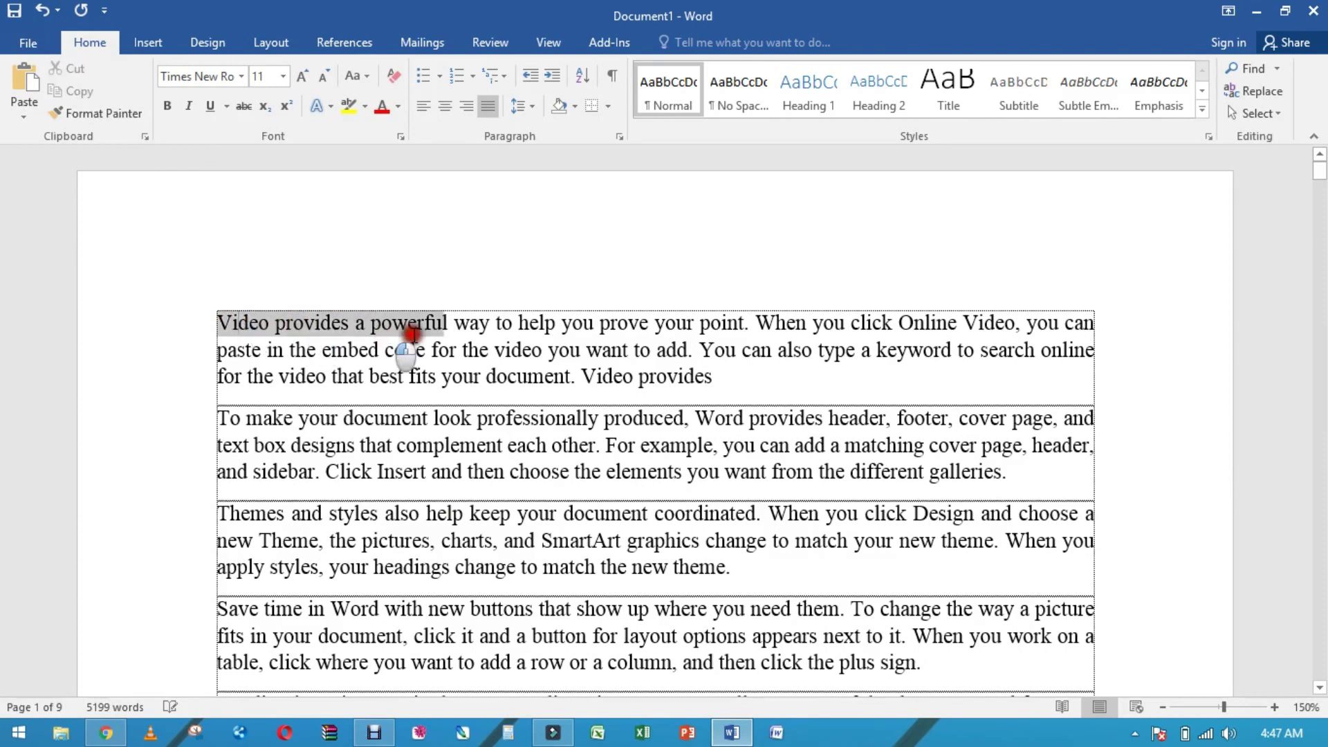
right_click(400, 331)
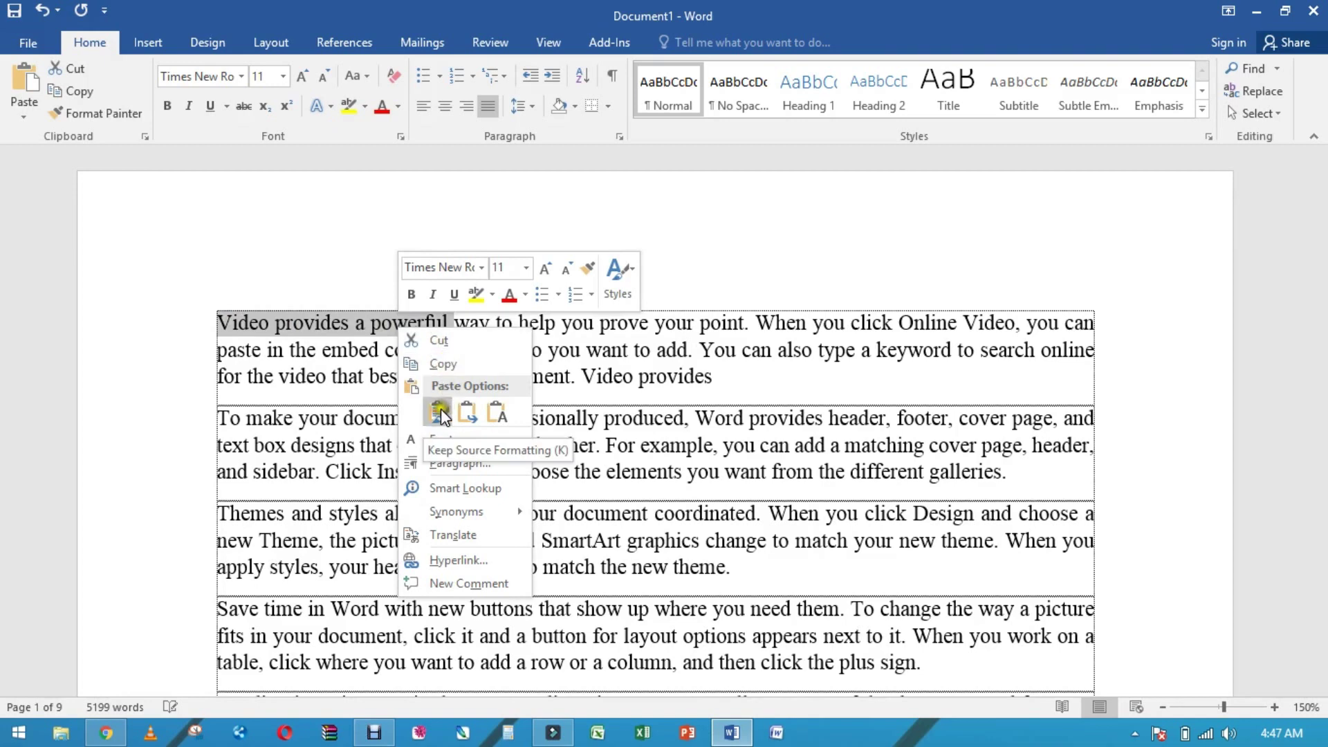
left_click(498, 415)
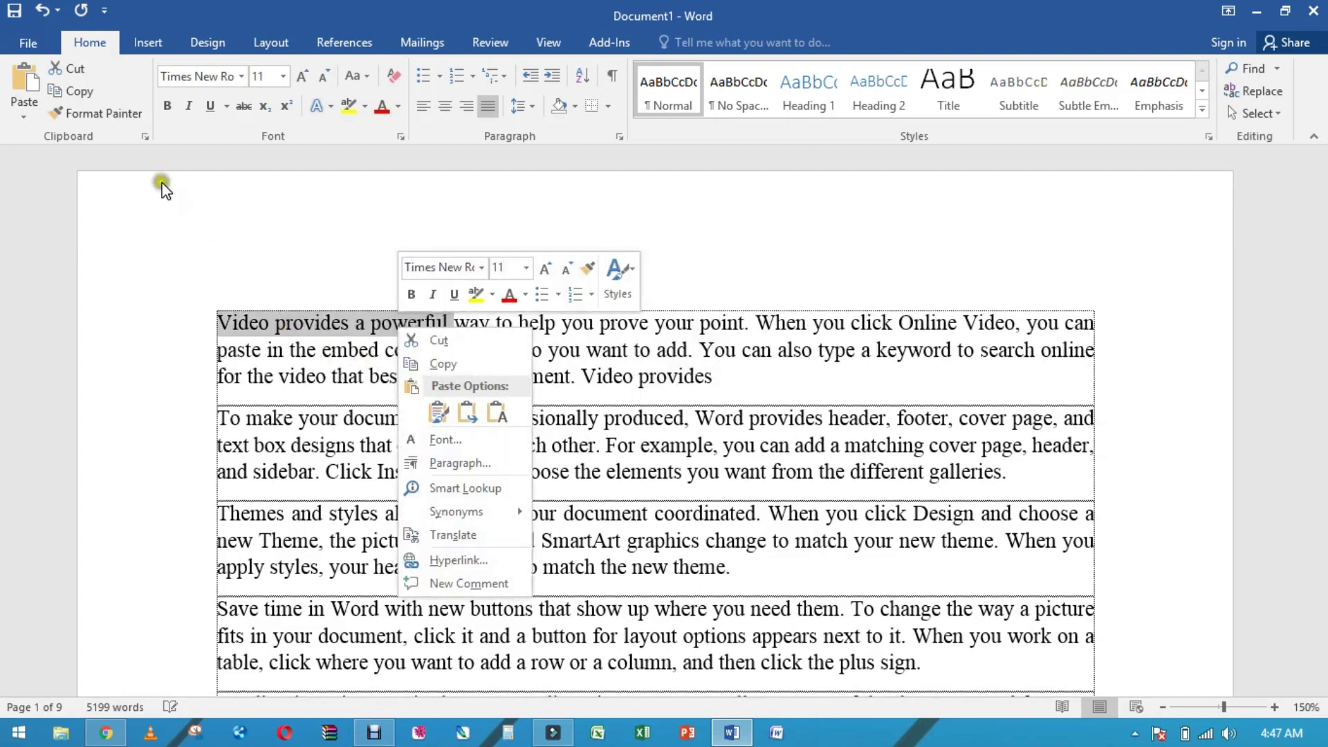
left_click(72, 68)
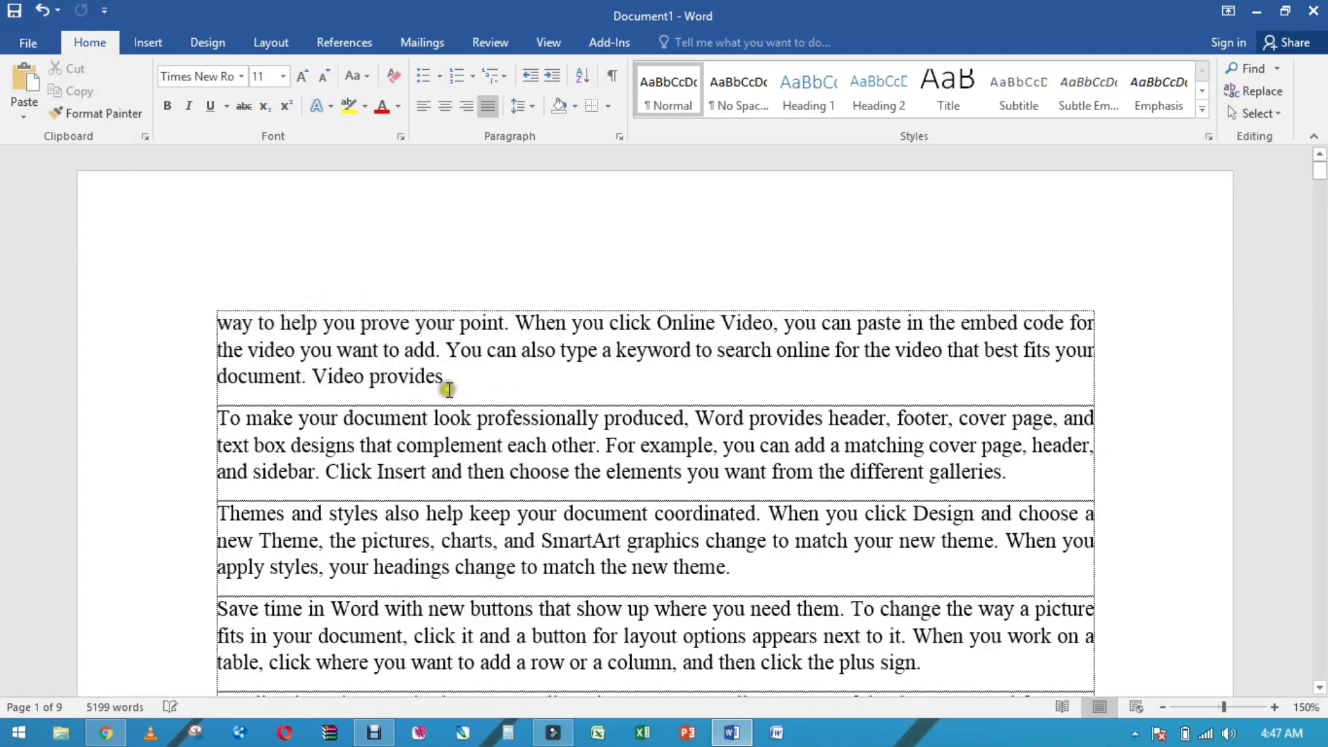
left_click(462, 377)
left_click(44, 86)
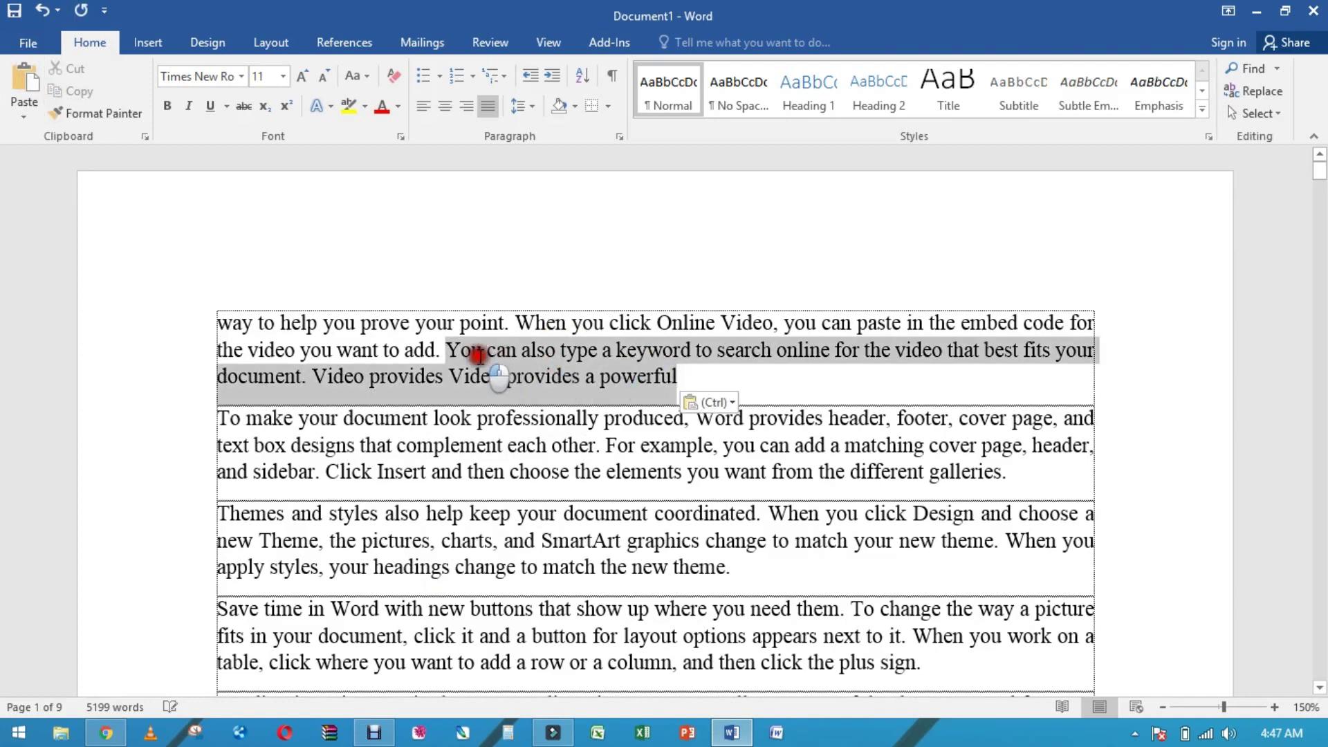
Copy the phrase back to the paragraph start and select 'Video provides'
left_click_drag(680, 376, 449, 377)
left_click(75, 91)
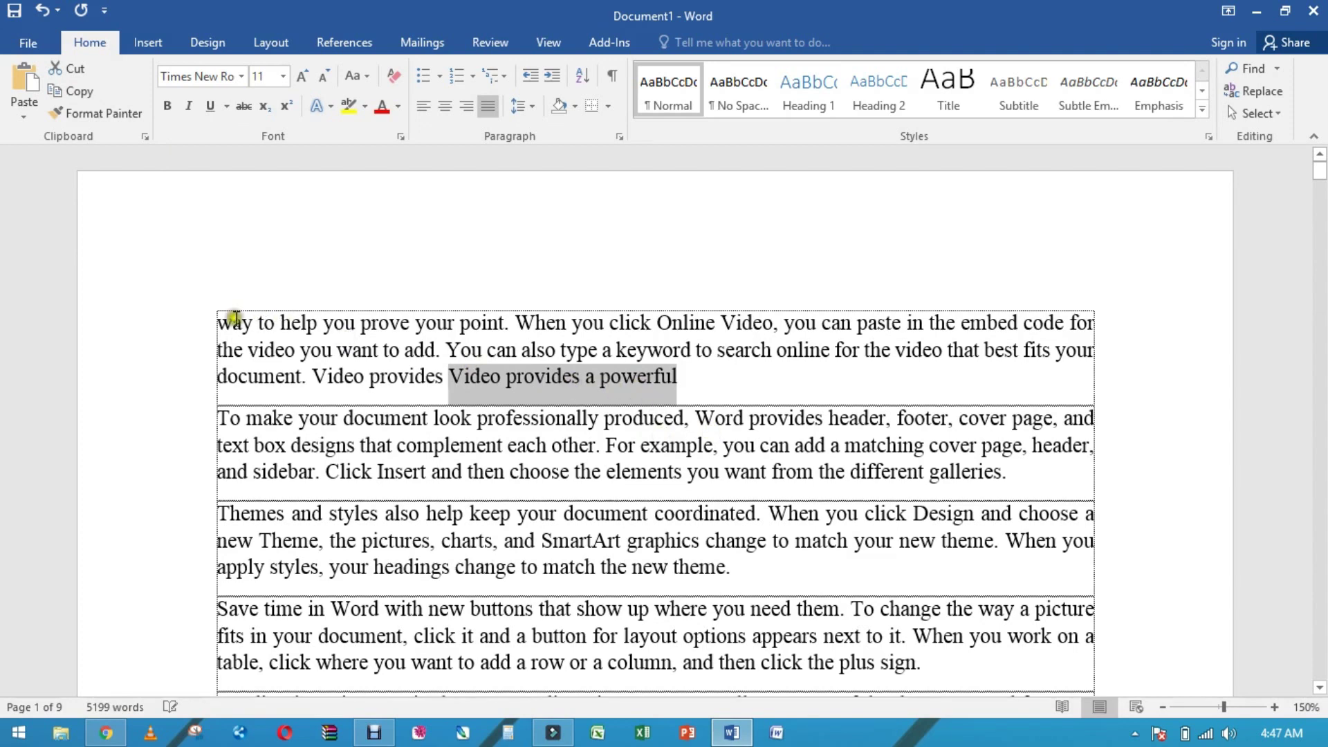
left_click(221, 325)
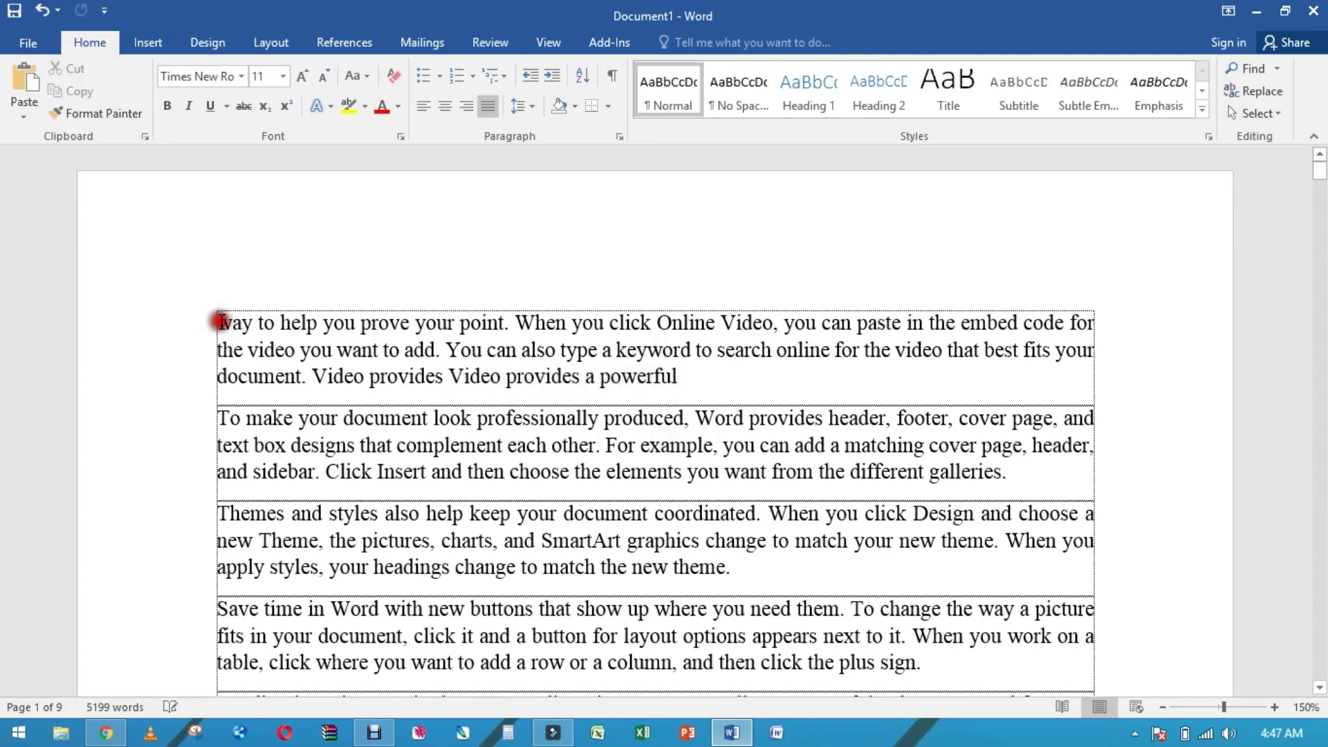
left_click(22, 87)
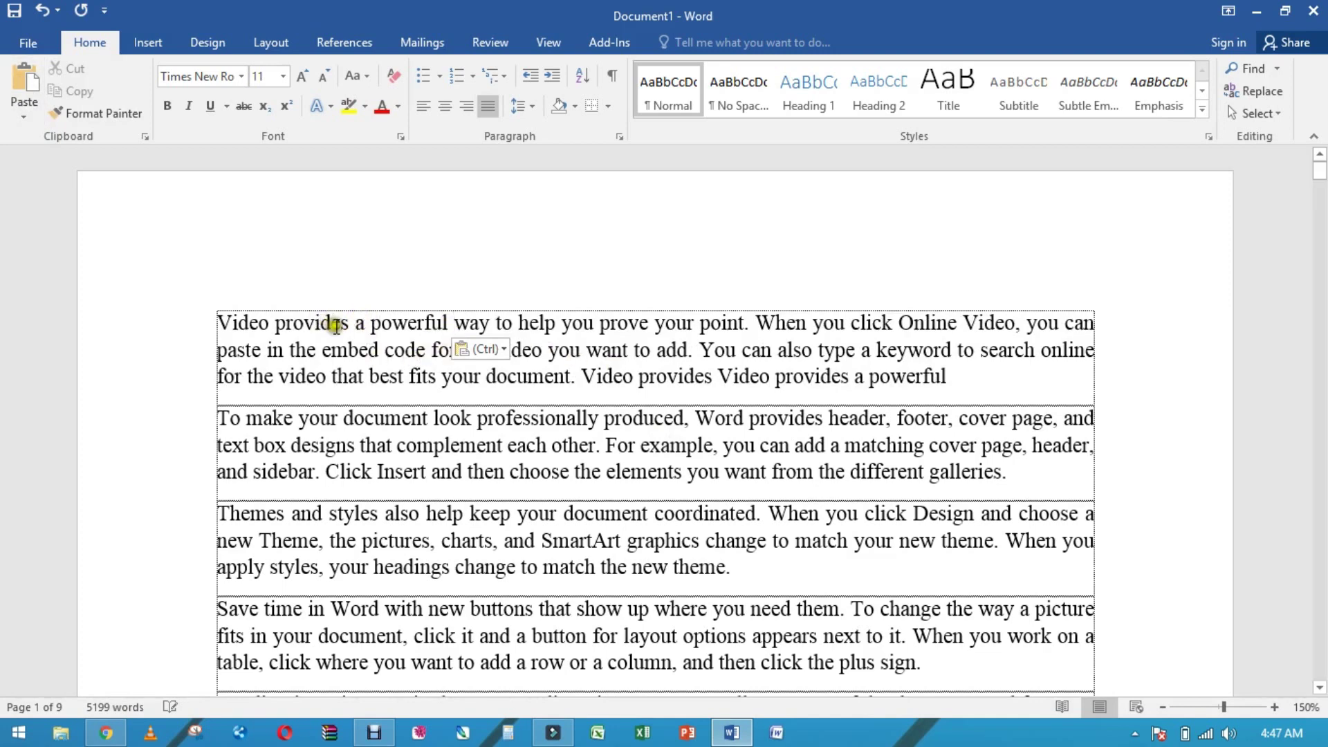
left_click_drag(355, 323, 226, 316)
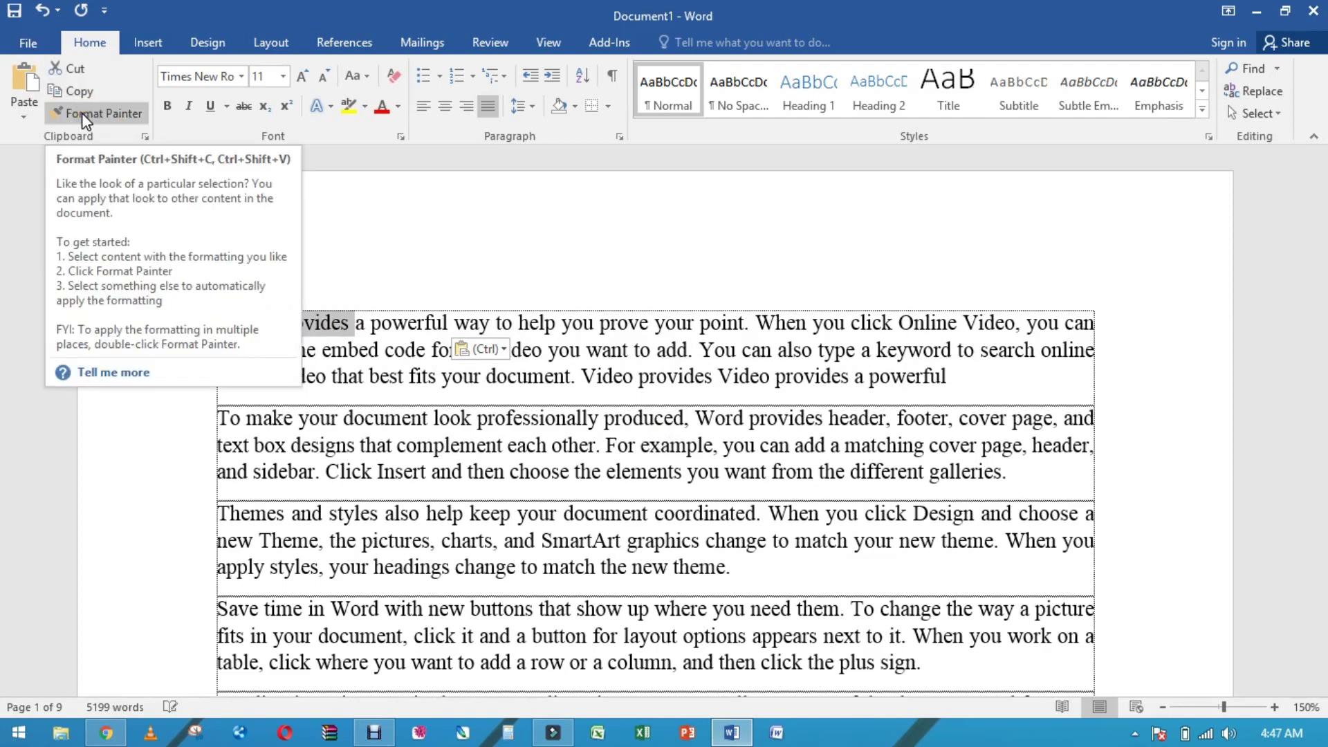
Change the font of 'Video provides' to Aharoni, then to Algerian
left_click(242, 75)
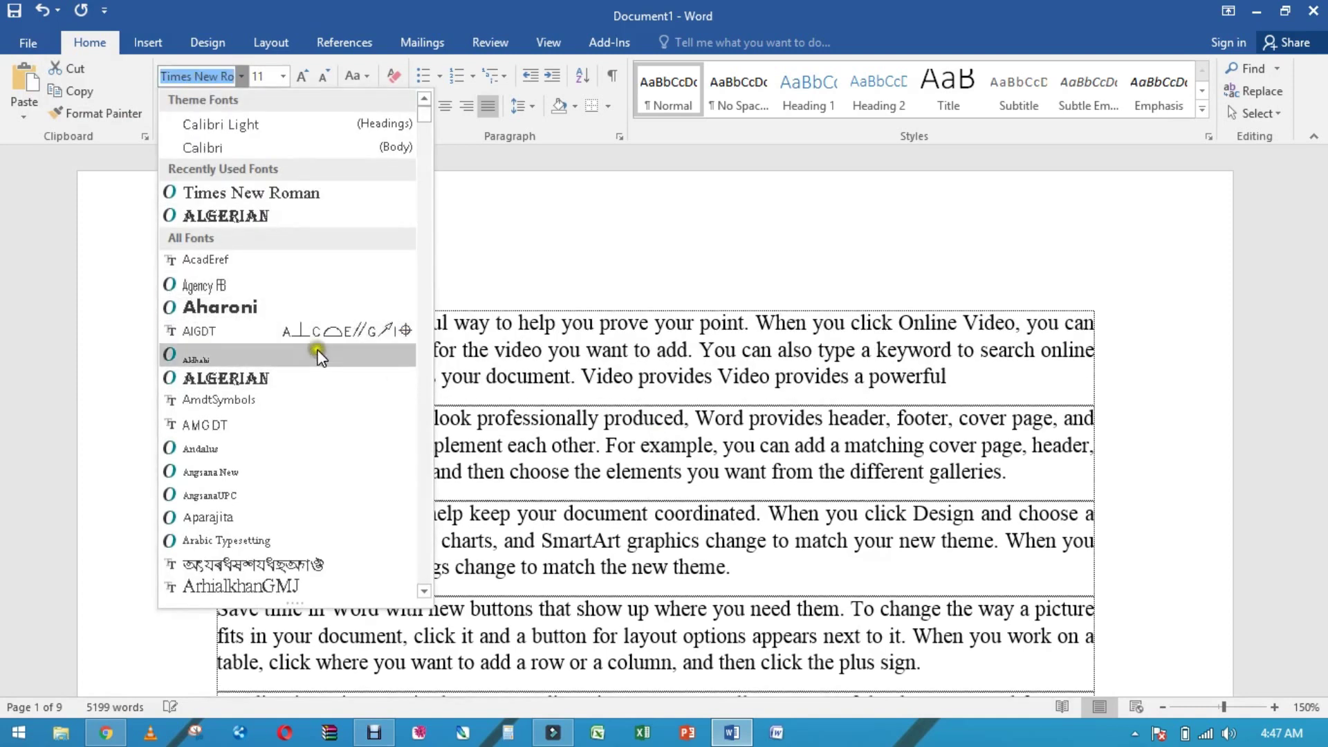
left_click(261, 310)
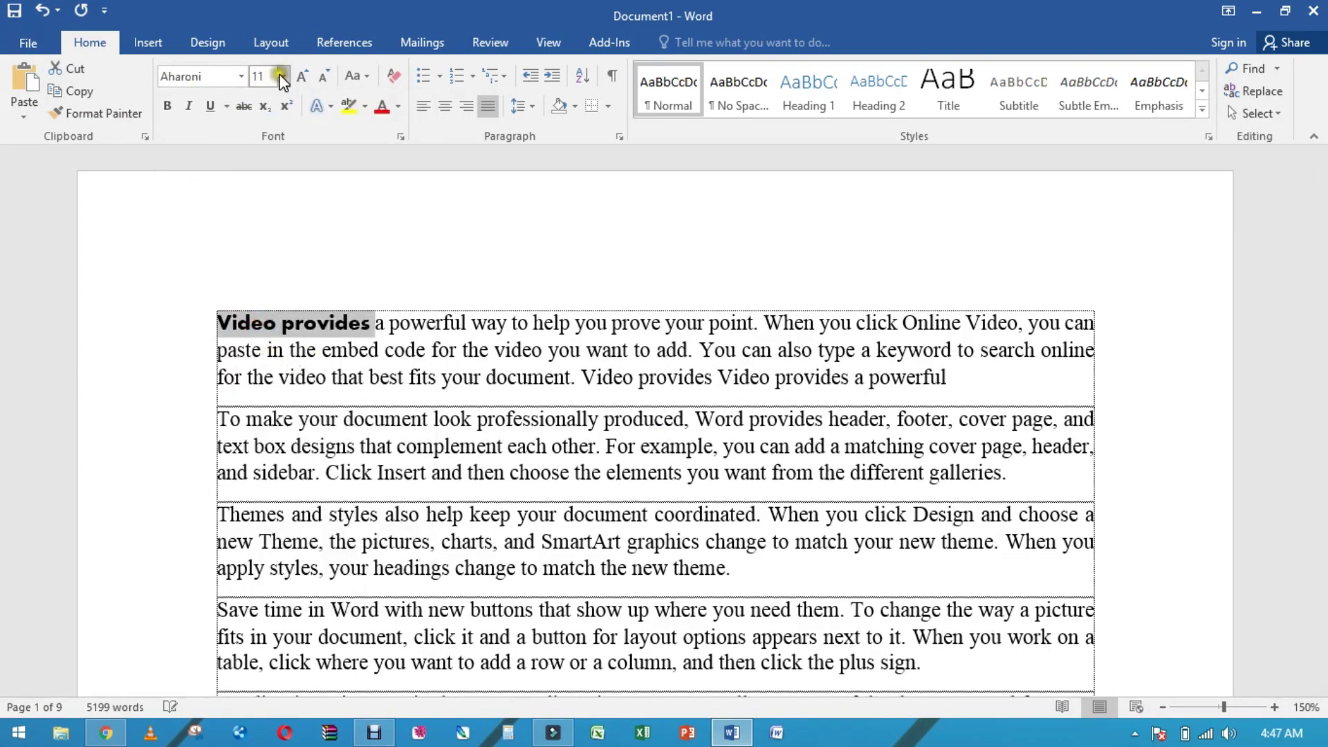
left_click(242, 76)
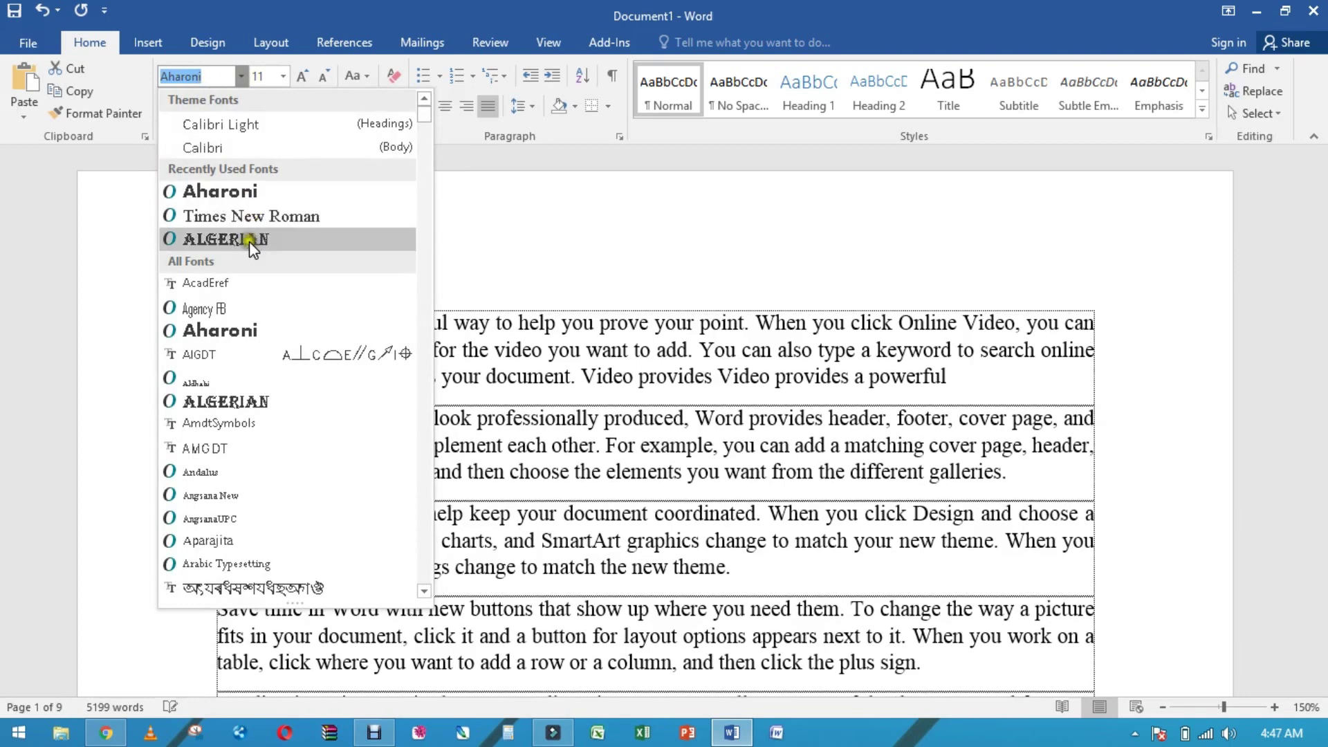
scroll(255, 430, "down", 3)
scroll(281, 507, "down", 2)
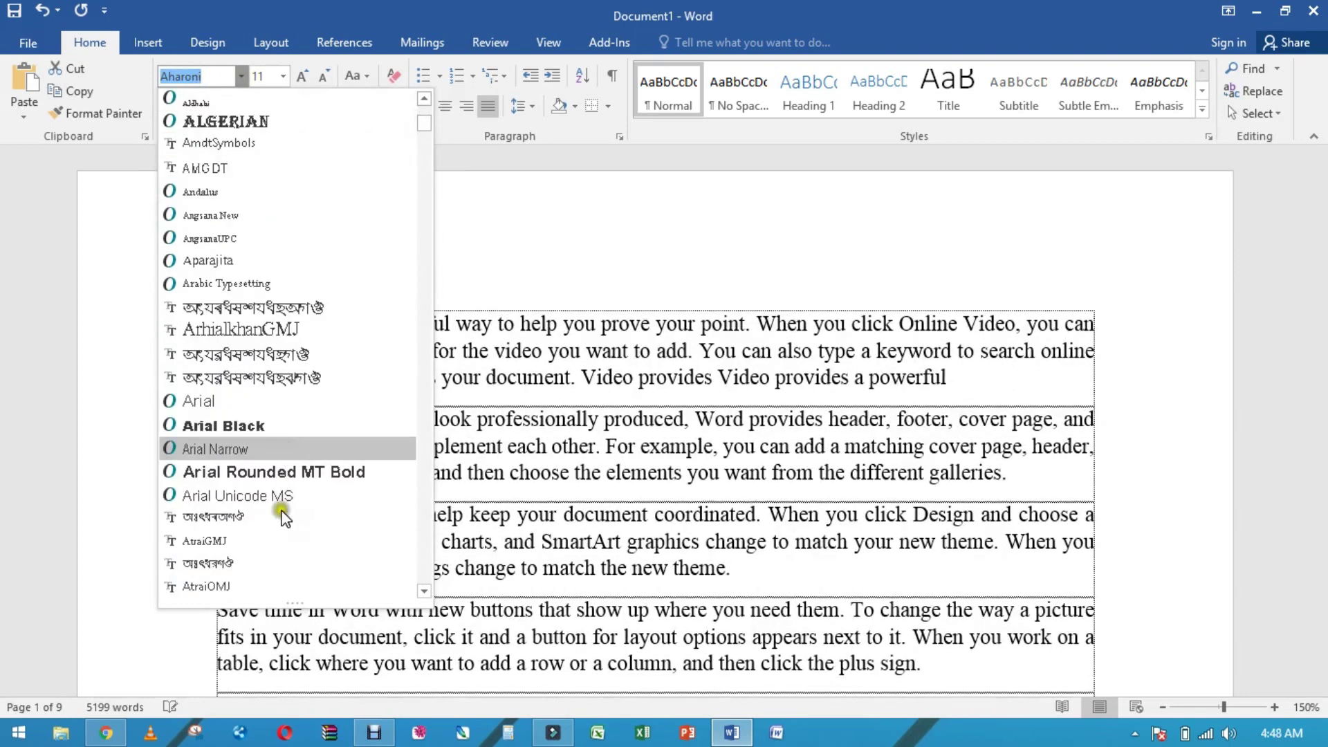
scroll(284, 529, "down", 4)
scroll(280, 504, "up", 5)
scroll(260, 305, "up", 2)
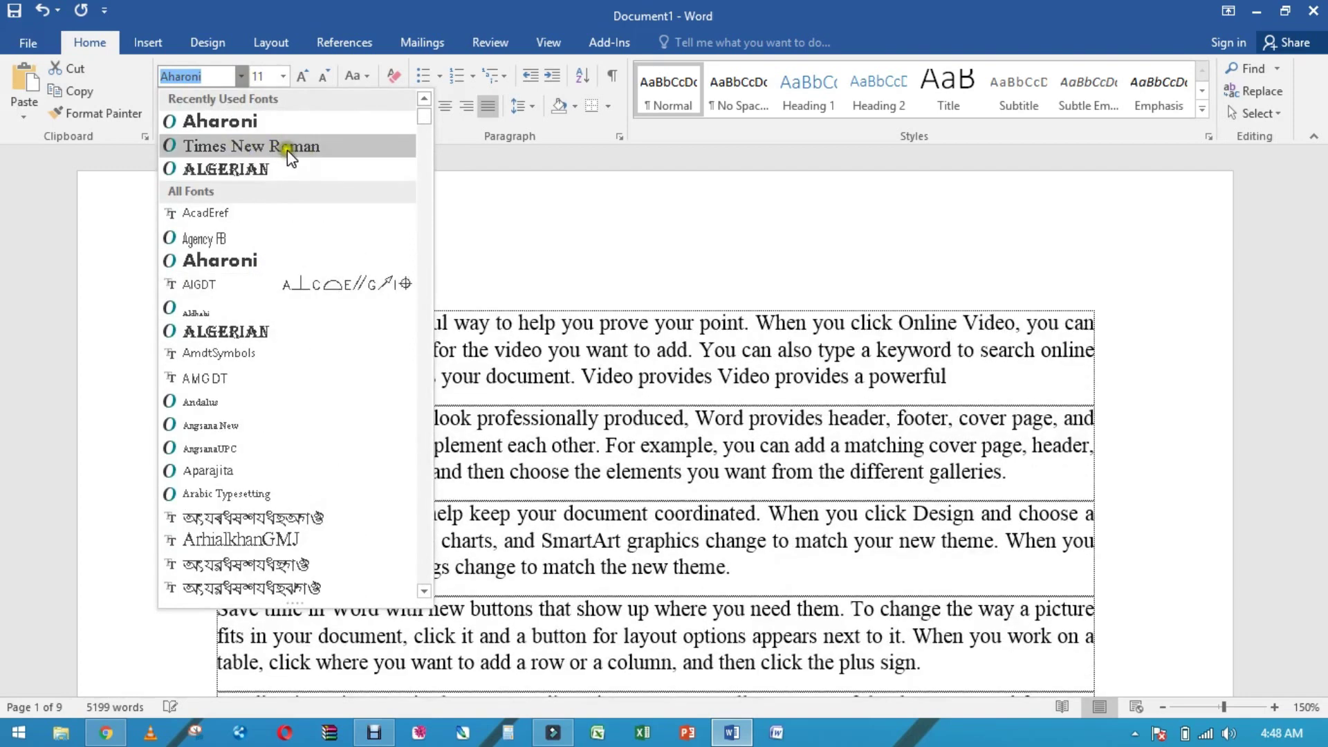
left_click(249, 167)
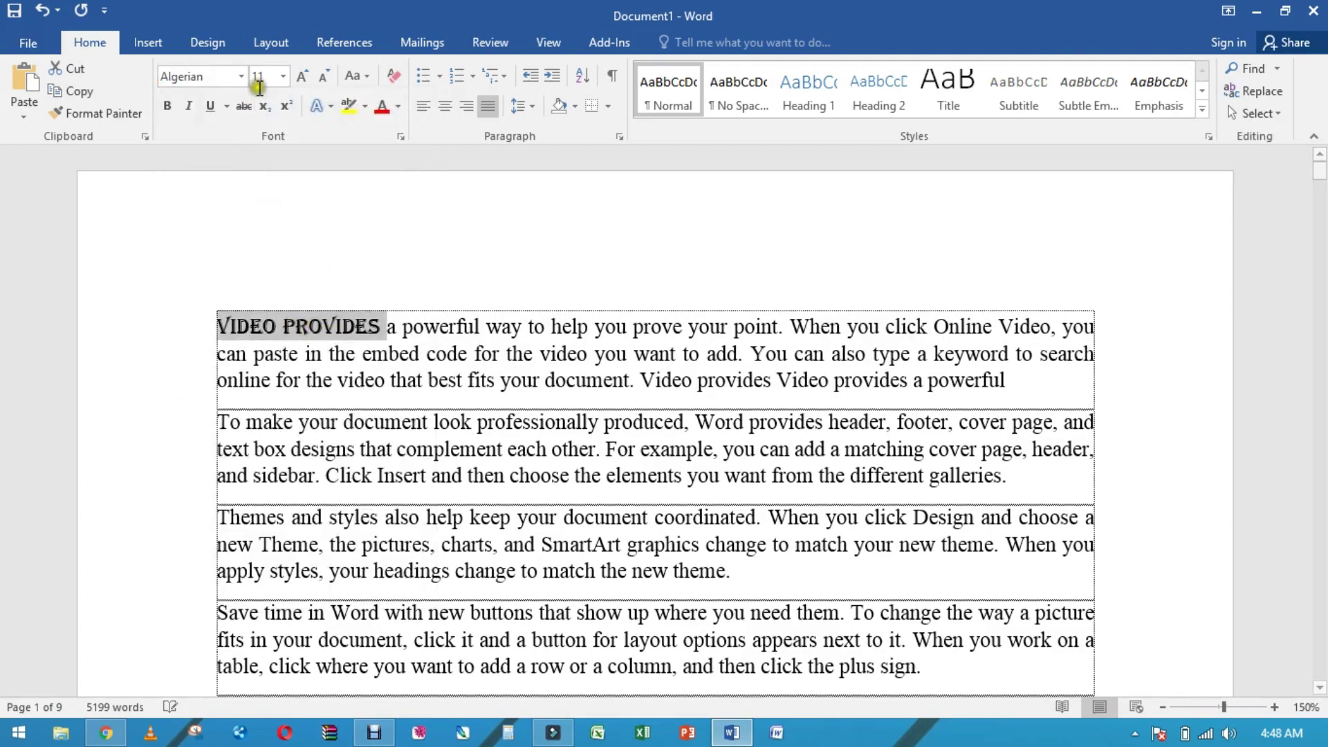
left_click(282, 77)
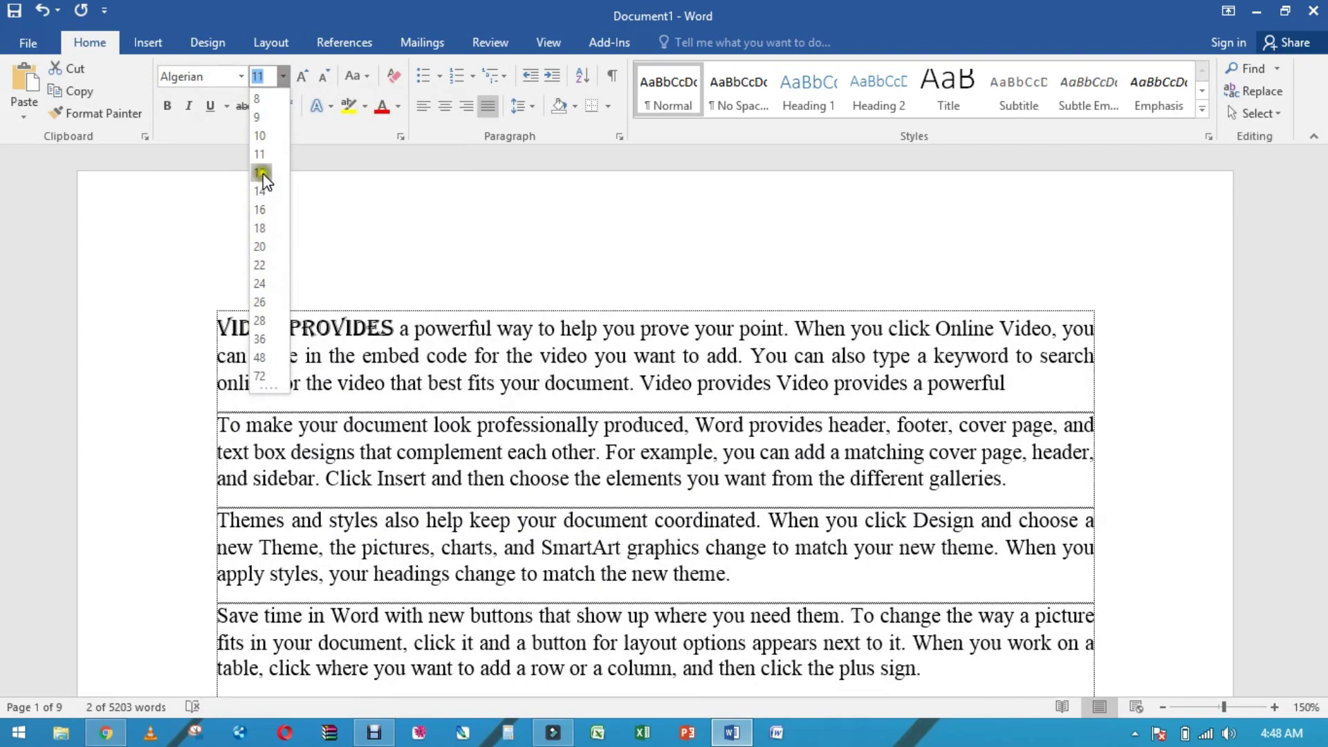
Size the Algerian opening words at 12 pt, grow to 18, shrink to 14, then try Change Case
left_click(263, 173)
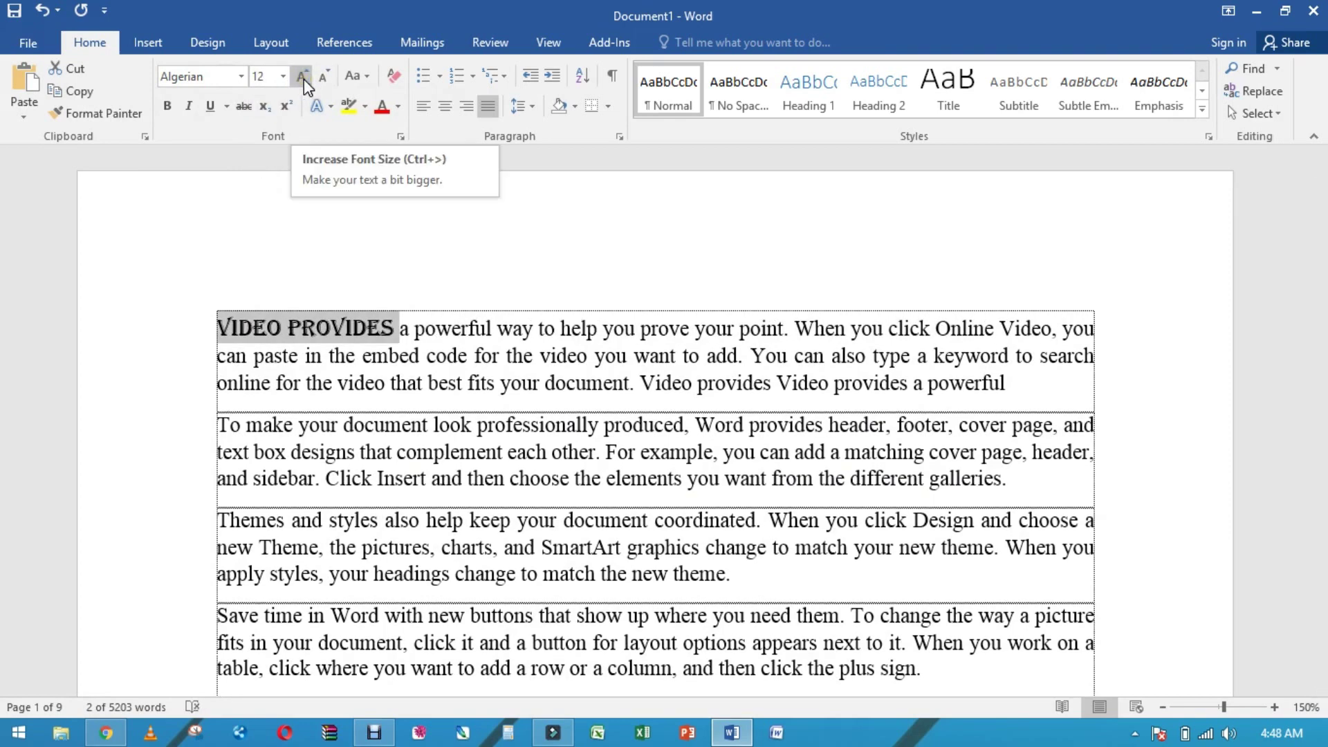
left_click(304, 79)
left_click(304, 79)
left_click(305, 79)
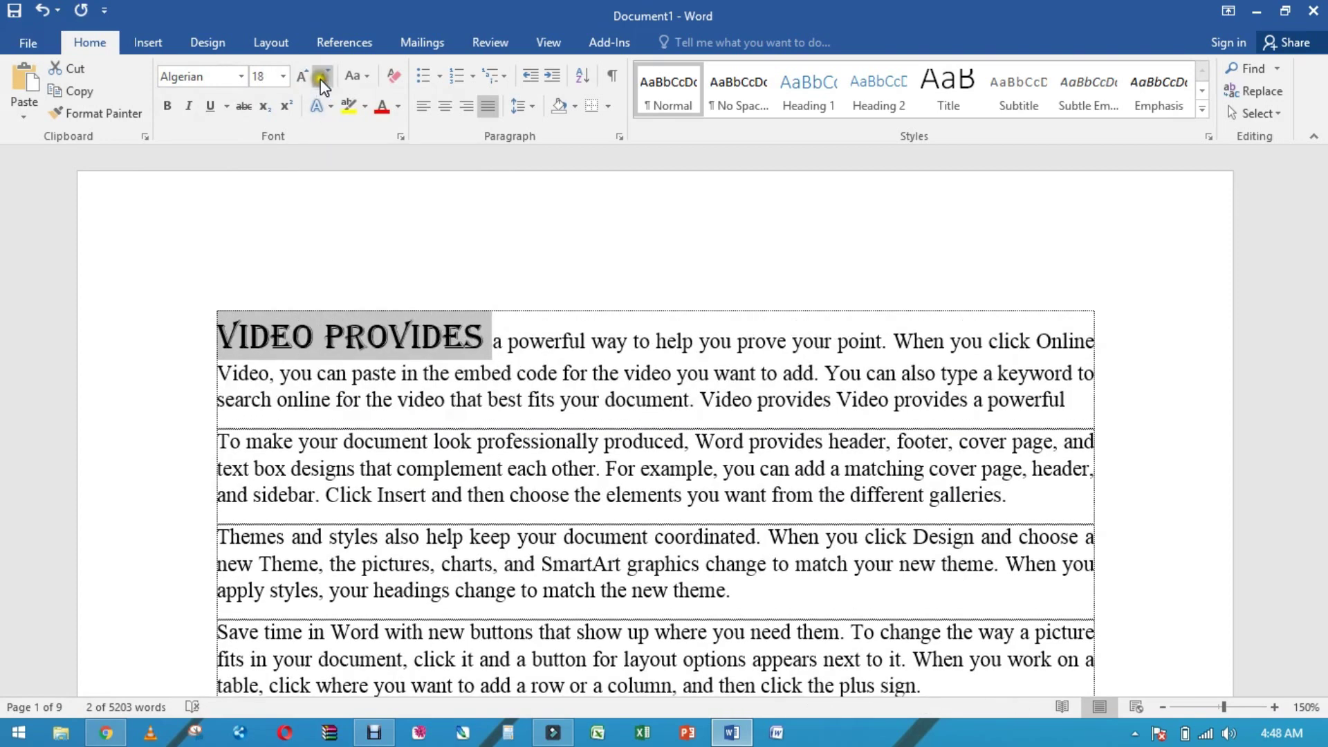
left_click(323, 77)
left_click(322, 77)
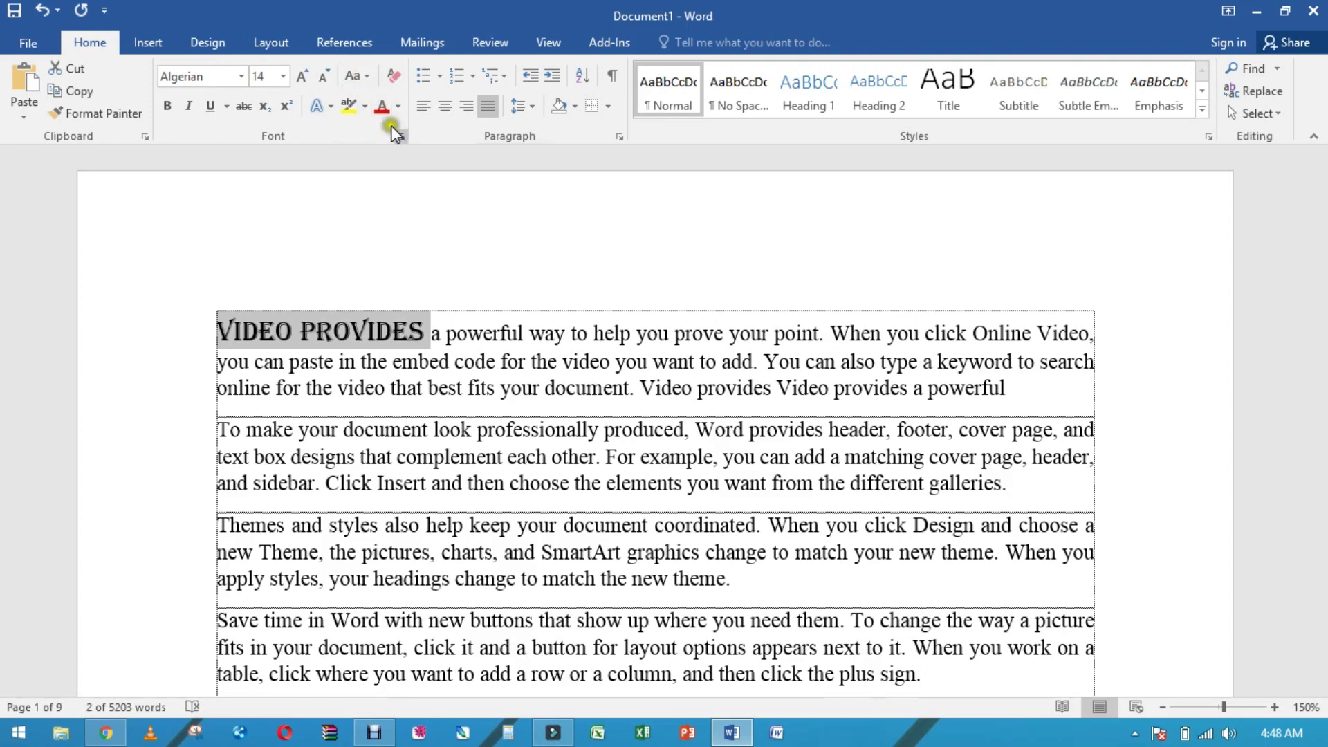
left_click(356, 77)
left_click(412, 124)
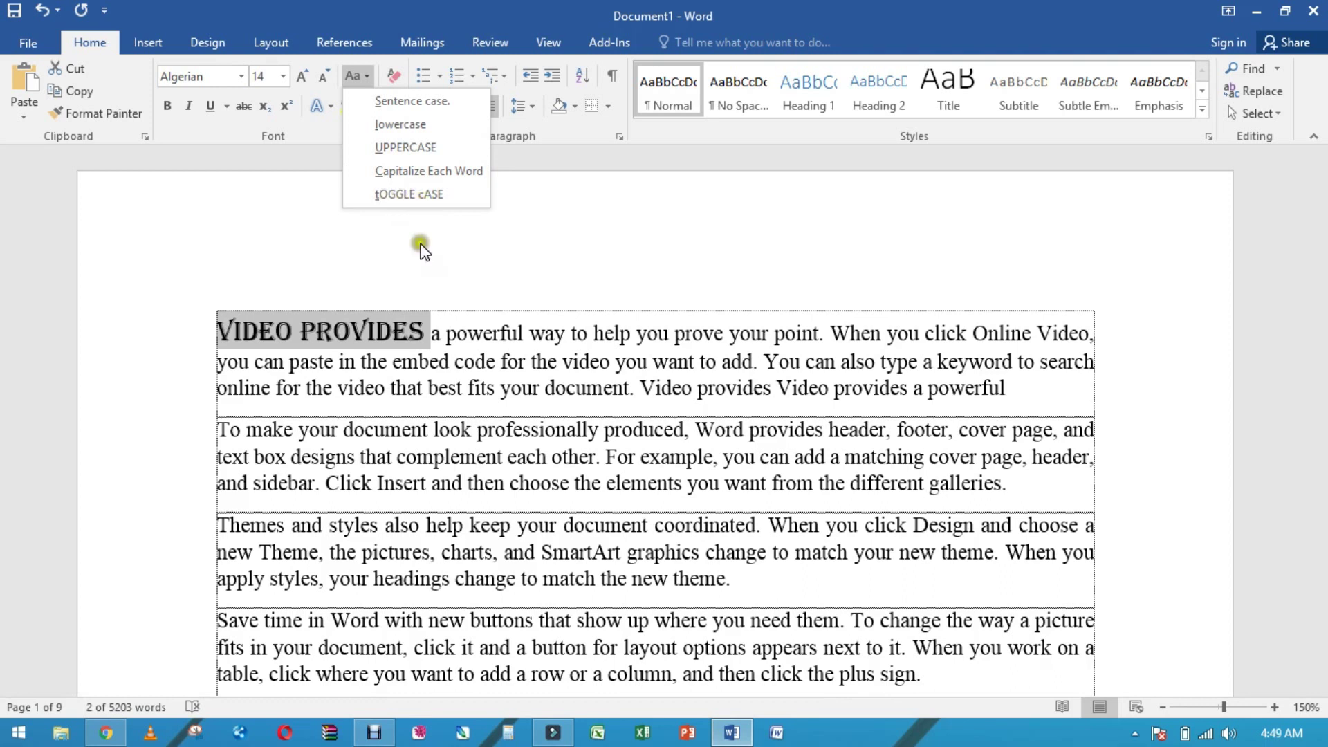
left_click(436, 415)
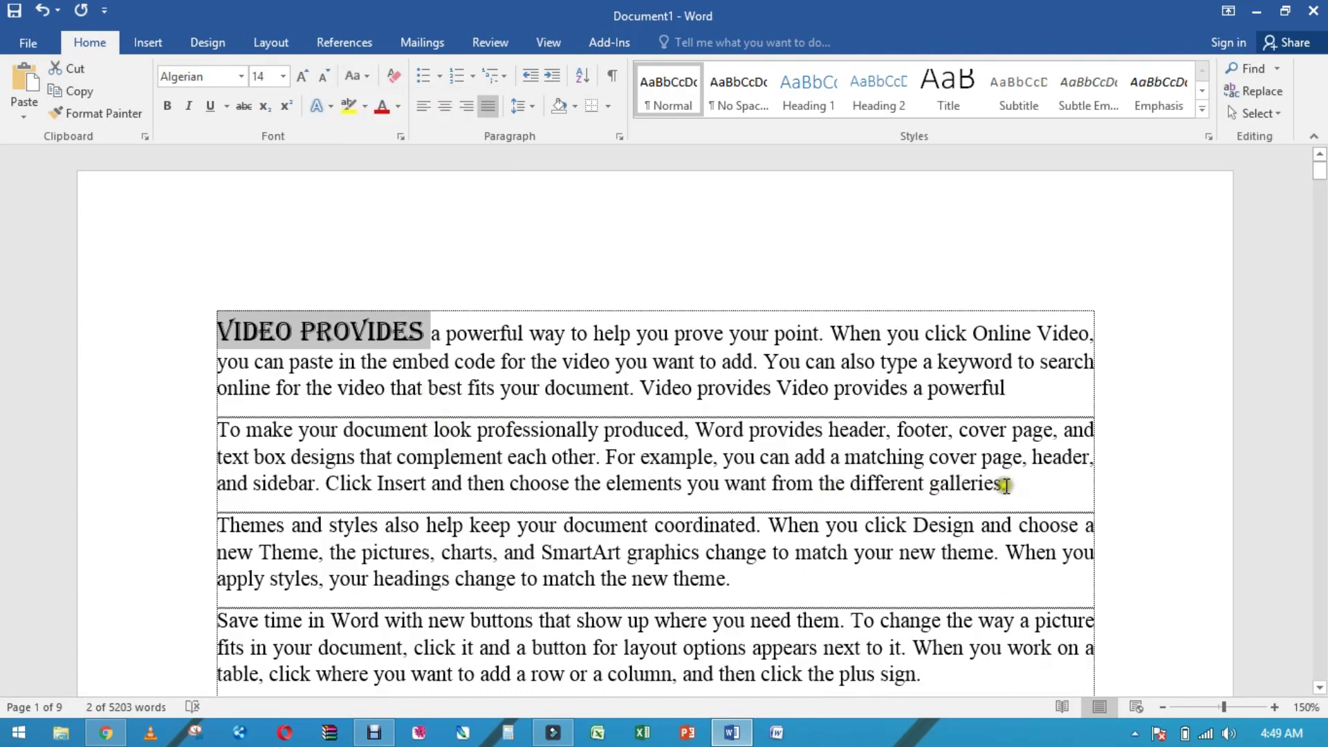
left_click_drag(1009, 483, 235, 427)
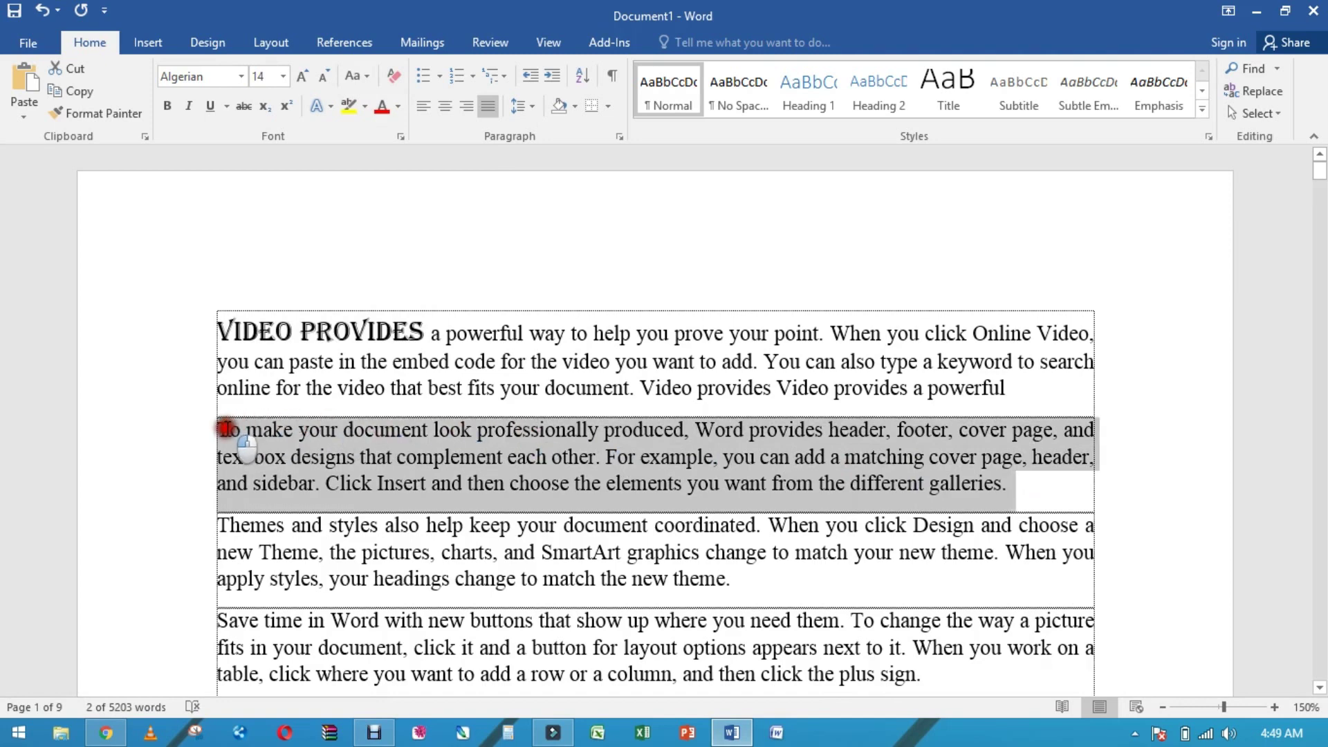
left_click(360, 80)
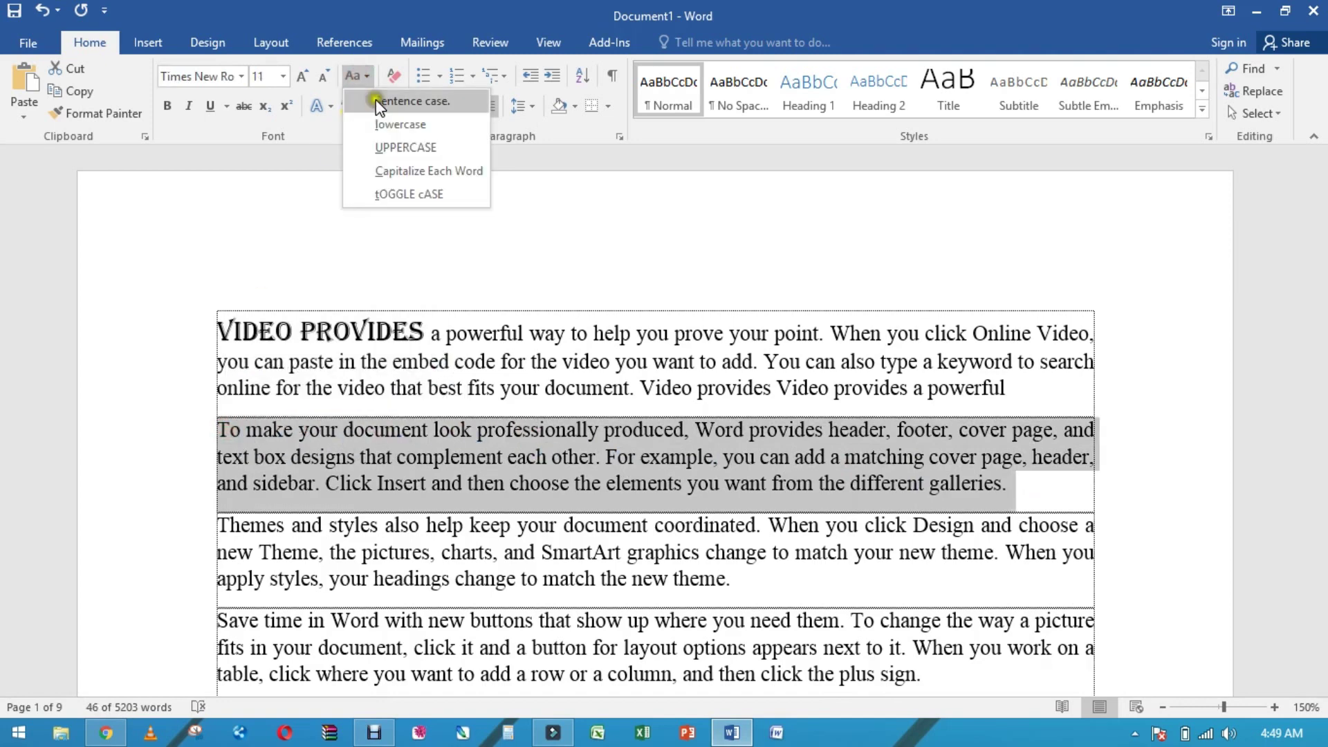
left_click(394, 125)
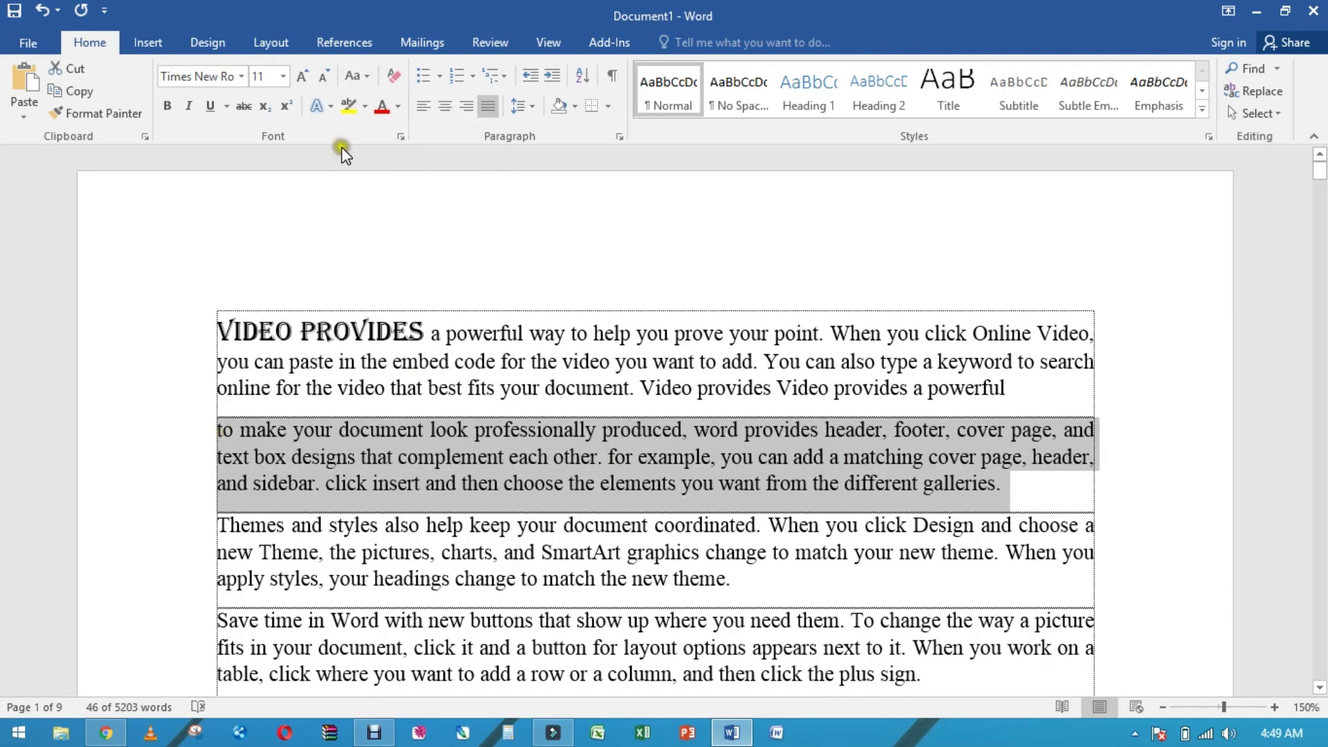
left_click(355, 75)
left_click(378, 147)
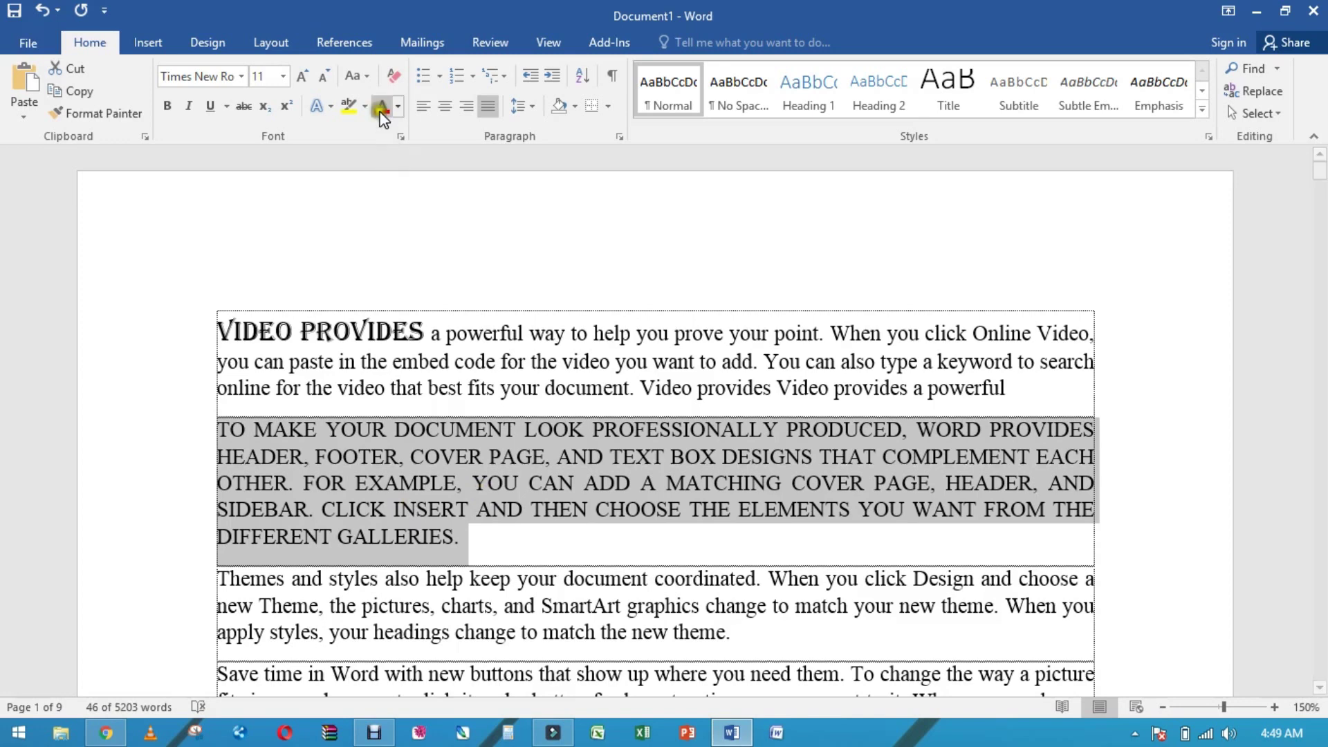
left_click(354, 75)
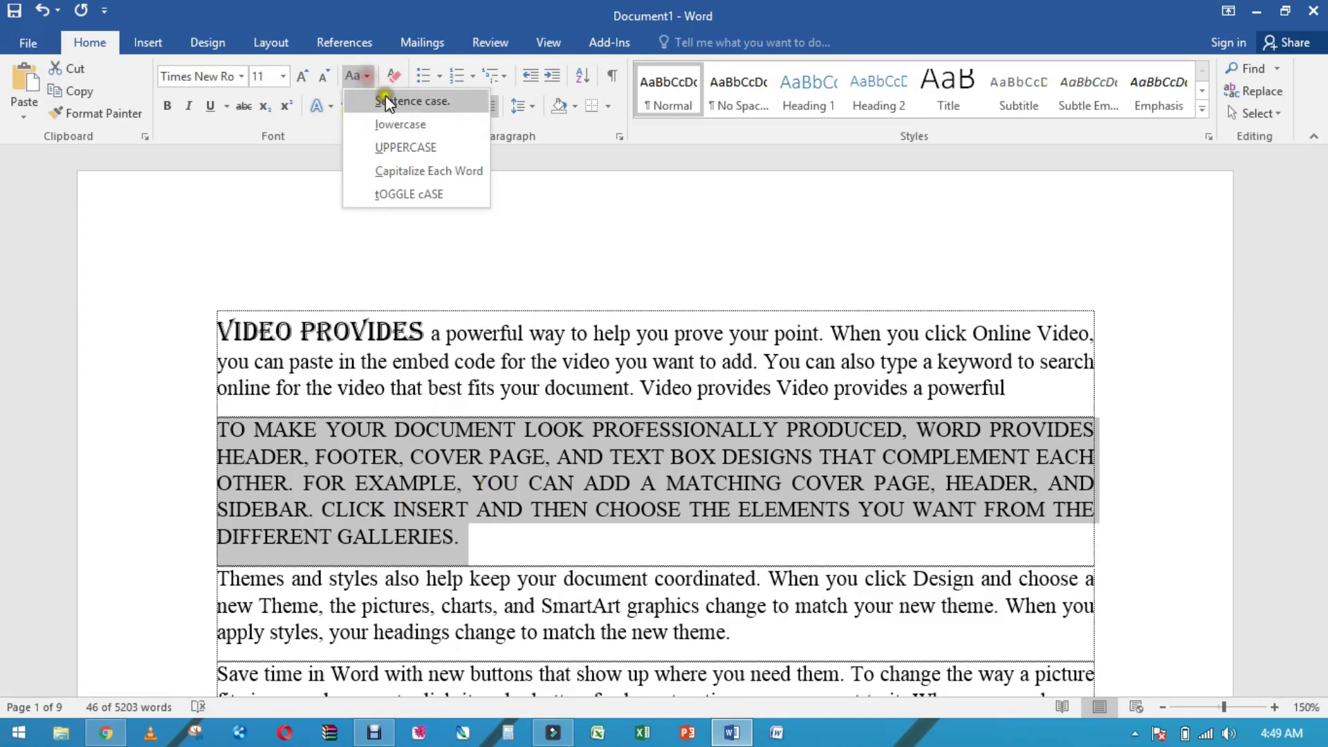
left_click(396, 171)
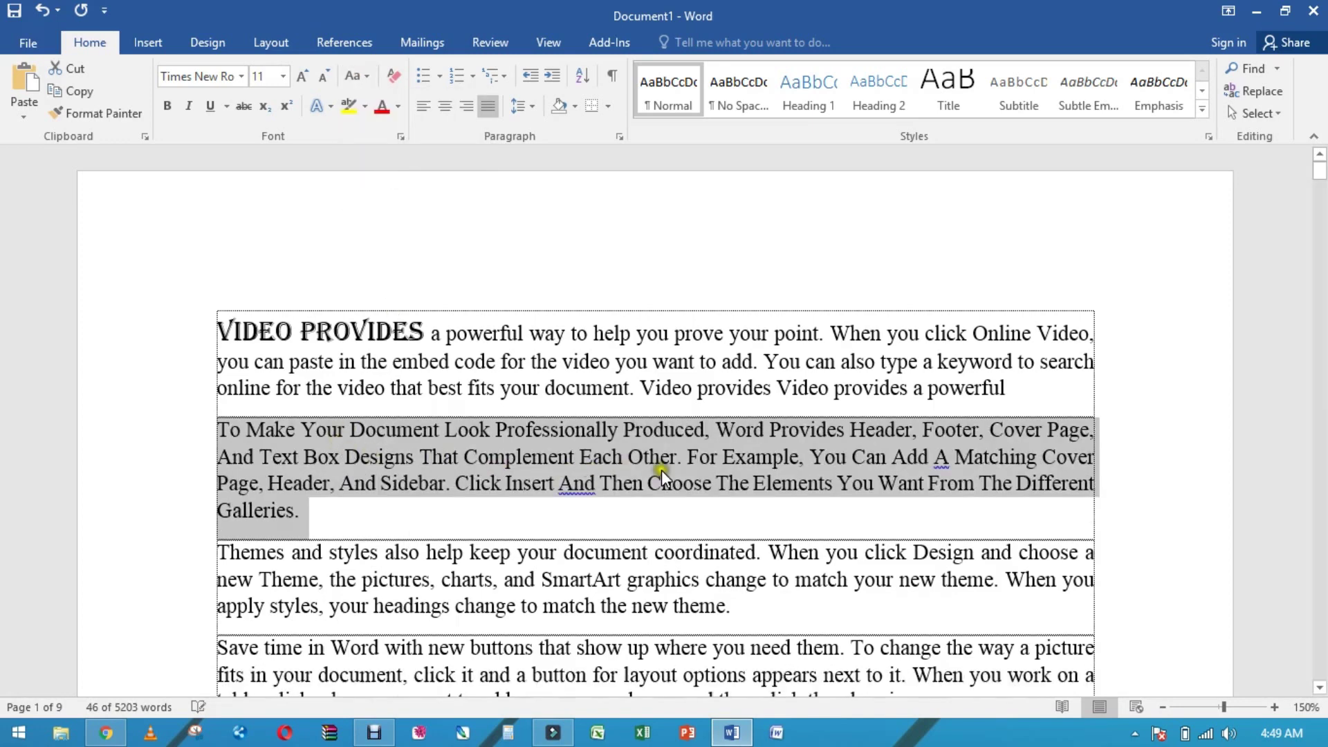
left_click(371, 69)
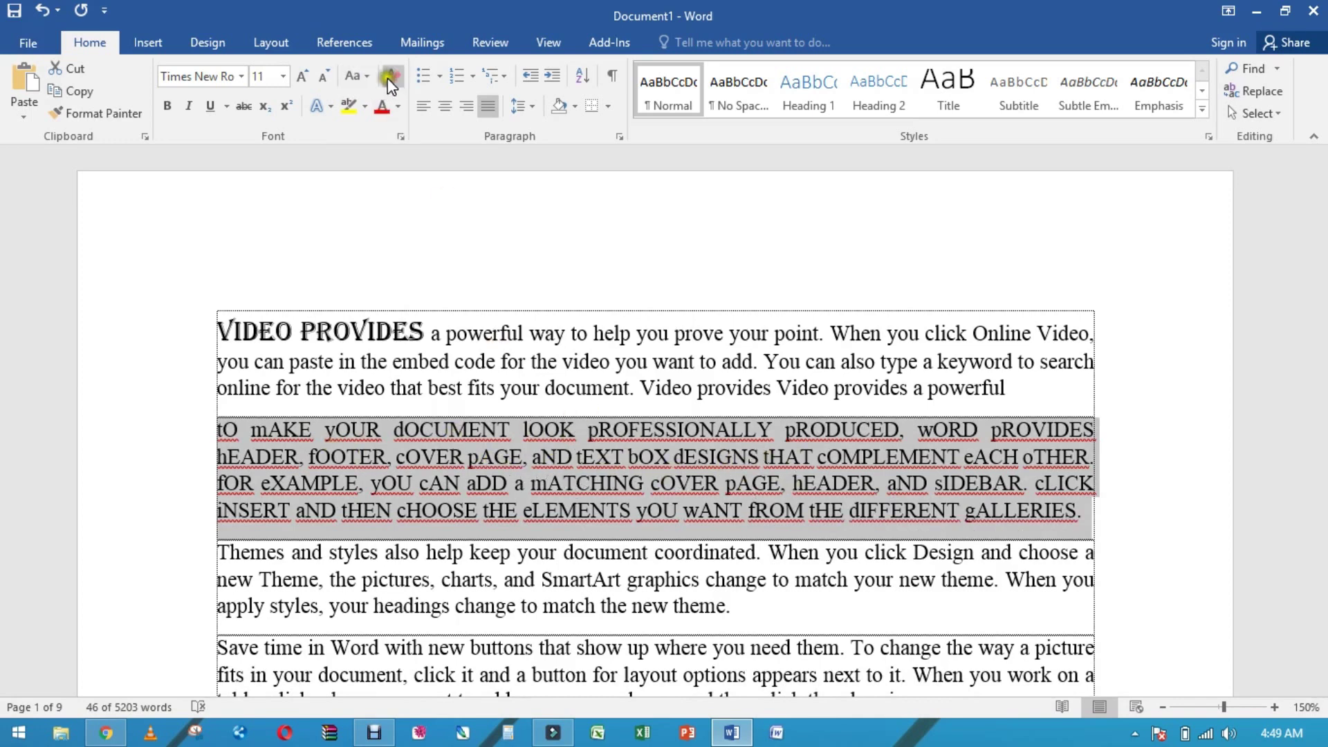
left_click(354, 75)
left_click(387, 98)
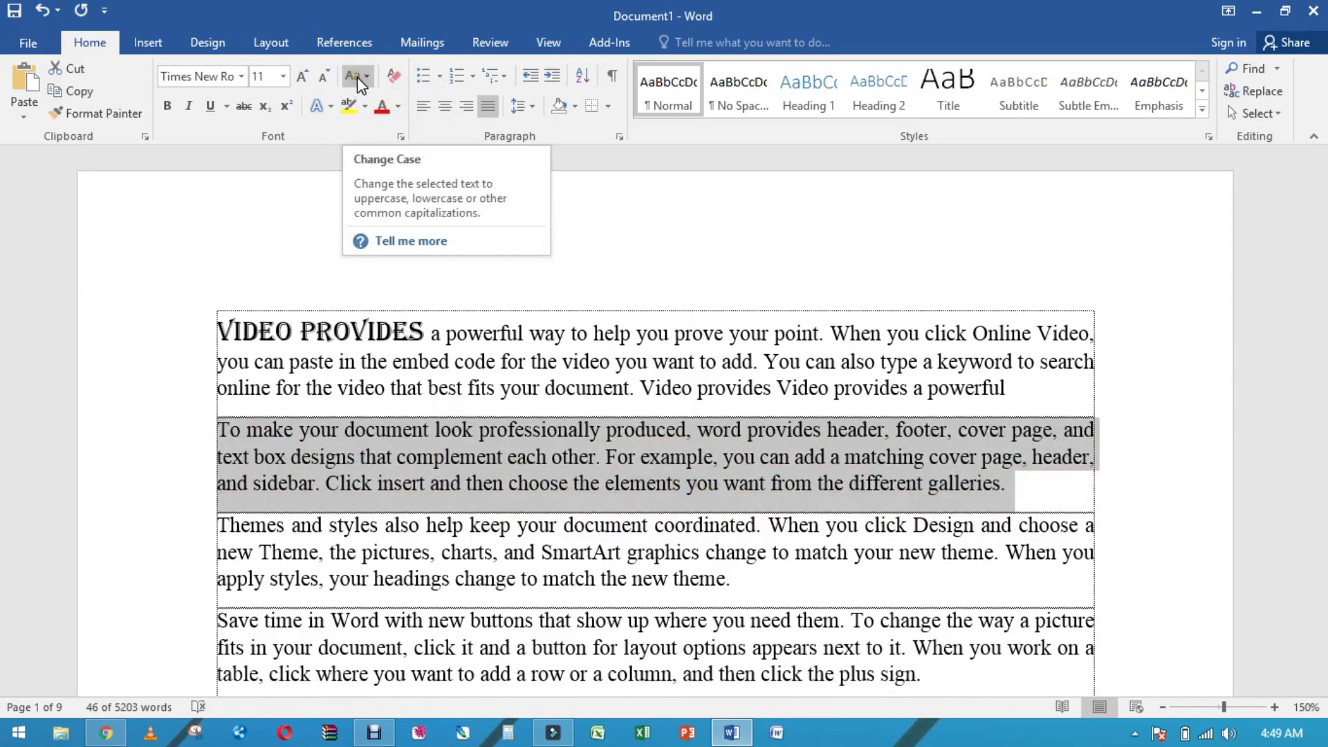
left_click(384, 389)
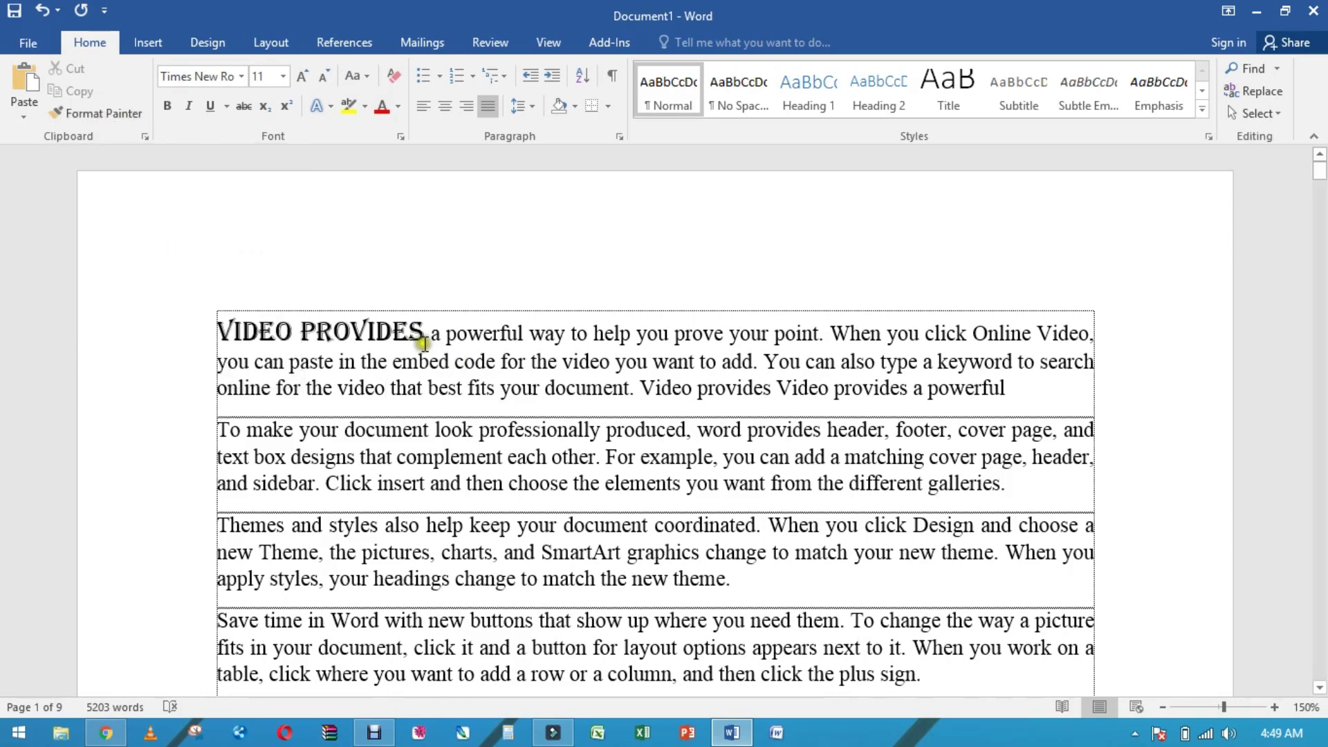
Paint the Algerian formatting of PROVIDES onto 'professionally produced… for example' in paragraph two
left_click(382, 329)
left_click(348, 331)
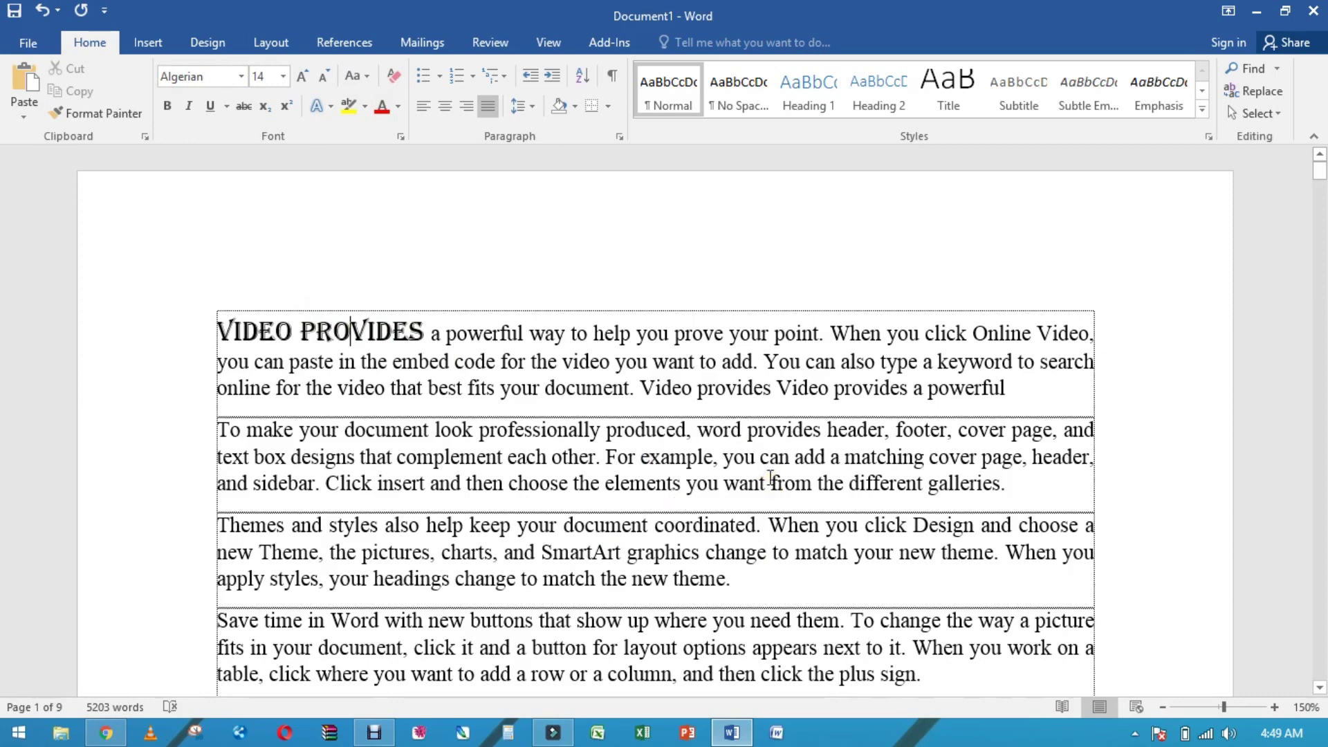
left_click(361, 332)
left_click(67, 114)
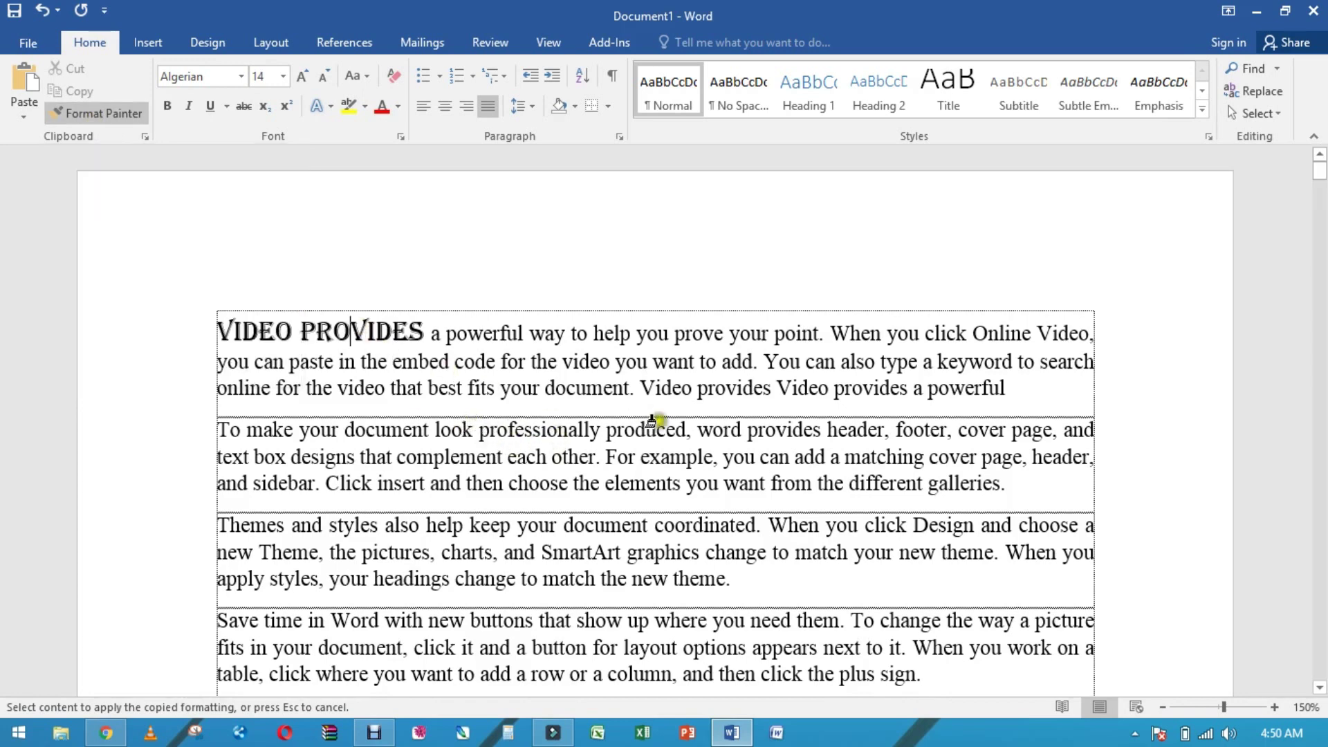
left_click_drag(481, 430, 689, 446)
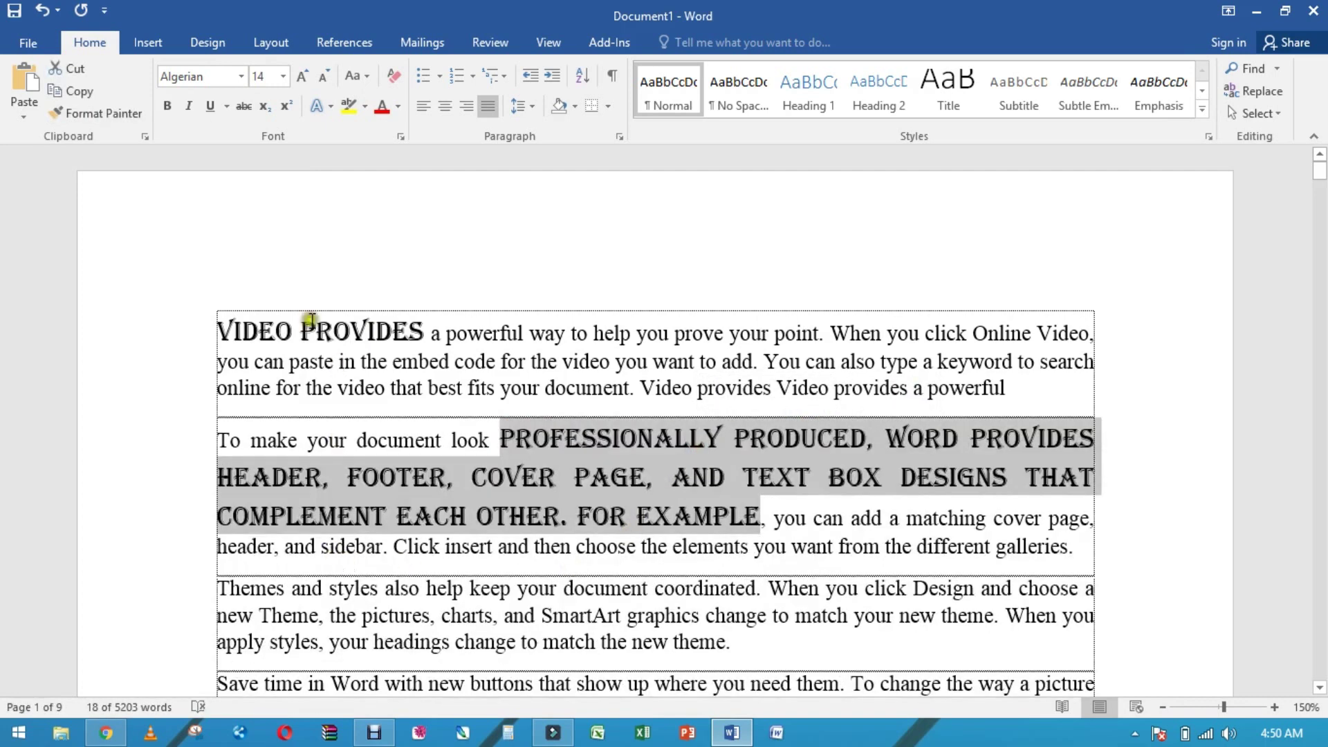
Paint the same Algerian formatting onto 'document, cli' in paragraph four
left_click(70, 112)
scroll(554, 533, "down", 5)
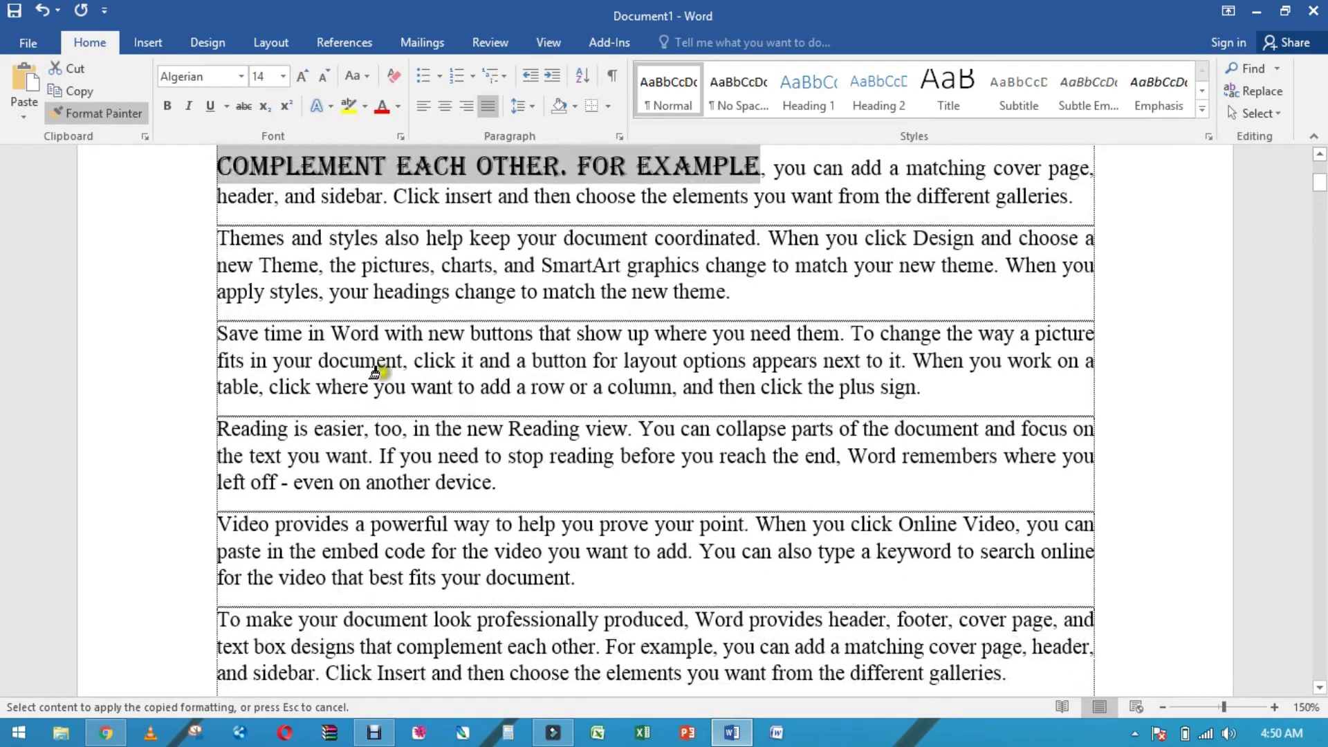
mouse_move(385, 371)
left_mouse_down()
mouse_move(482, 391)
mouse_move(448, 366)
left_mouse_up()
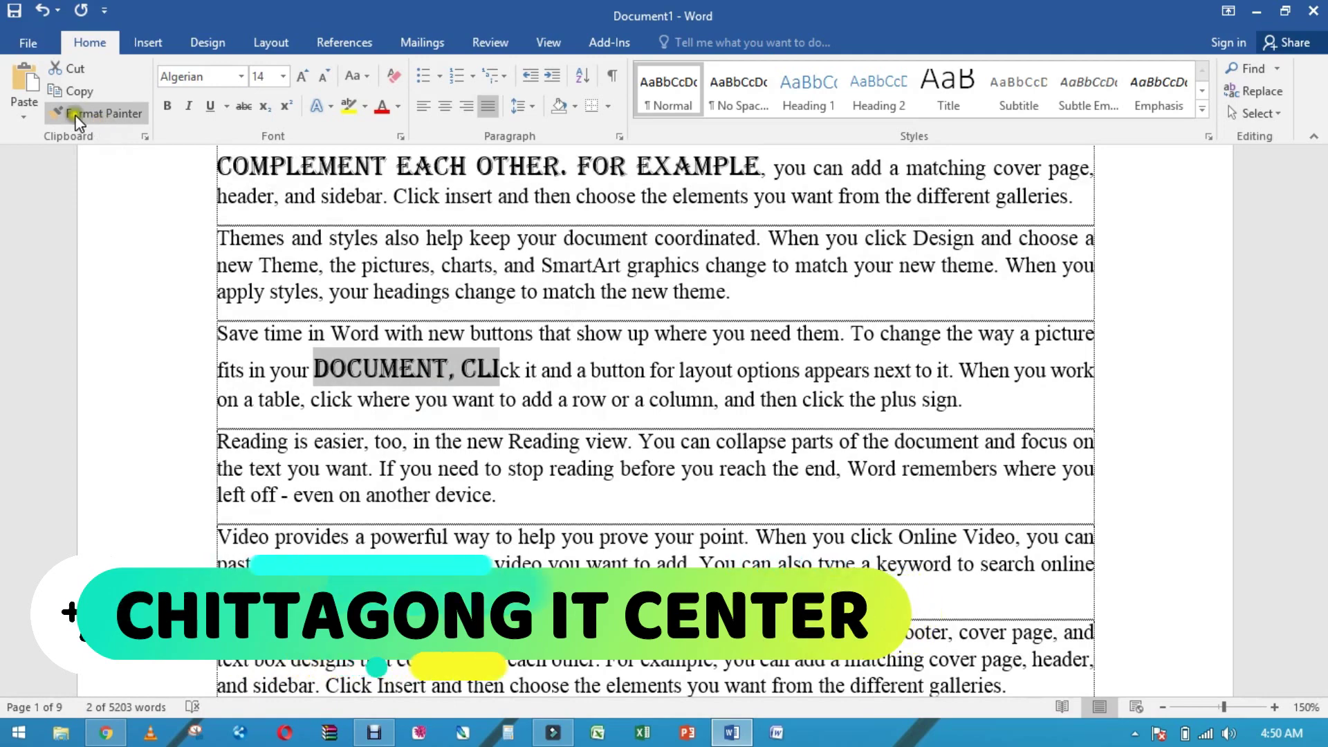
left_click(434, 309)
scroll(311, 255, "up", 2)
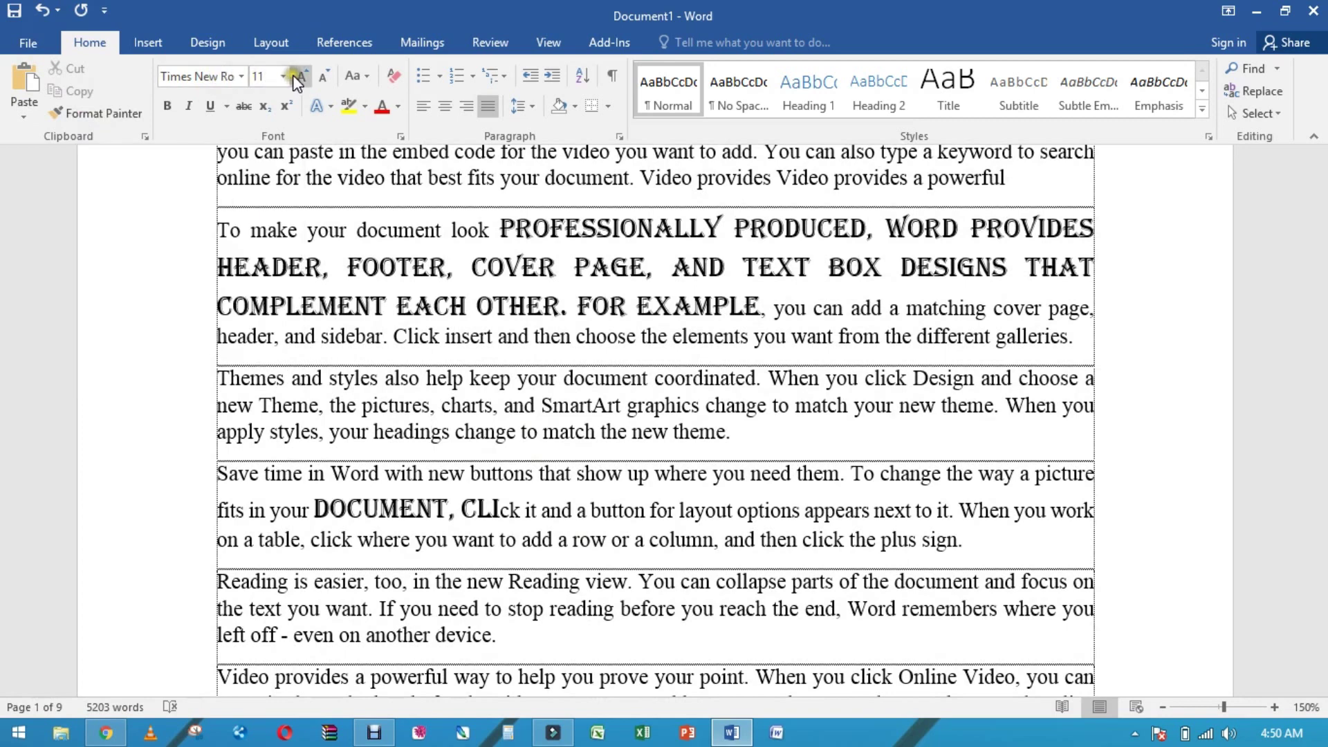
Select several stretches of the first two paragraphs, ending in the word EXAMPLE
left_click(329, 81)
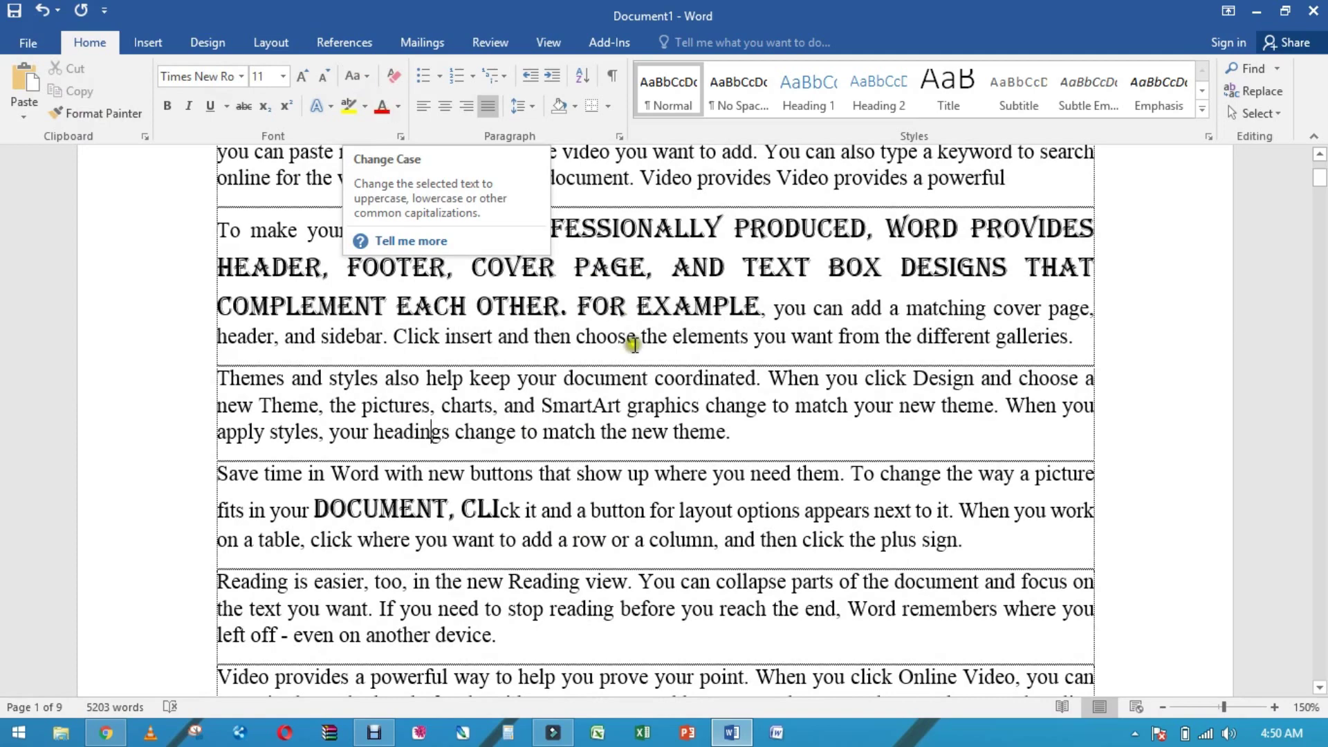
scroll(688, 386, "up", 3)
left_click_drag(332, 261, 424, 261)
mouse_move(530, 262)
left_mouse_down()
mouse_move(583, 294)
mouse_move(615, 291)
left_mouse_up()
left_click_drag(499, 368, 1093, 415)
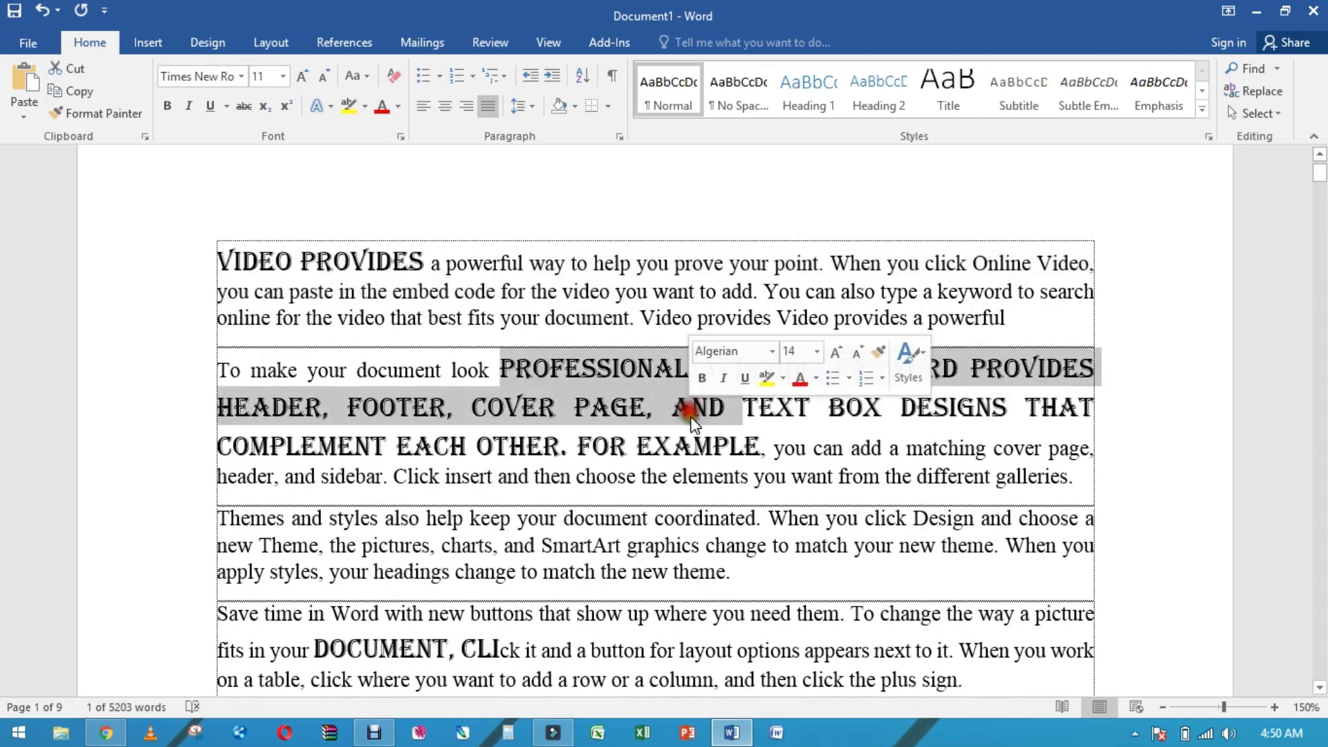
left_click(694, 446)
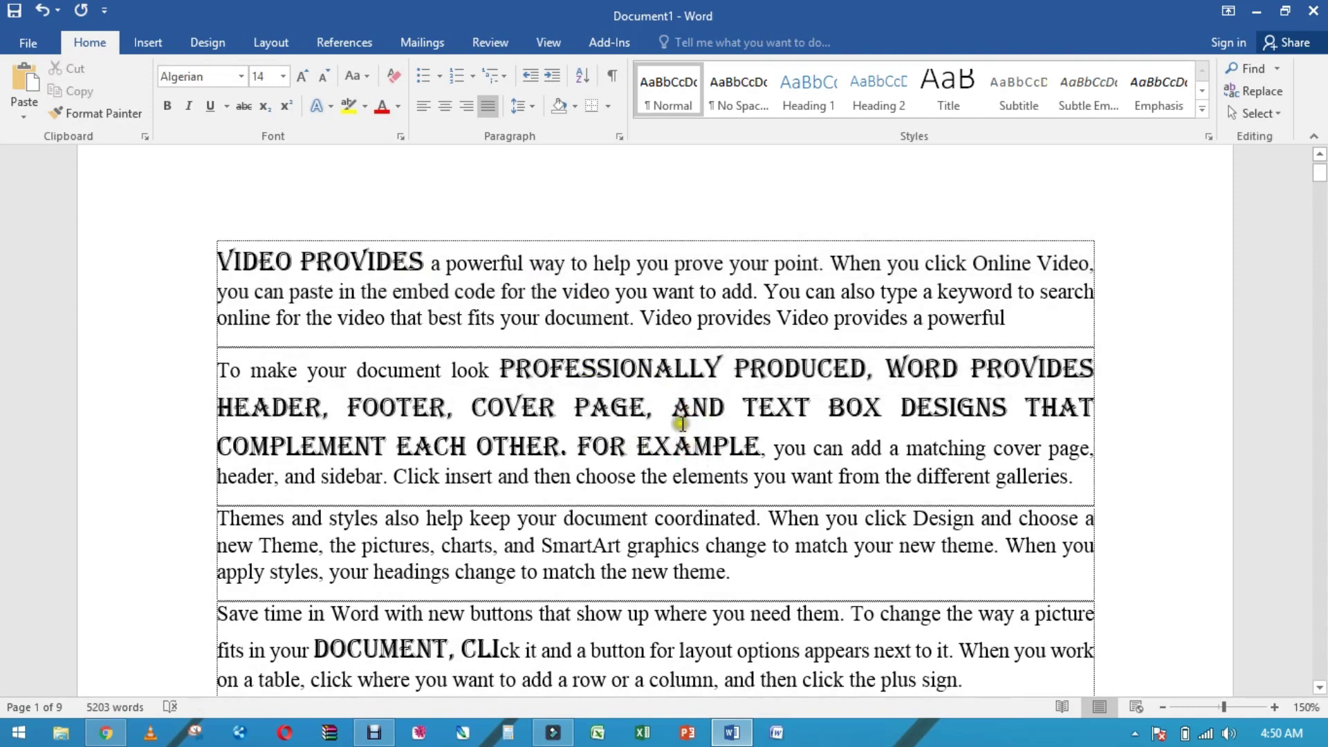
Select all four bordered paragraphs and clear their formatting back to Calibri 11
mouse_move(335, 264)
left_mouse_down()
mouse_move(559, 391)
mouse_move(682, 483)
mouse_move(733, 650)
left_mouse_up()
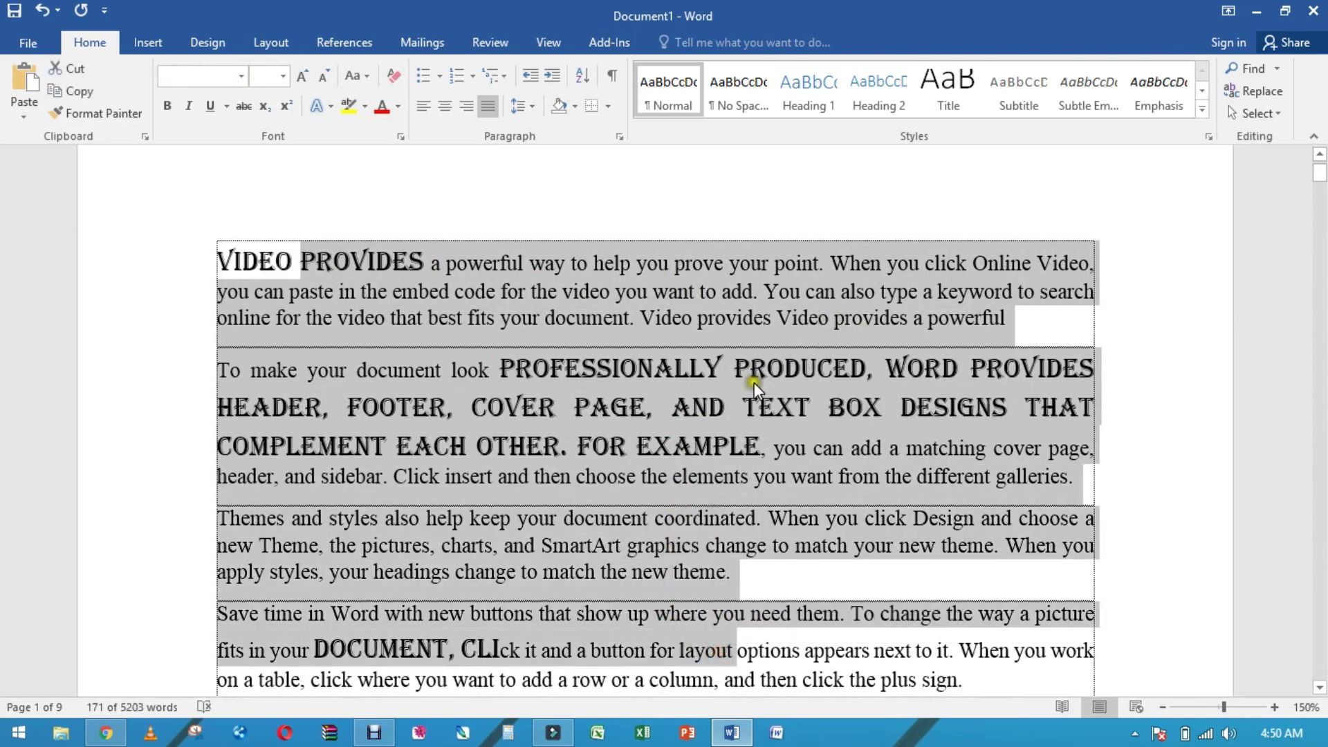
left_click(662, 462)
left_click(267, 294)
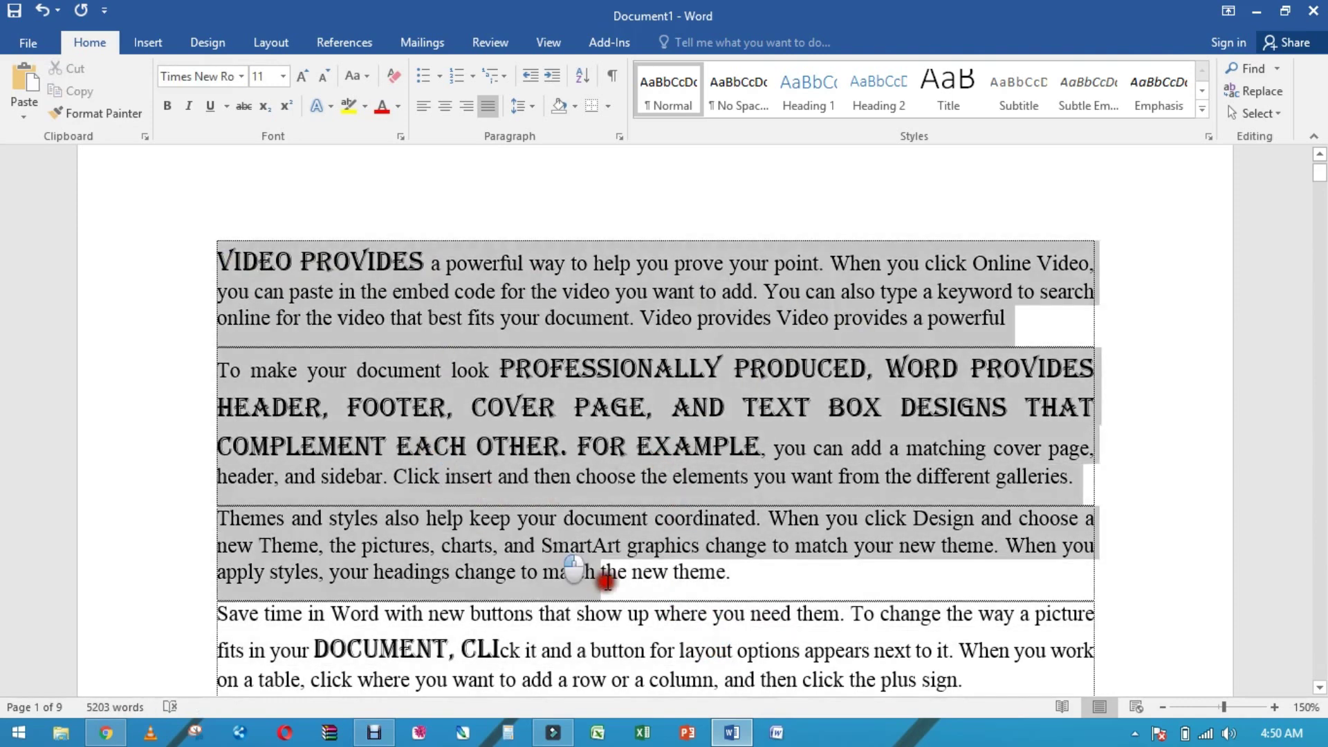
left_click_drag(266, 294, 676, 667)
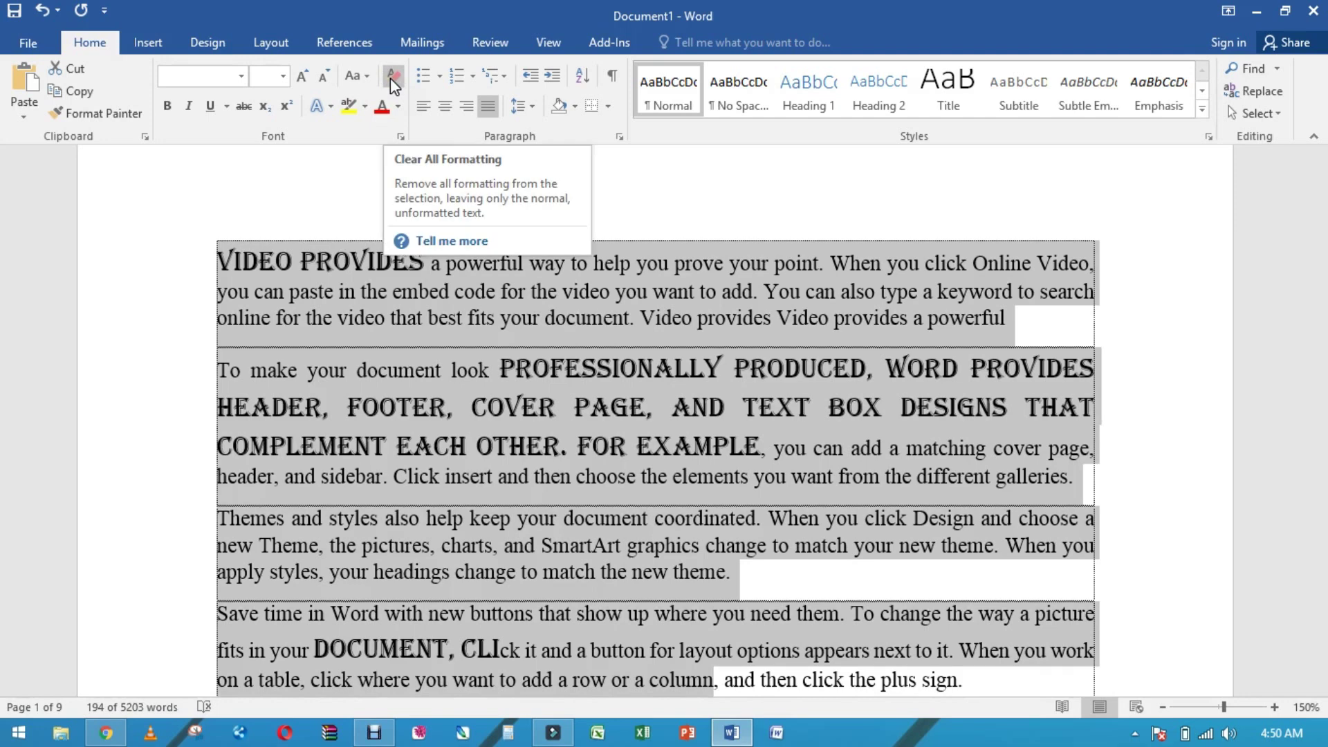
left_click(391, 79)
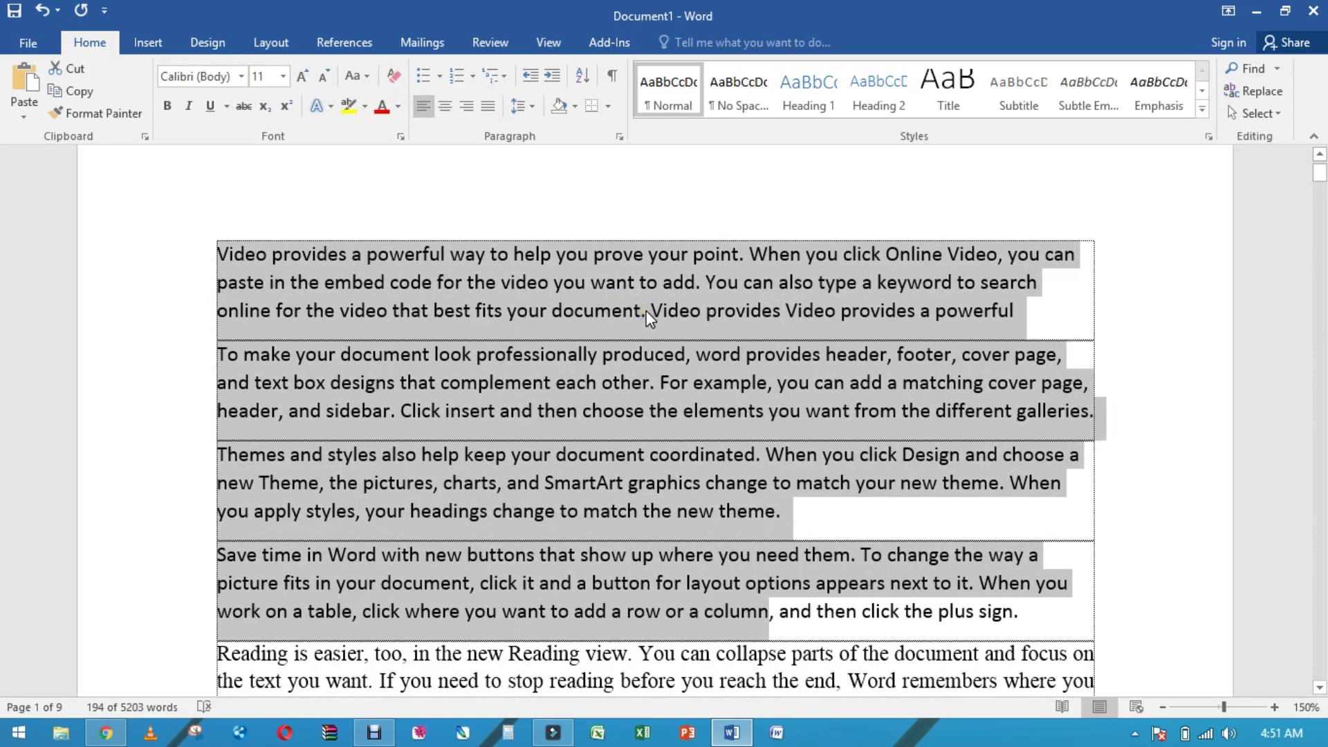
Make 'Video provides a powerful way to help yo' bold, italic and 22 pt
left_click(596, 320)
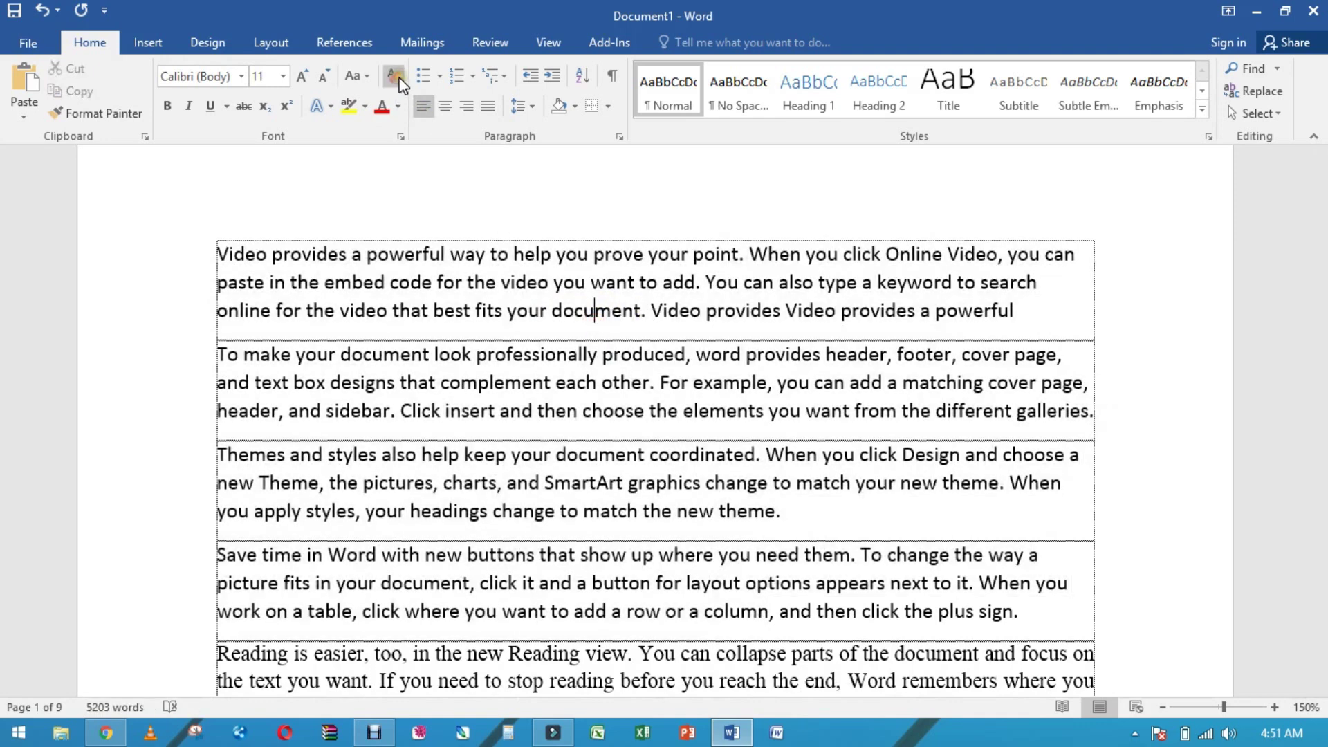
left_click(218, 256)
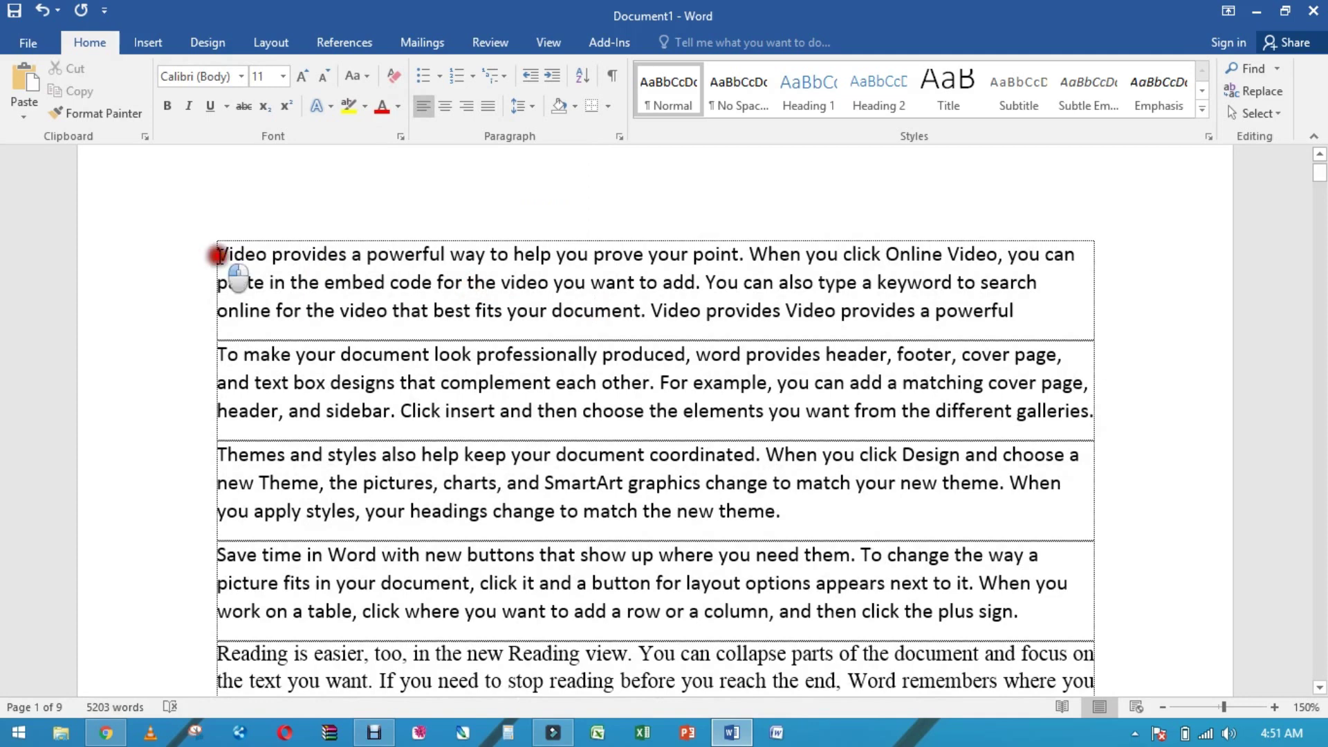
left_click_drag(218, 256, 581, 260)
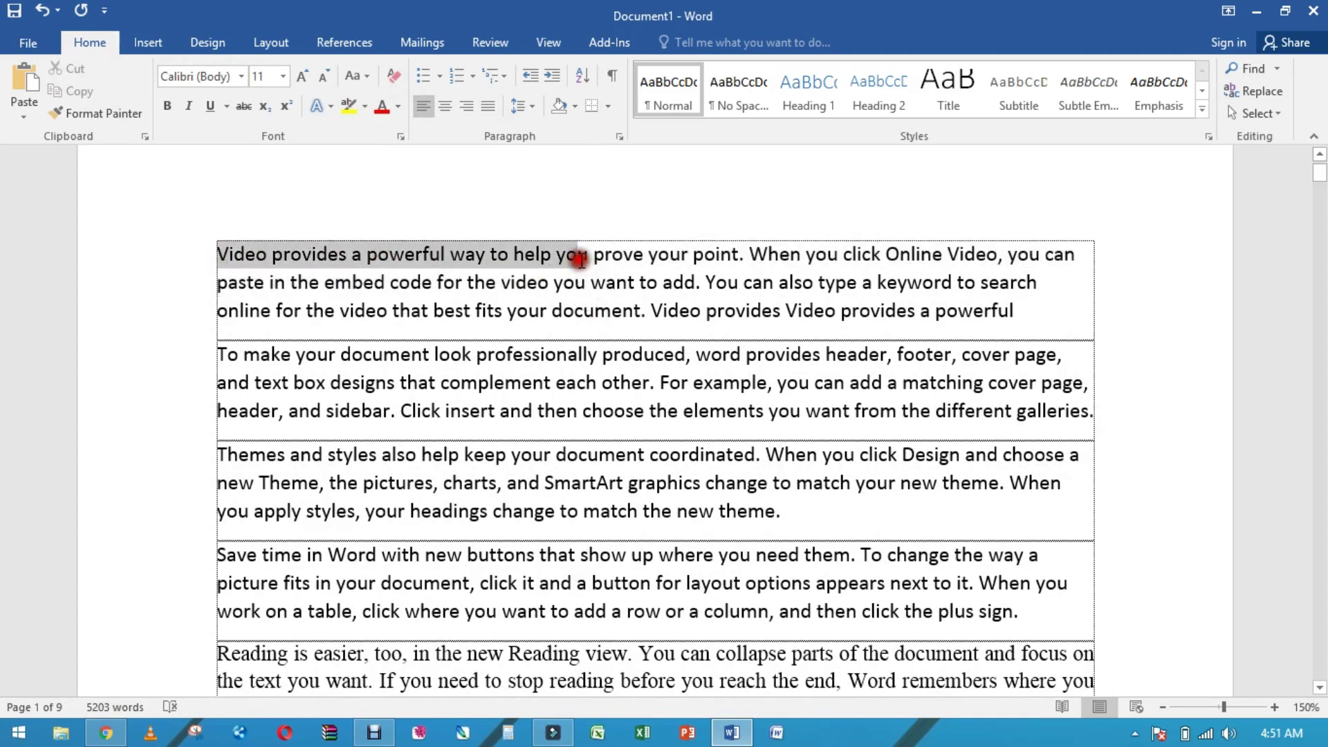
left_click(167, 106)
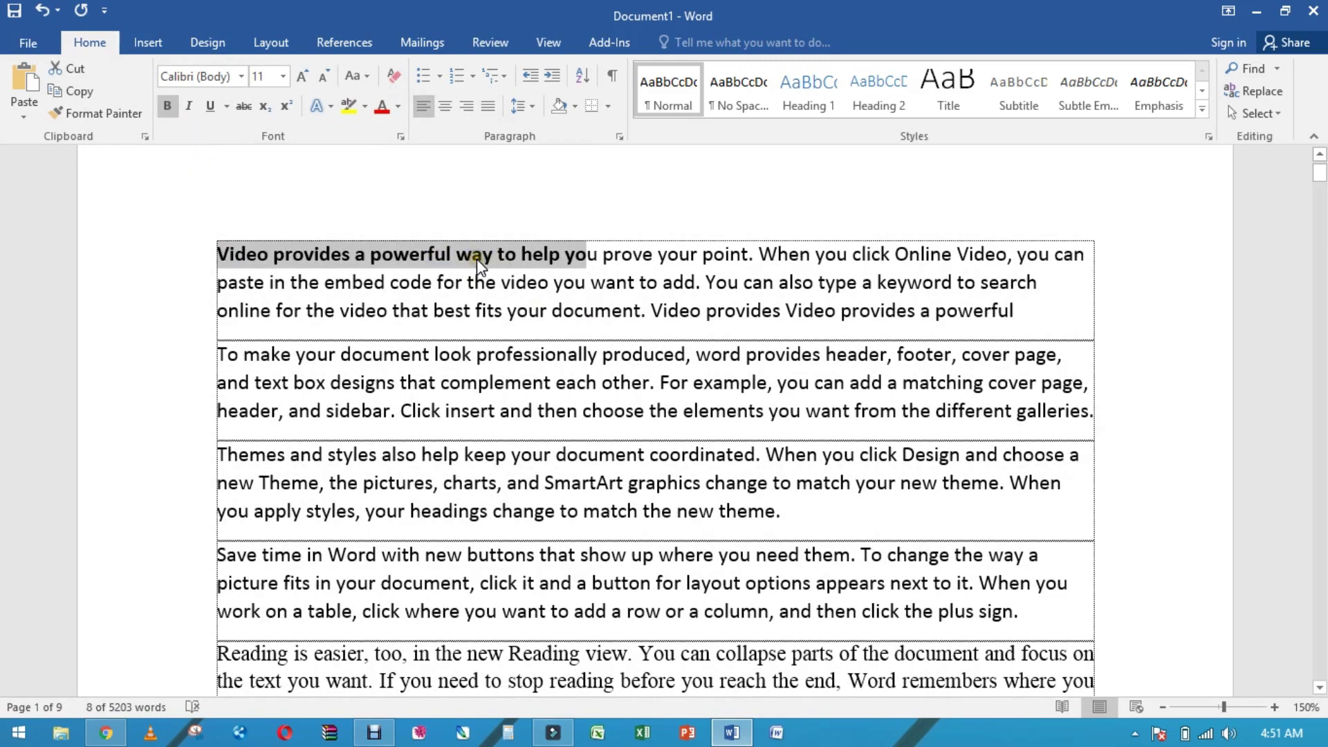
left_click(302, 74)
left_click(301, 75)
left_click(301, 75)
left_click(301, 75)
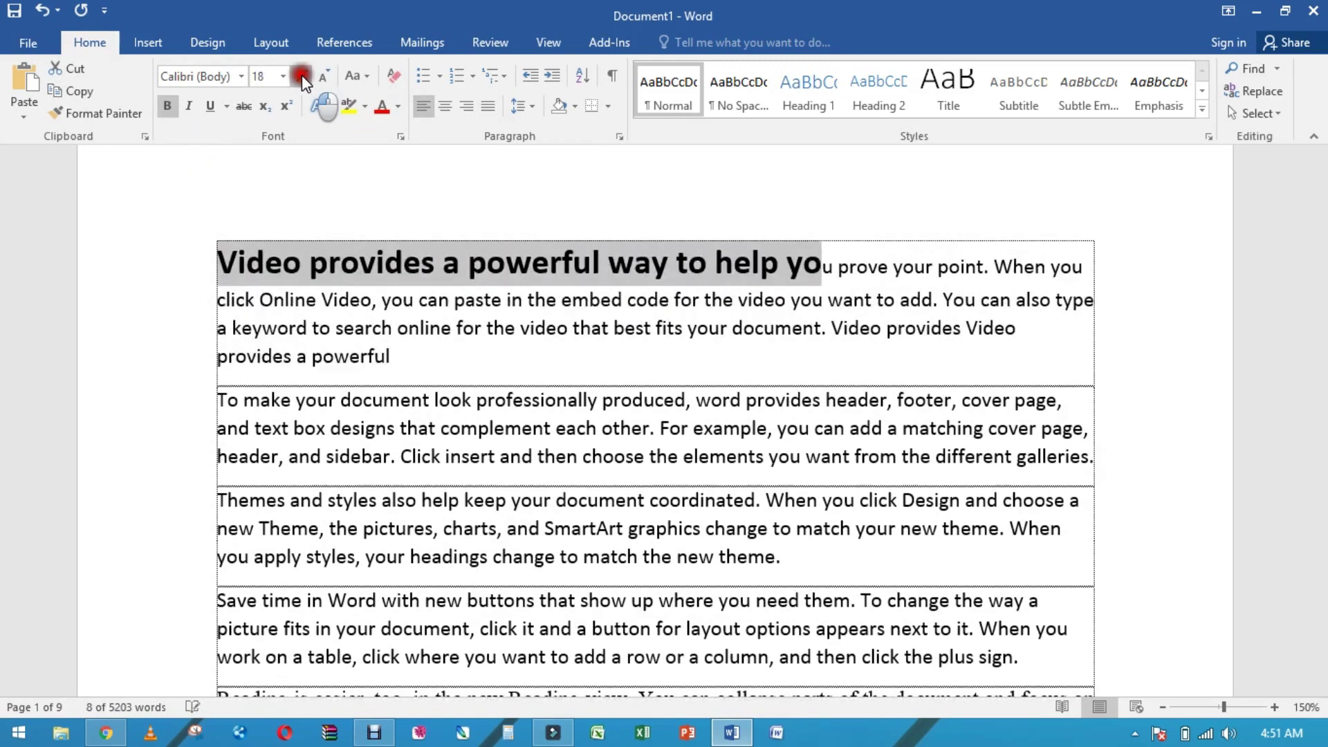
left_click(302, 75)
left_click(302, 74)
left_click(166, 108)
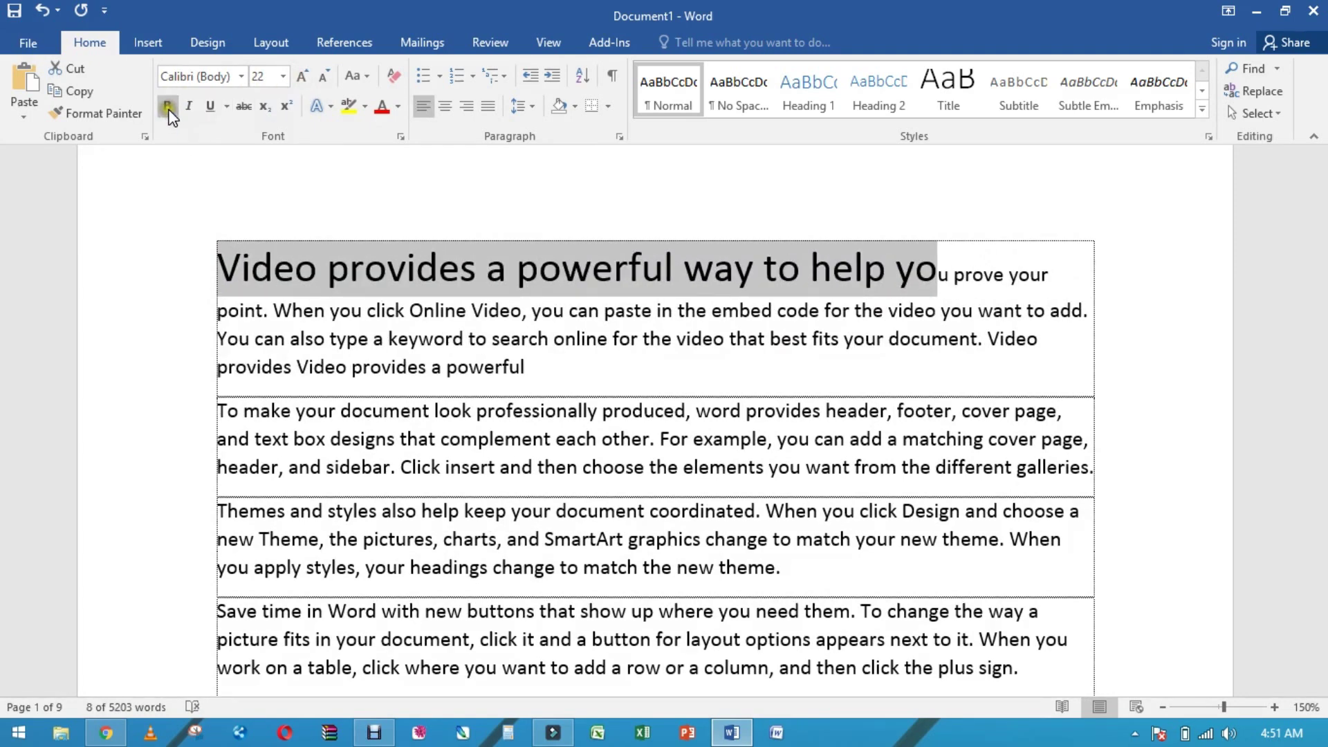
left_click(166, 107)
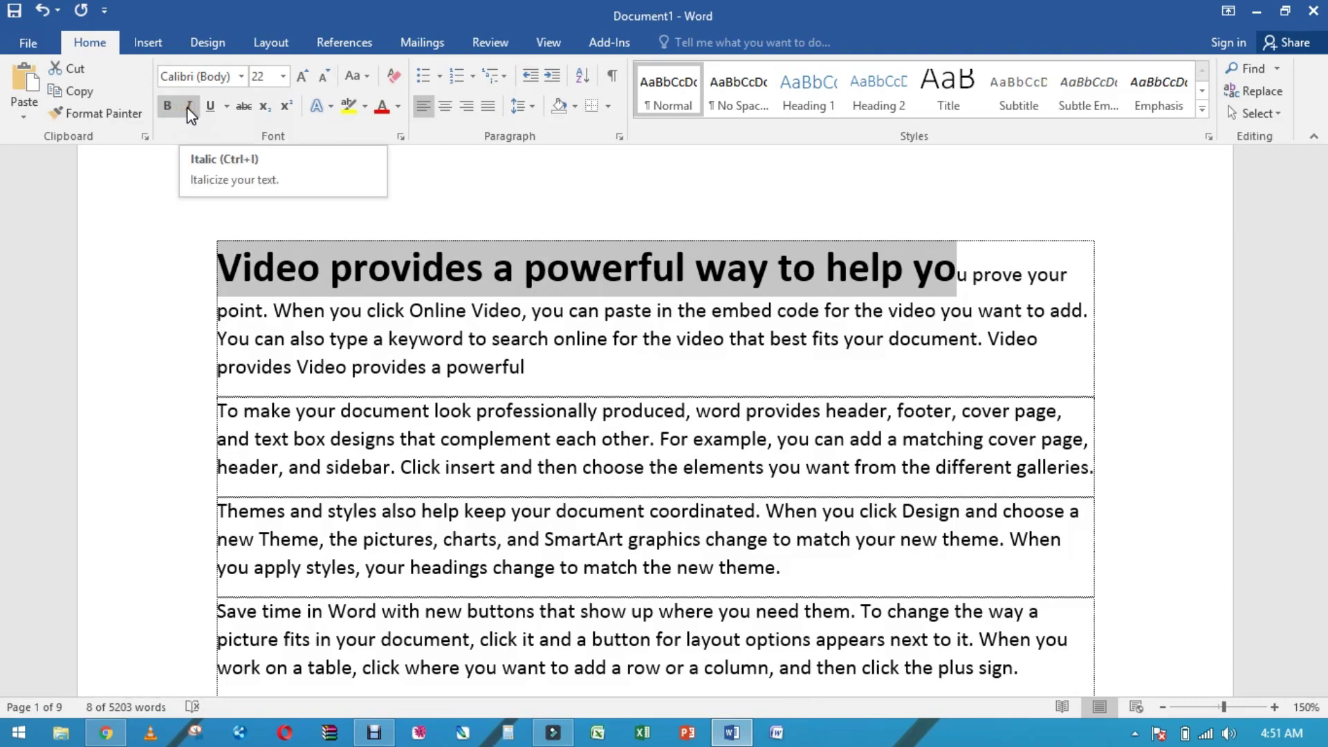
left_click(187, 107)
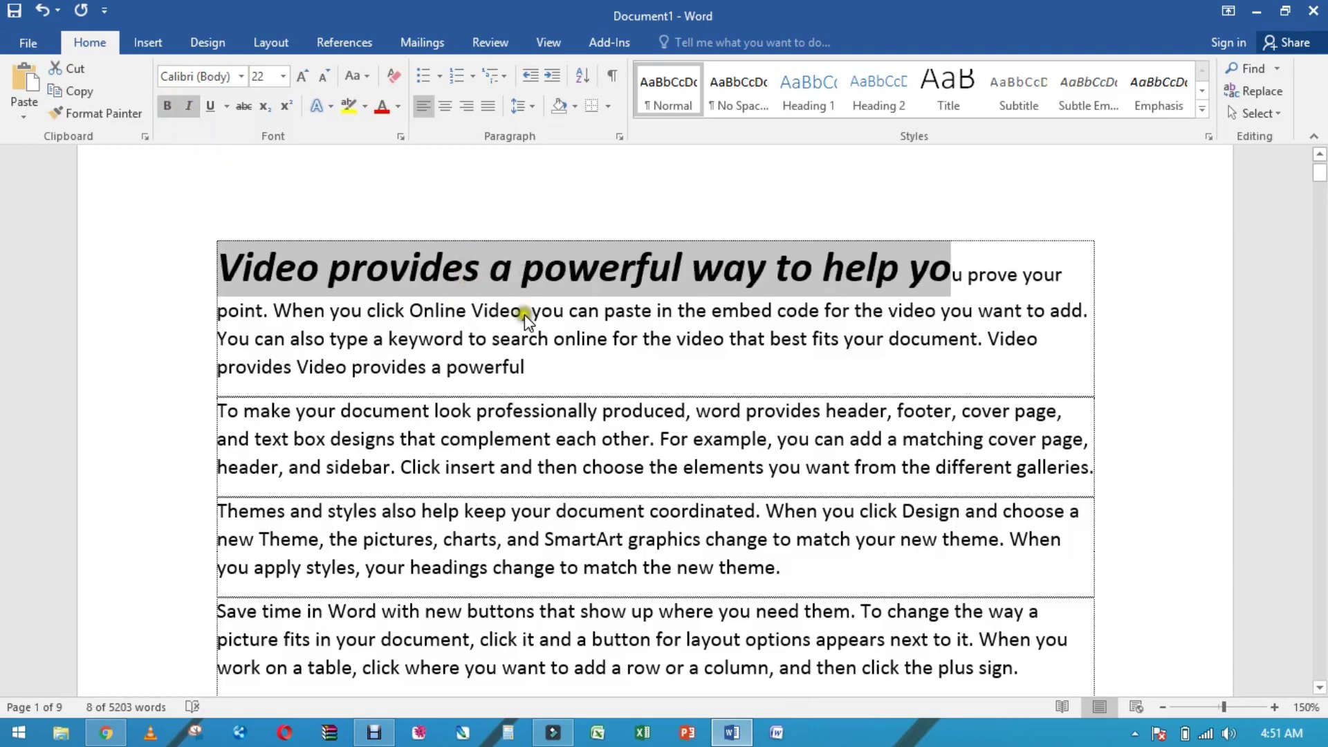
left_click(559, 278)
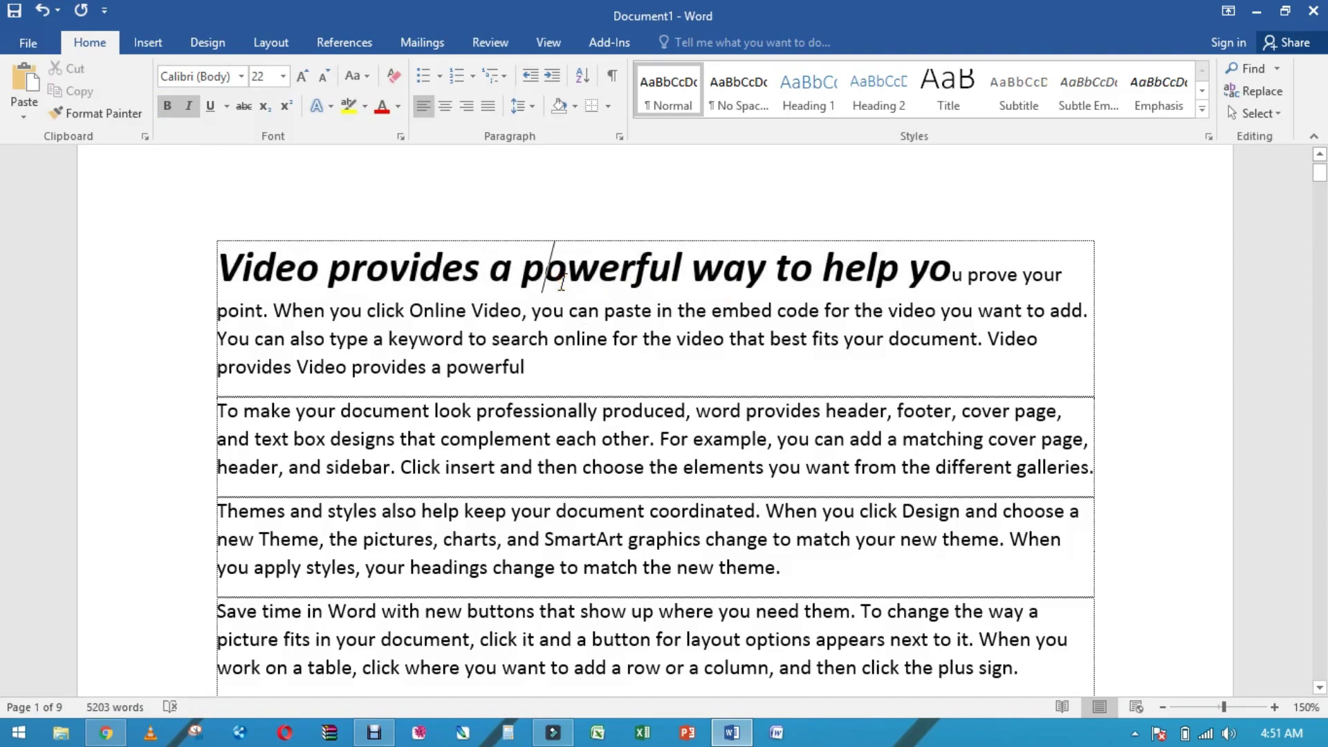
Remove the italics from the whole first paragraph
double_click(607, 275)
triple_click(607, 275)
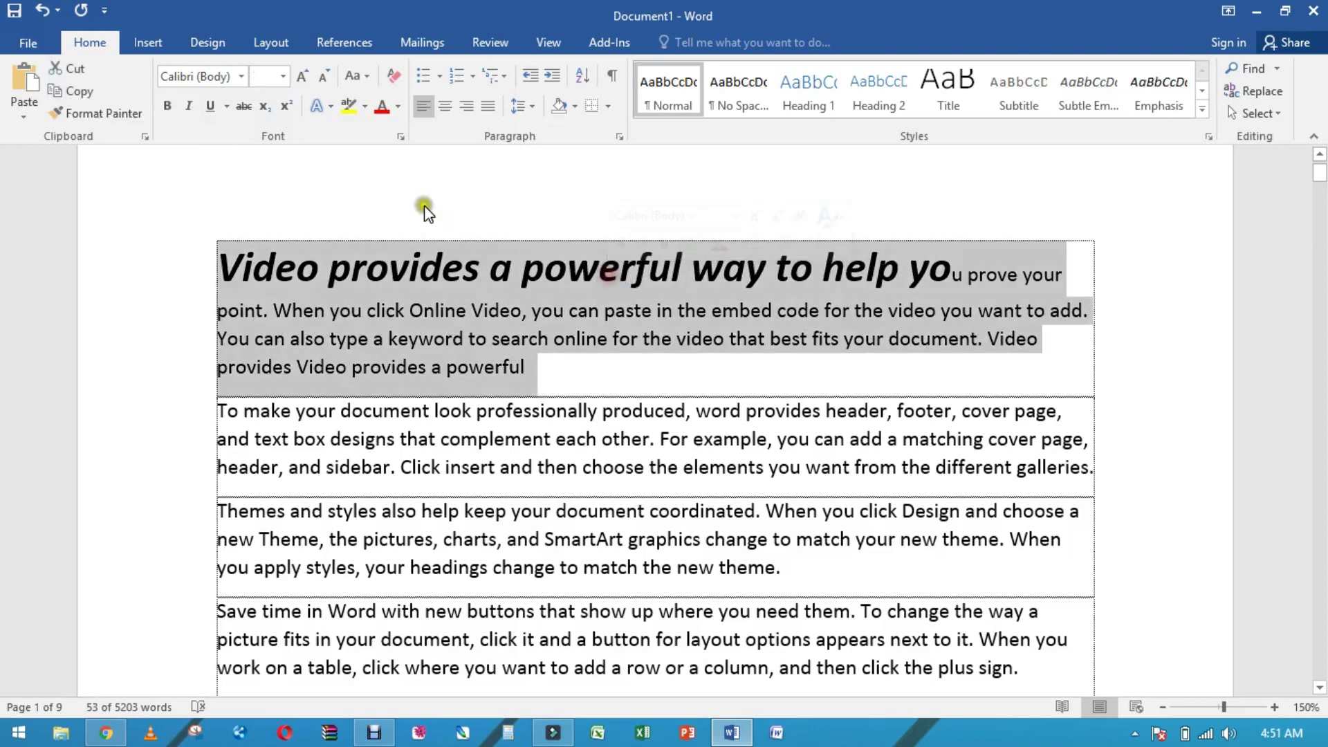
left_click(191, 106)
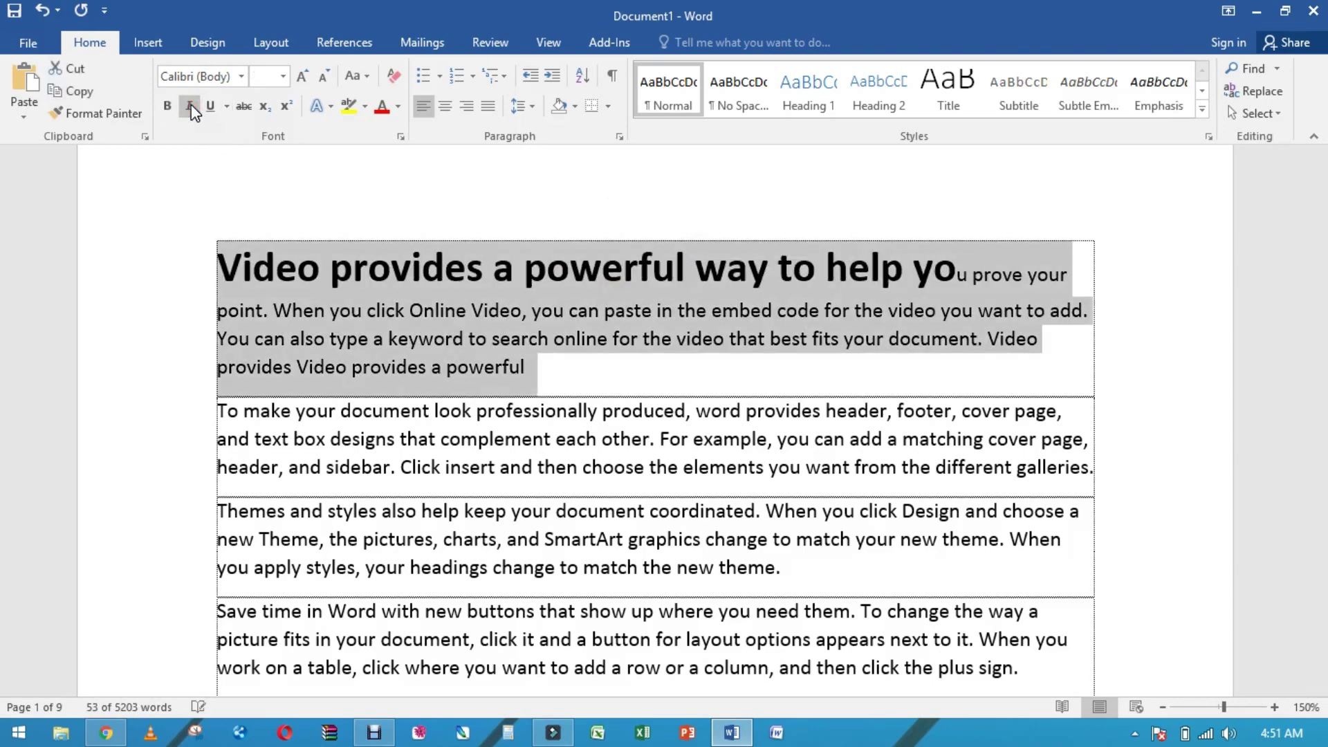
Try underline styles on 'provides', including dot-dot-dash, then leave it with no underline
left_click_drag(330, 277, 484, 280)
left_click(210, 106)
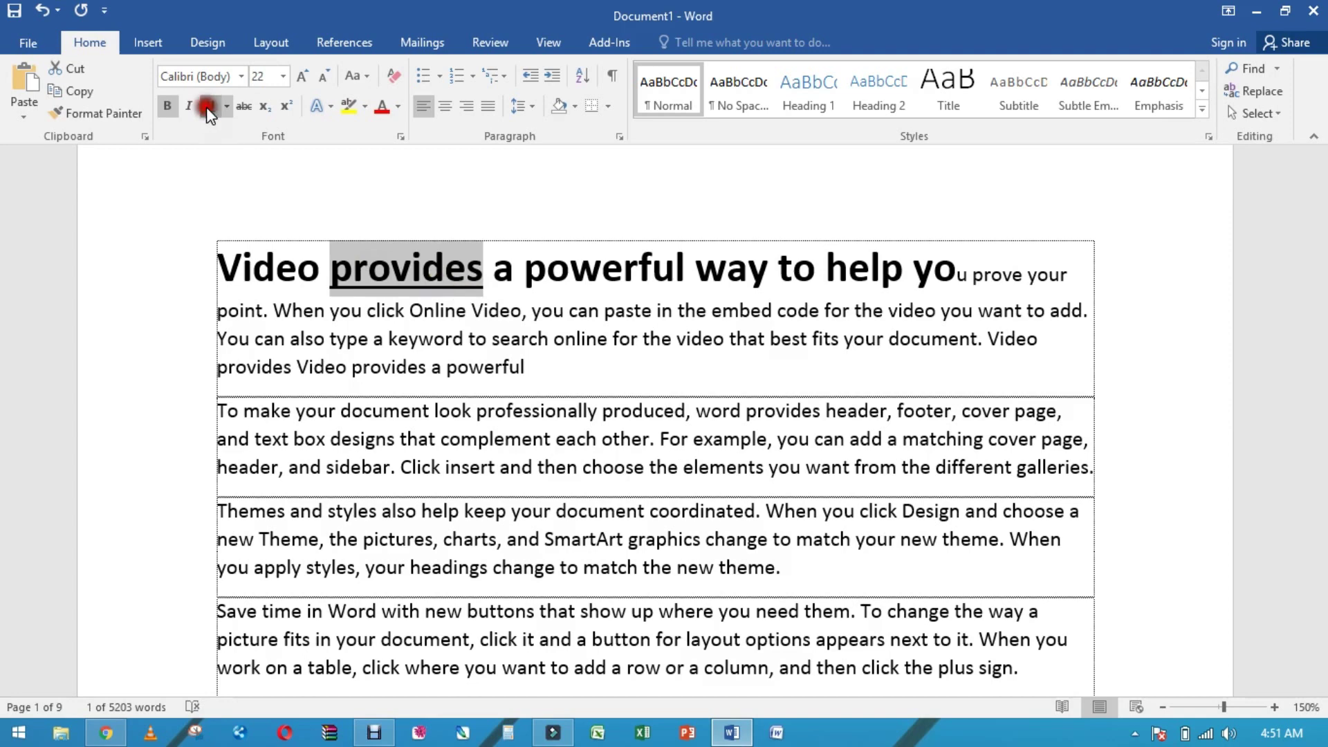
left_click(208, 108)
left_click(227, 105)
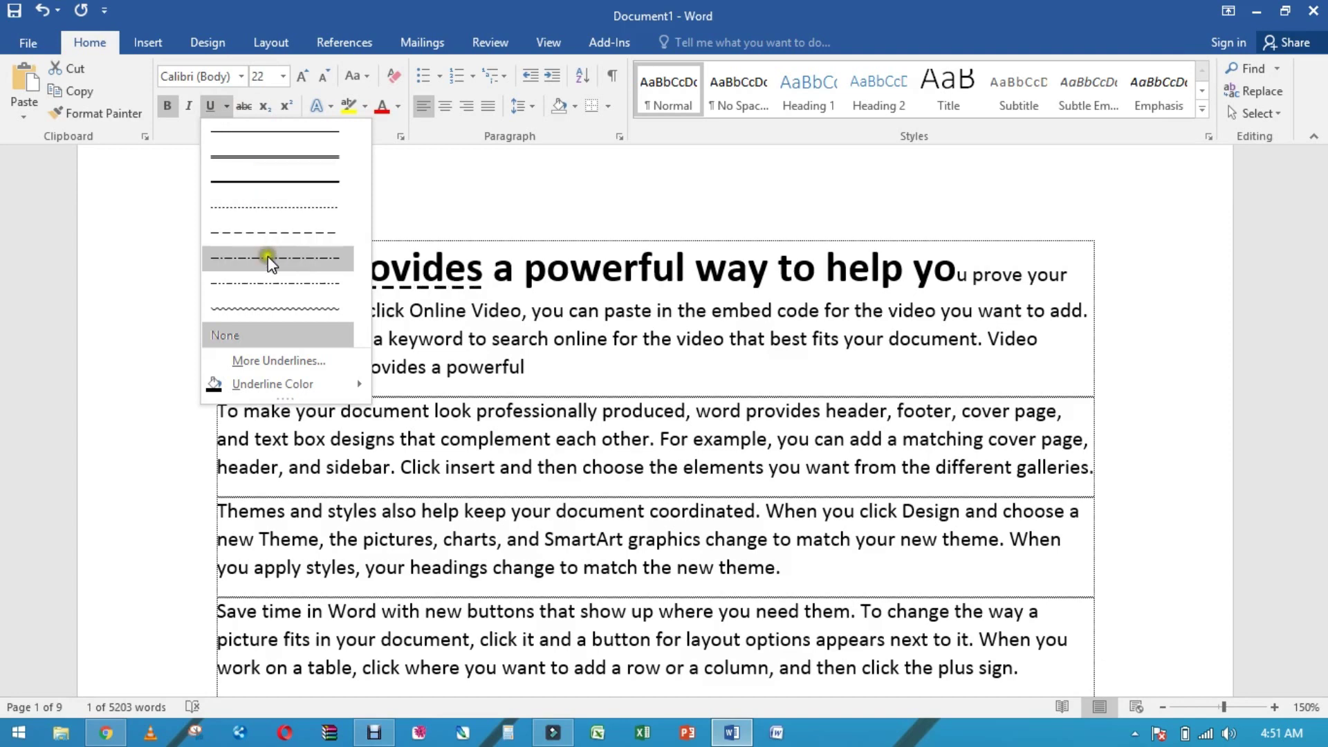
left_click(271, 280)
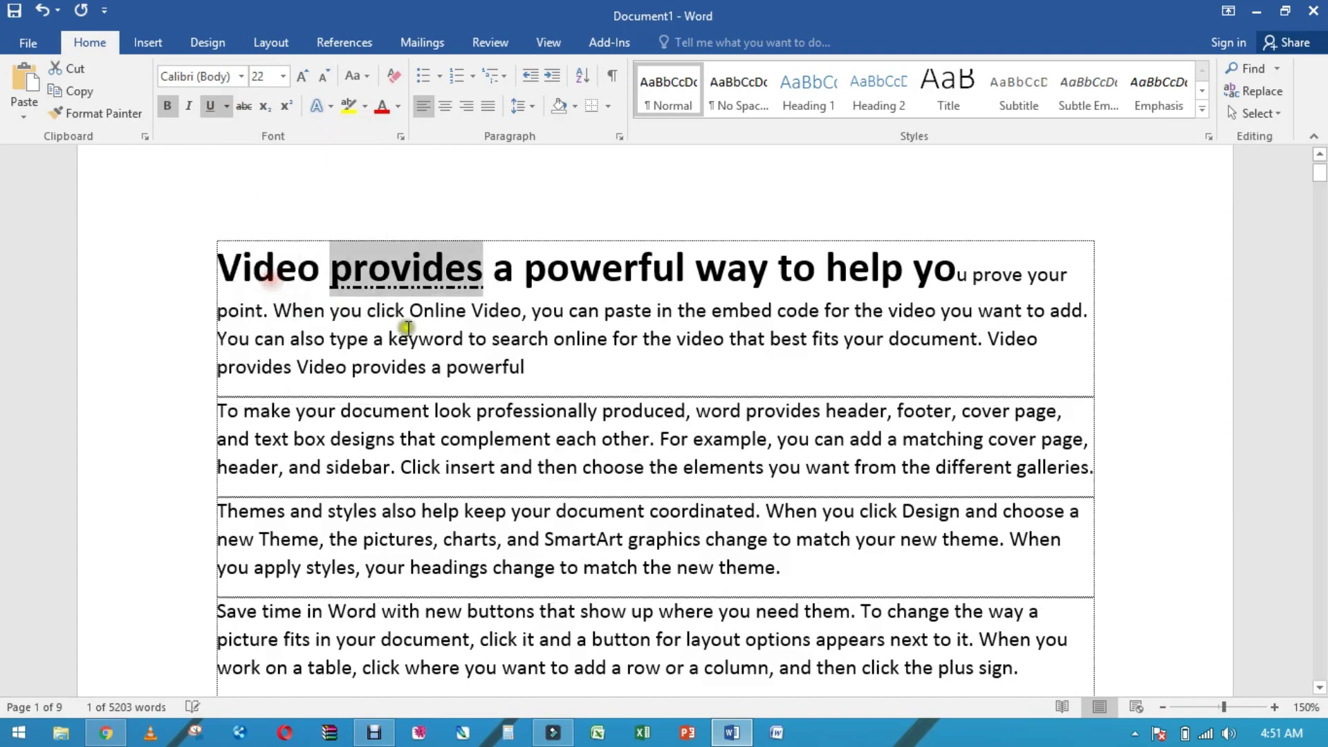
left_click(429, 335)
left_click(398, 277)
double_click(399, 276)
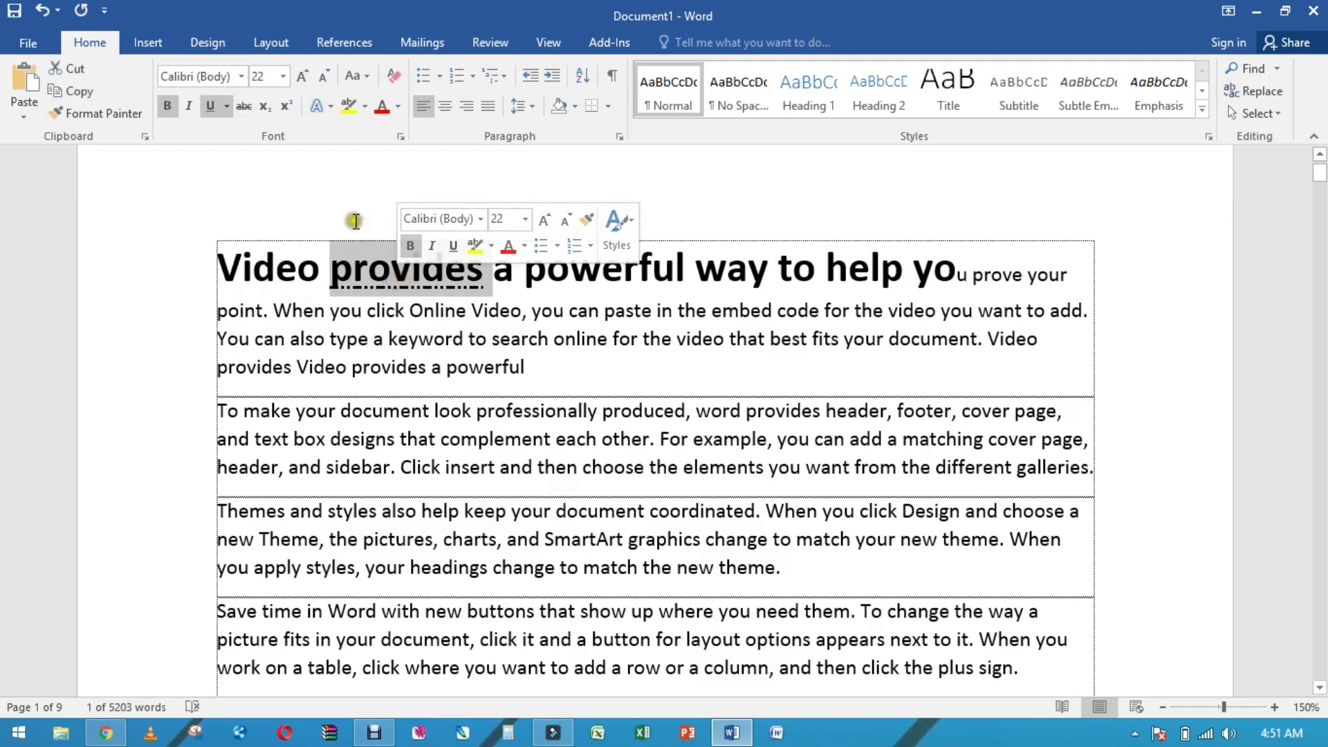
left_click(224, 106)
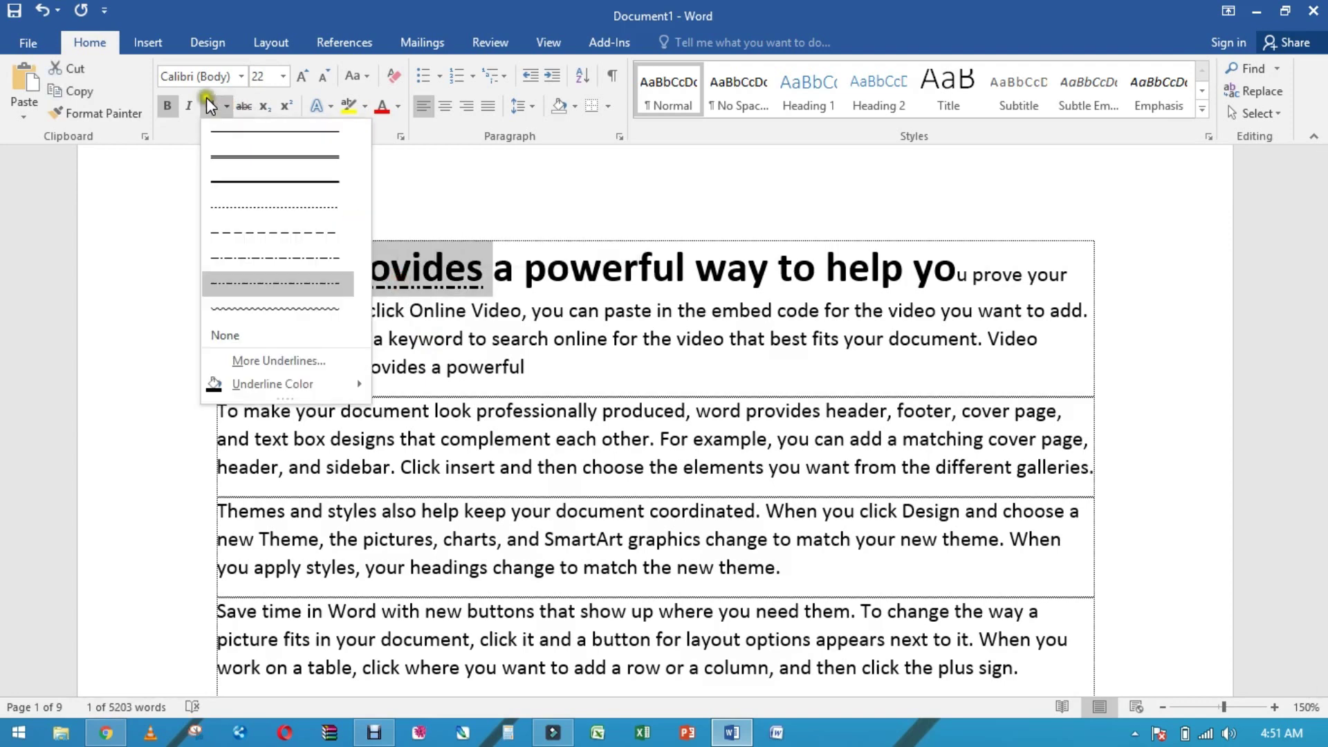
left_click(210, 107)
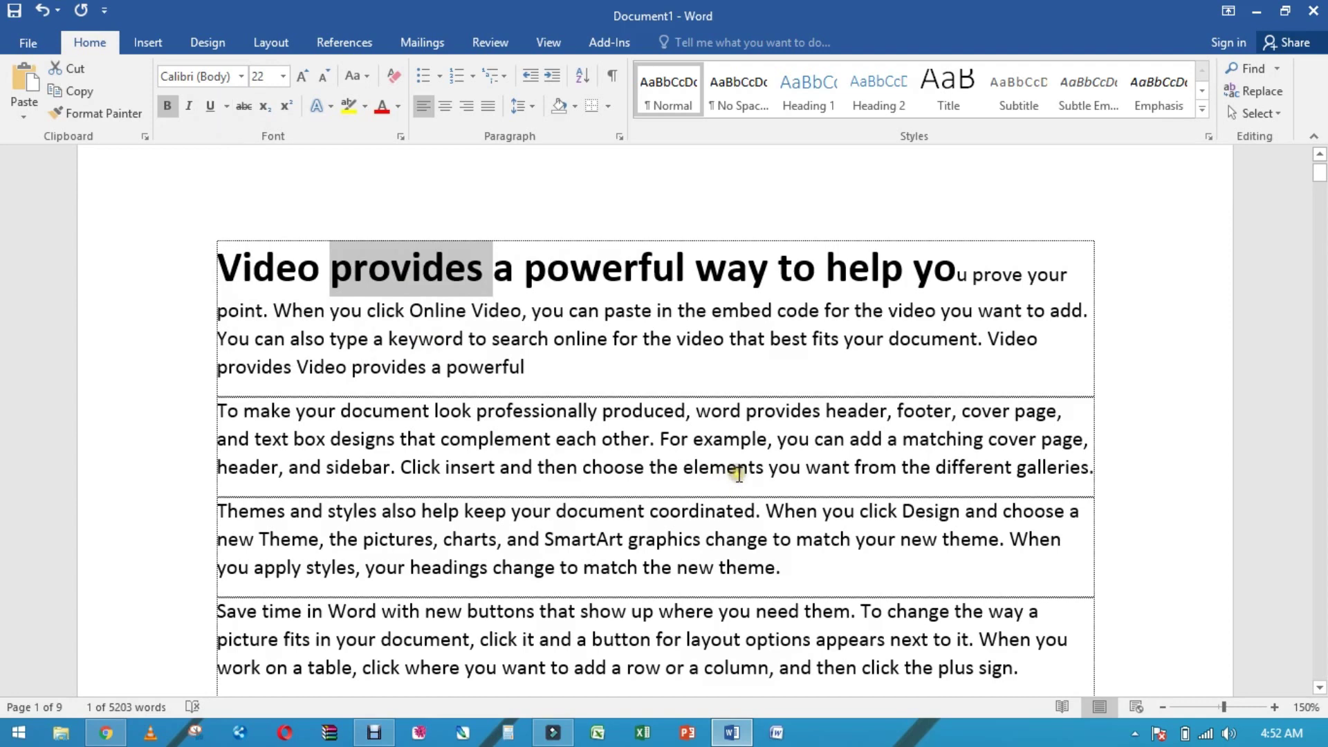
left_click(633, 468)
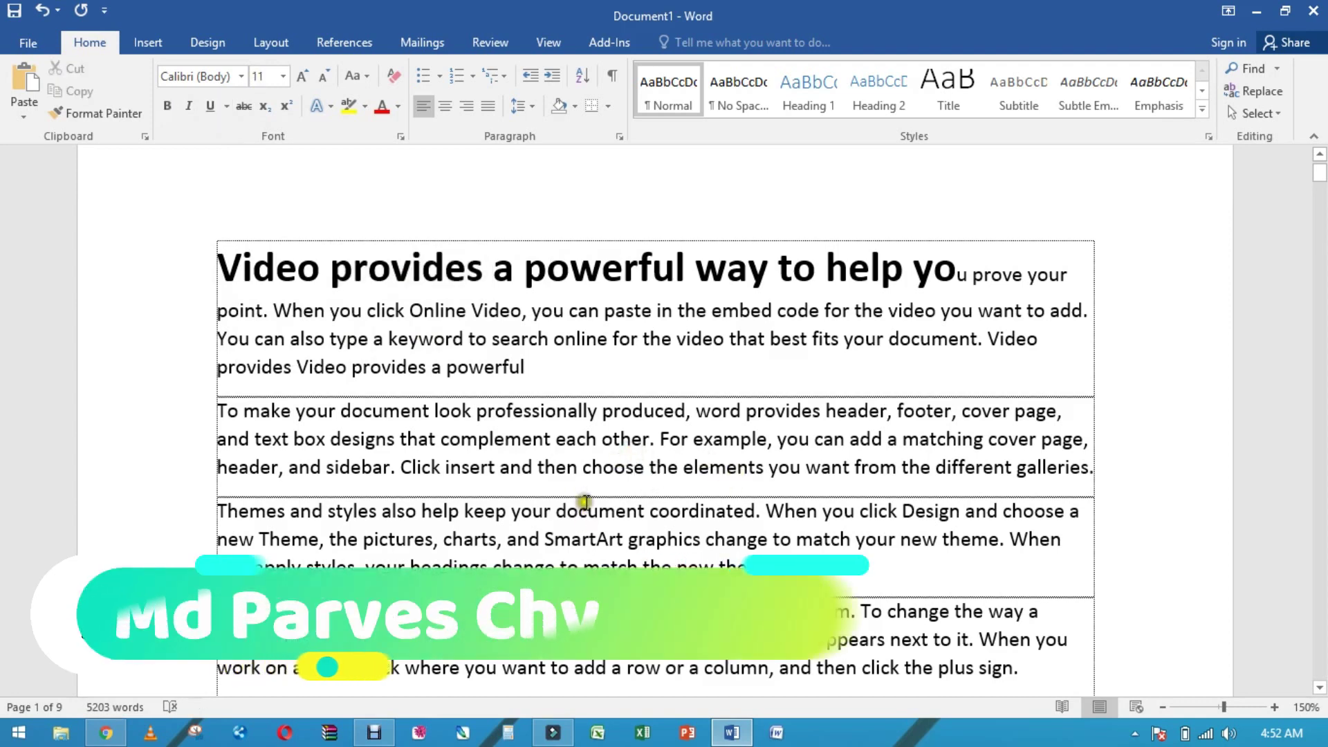
Type 'Price 1000/=' and 'Now 700/=' into the heading on separate lines
left_click(320, 270)
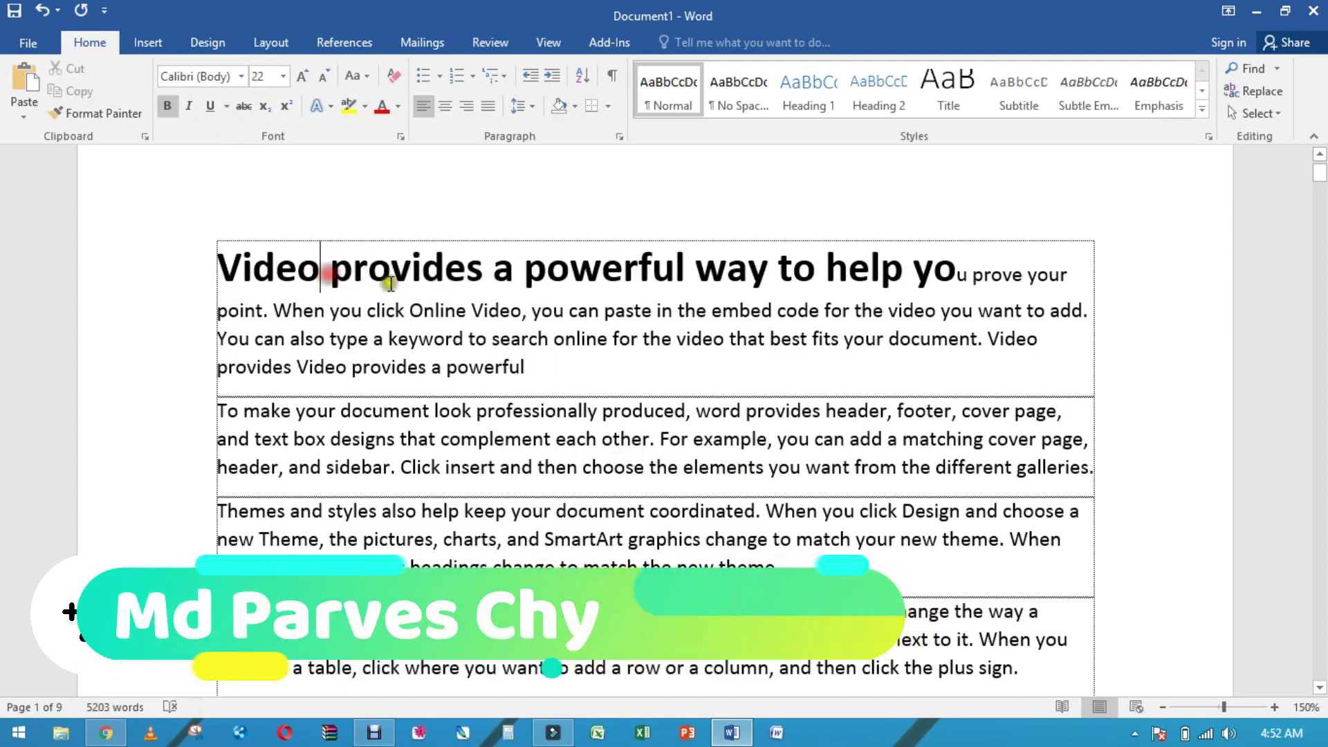
type("P")
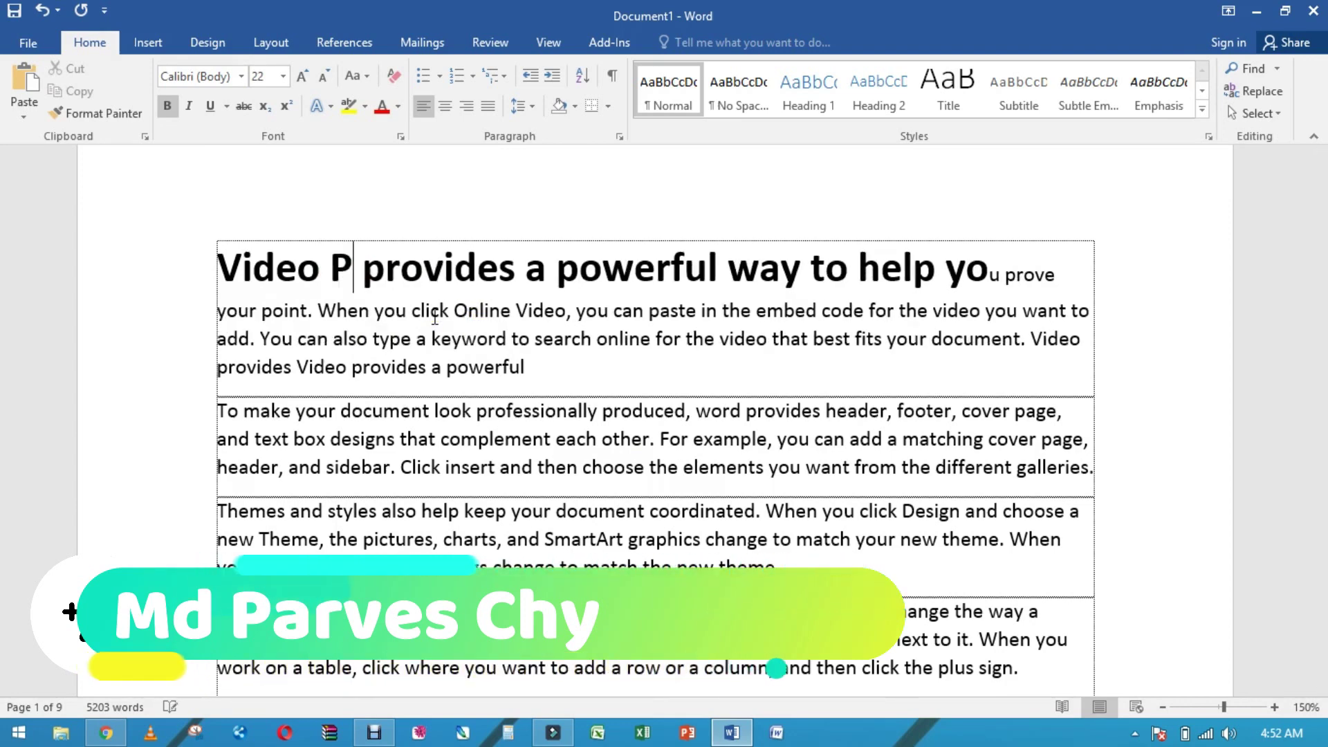
type("rice ")
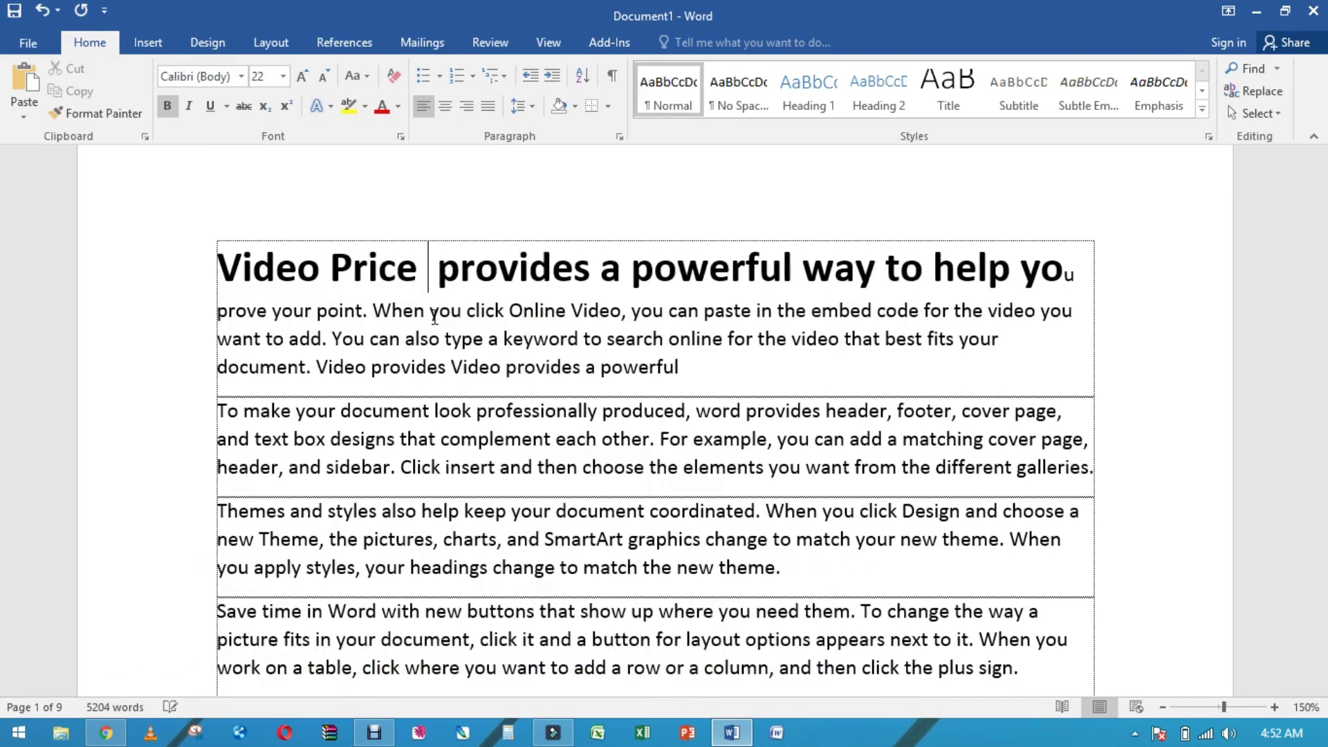
type("10")
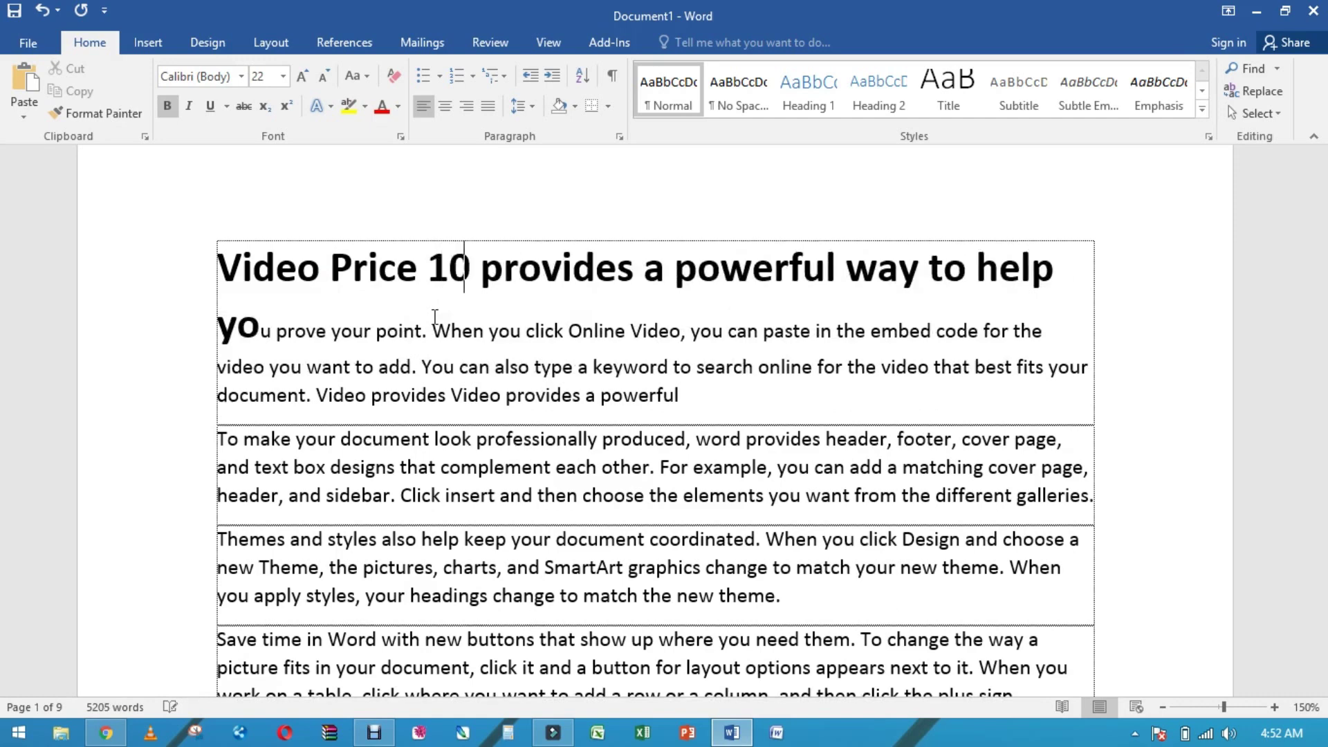
type("00/")
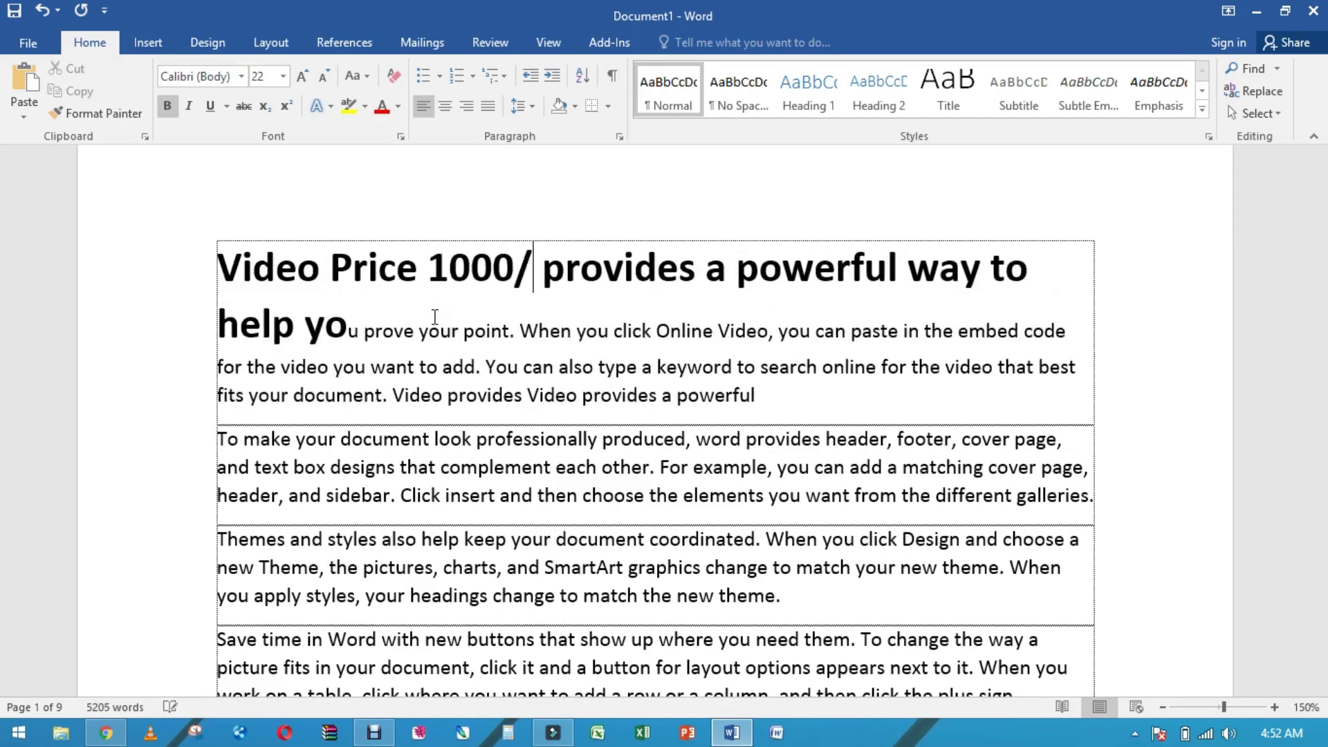
type("=")
key("Return")
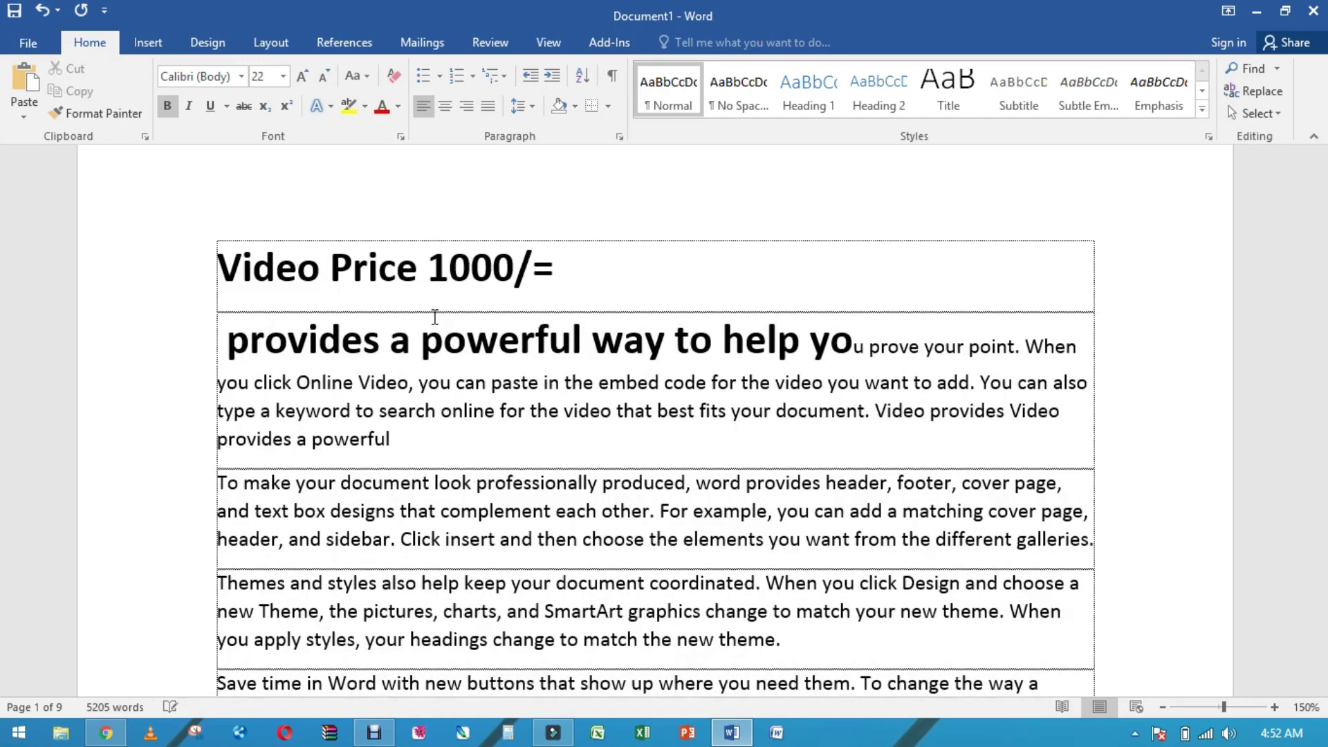
type("no p")
key("BackSpace")
type("o")
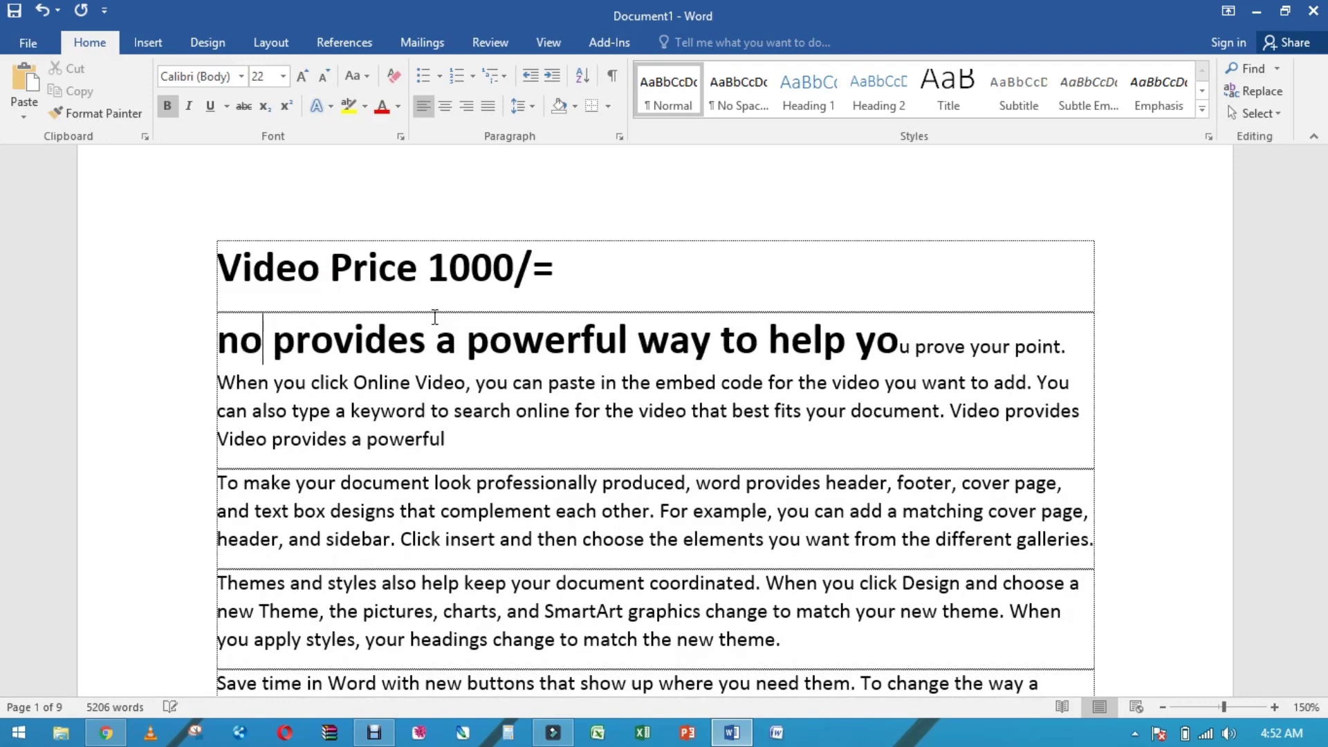
type("w ")
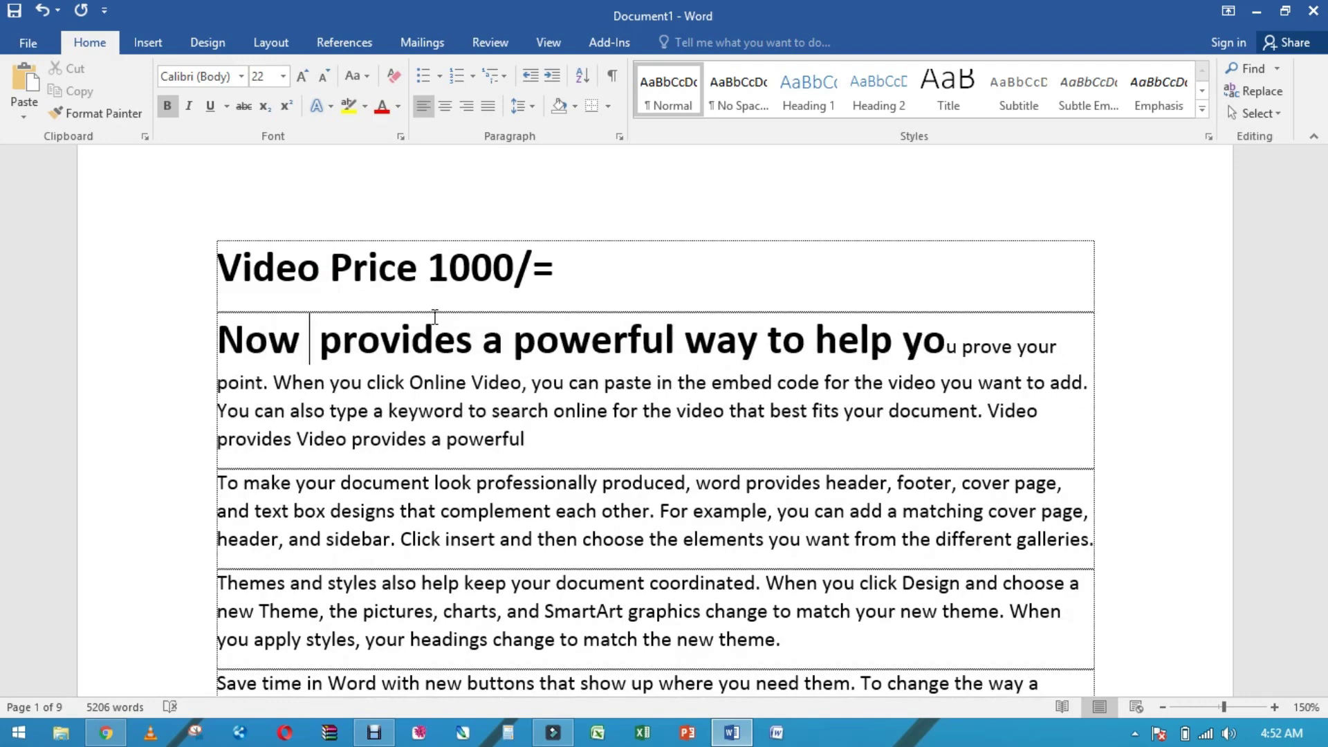
type("7")
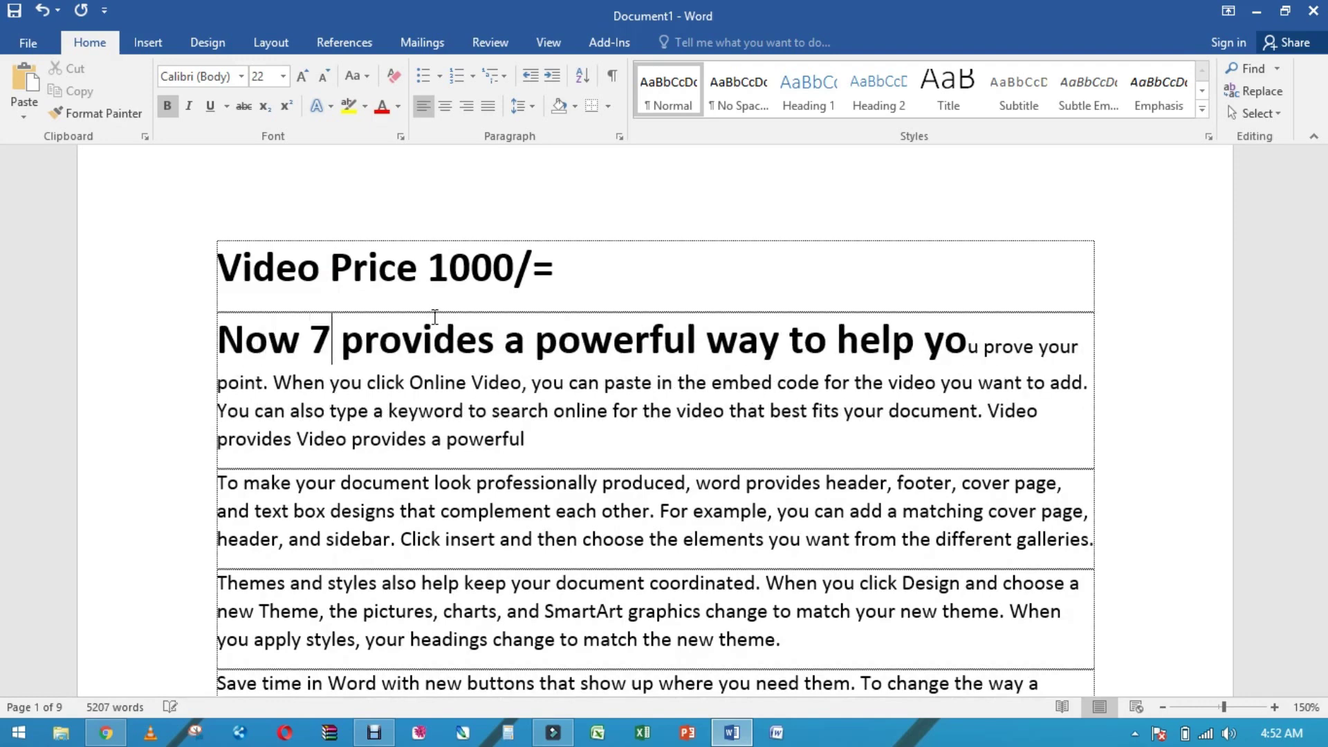
type("00/=")
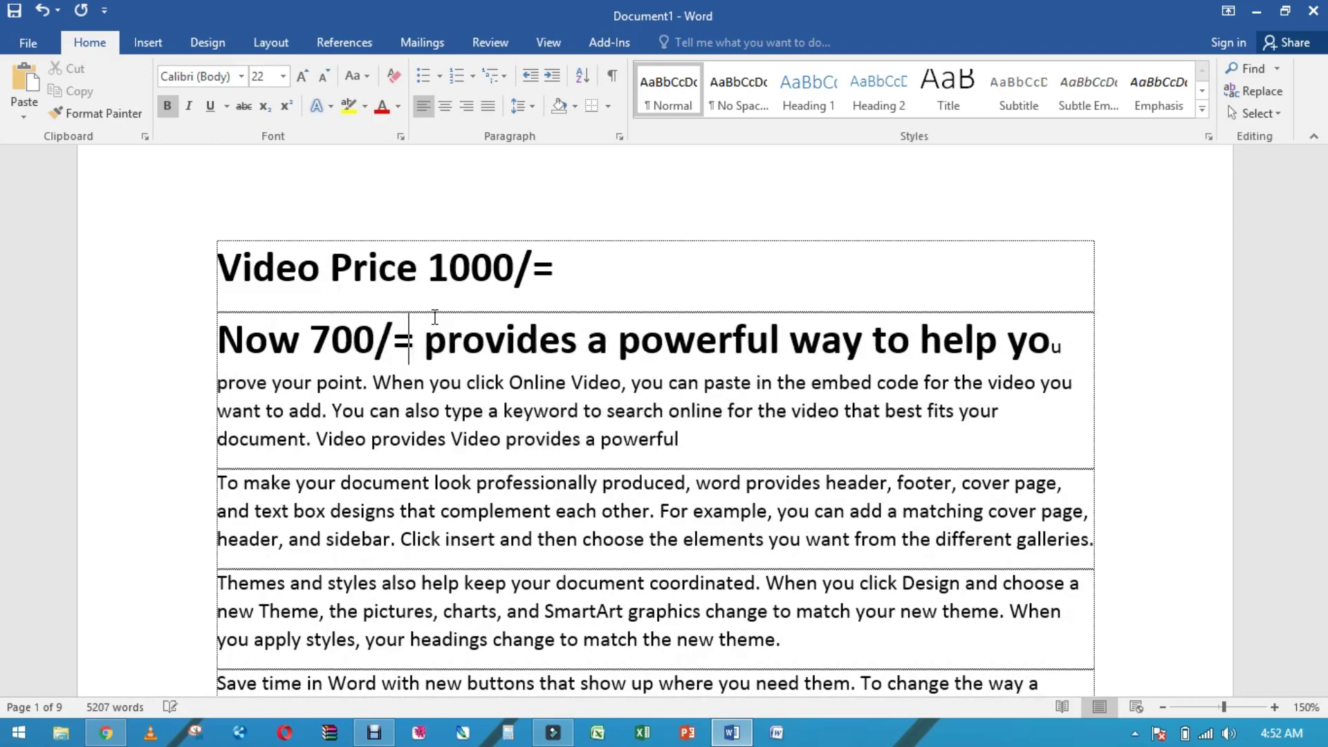
key("Return")
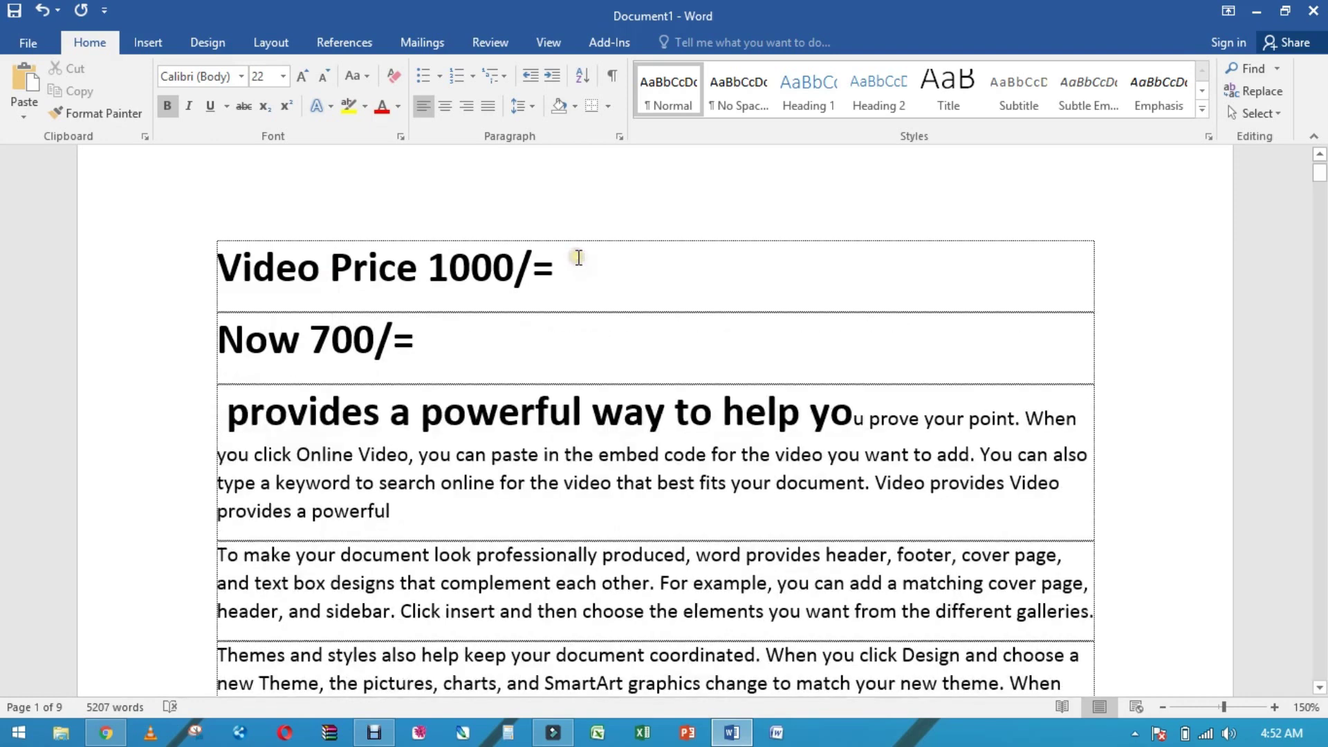
Break 'Price 1000/=' onto its own line under 'Video', then select the price lines
left_click(331, 270)
key("Return")
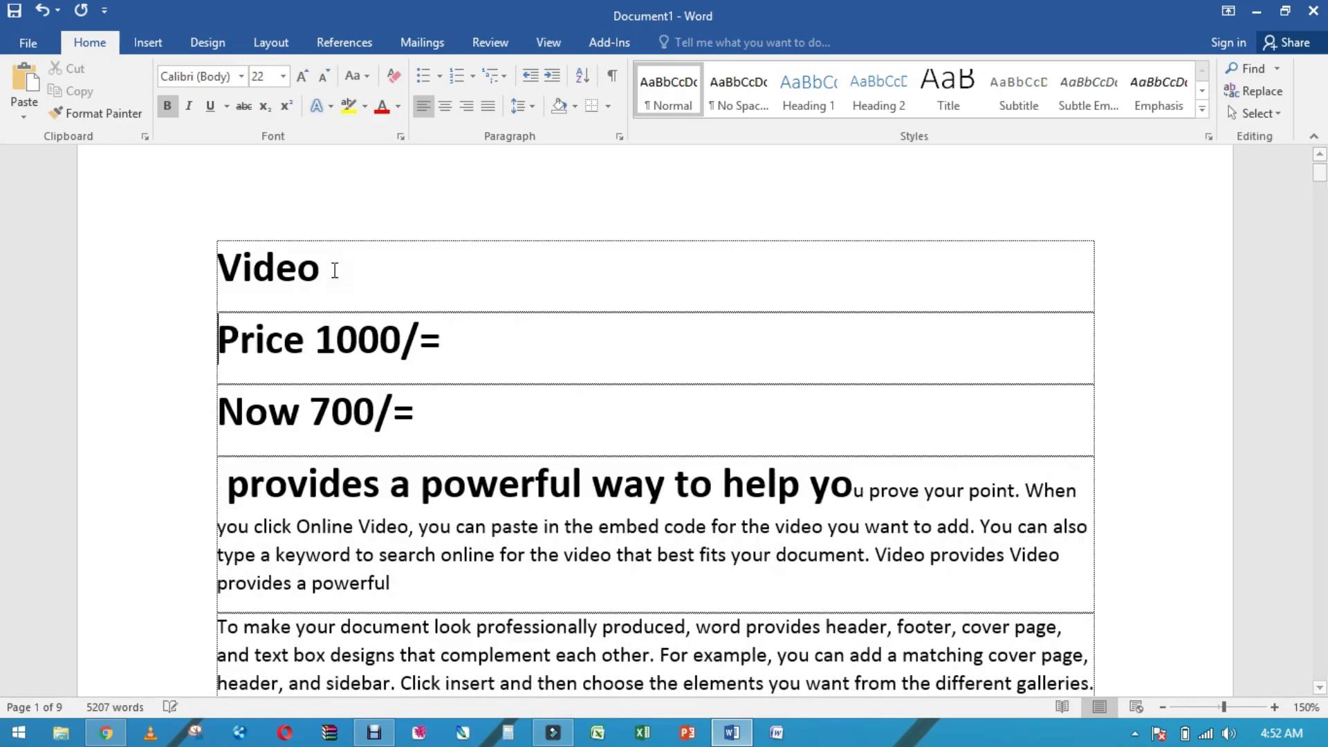
left_click_drag(257, 341, 380, 366)
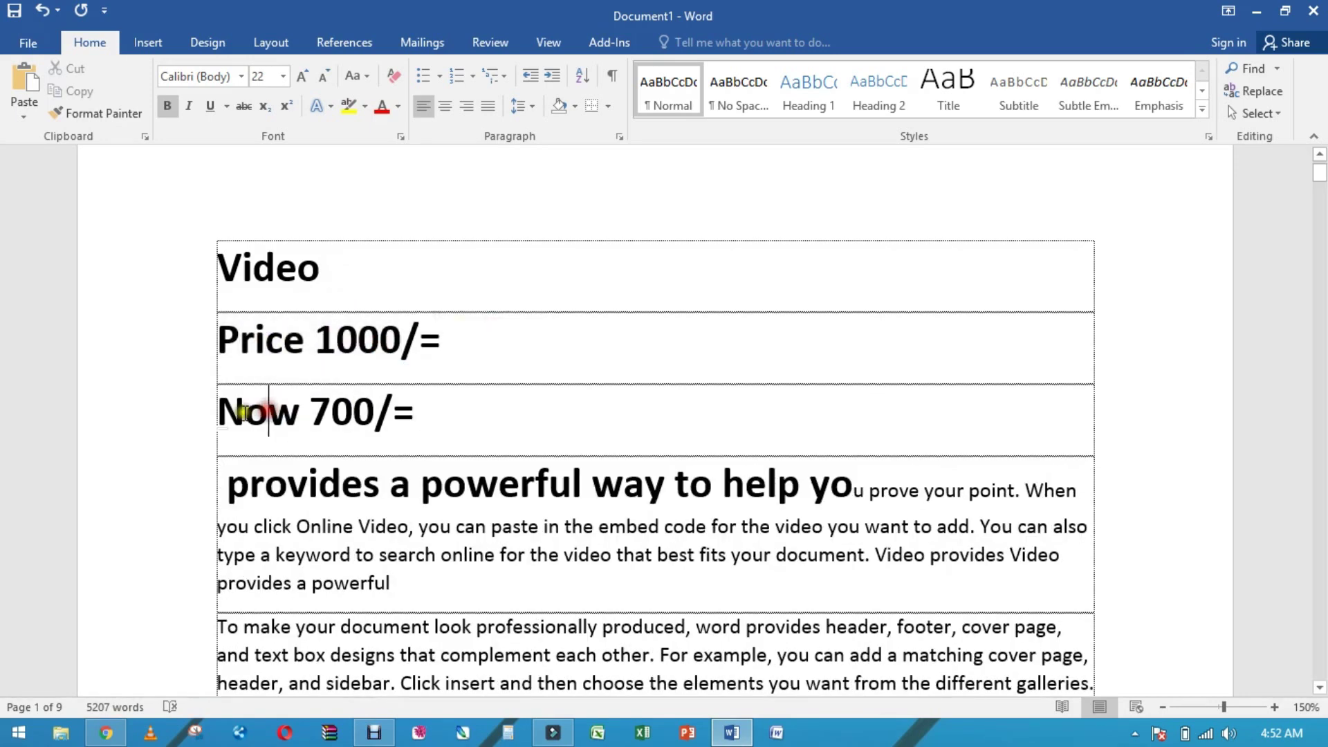
left_click_drag(245, 415, 374, 423)
left_click(437, 412)
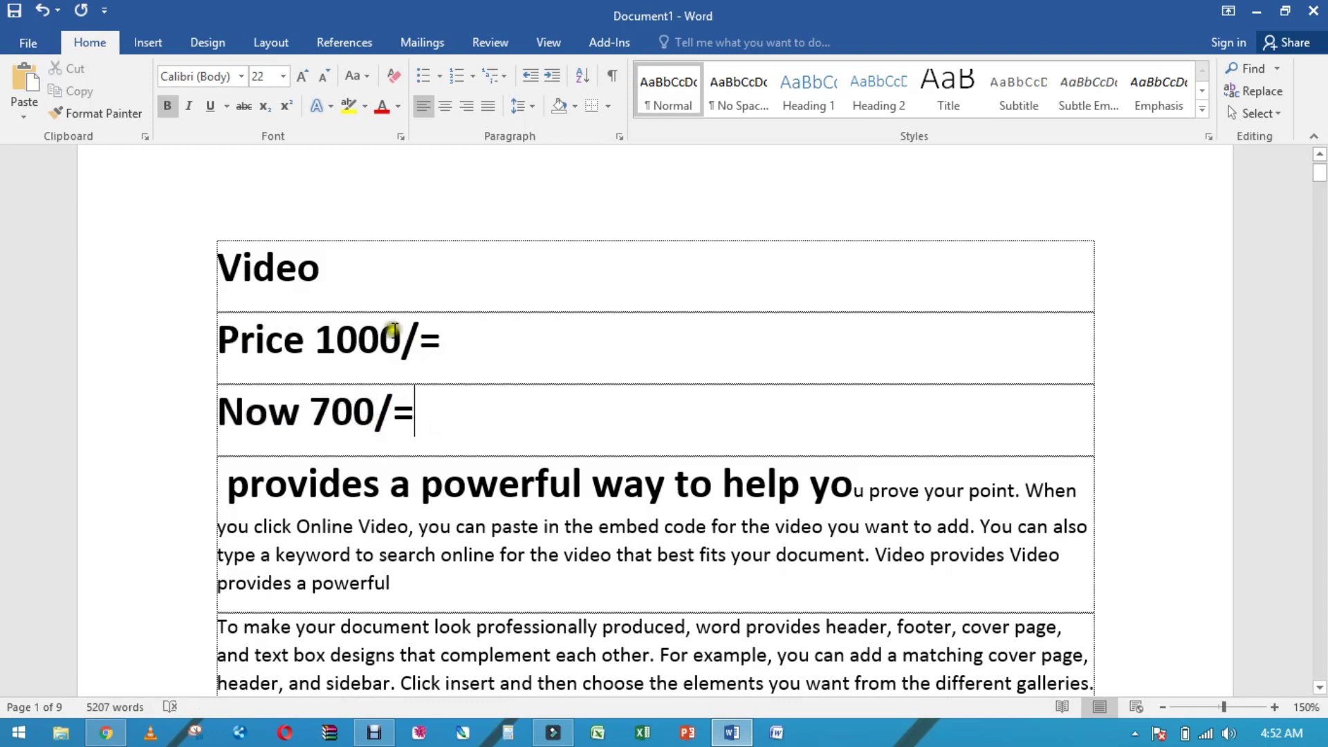
left_click_drag(315, 341, 430, 348)
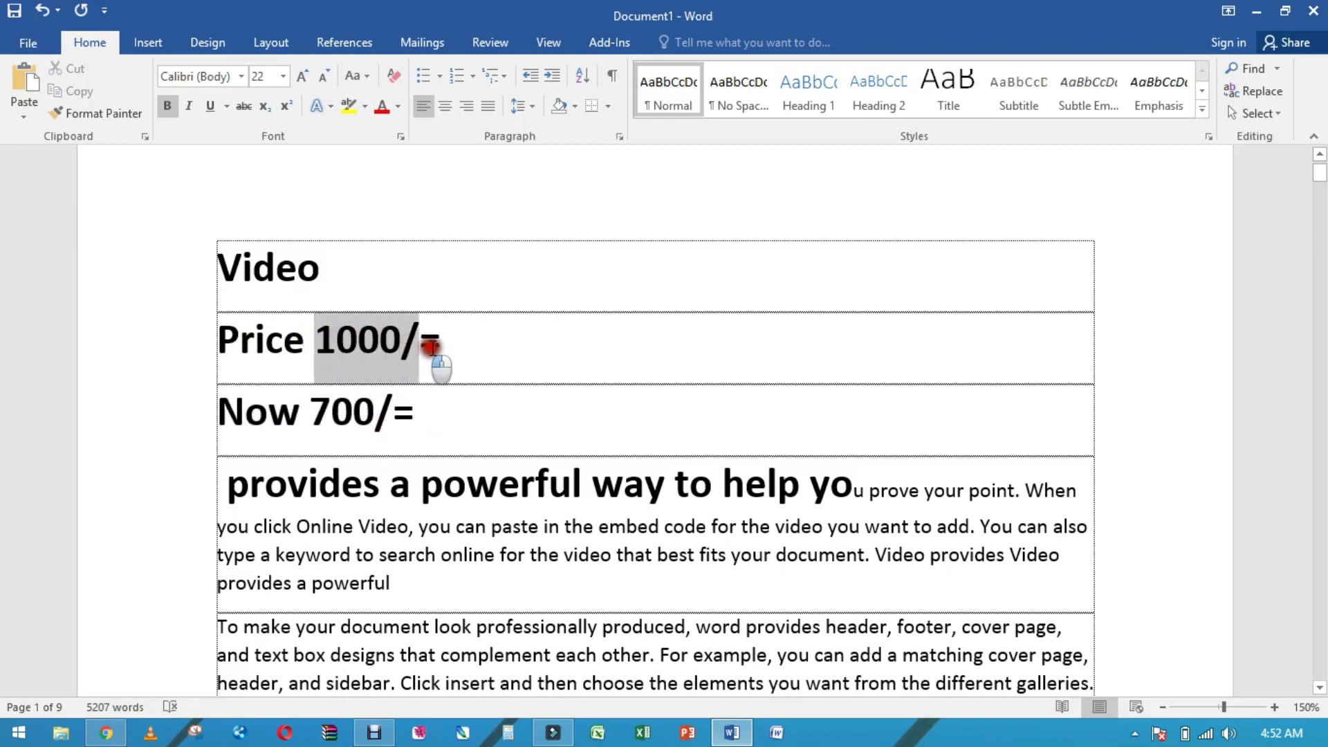
Strike through the old price 1000/=, then place the cursor at the end of 'Now 700/='
left_click(242, 106)
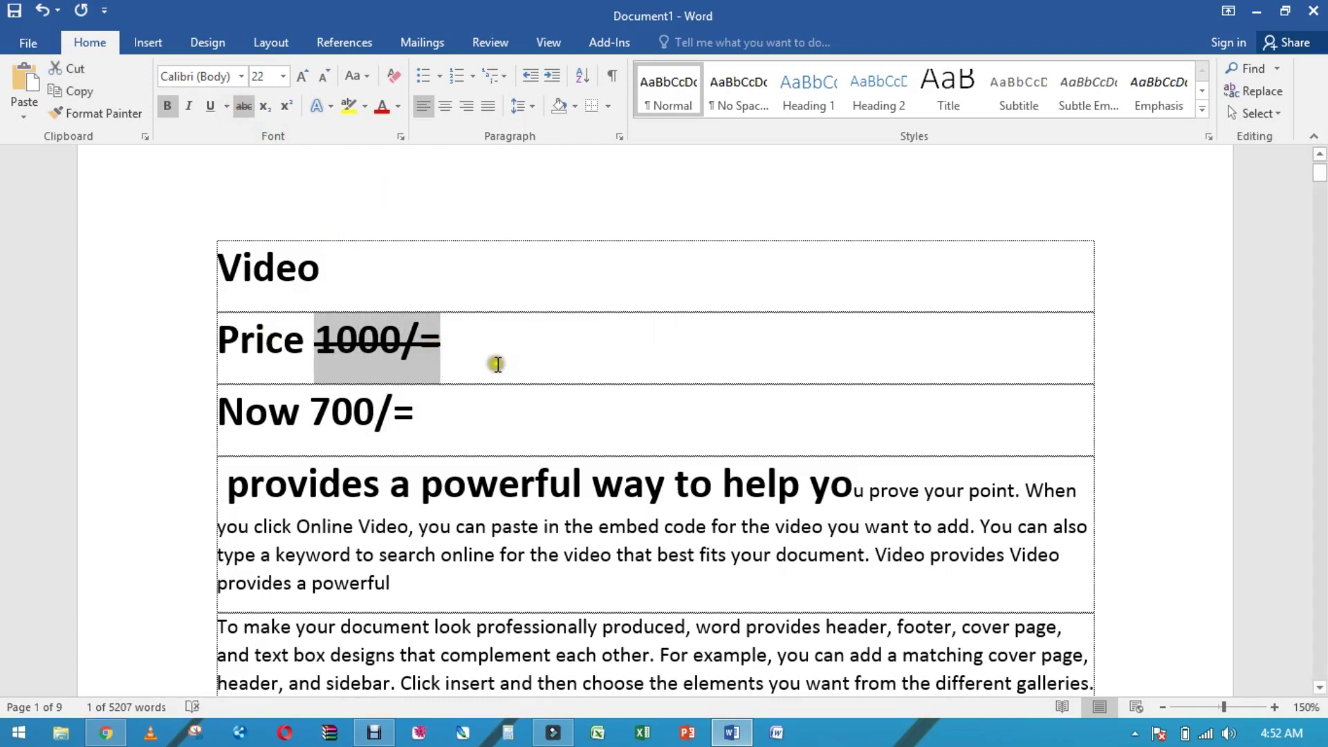
left_click(403, 351)
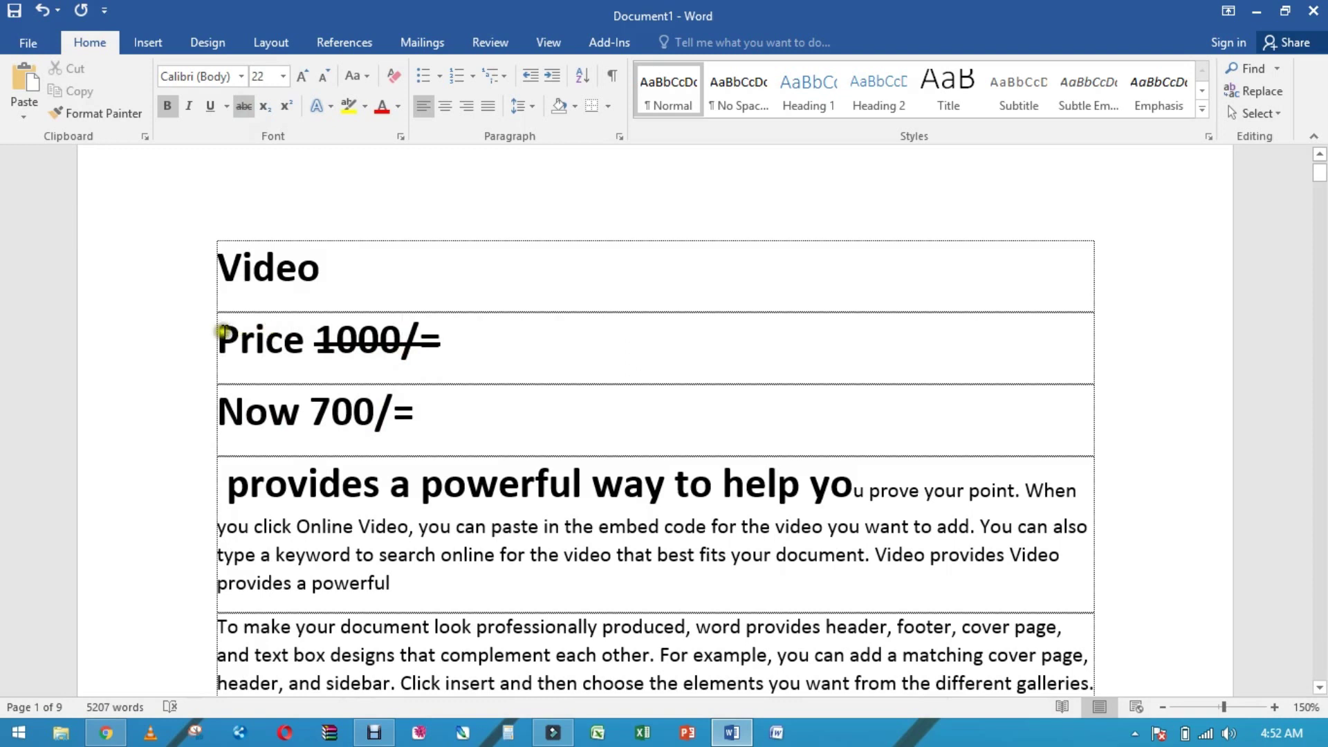
left_click_drag(408, 420, 237, 415)
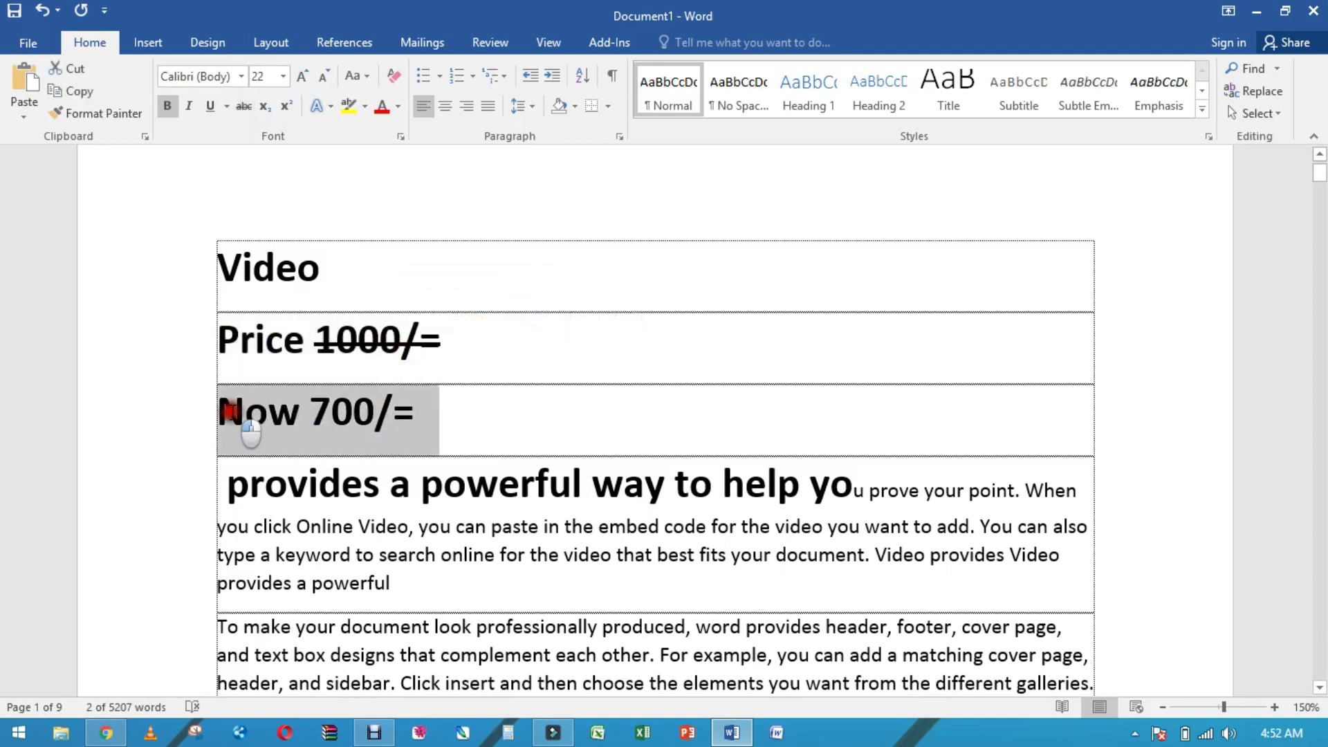
left_click_drag(428, 415, 452, 413)
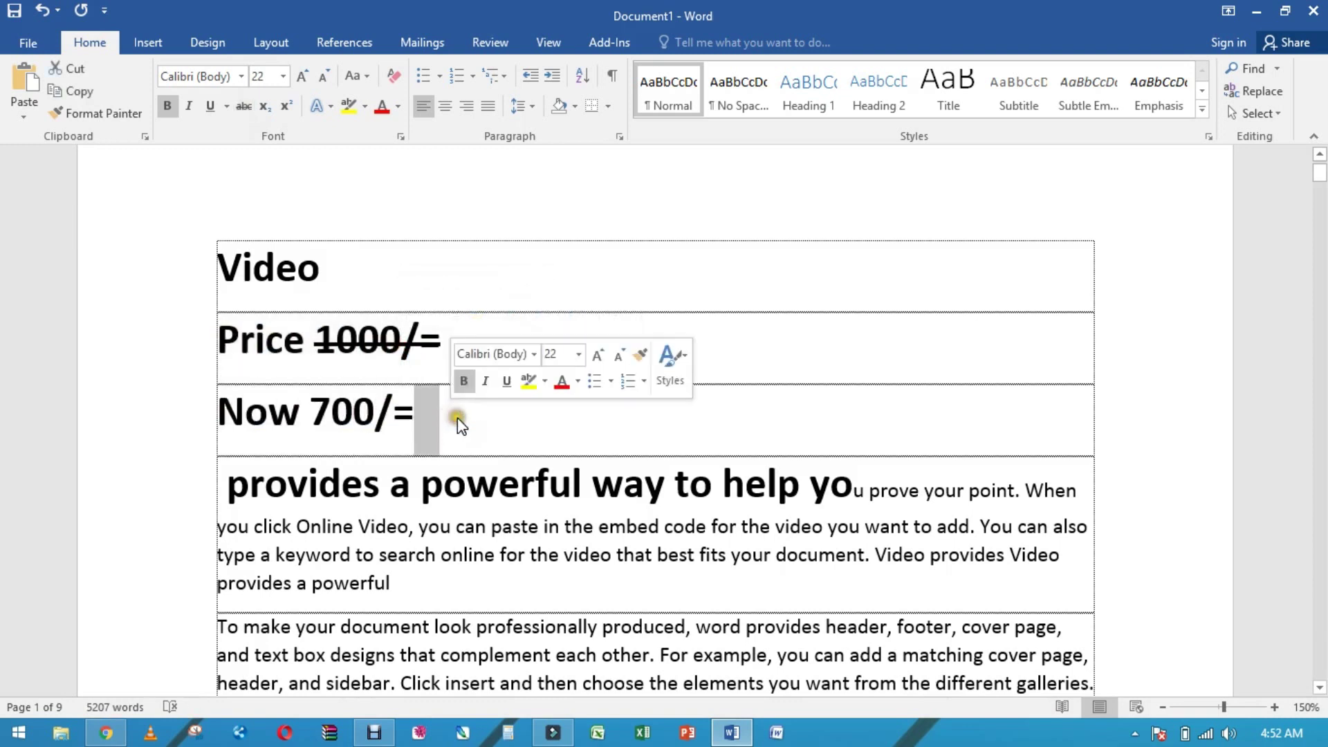
left_click(458, 418)
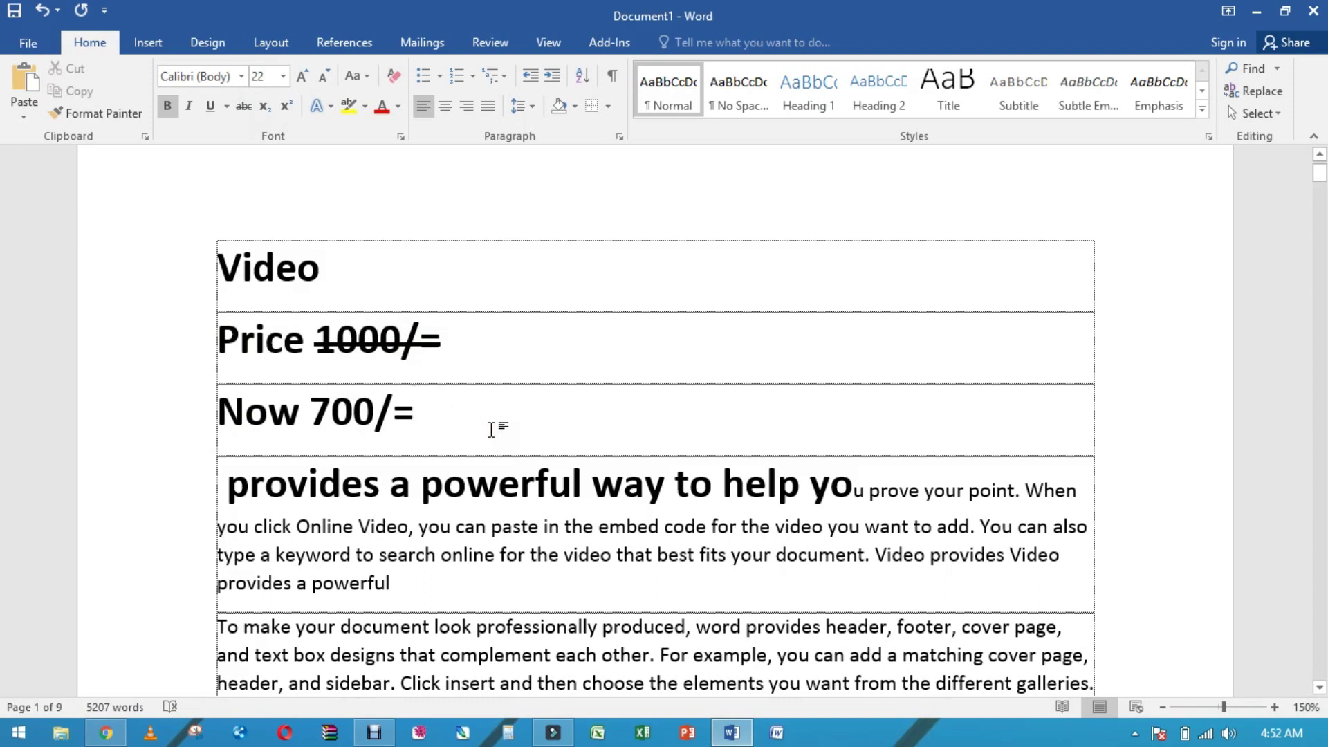
Add a new line below 'Now 700/=' reading 'H2O a2+2ab+b2'
key("Return")
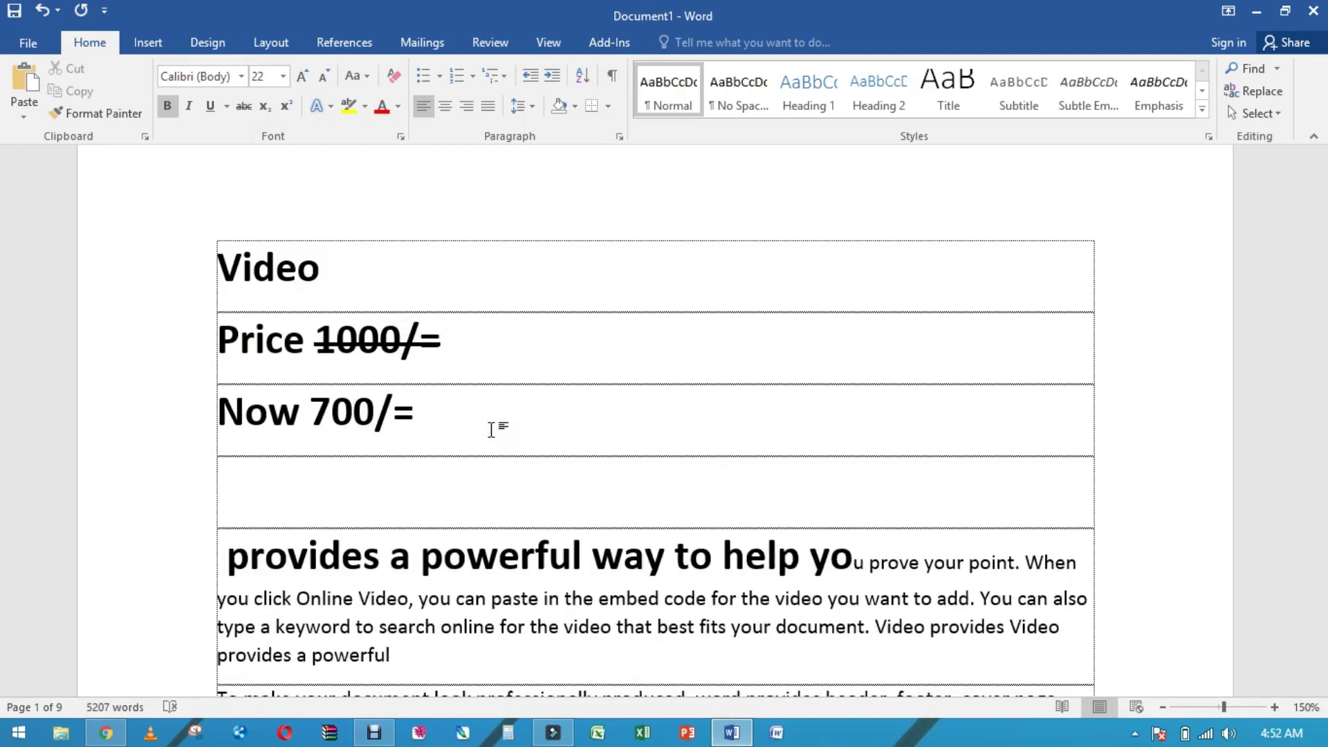
type("H2")
type("O")
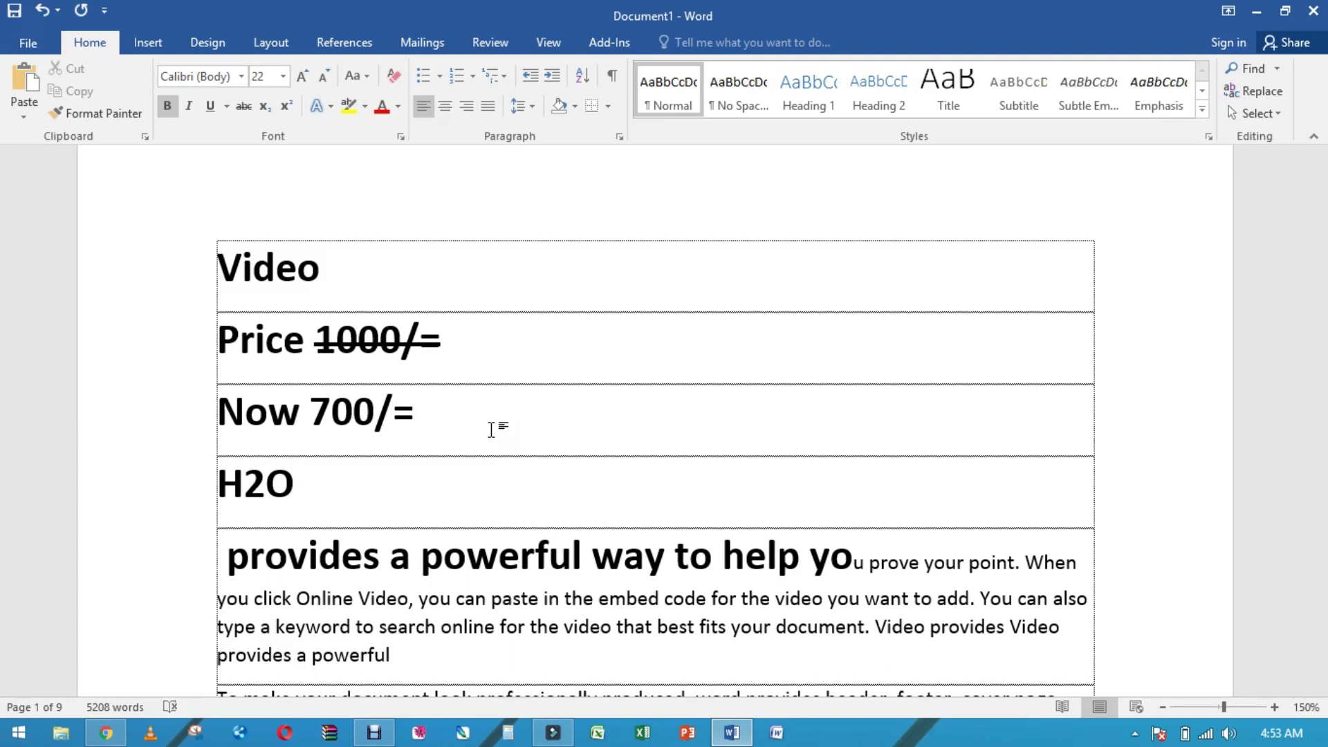
type("2")
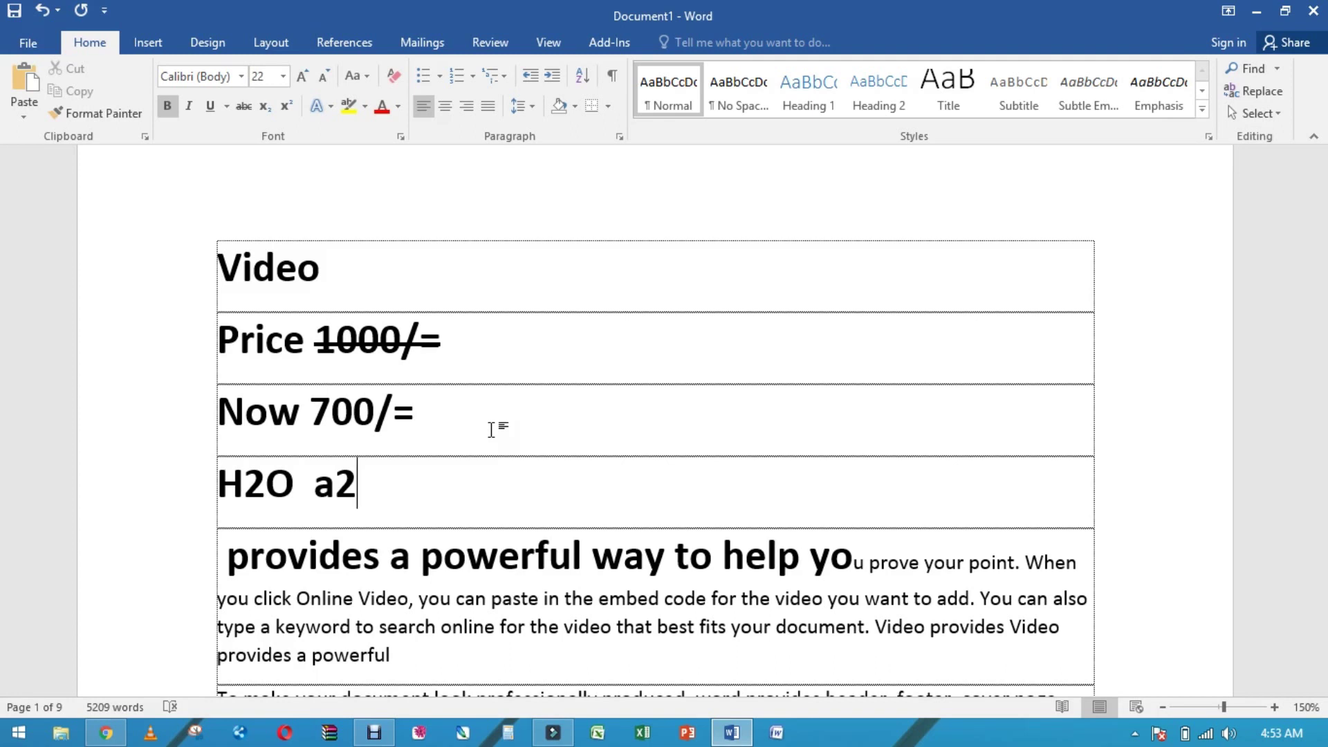
type("+2")
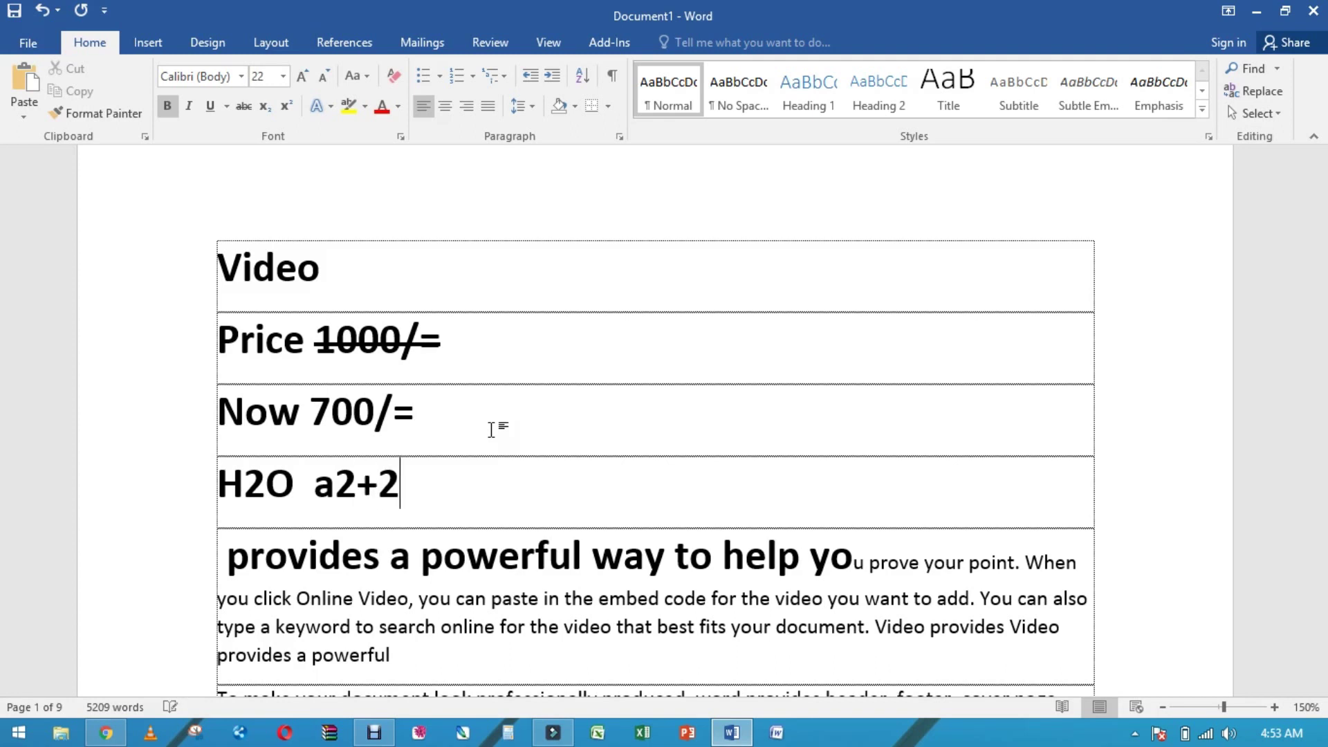
type("ab")
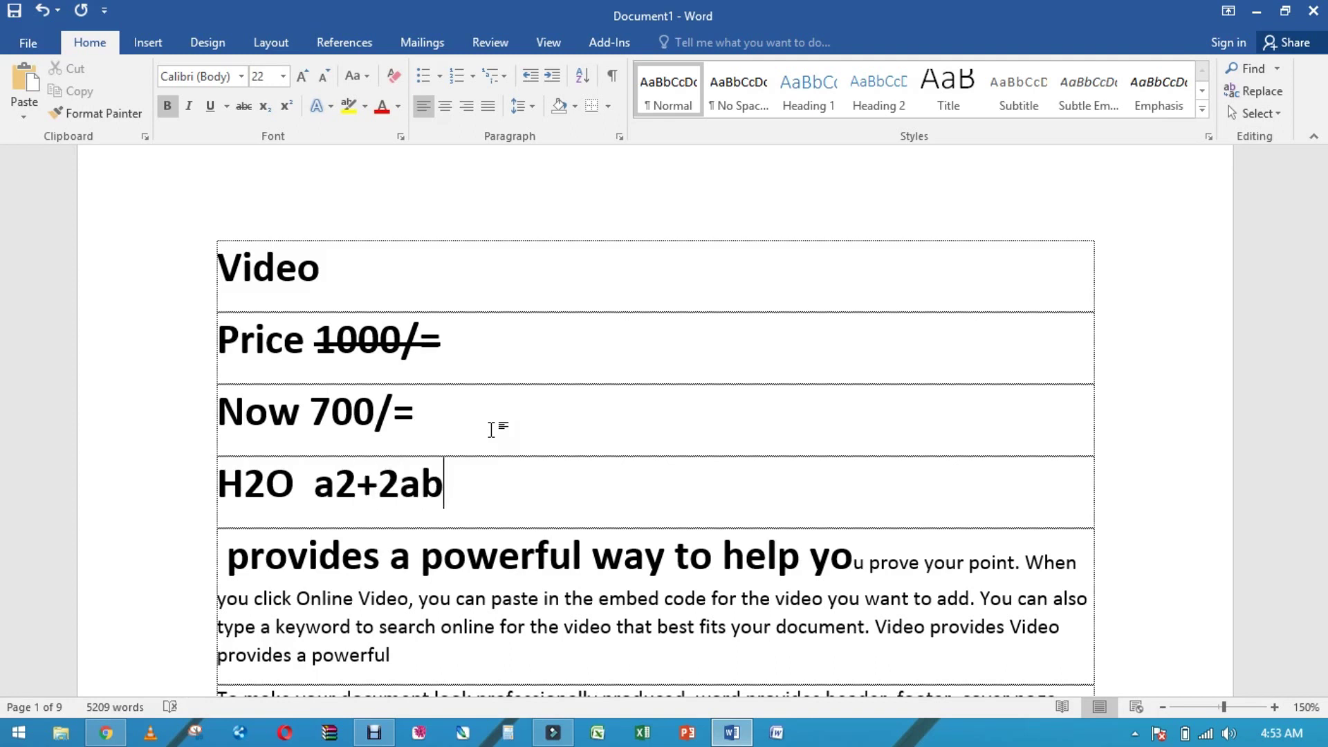
type("+")
type("b2")
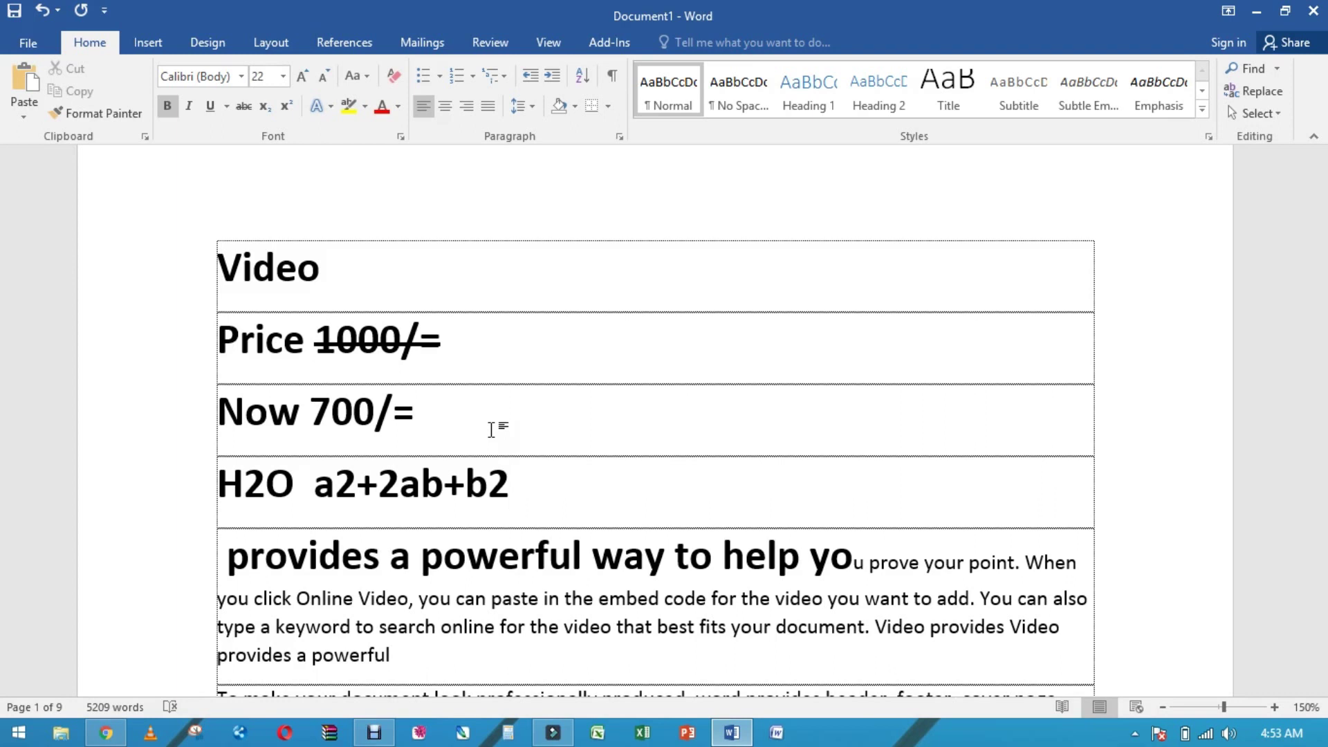
Center the 'H2O a2+2ab+b2' line, enlarge it to 72 pt, then select the 2 in H2O
triple_click(460, 486)
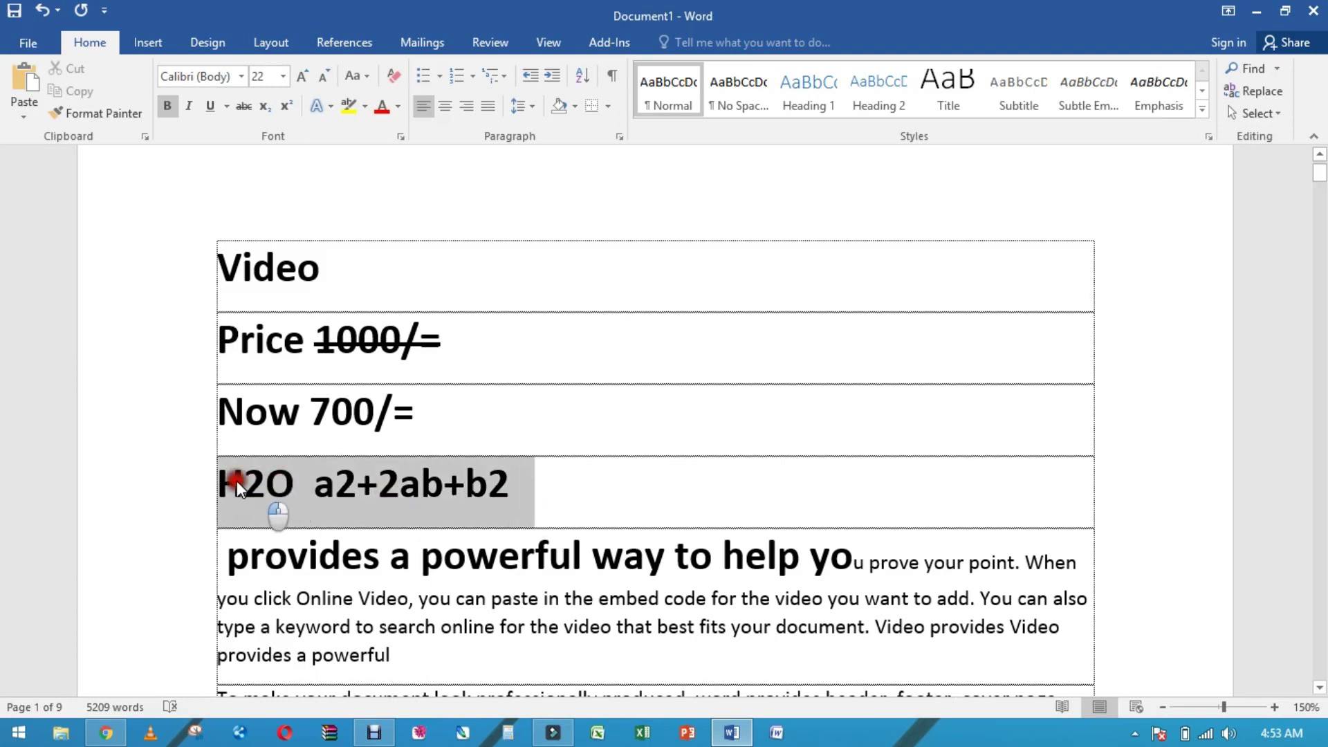
left_click(446, 107)
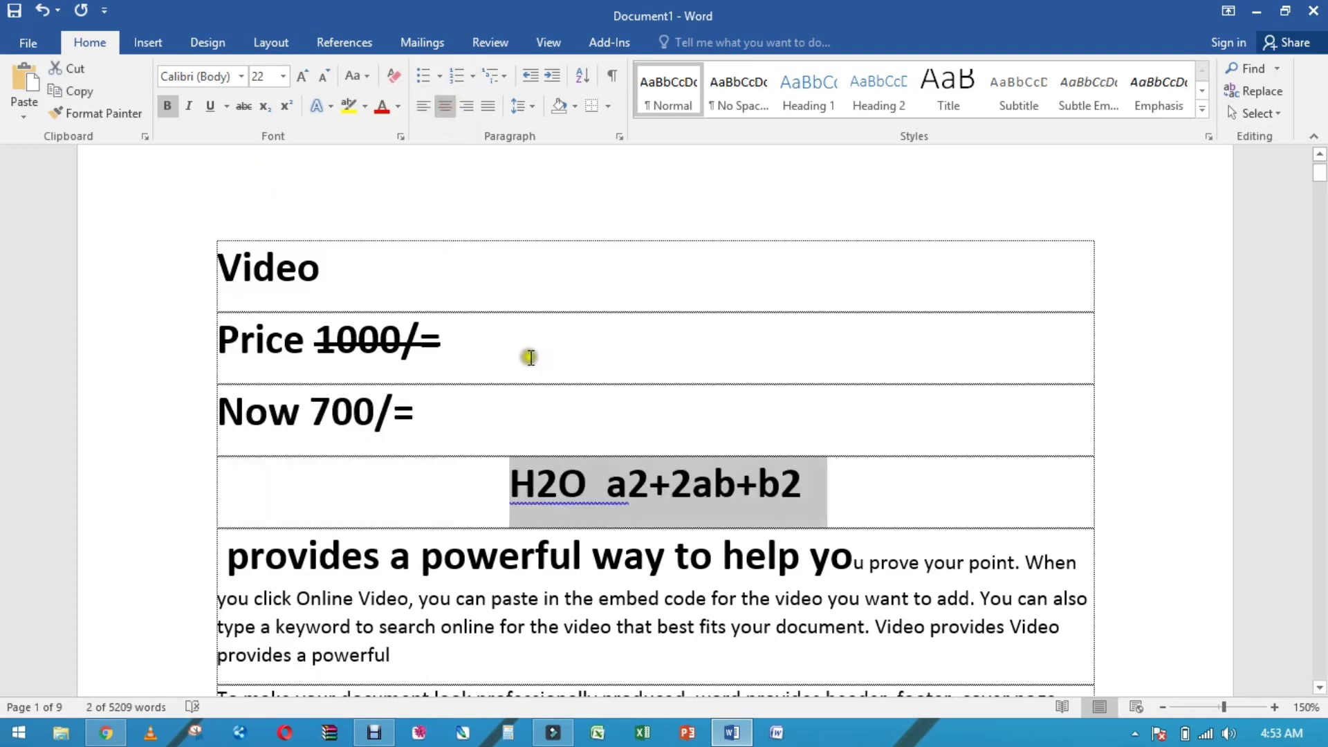
left_click(301, 77)
left_click(302, 77)
left_click(302, 77)
left_click(302, 77)
left_click(302, 78)
left_click(302, 77)
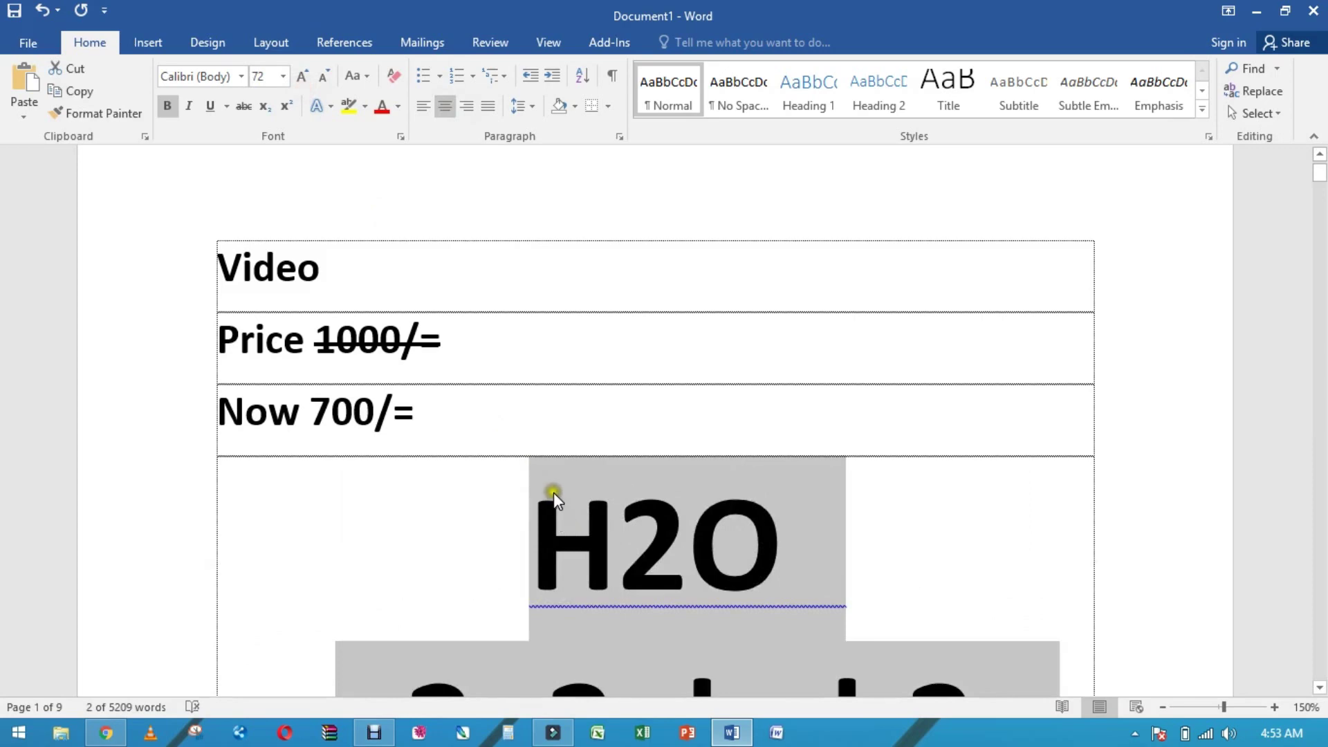
scroll(561, 487, "down", 5)
left_click(688, 356)
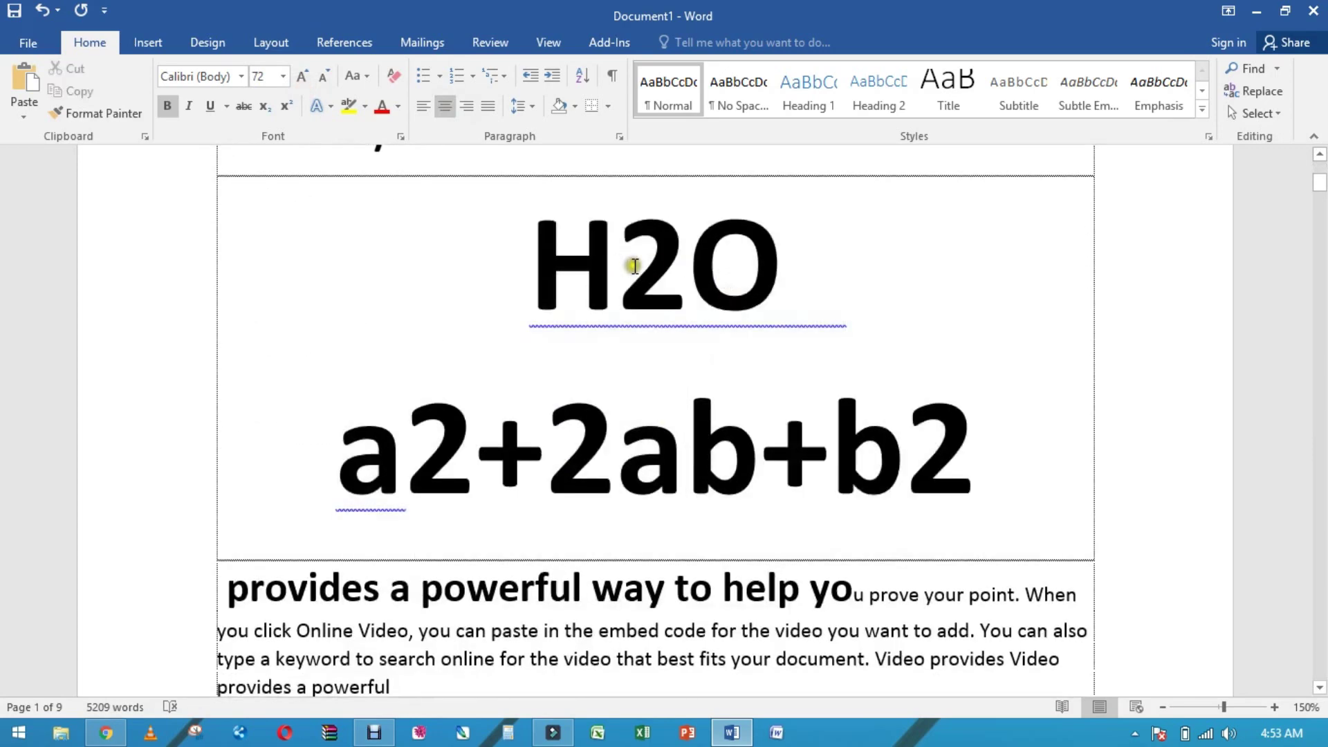
left_click_drag(635, 265, 681, 277)
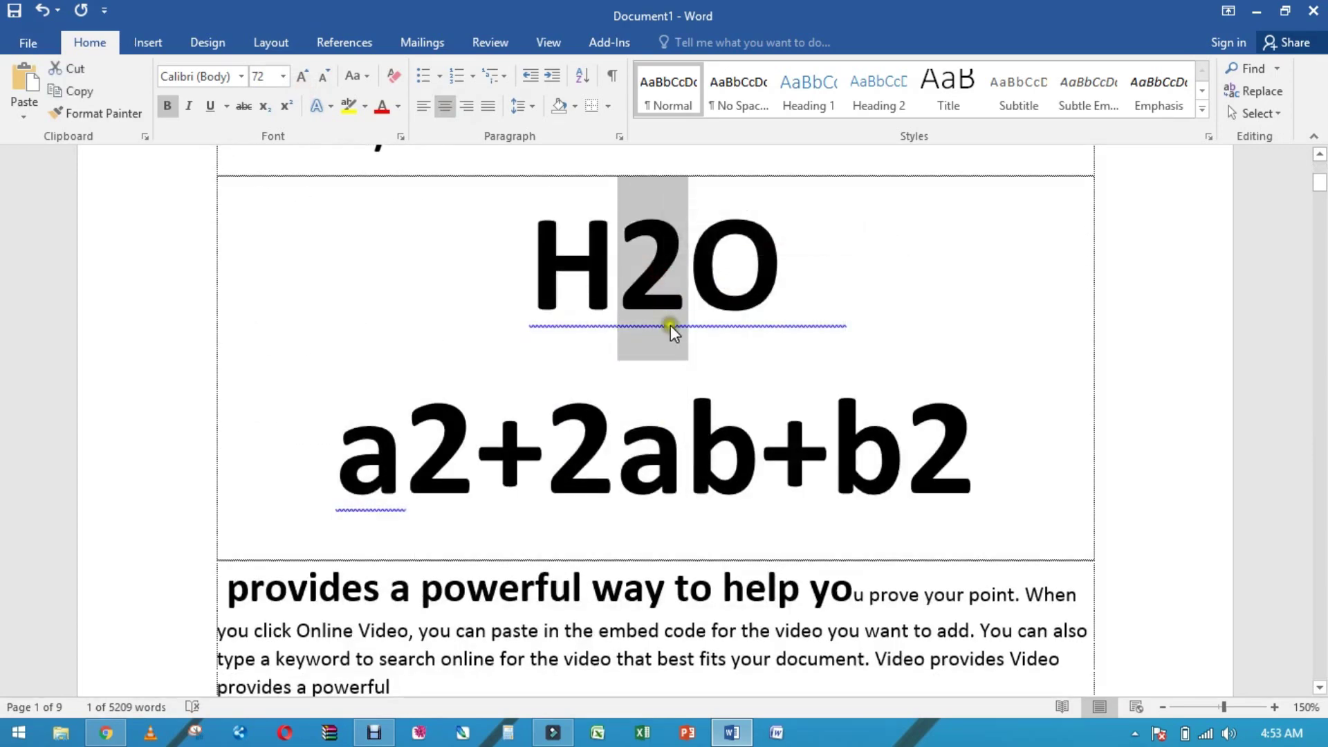
Make the 2 in H2O subscript and the 2 after a superscript
left_click(267, 110)
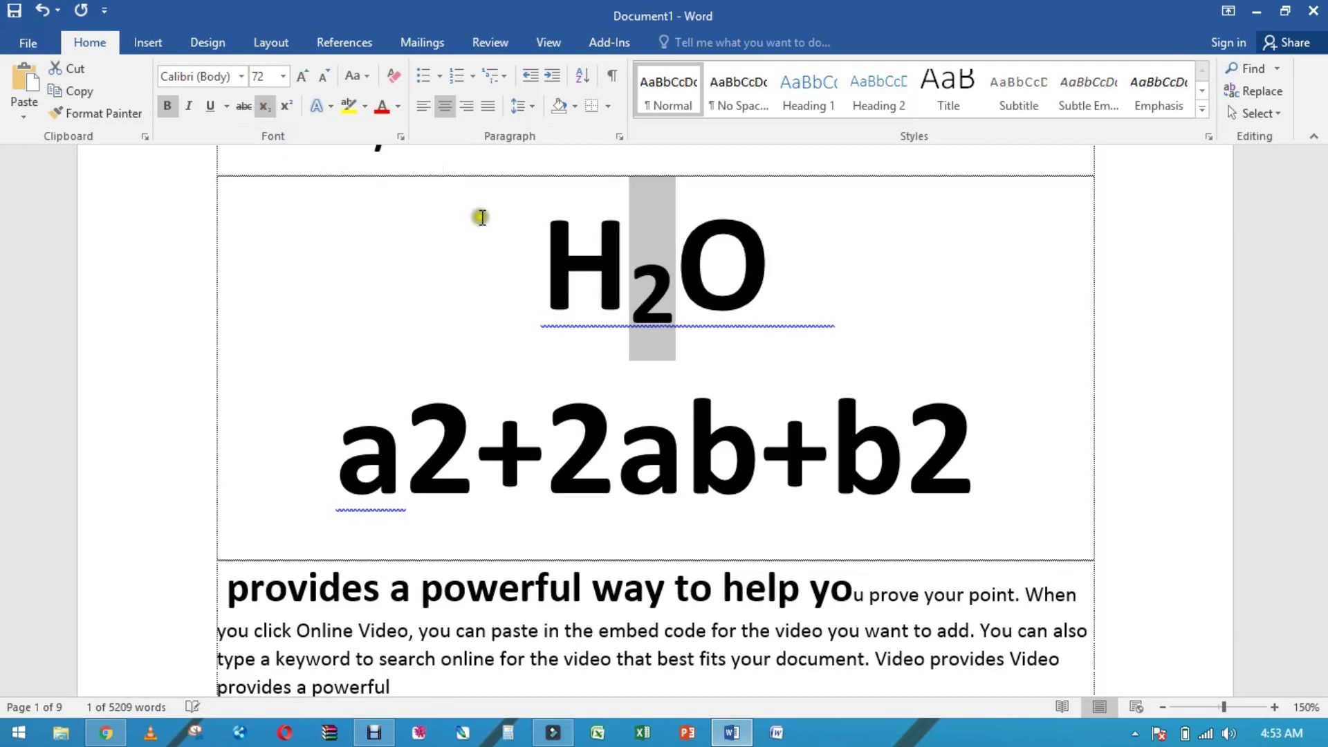
left_click(723, 310)
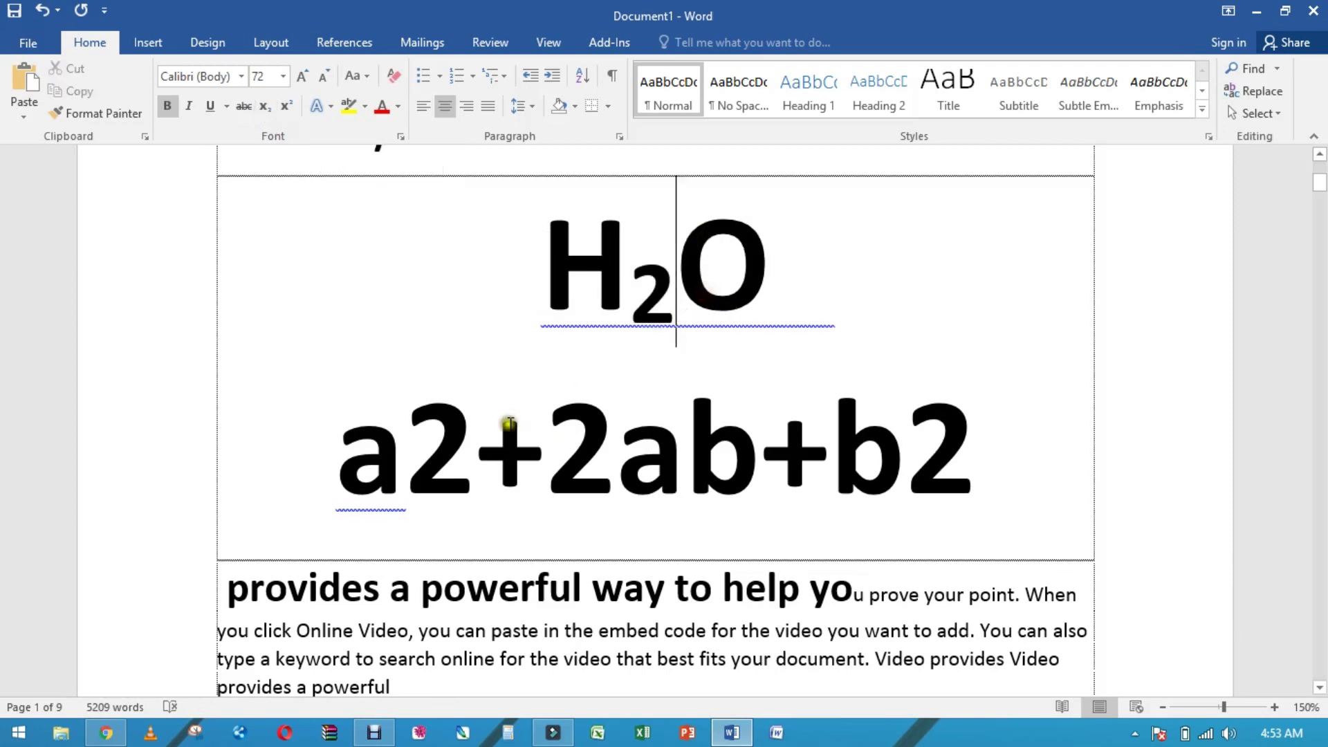
left_click_drag(364, 459, 459, 467)
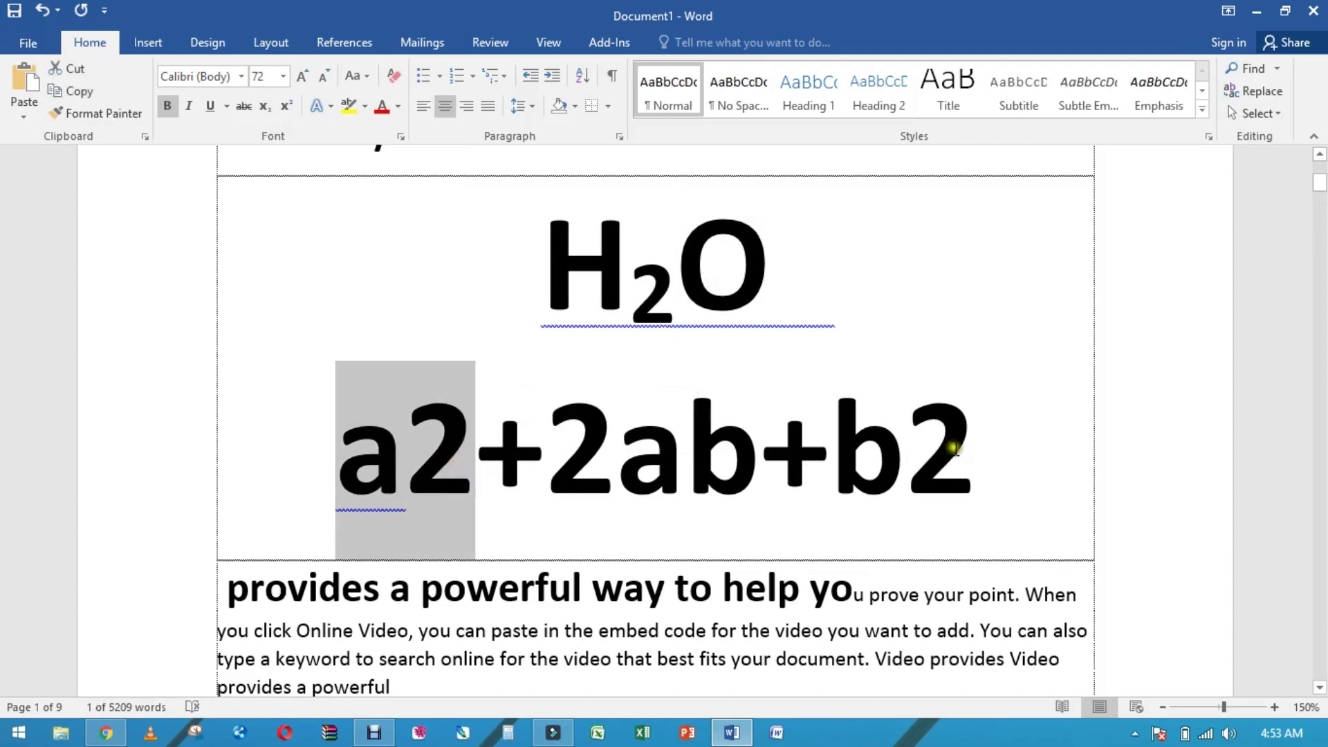
left_click(450, 455)
key("shift+Left")
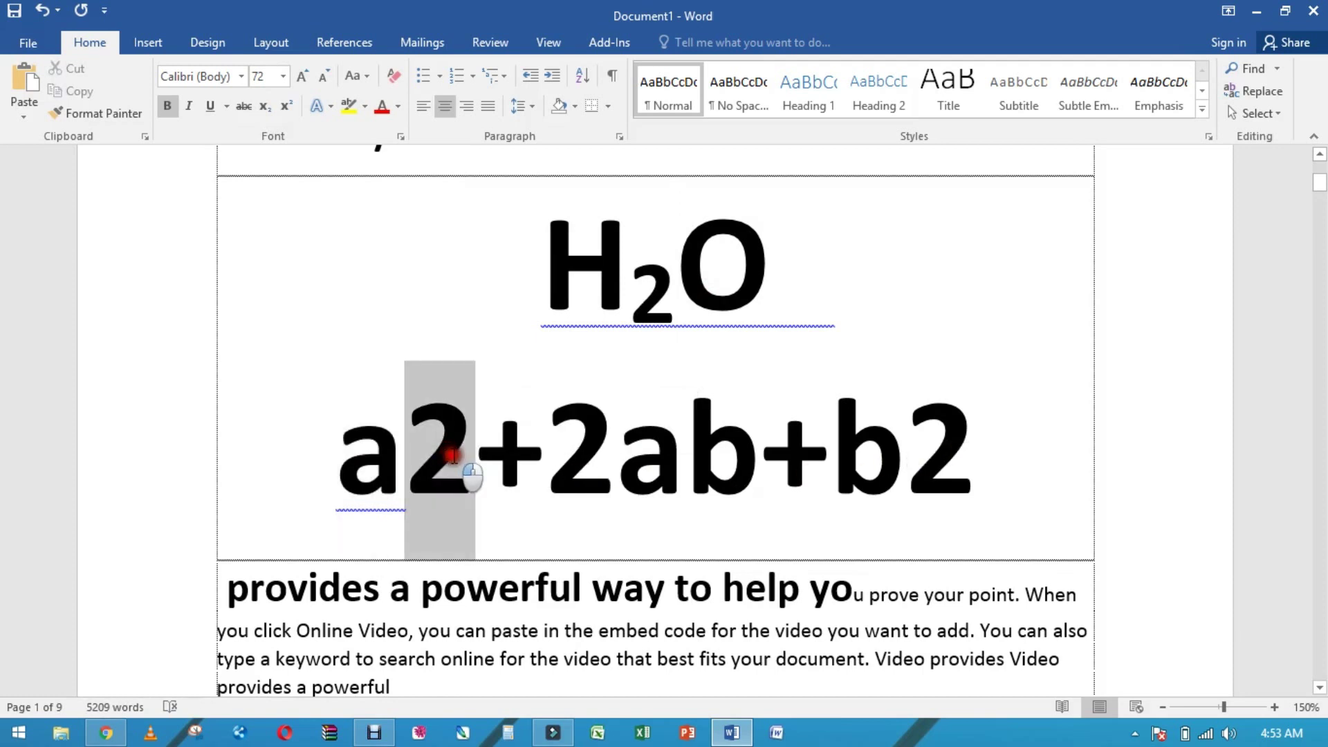
left_click(287, 107)
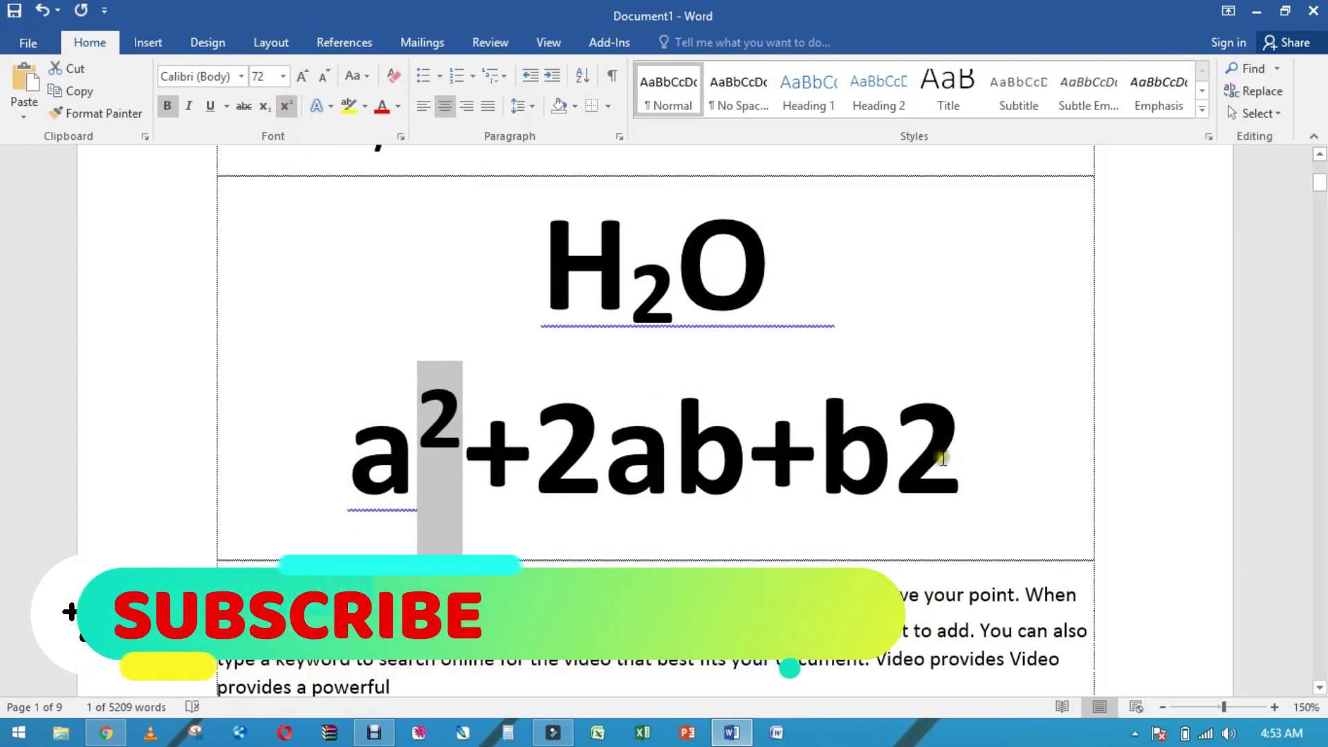
Make the final 2 after b superscript so the equation reads a²+2ab+b²
left_click_drag(961, 458, 894, 457)
left_click(285, 107)
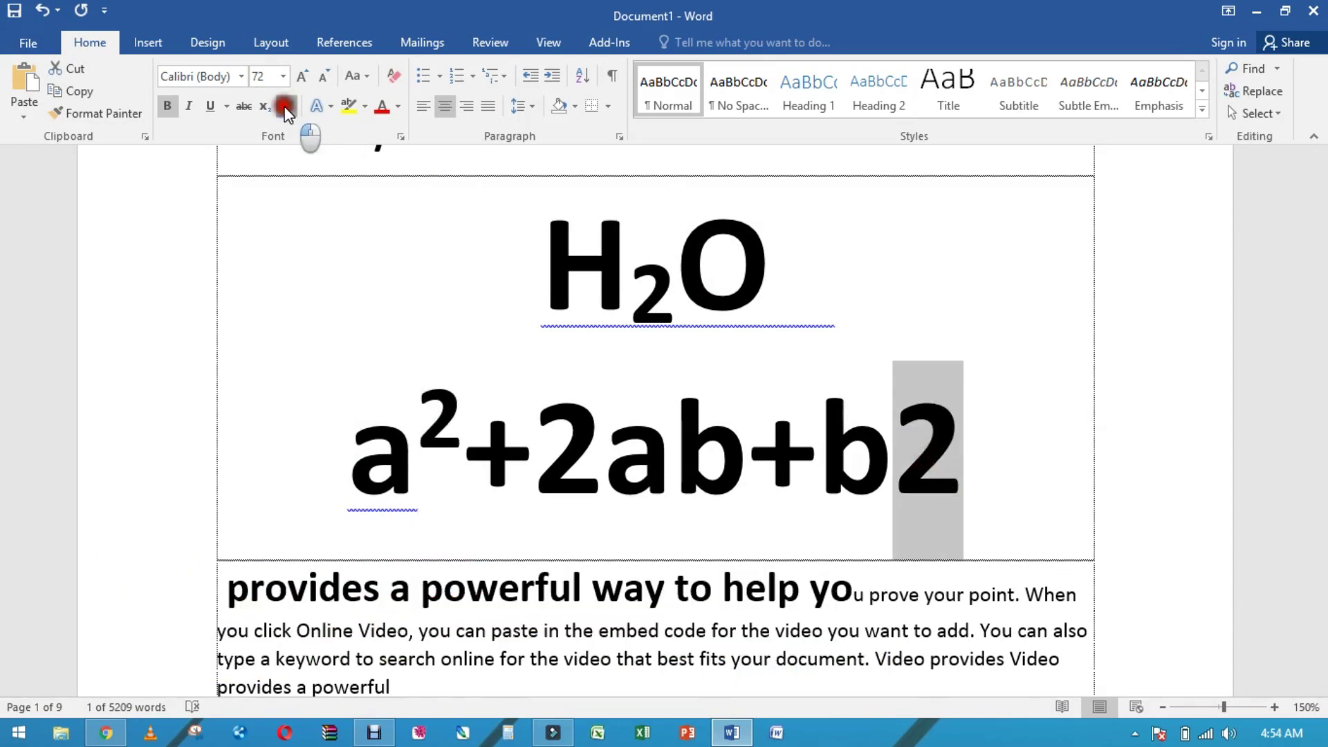
left_click(970, 471)
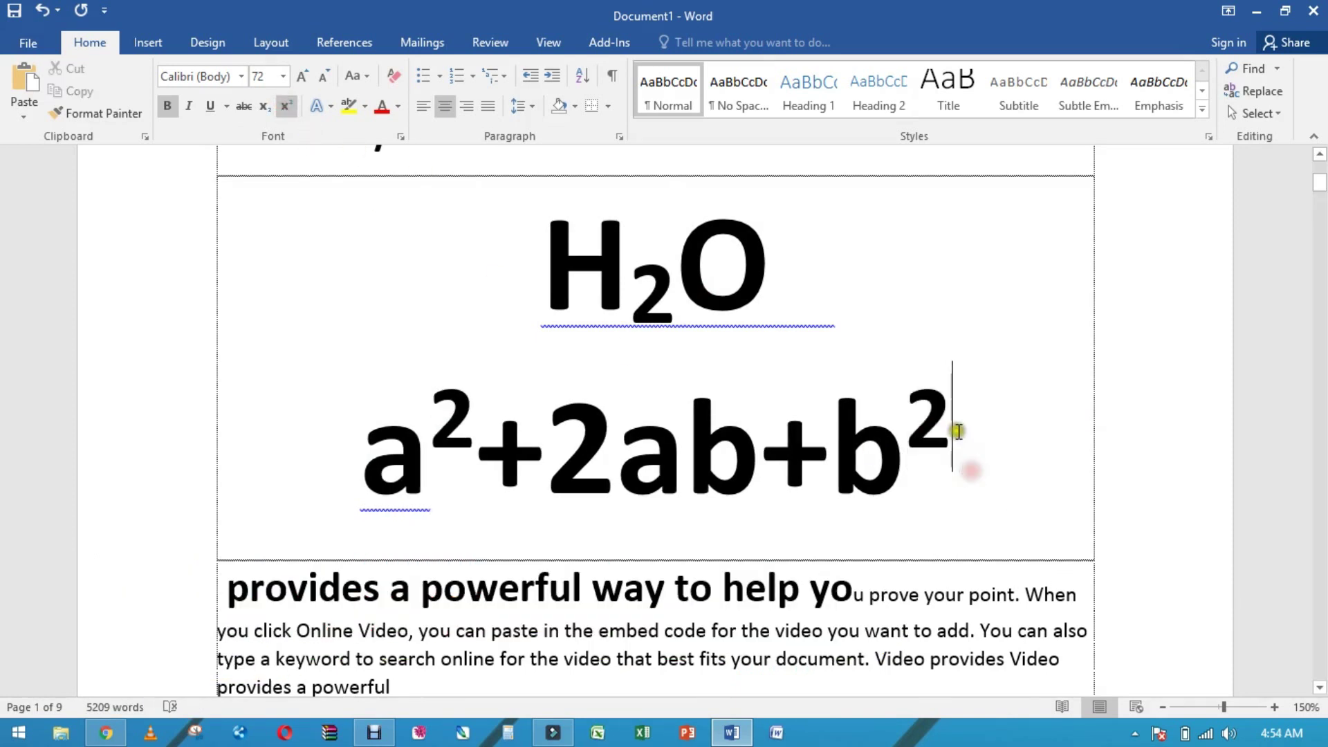
left_click_drag(959, 443, 937, 439)
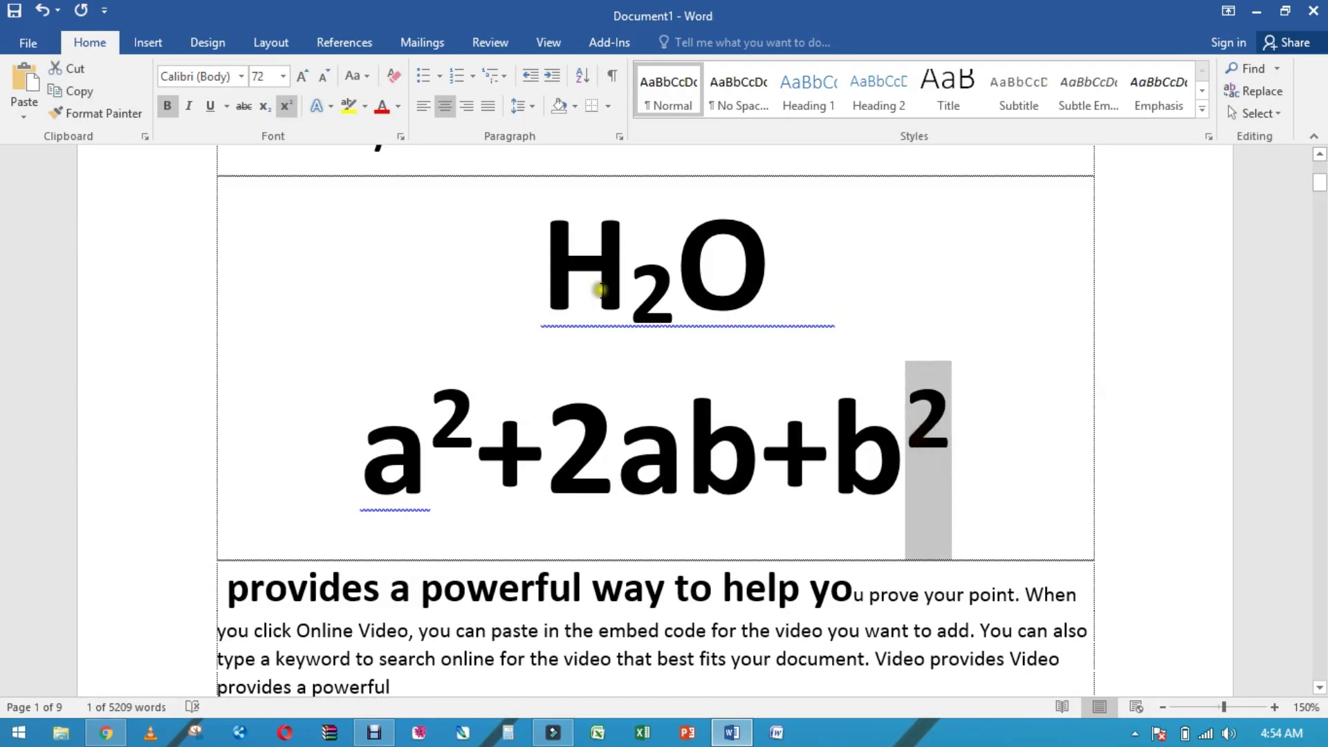
left_click(289, 105)
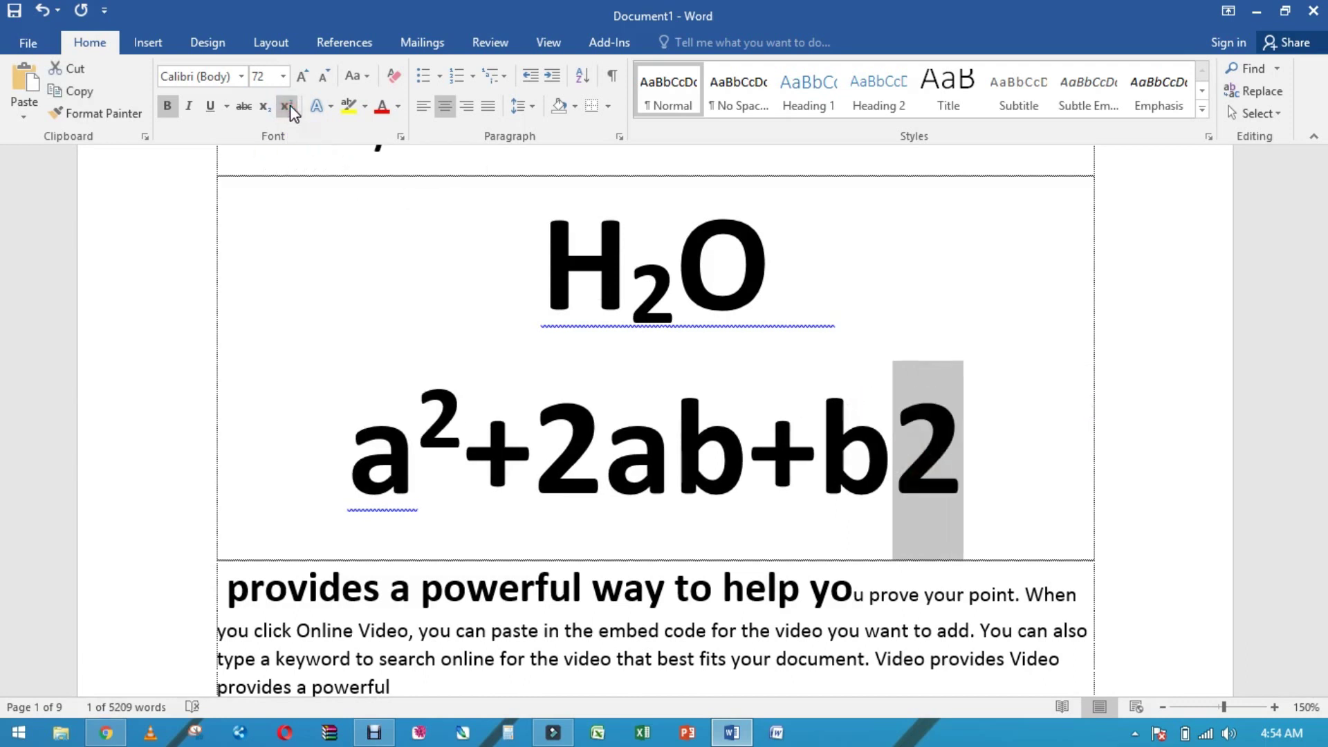
left_click(289, 105)
left_click(289, 105)
left_click(289, 105)
Place the cursor after b², insert a tab, and turn superscript off for new text
left_click(916, 438)
left_click(948, 464)
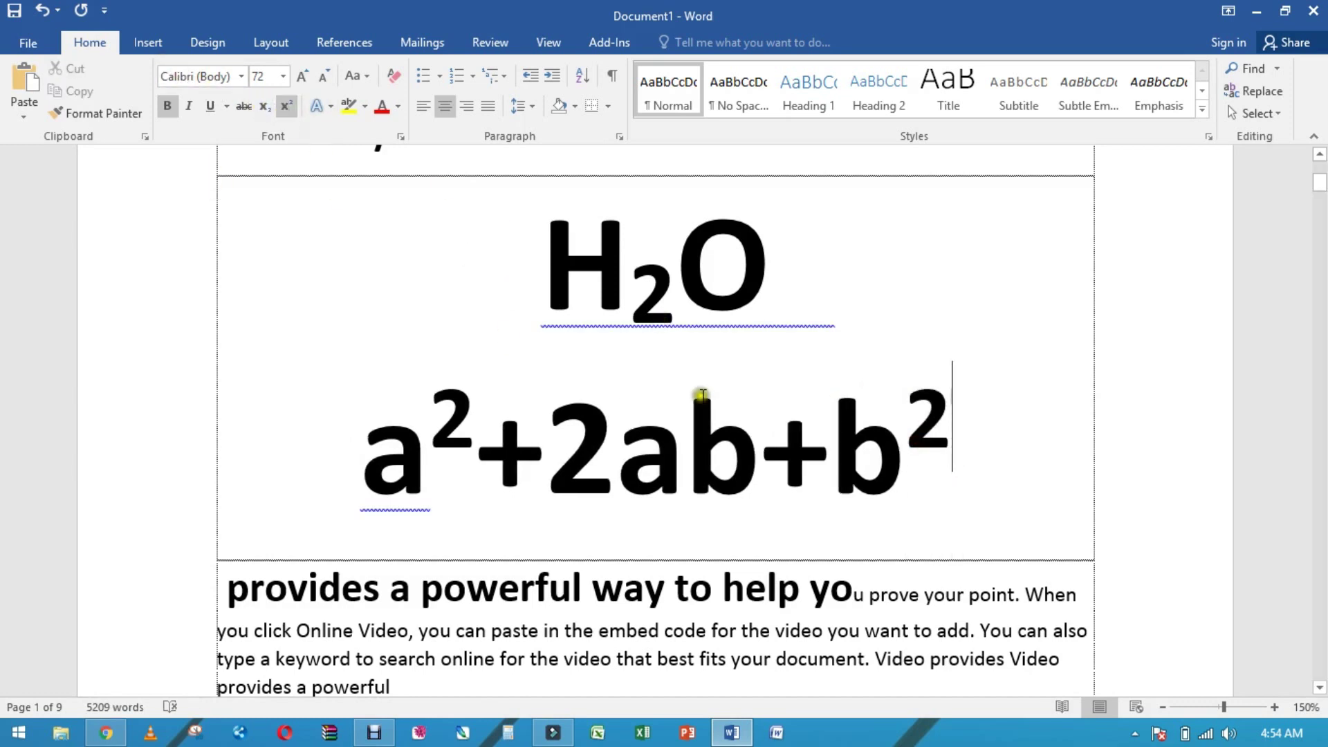
left_click(1002, 449)
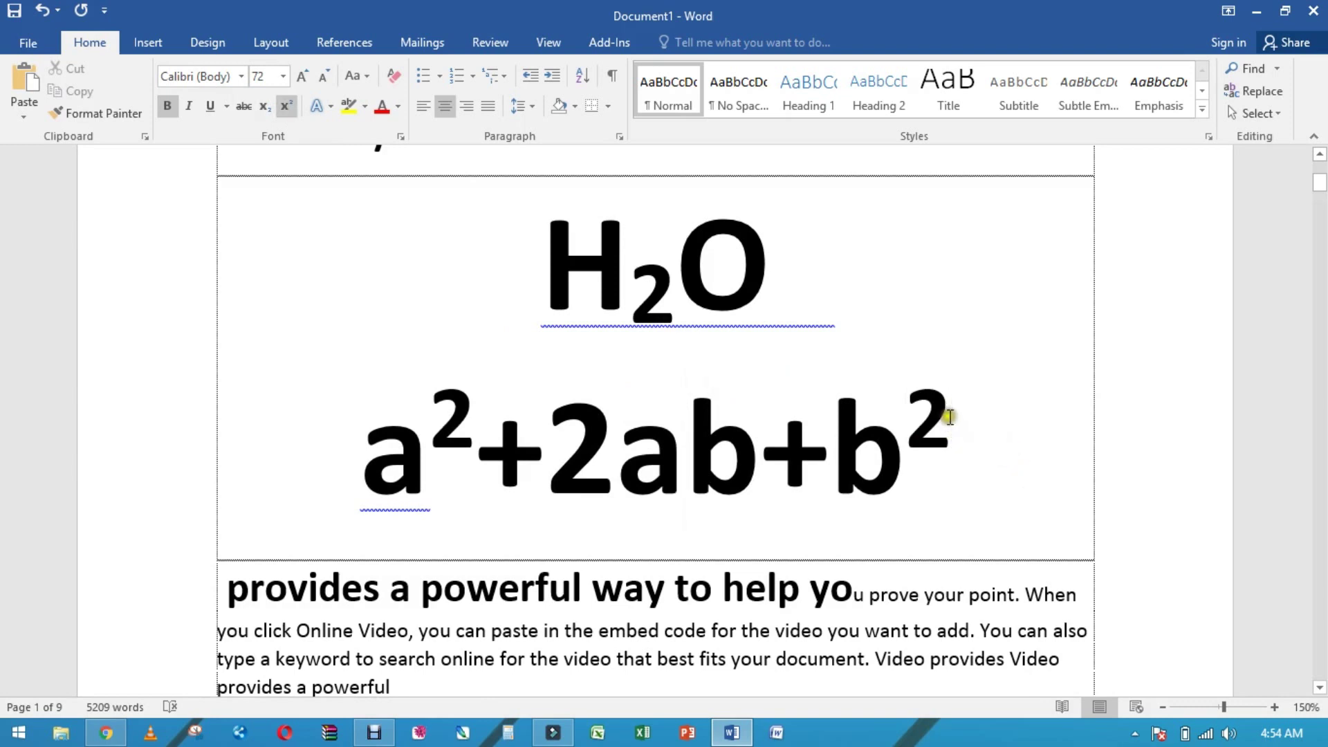
key("Tab")
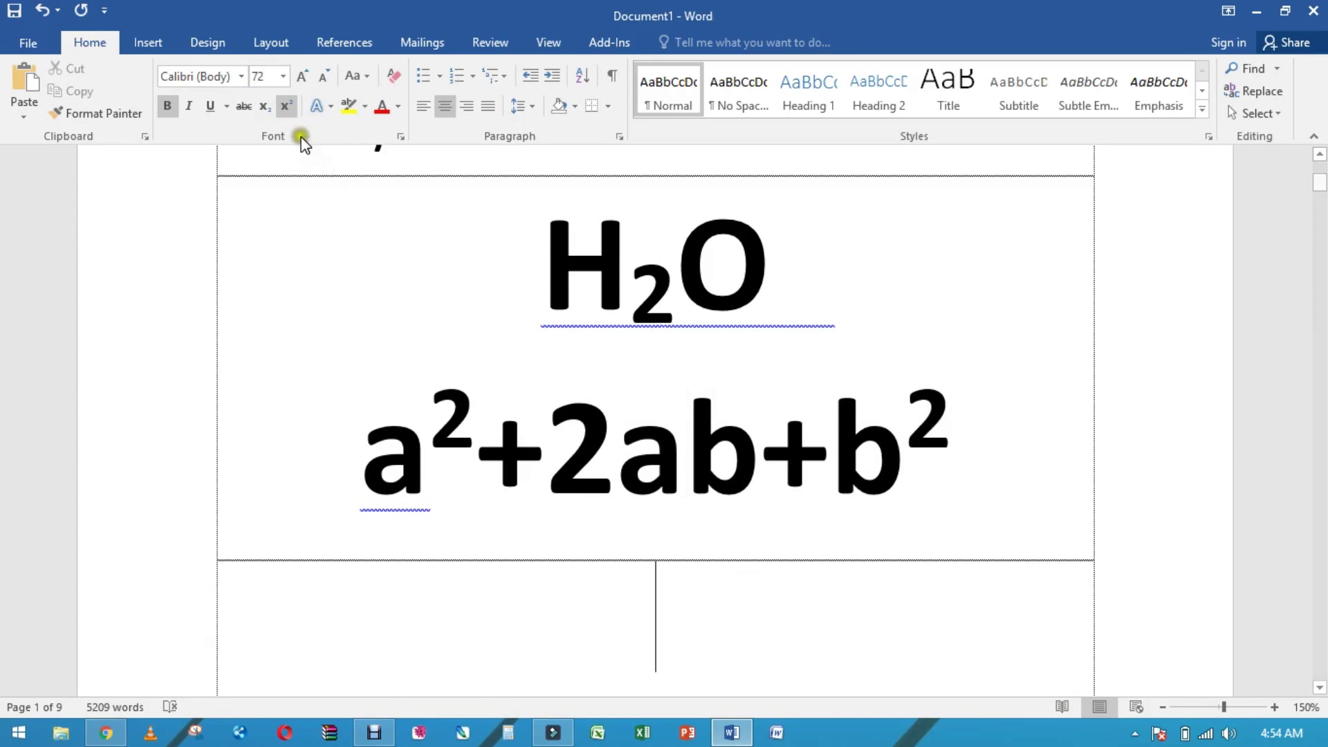
left_click(285, 107)
Apply the outlined Text Effects style to the a²+2ab+b² equation so it looks hollow
left_click(285, 107)
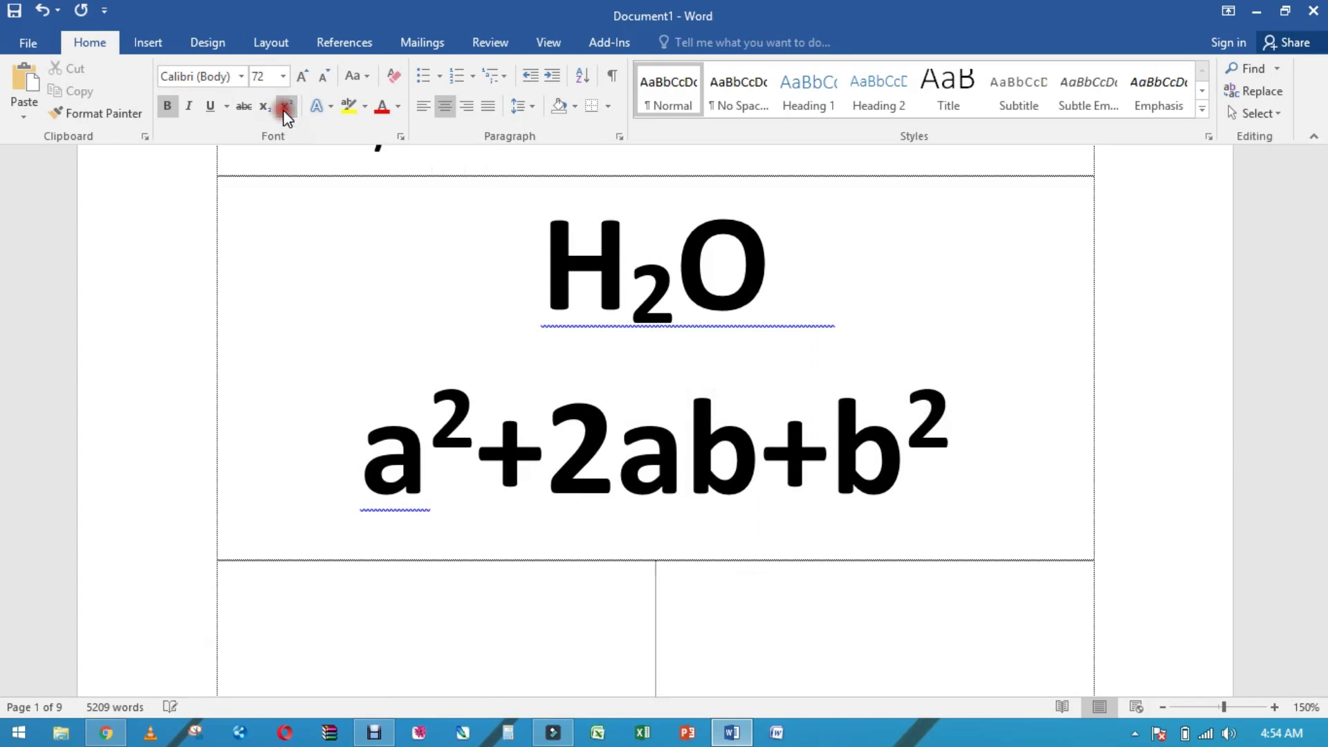
scroll(732, 462, "down", 3)
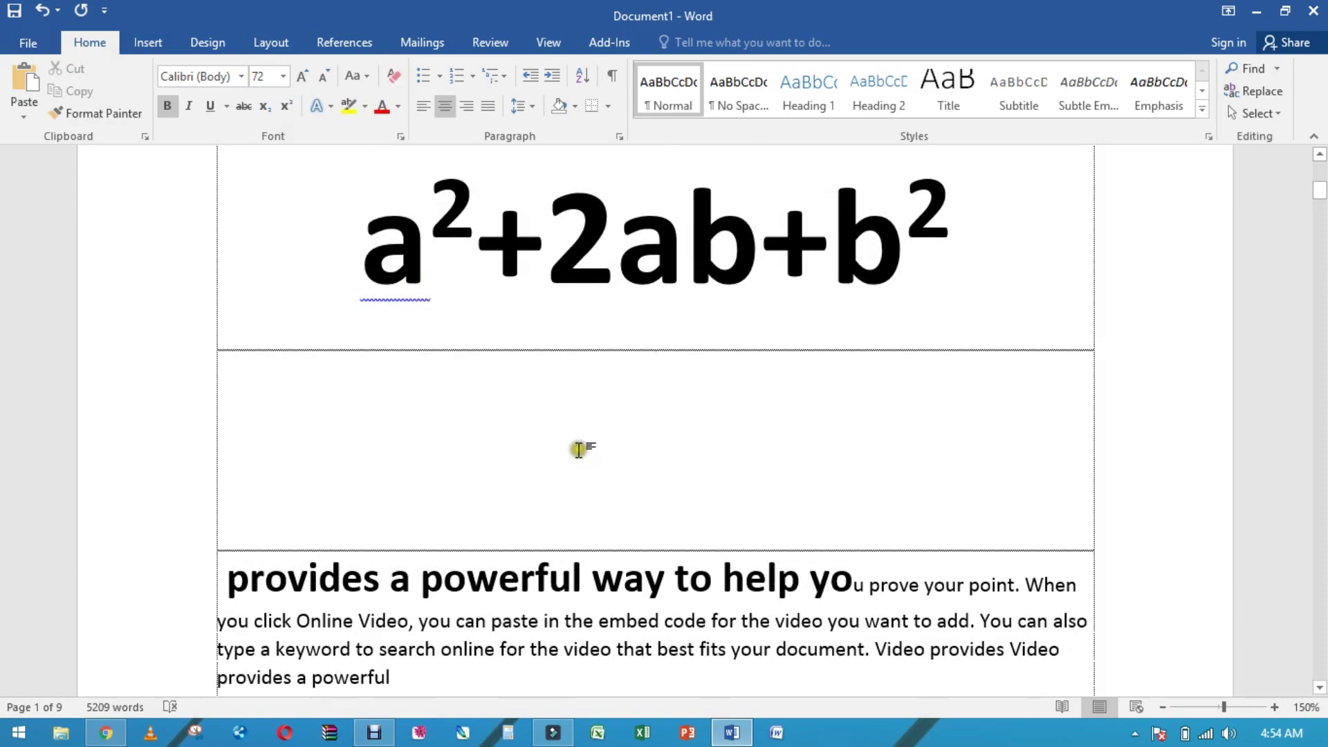
scroll(578, 445, "up", 2)
left_click_drag(949, 362, 455, 379)
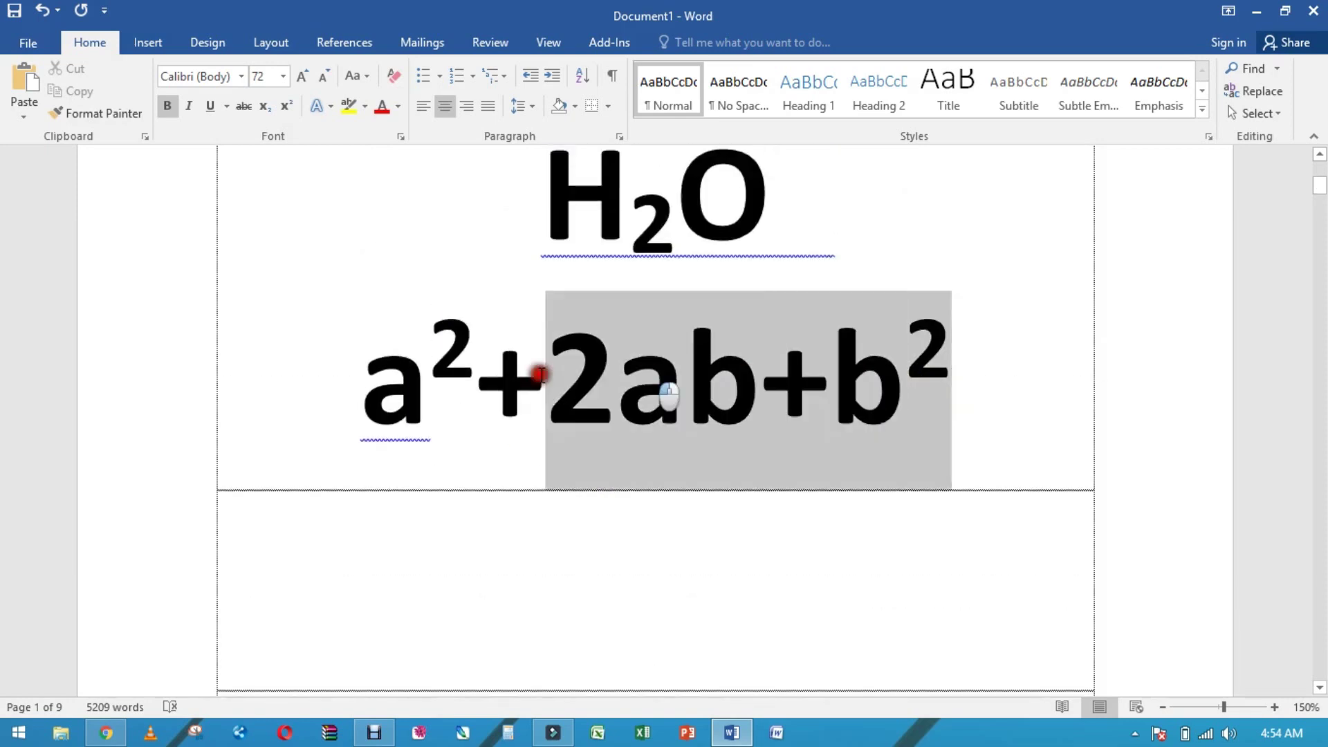
left_click(328, 104)
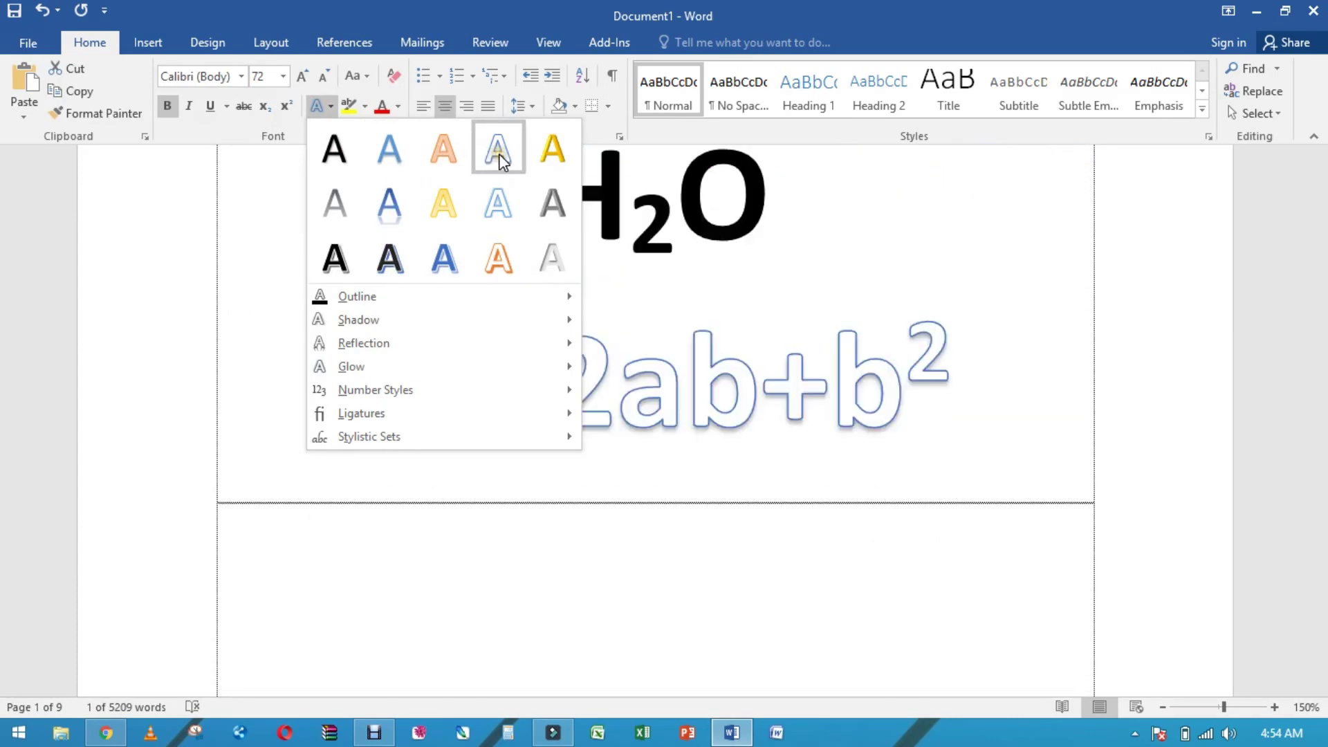
left_click(499, 153)
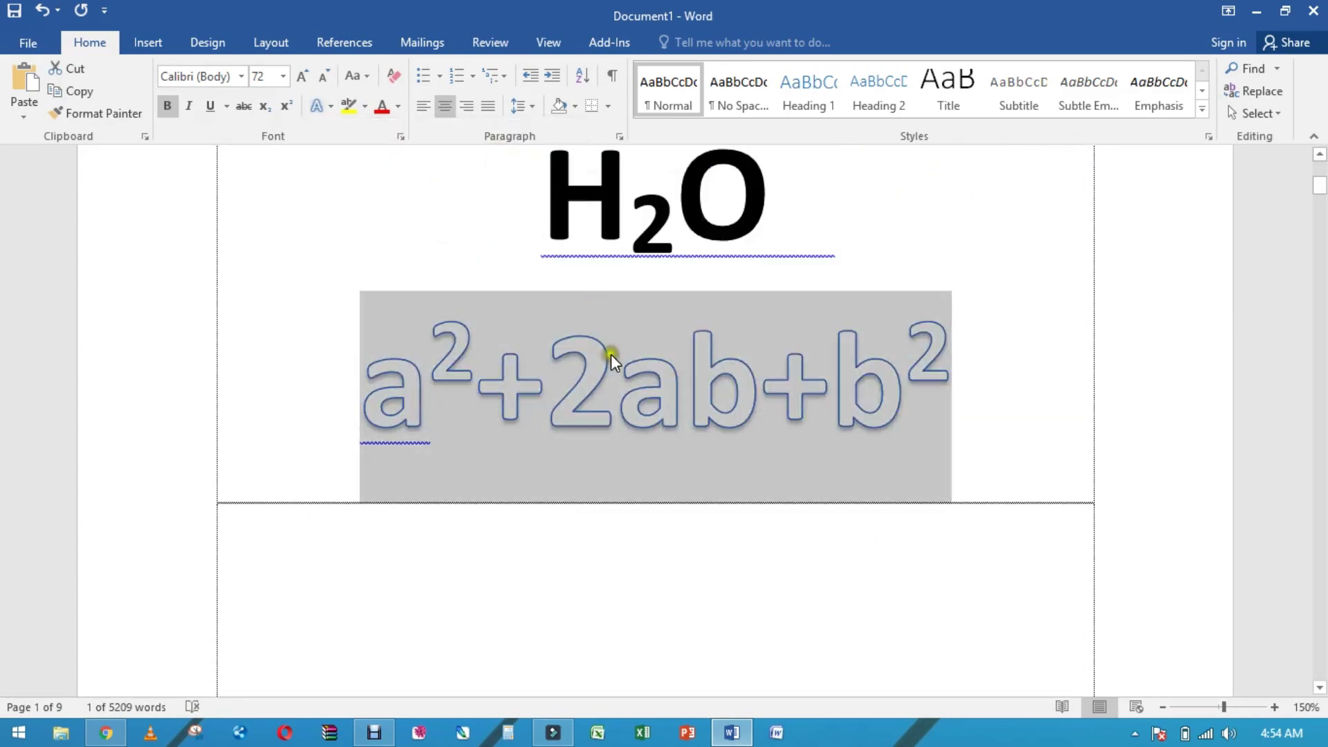
left_click(688, 377)
left_click_drag(940, 376, 396, 407)
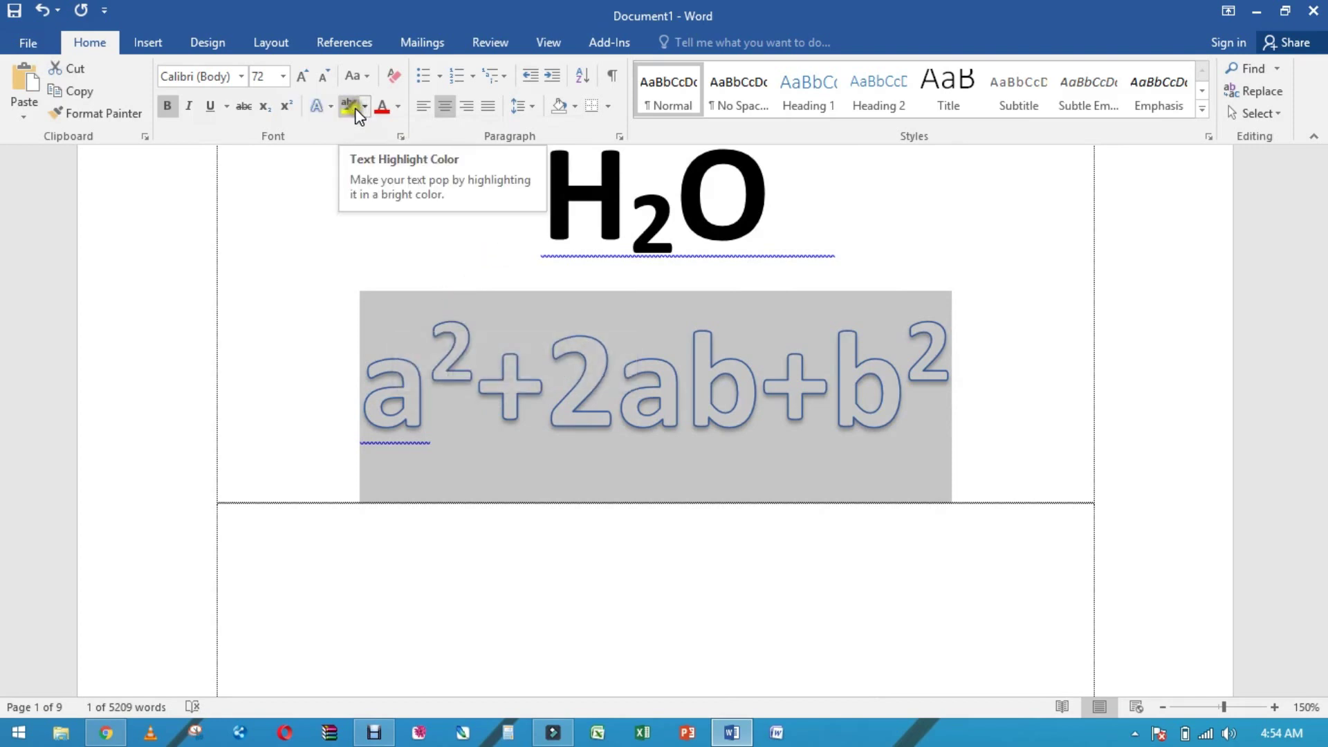
left_click(686, 455)
scroll(689, 454, "down", 8)
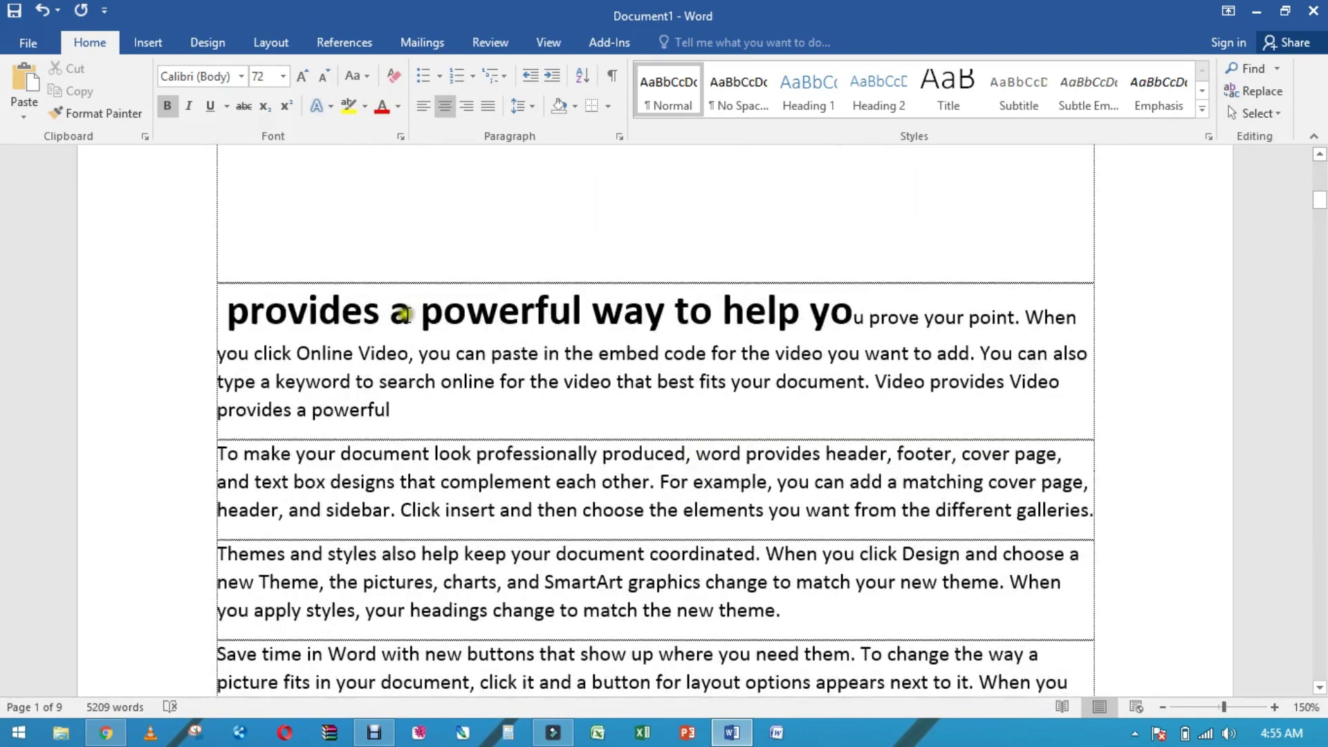
left_click(379, 732)
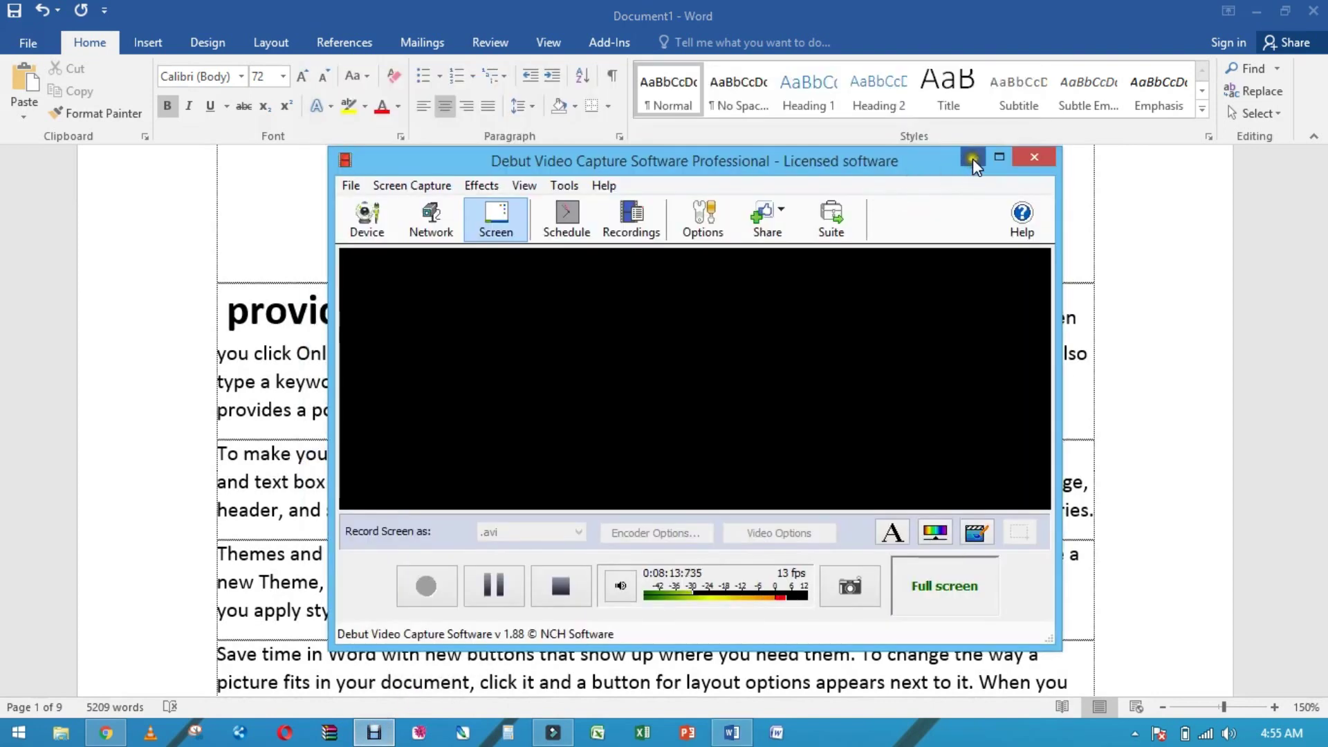
left_click(972, 159)
left_click(632, 187)
key("Return")
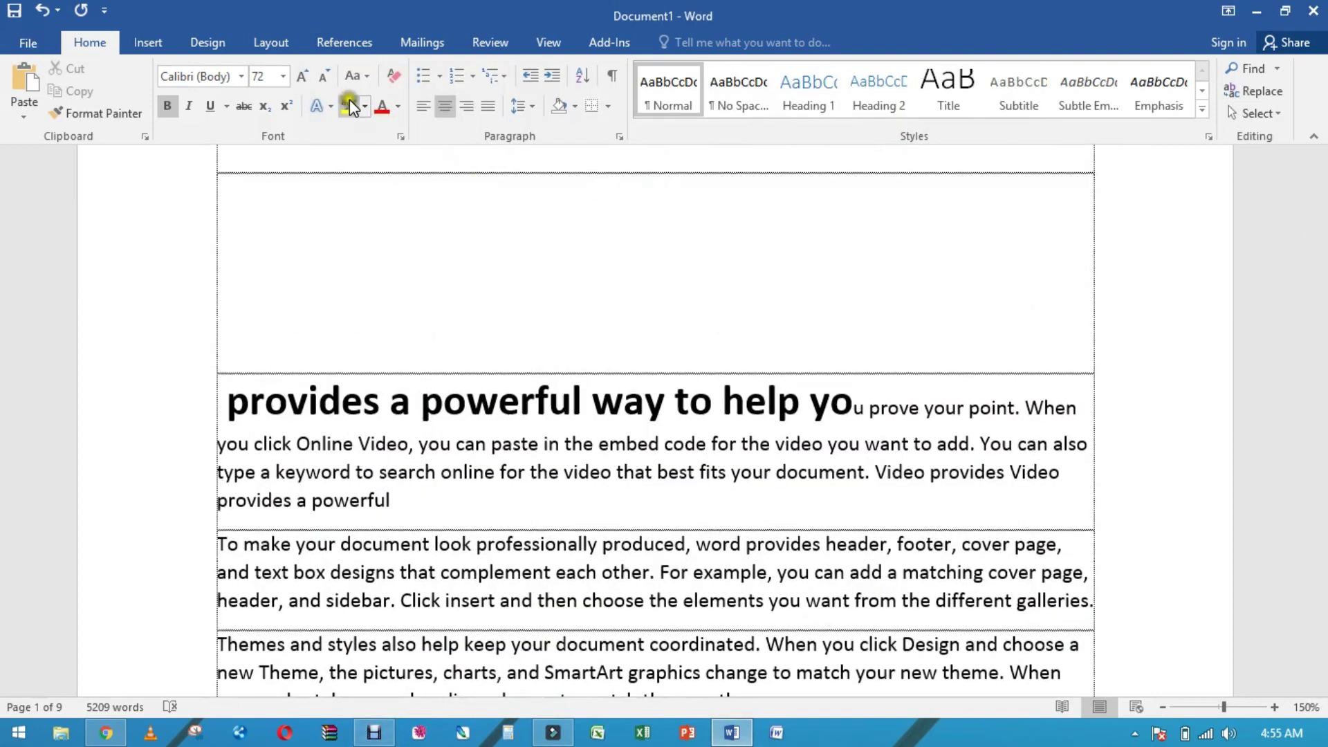
left_click(349, 107)
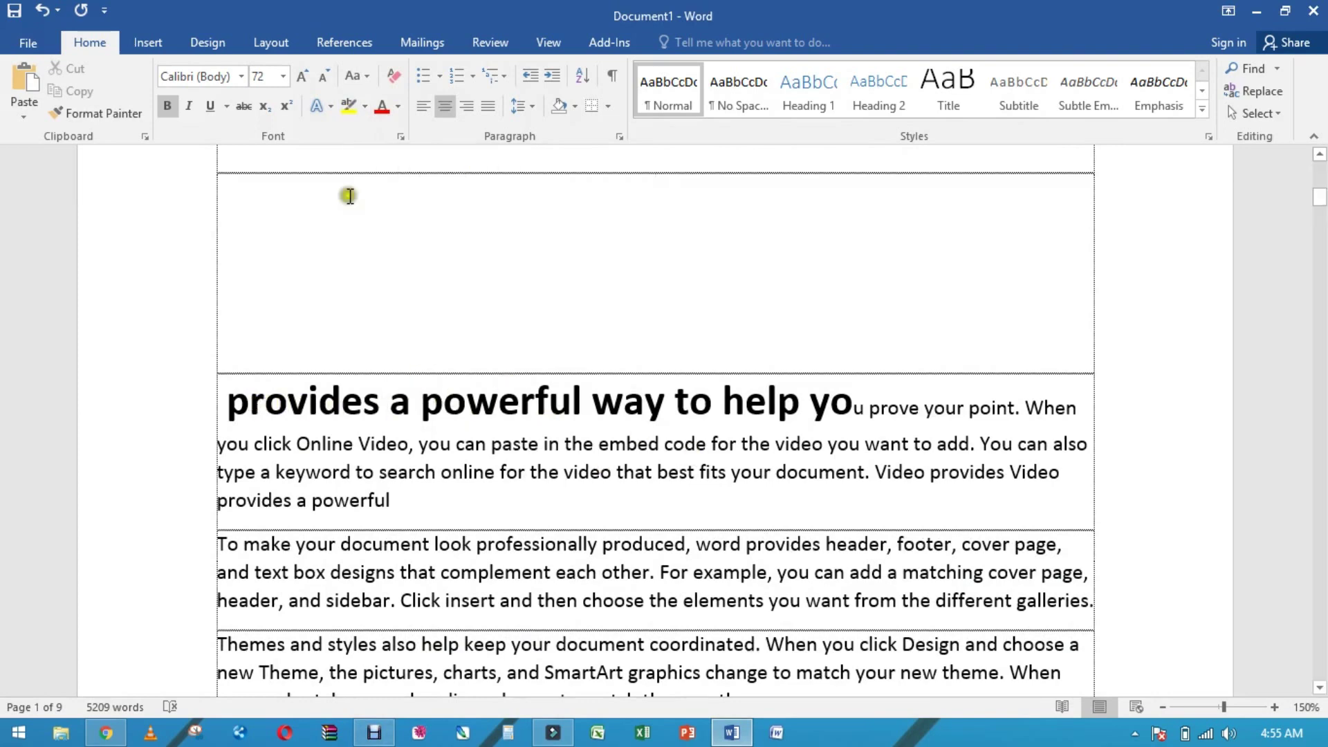
left_click(349, 110)
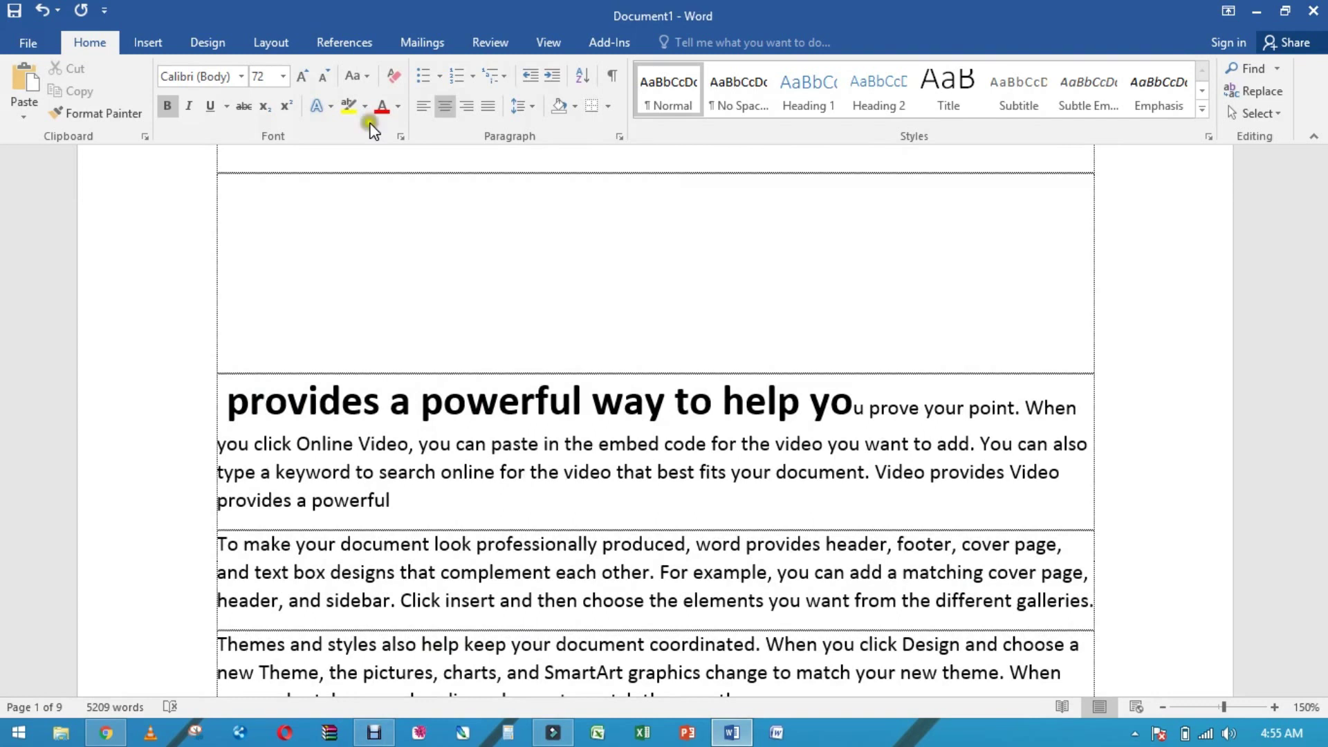
left_click(365, 106)
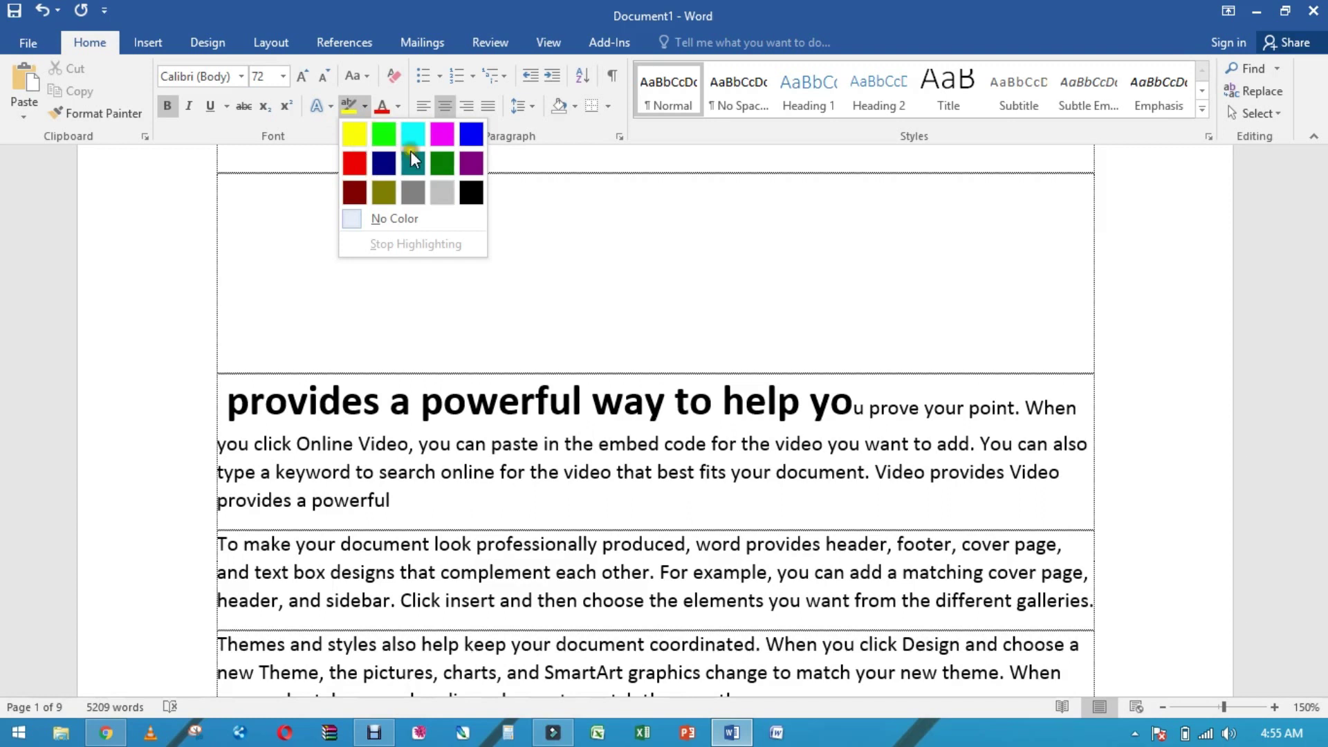
left_click(354, 134)
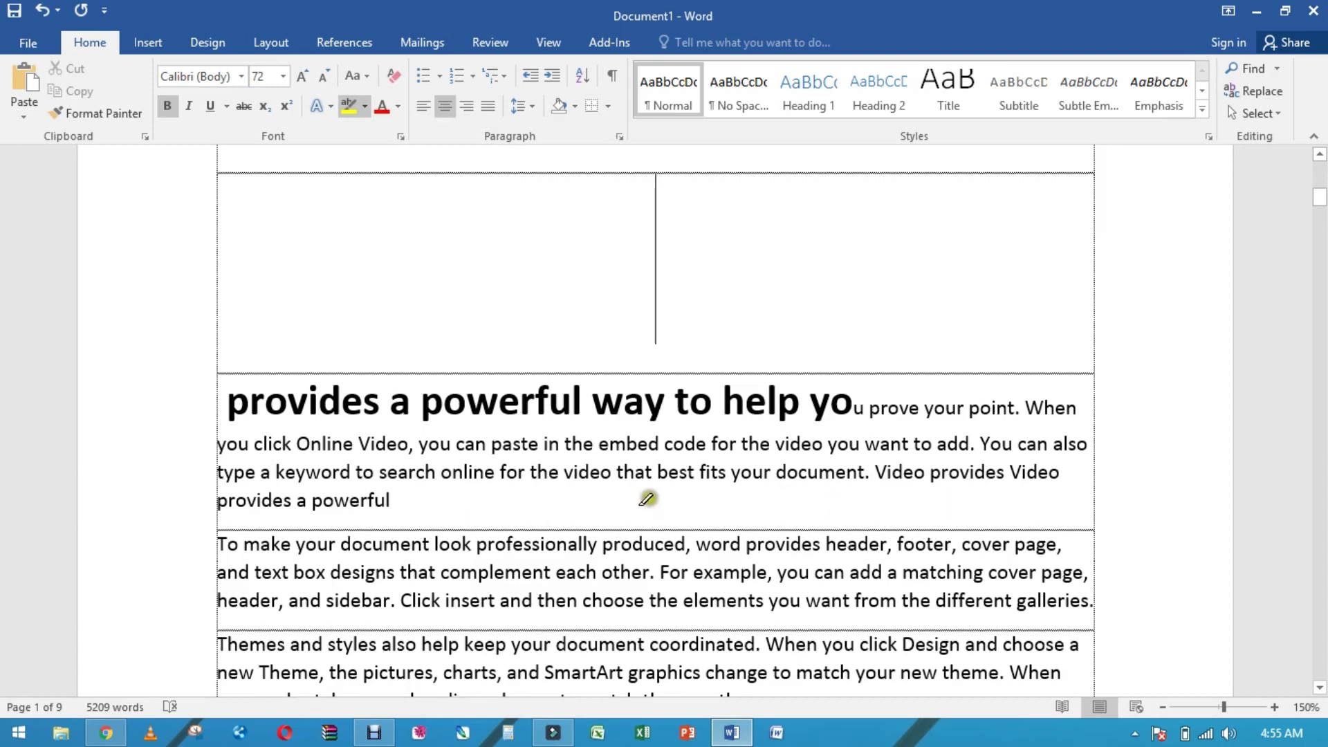
left_click_drag(228, 401, 646, 414)
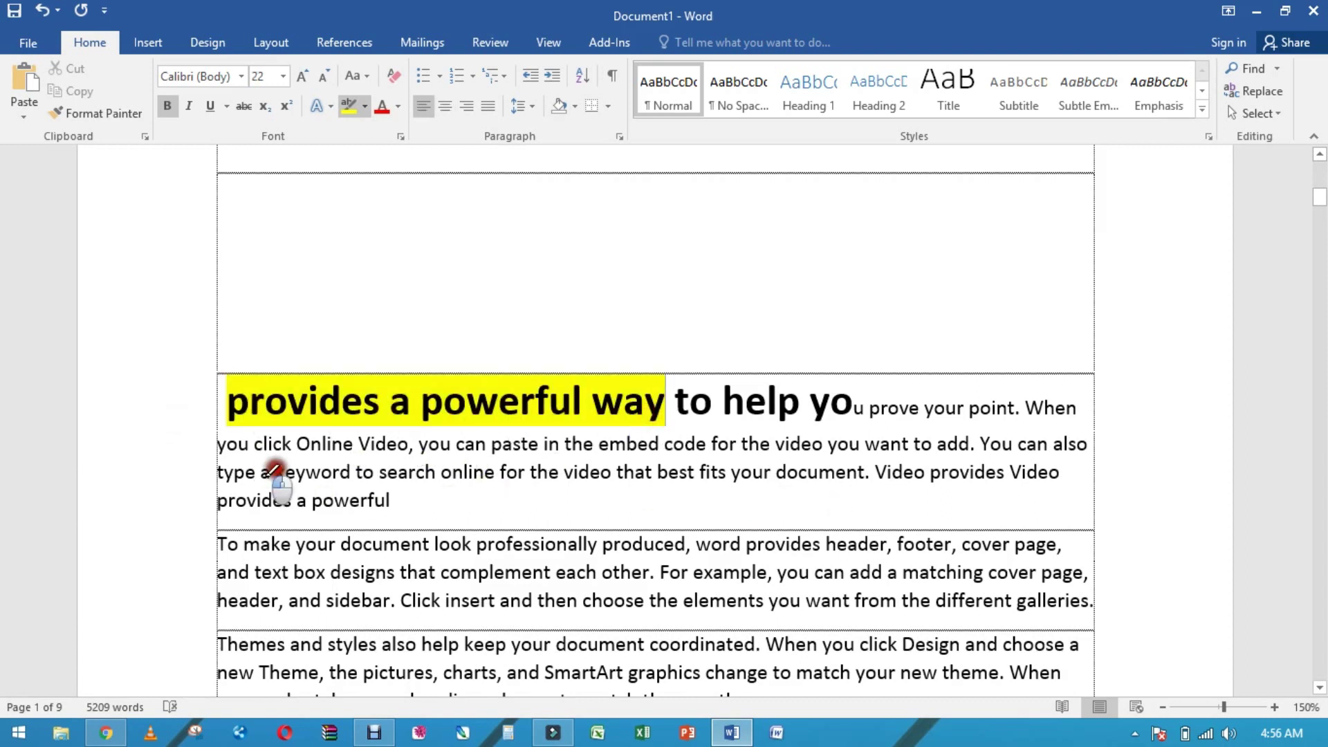
left_click_drag(275, 472, 525, 472)
left_click_drag(380, 546, 599, 547)
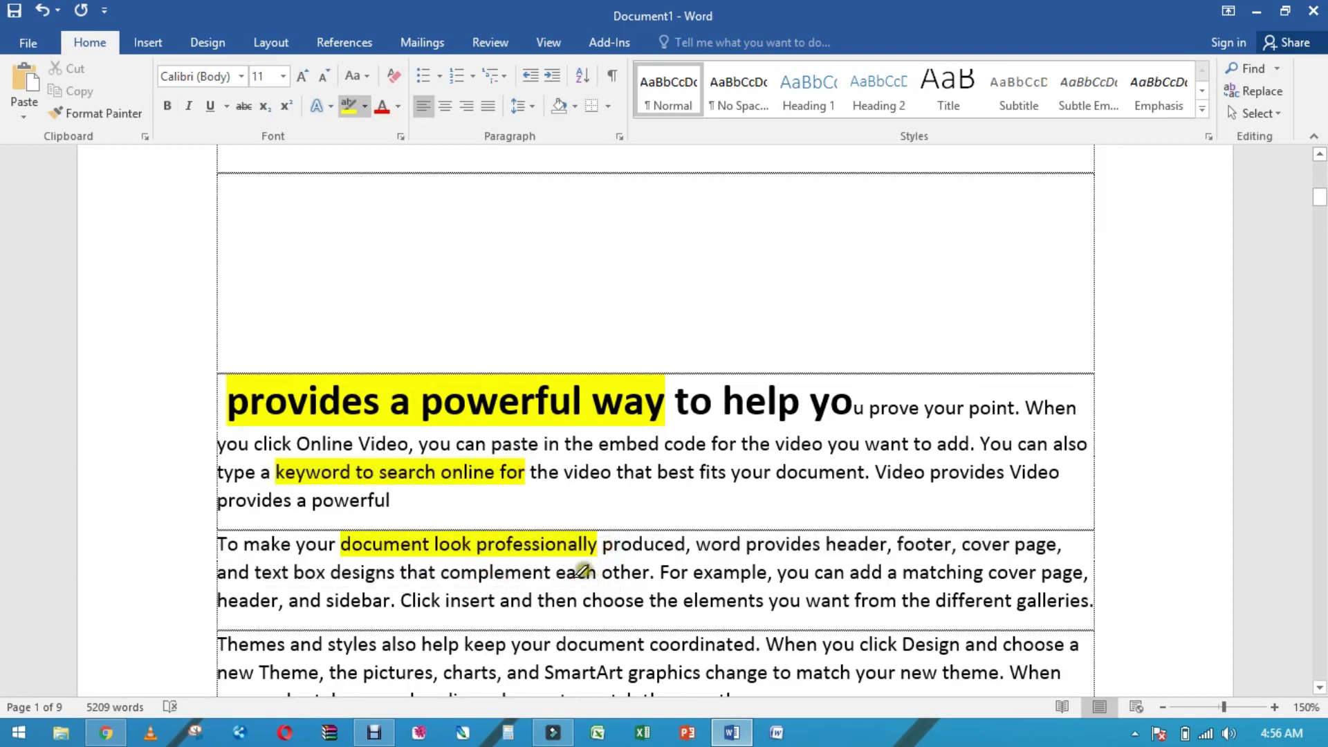
left_click(365, 106)
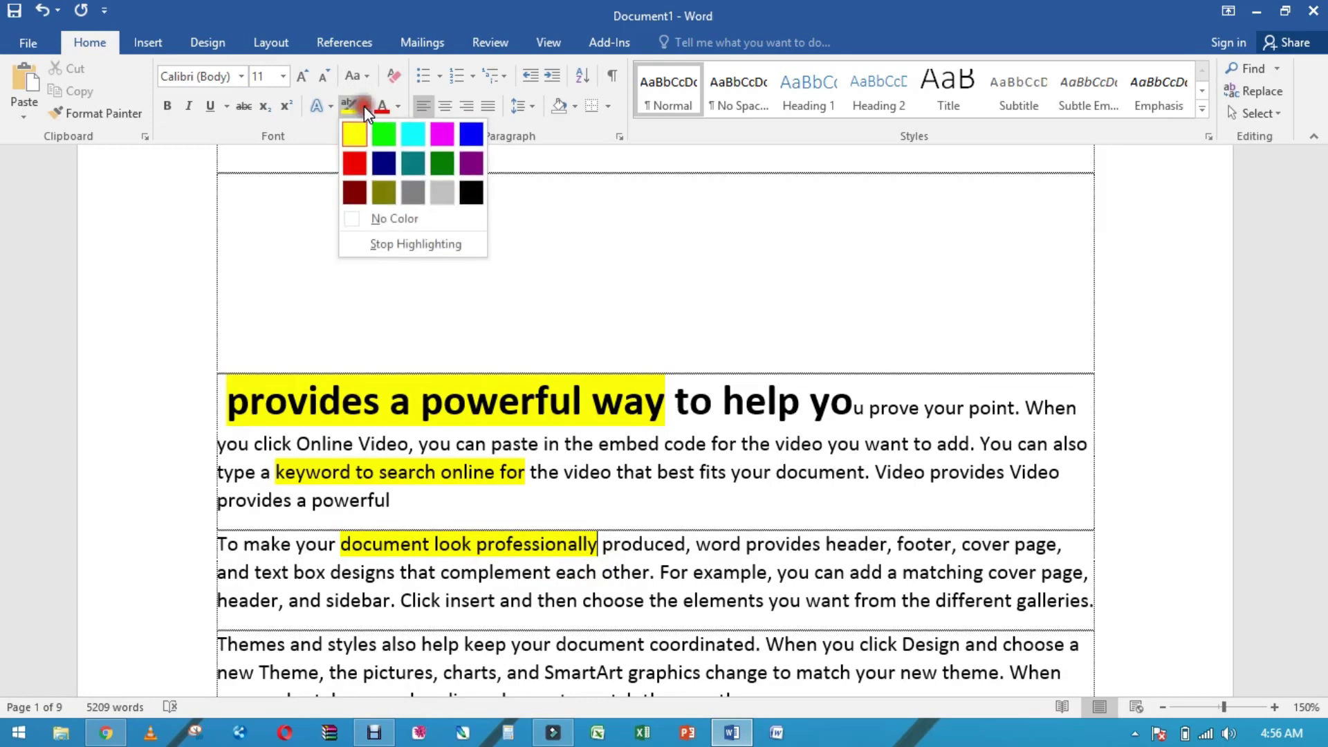
left_click(386, 220)
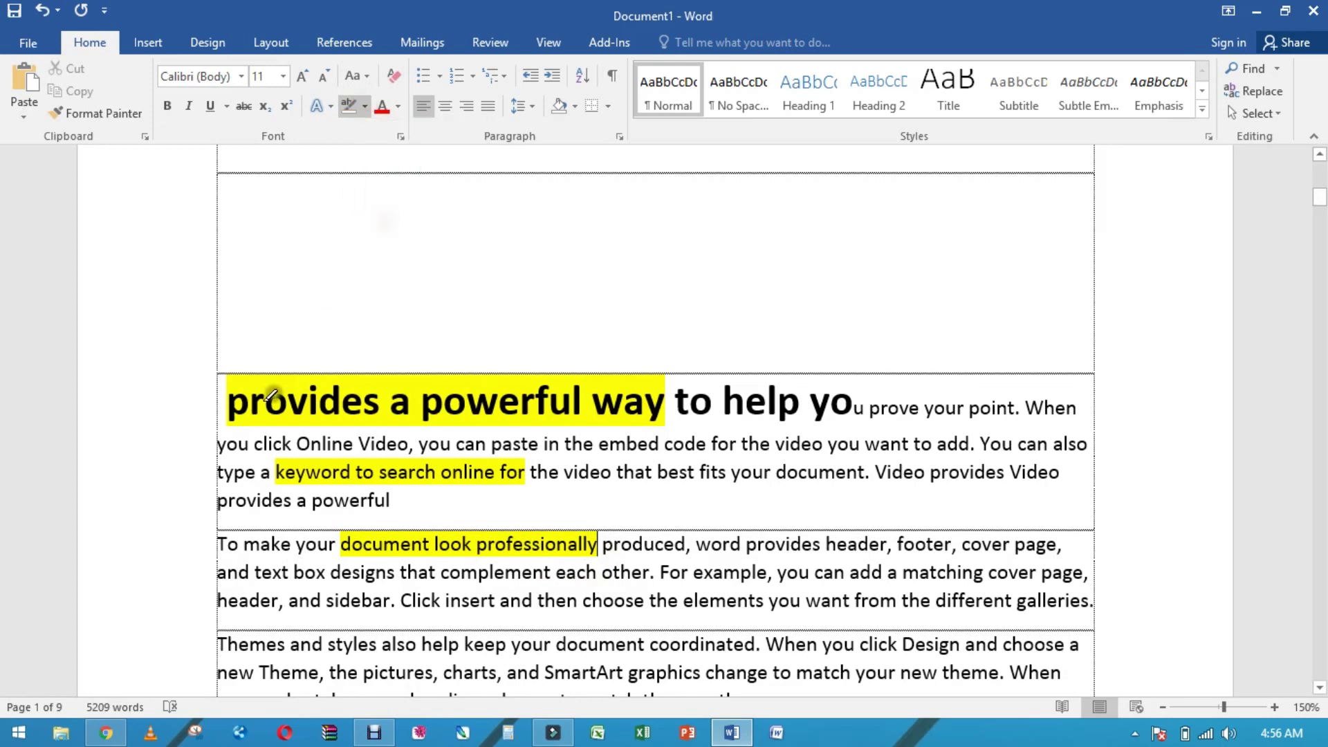
left_click_drag(619, 547, 231, 394)
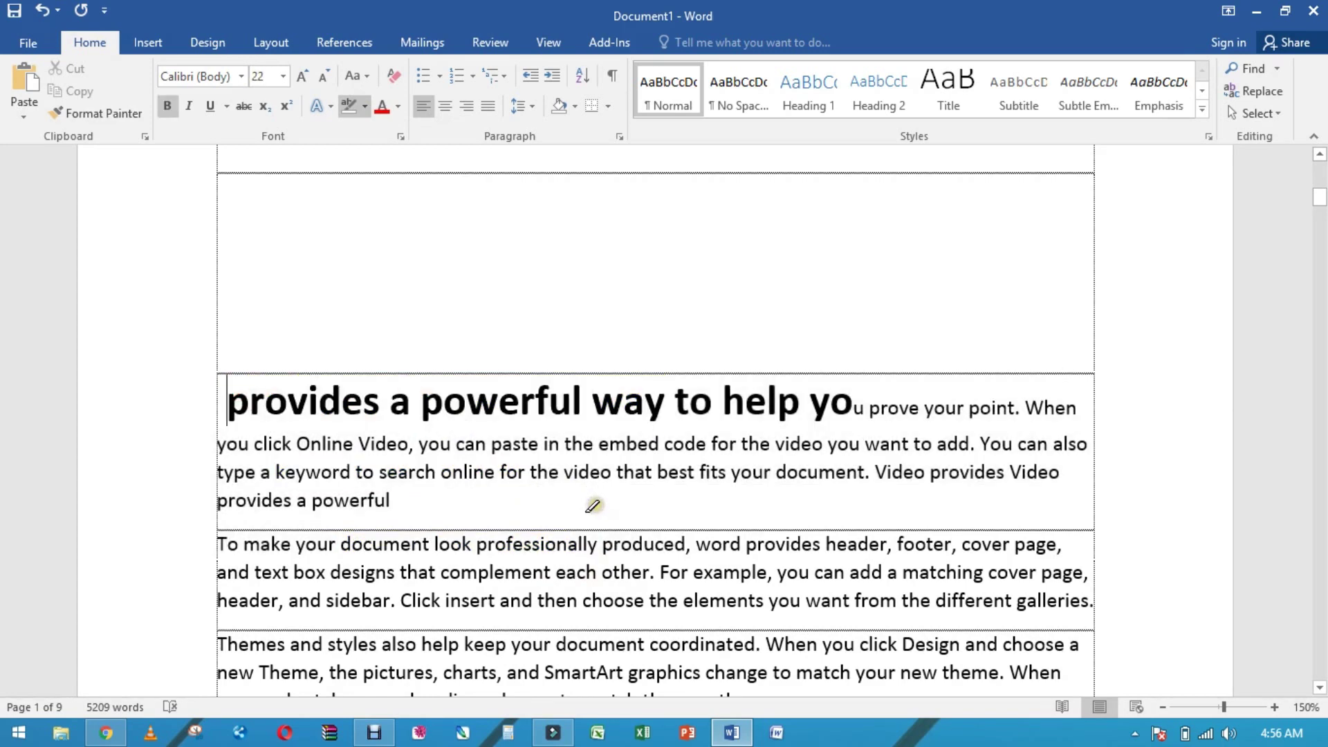
left_click(346, 106)
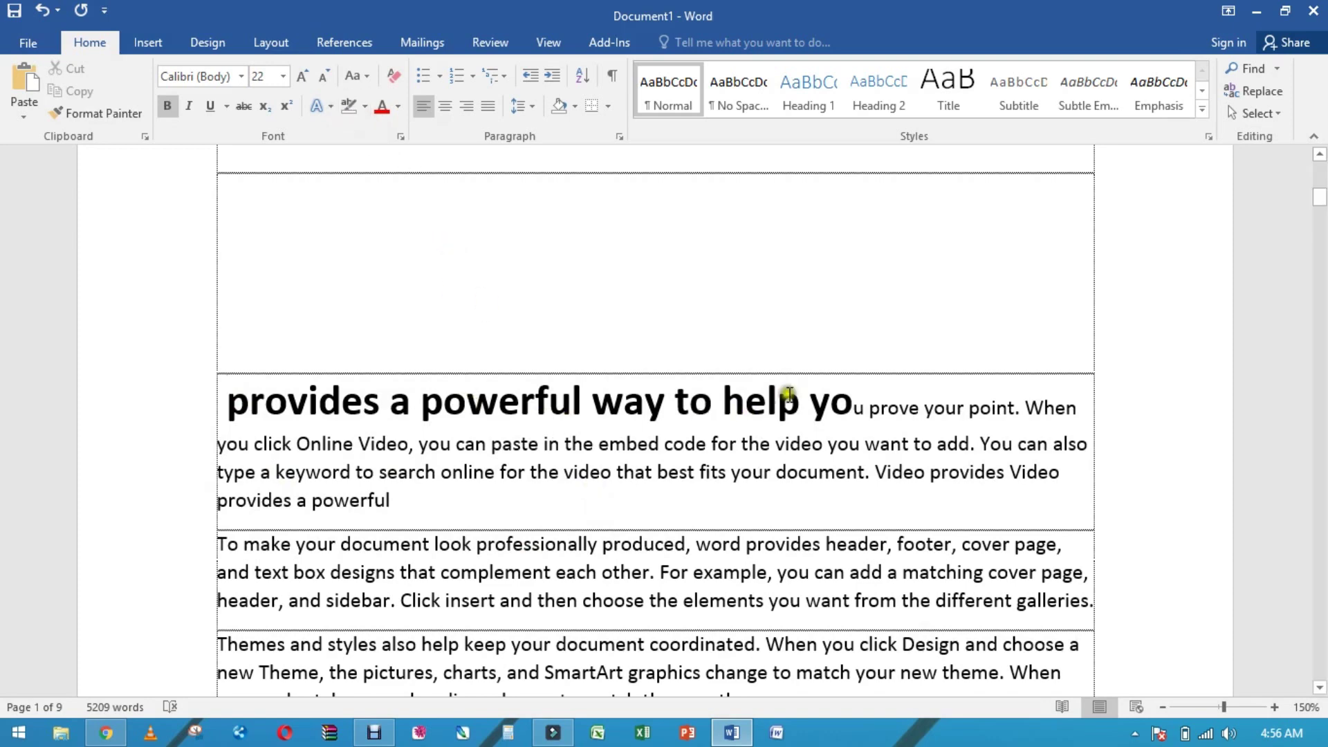
Give the large bold heading words the Light Blue font color
left_click_drag(857, 400, 245, 401)
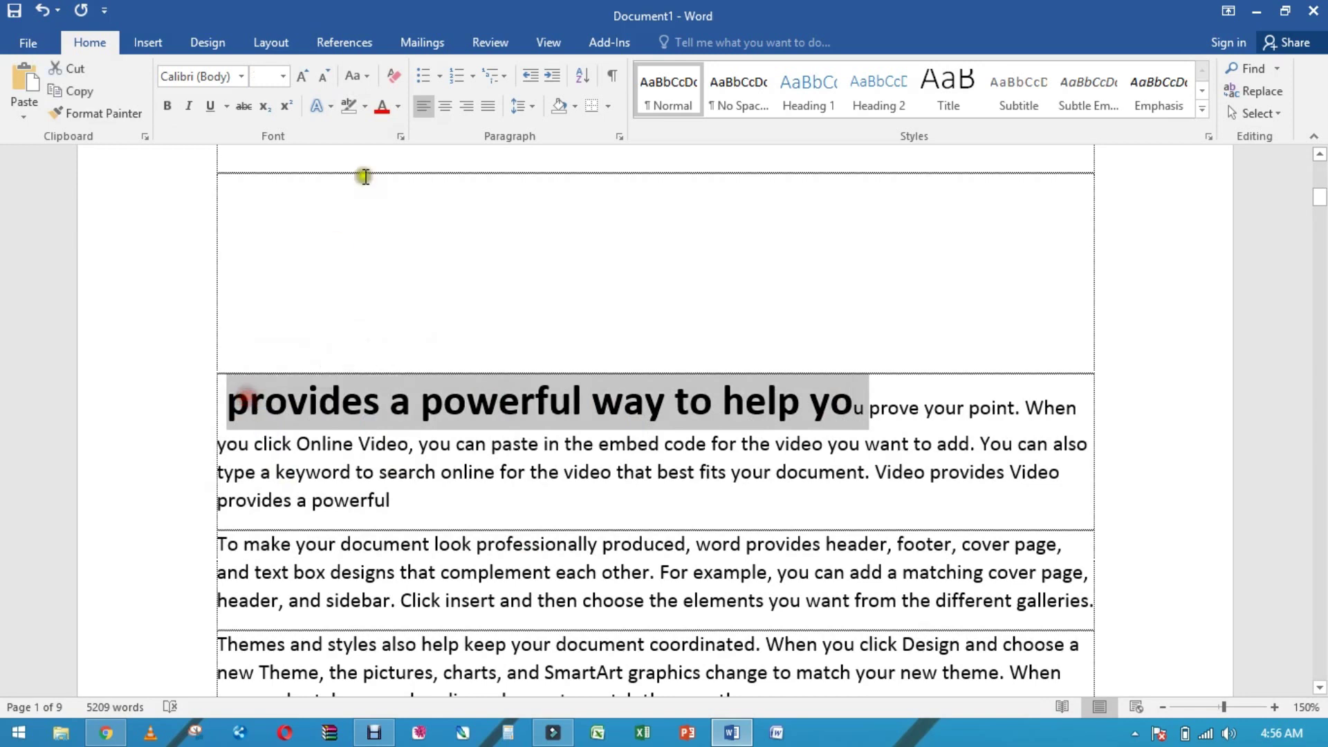
left_click(398, 108)
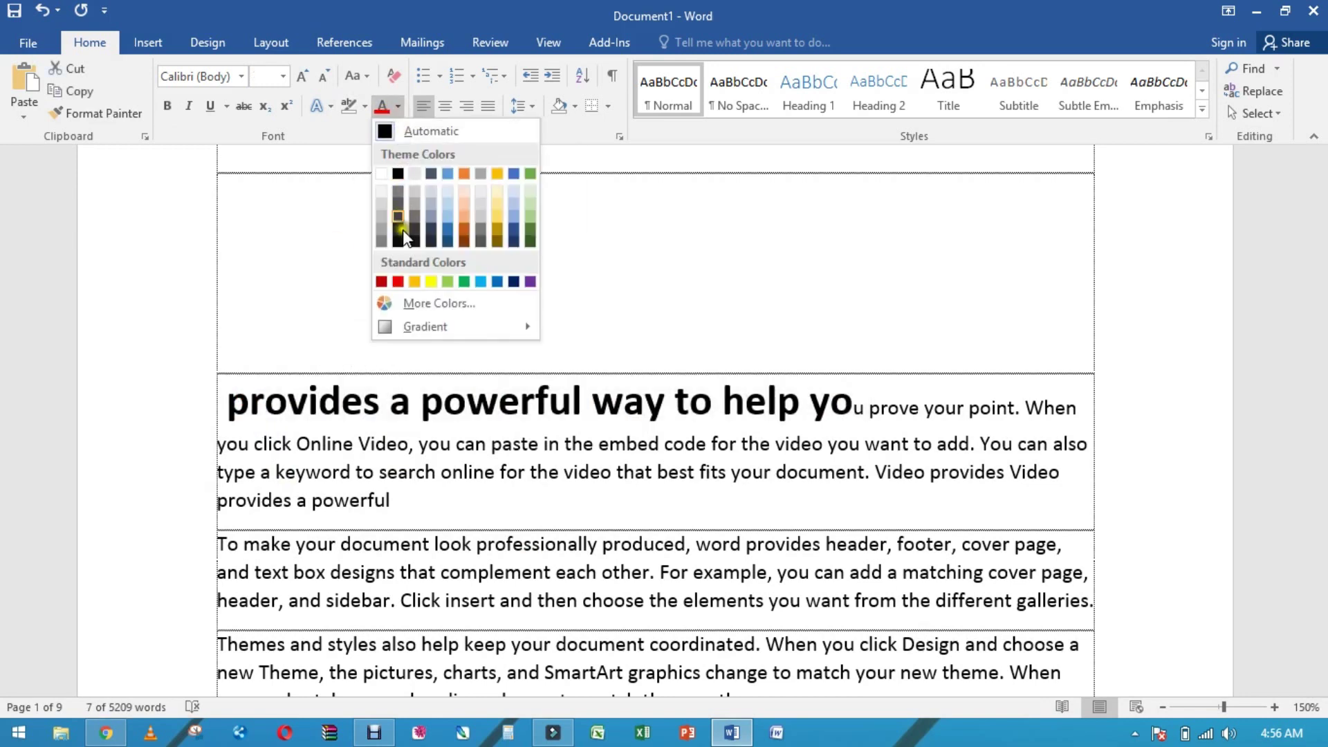
left_click(481, 281)
left_click(598, 400)
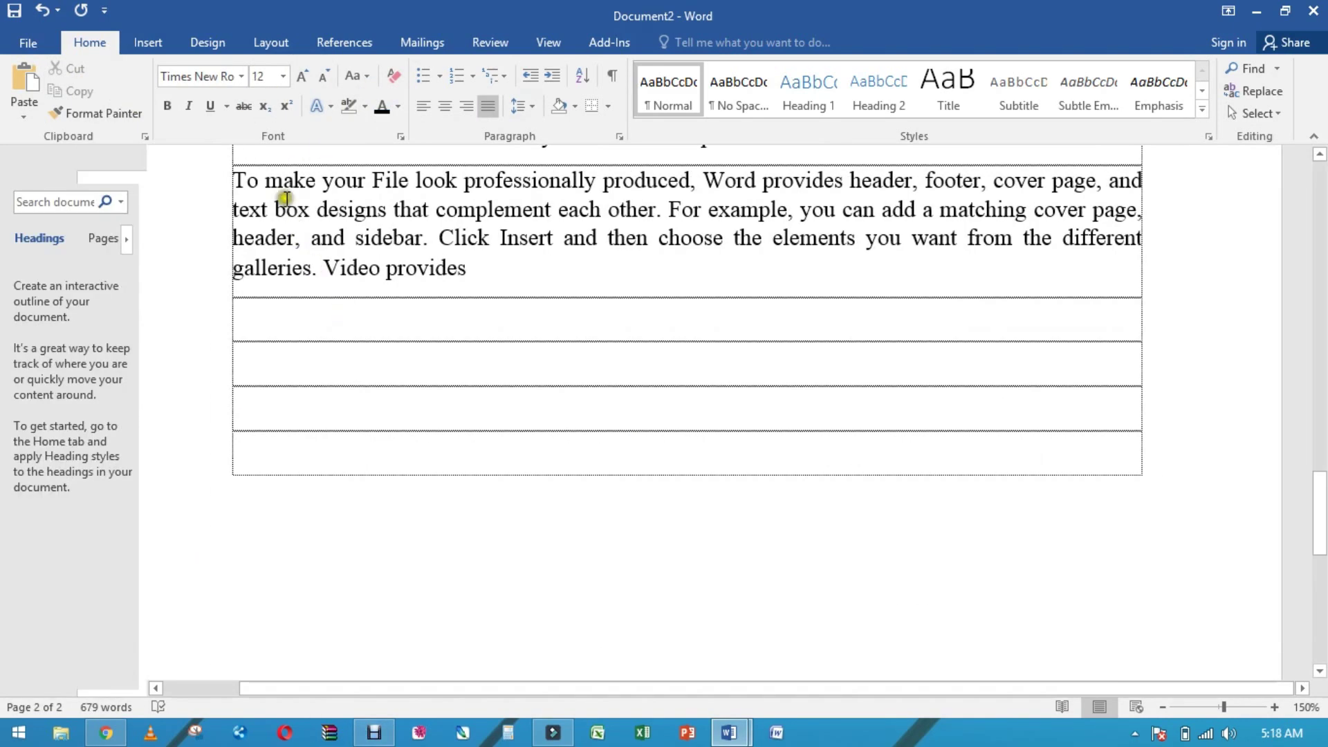
Start a four-diamond bulleted list below the galleries paragraph with three sample-text items
left_click(285, 286)
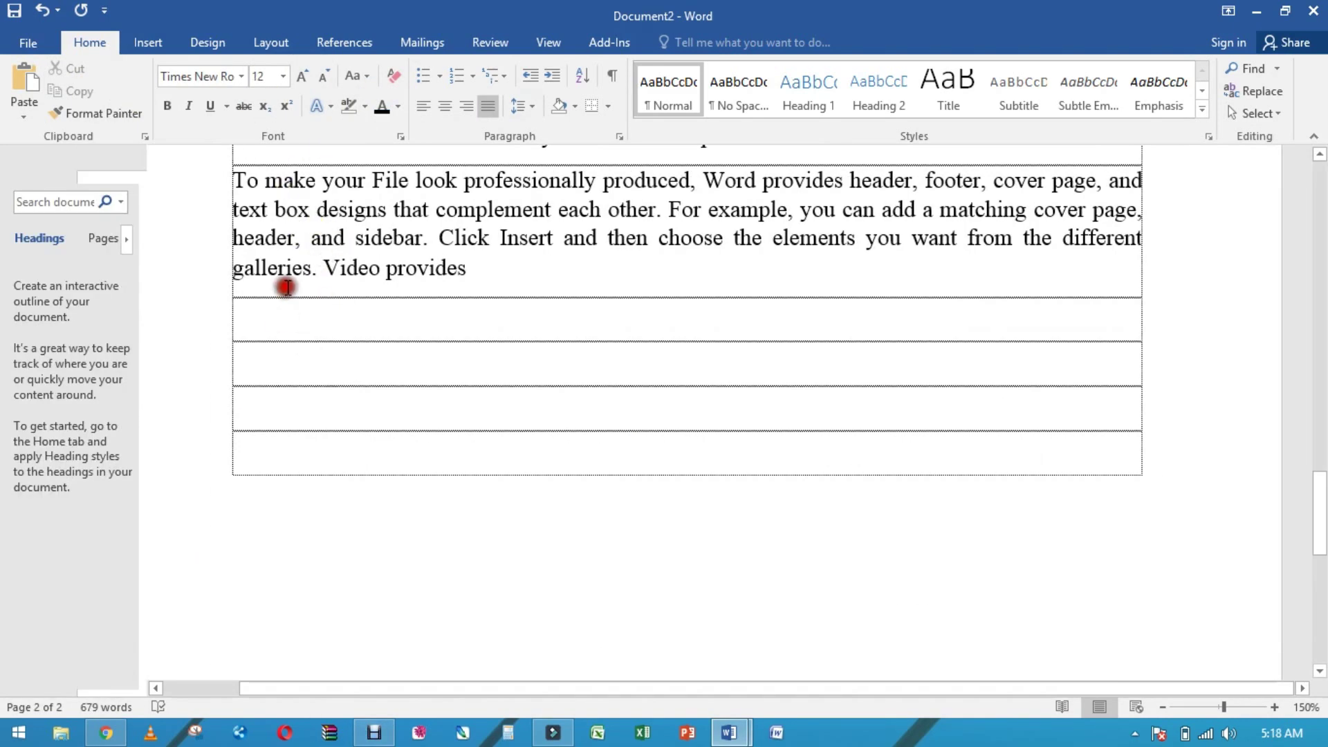
left_click(440, 76)
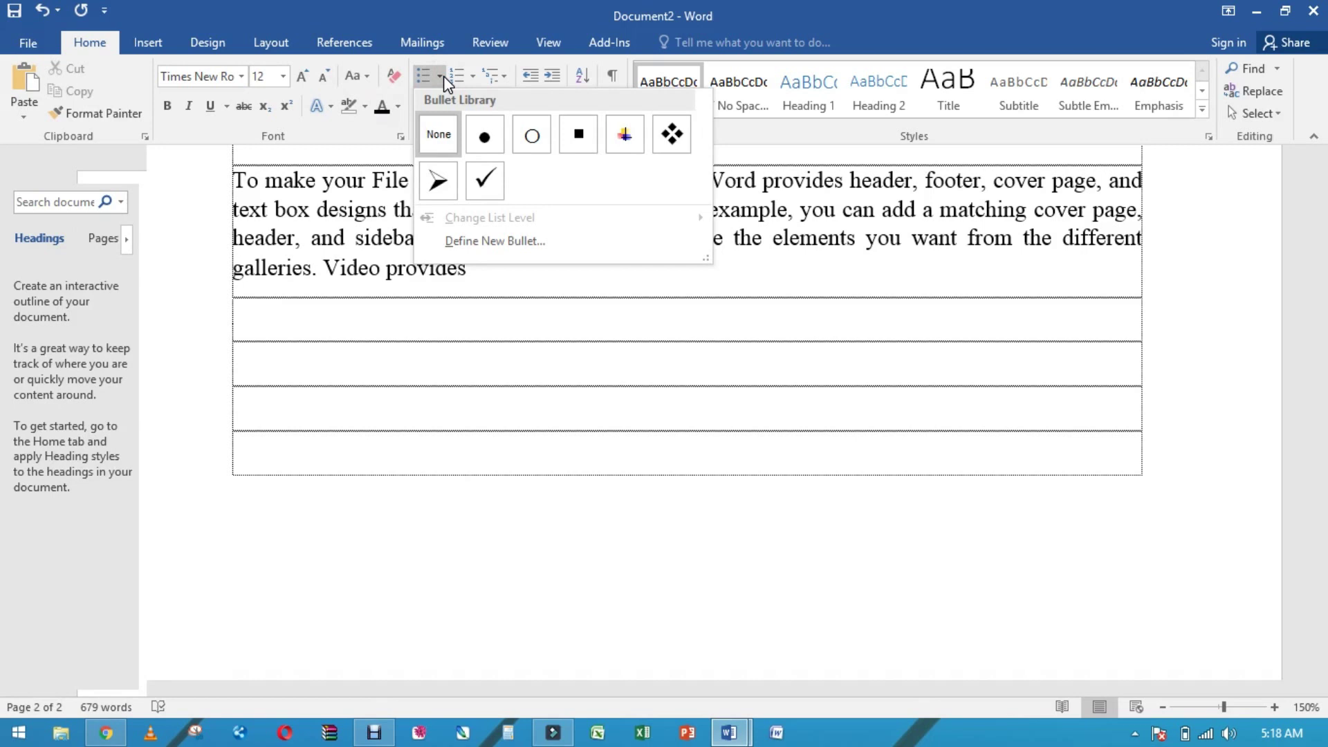
left_click(670, 133)
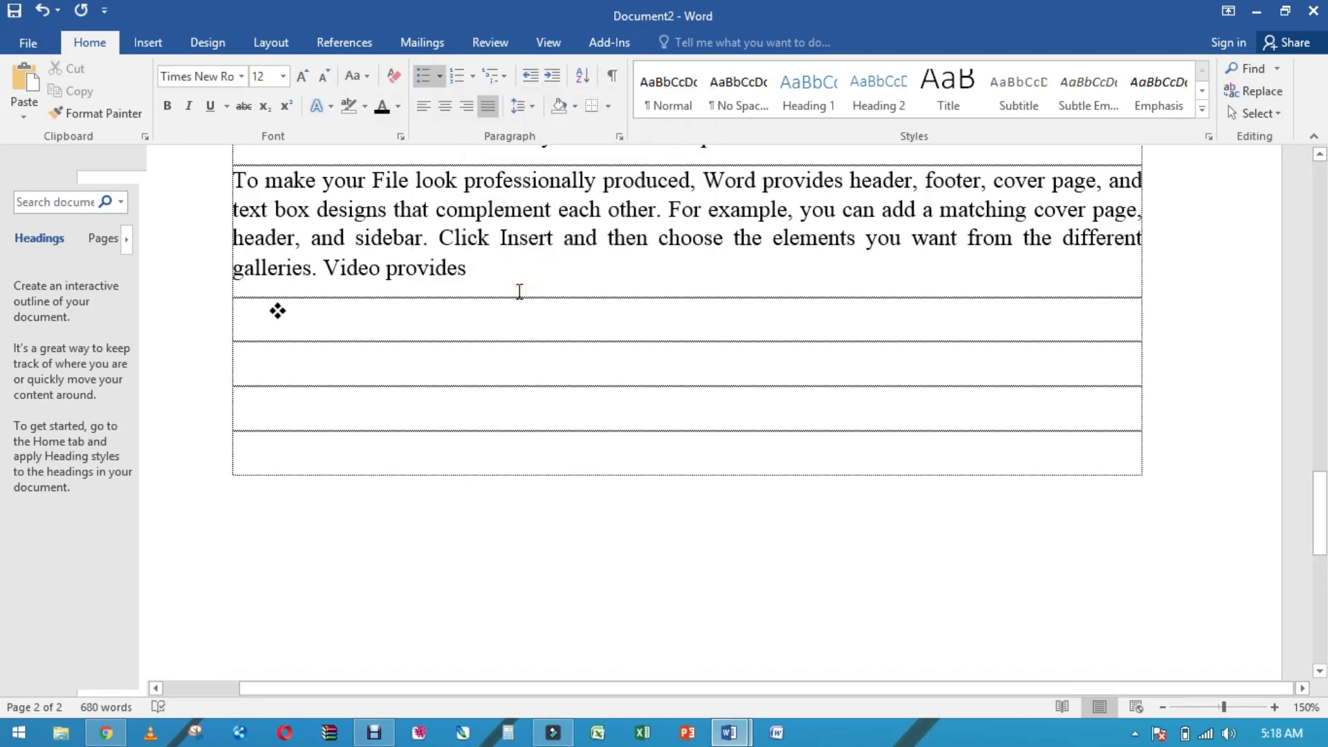
type("sedrfthjkuiopoiuytrewqwertyuiluytre")
key("Return")
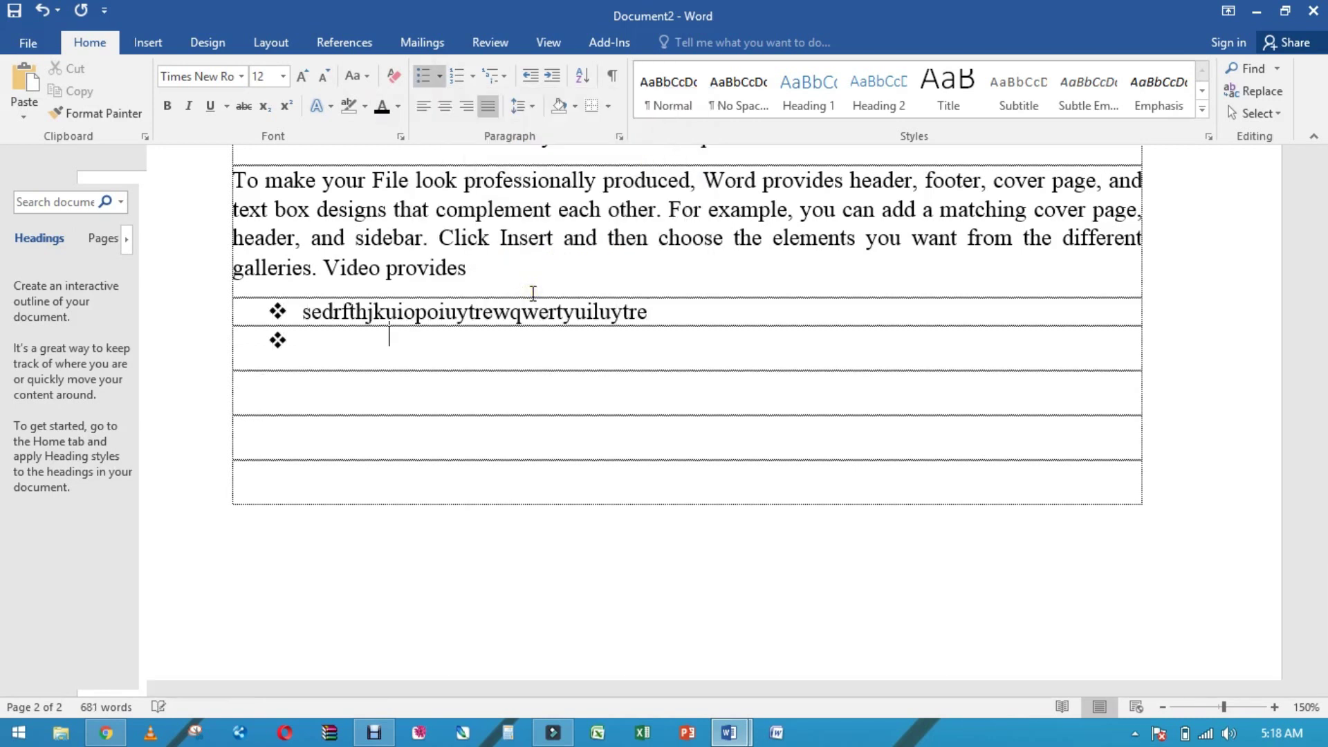
type("uytrewertyuiop[poiuytrewrtyuioppoiuyrew")
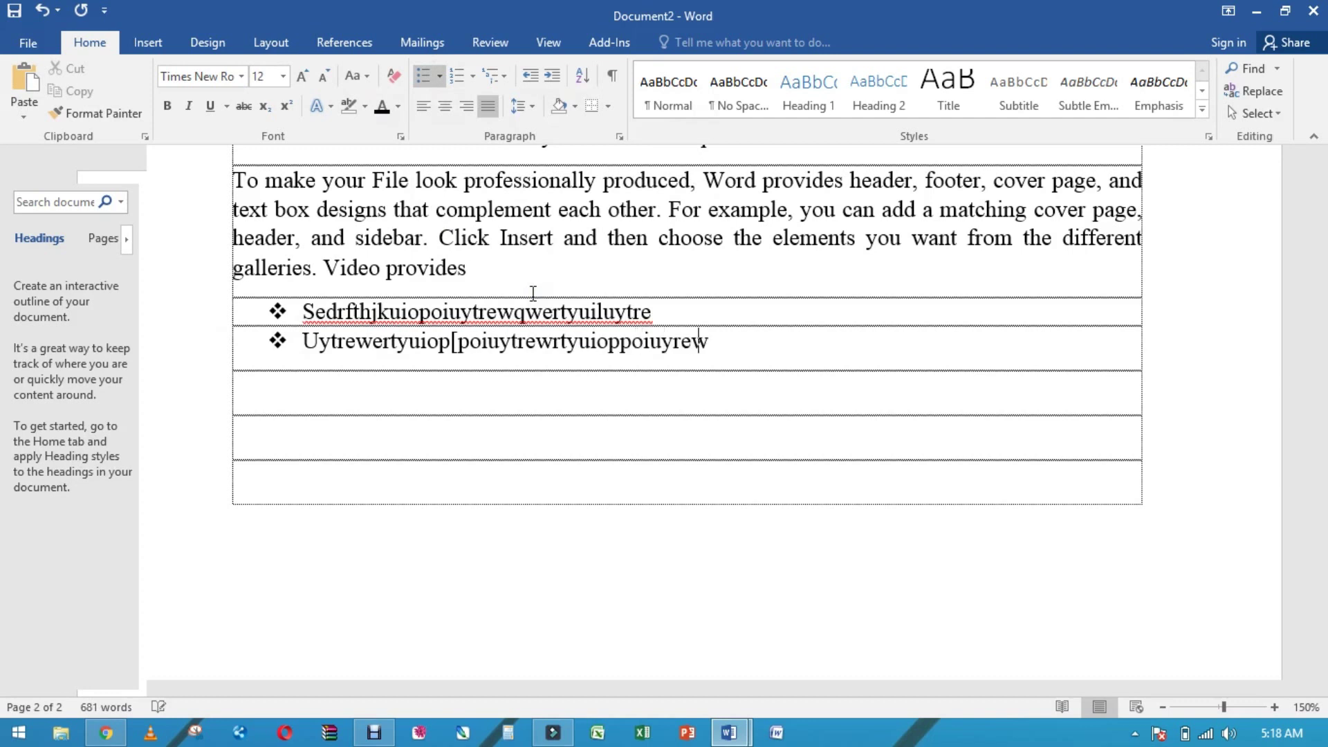
type("eryuiopoiuyreertui")
key("Return")
type("[pkjhgfdsdfghj")
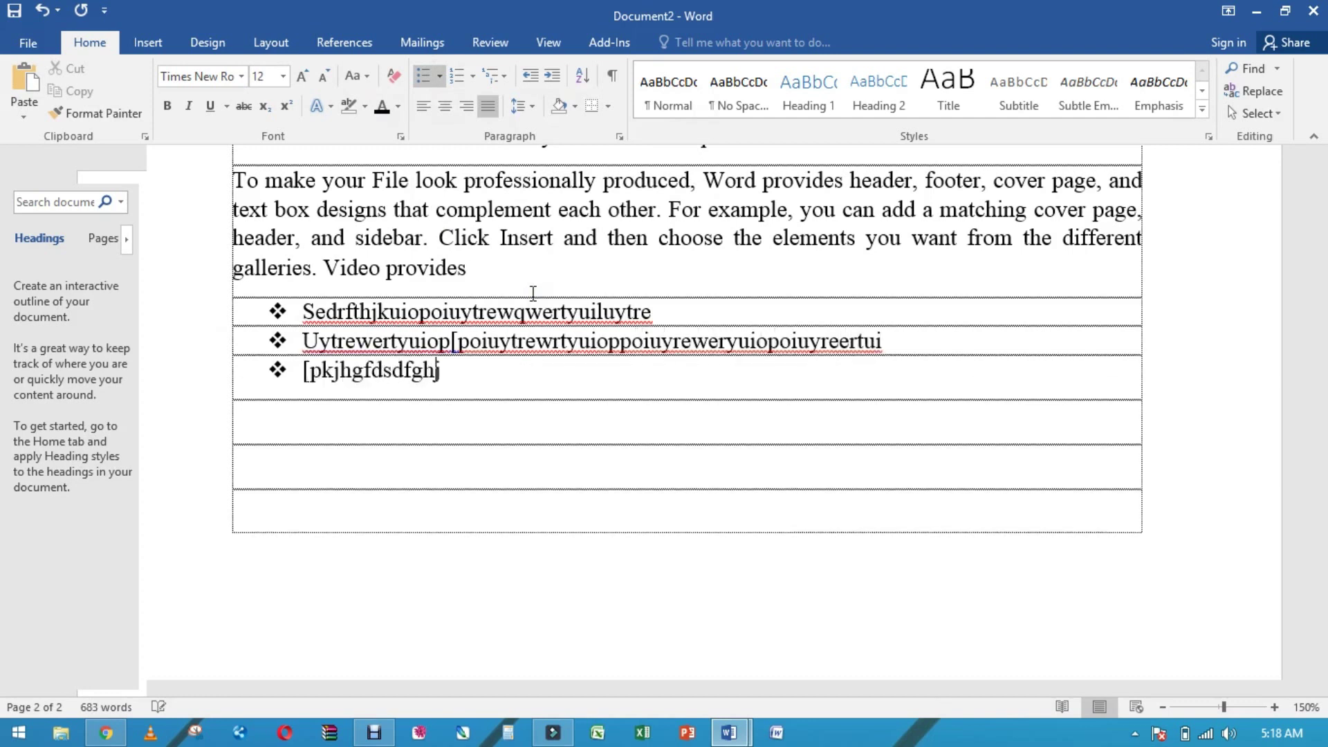
type("klkjhgfdsartyuiokjhgfdseryu")
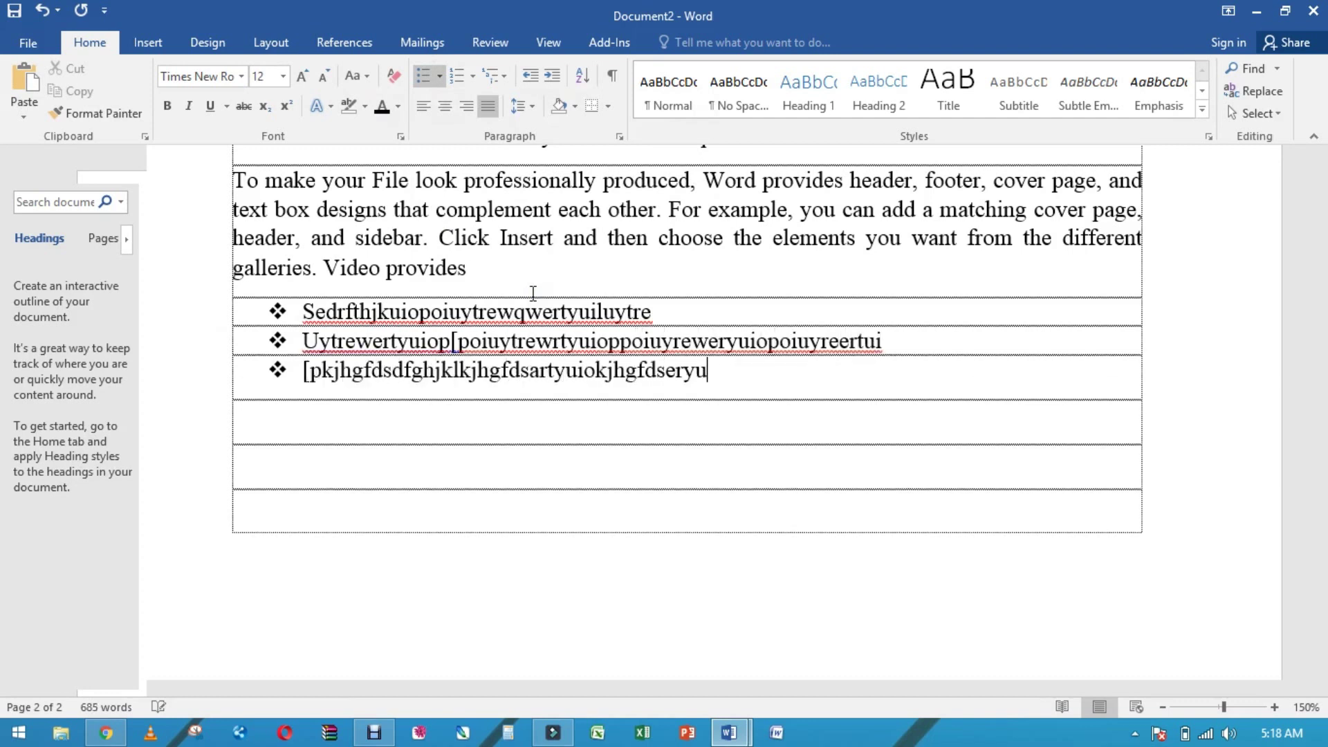
End the bullets with one plain unbulleted line of sample text and two empty lines
key("Return")
key("Return")
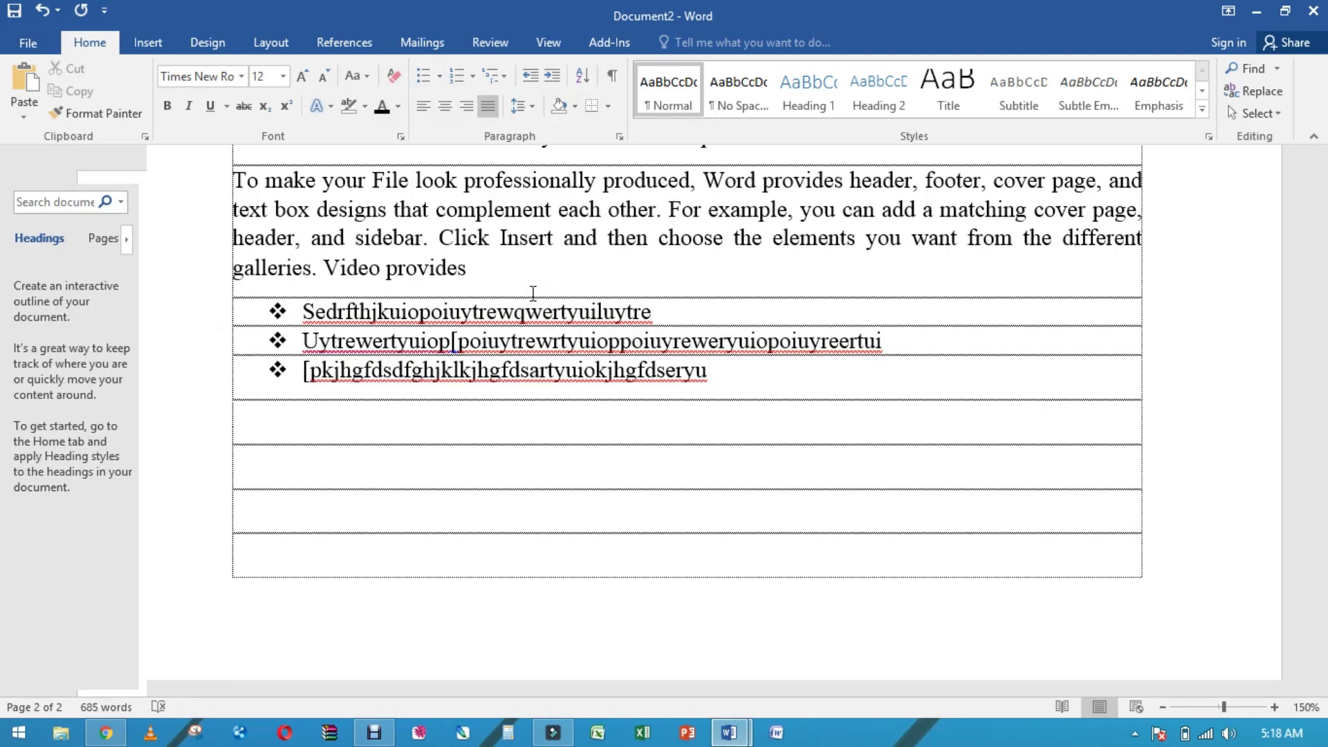
type("dfgopoiuytrrtyuioot")
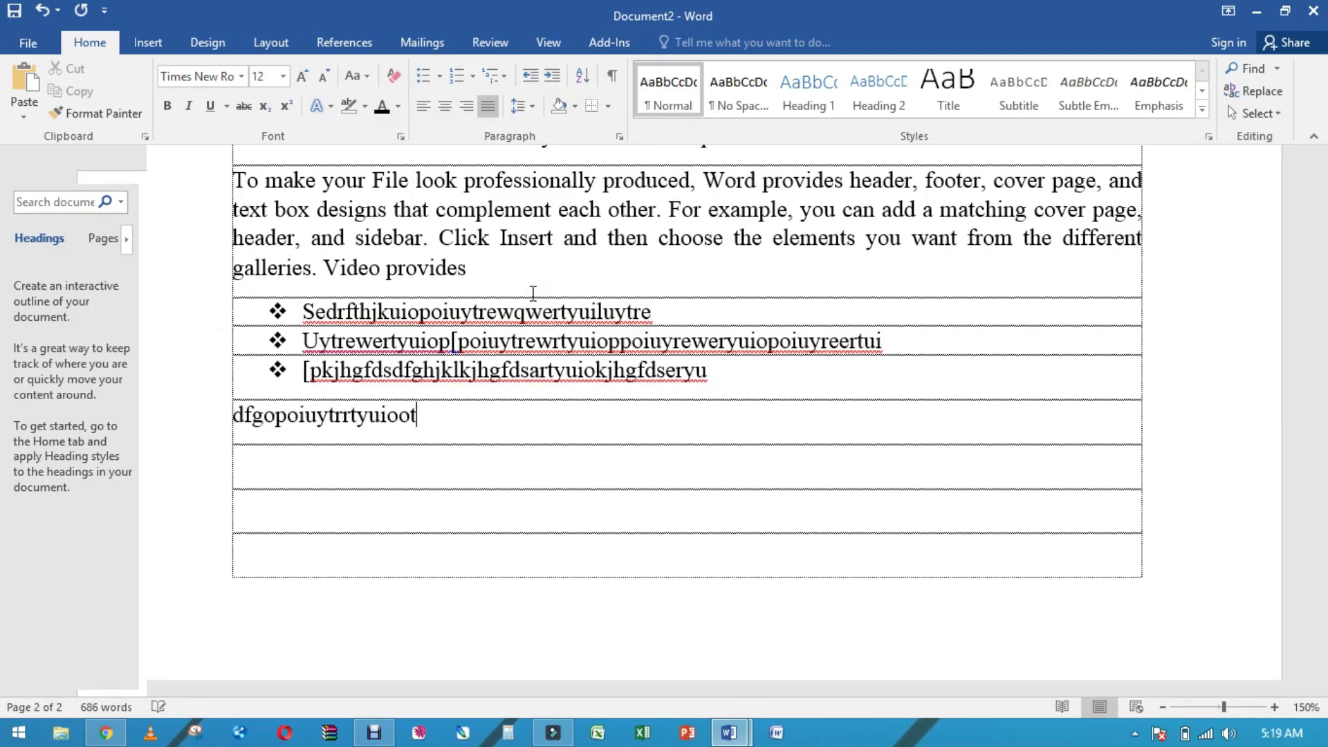
key("Return")
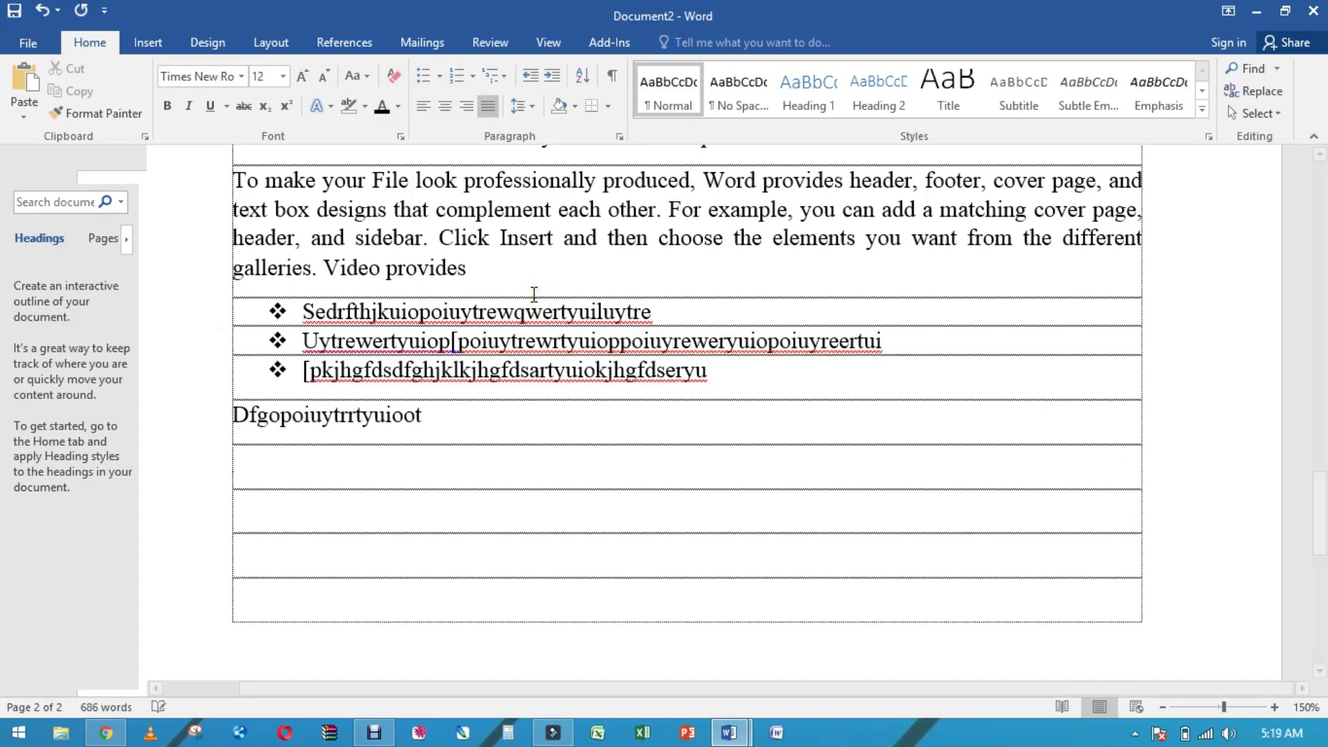
key("Return")
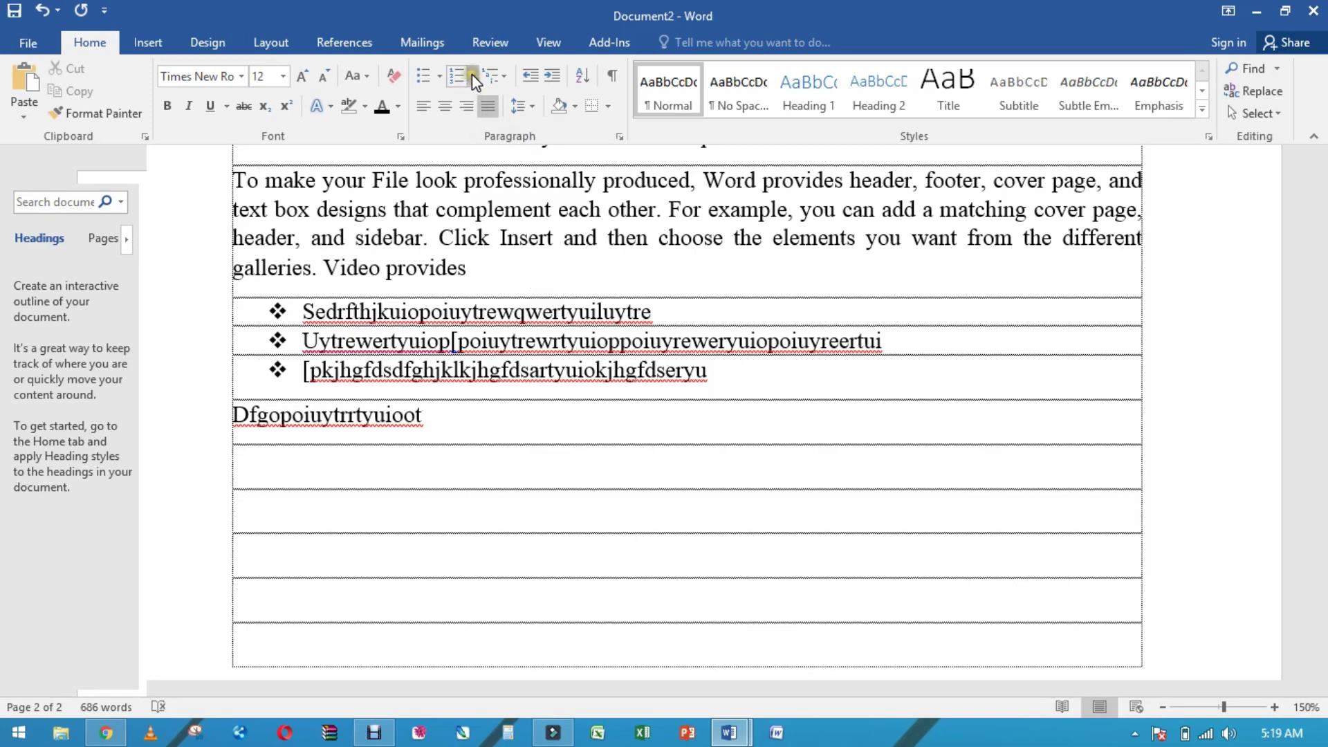
Create a 1., 2., 3. numbered list of three sample-text items, then end the list
left_click(472, 74)
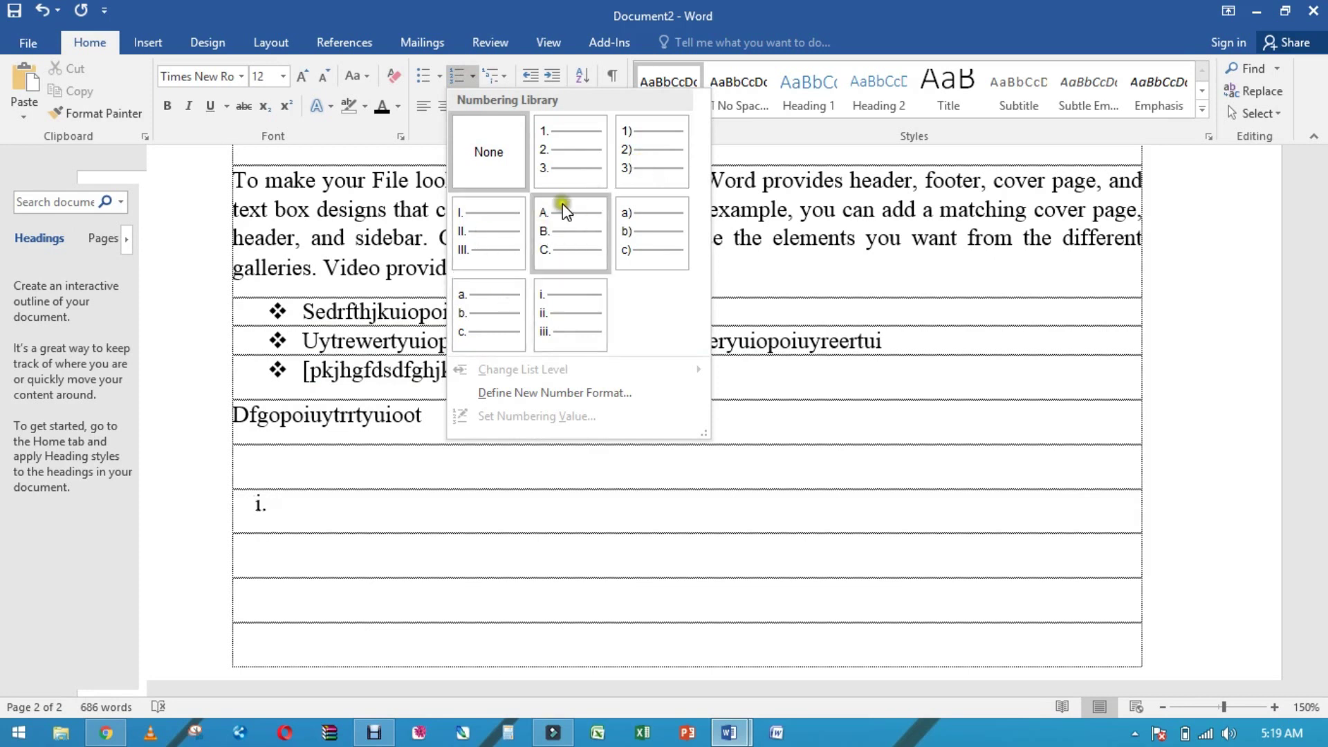
left_click(566, 166)
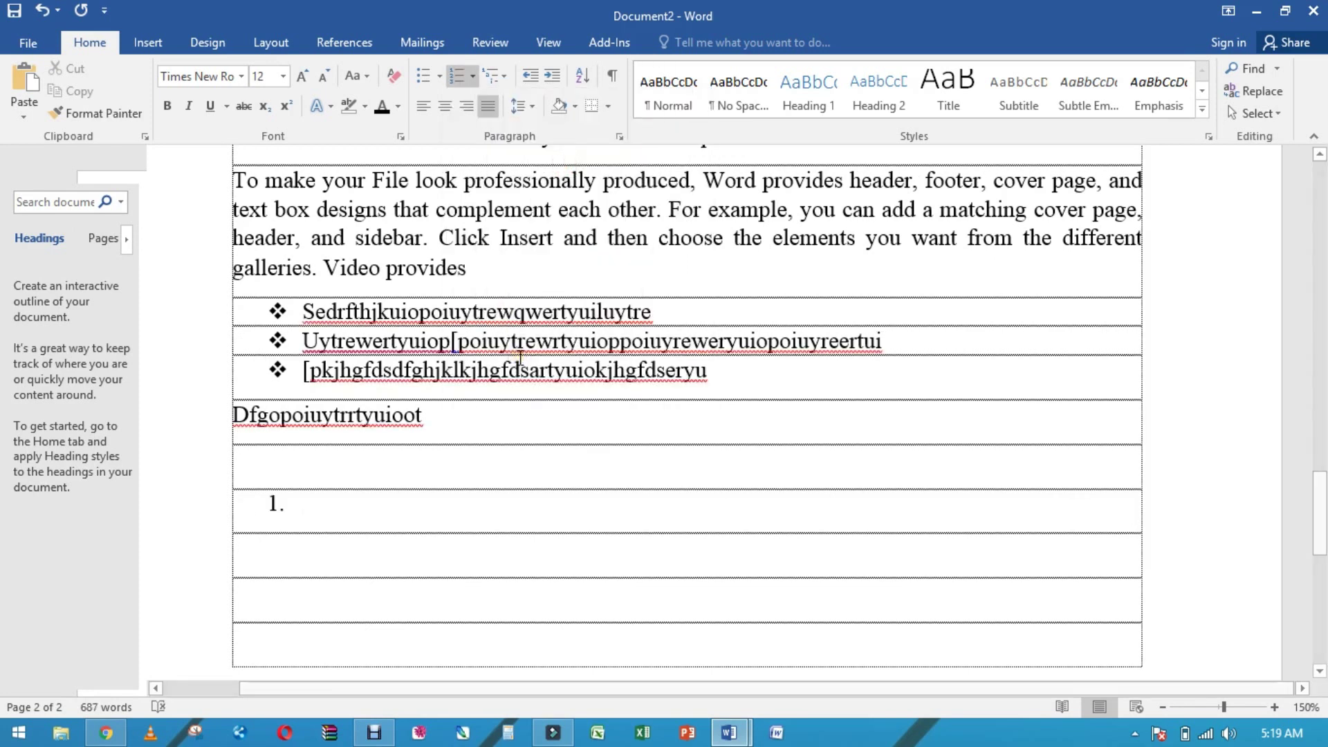
type("Sdyul;';lkjrertyuiop[poiuytrrtyuiop[")
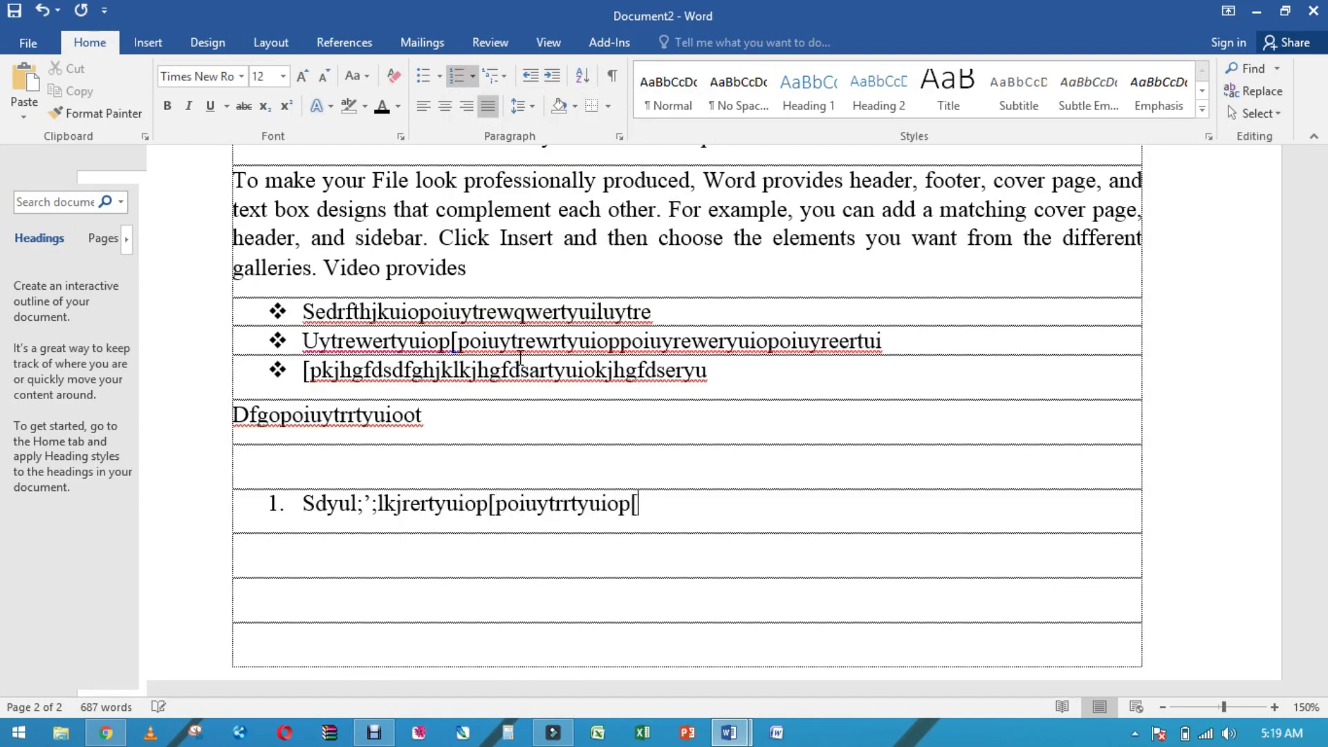
key("Return")
type("lkjhgfdsdfghjkl;lkjhdtyui")
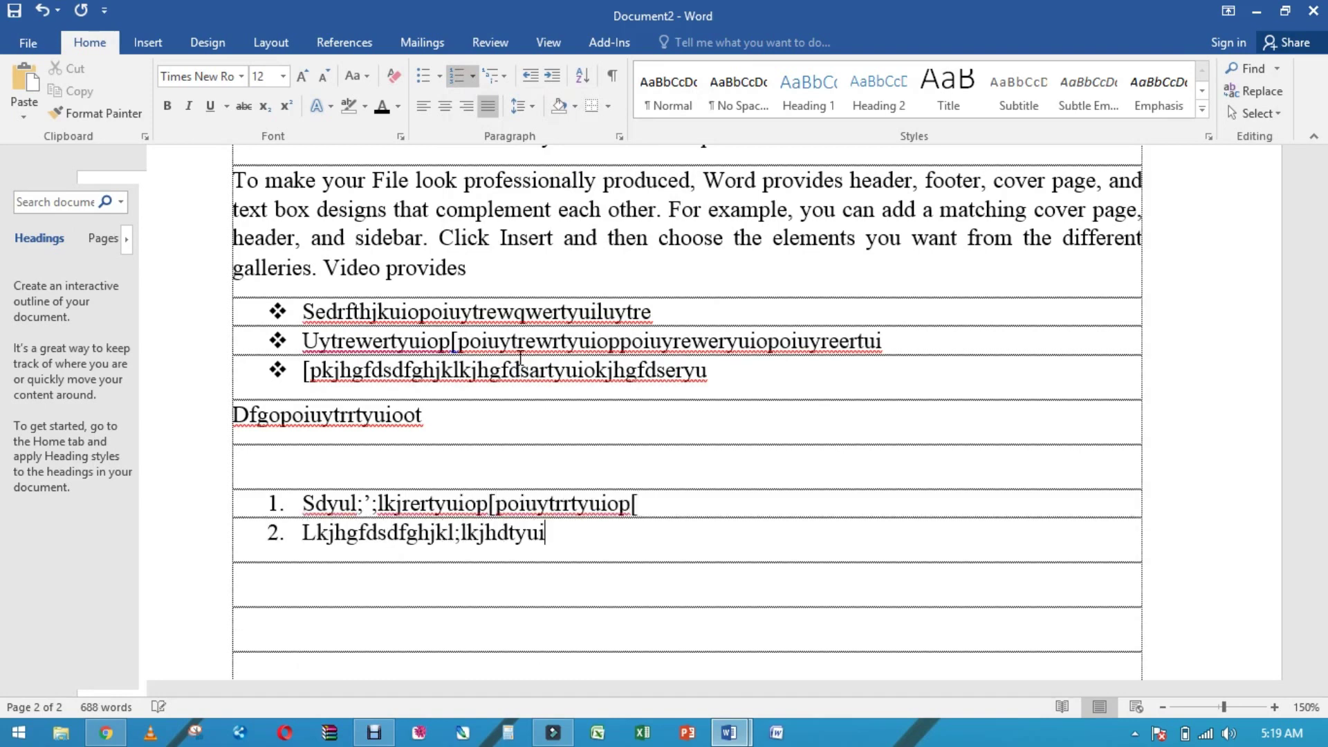
key("Return")
type("][poiuytrewertyuiop[poiuytrewertyu")
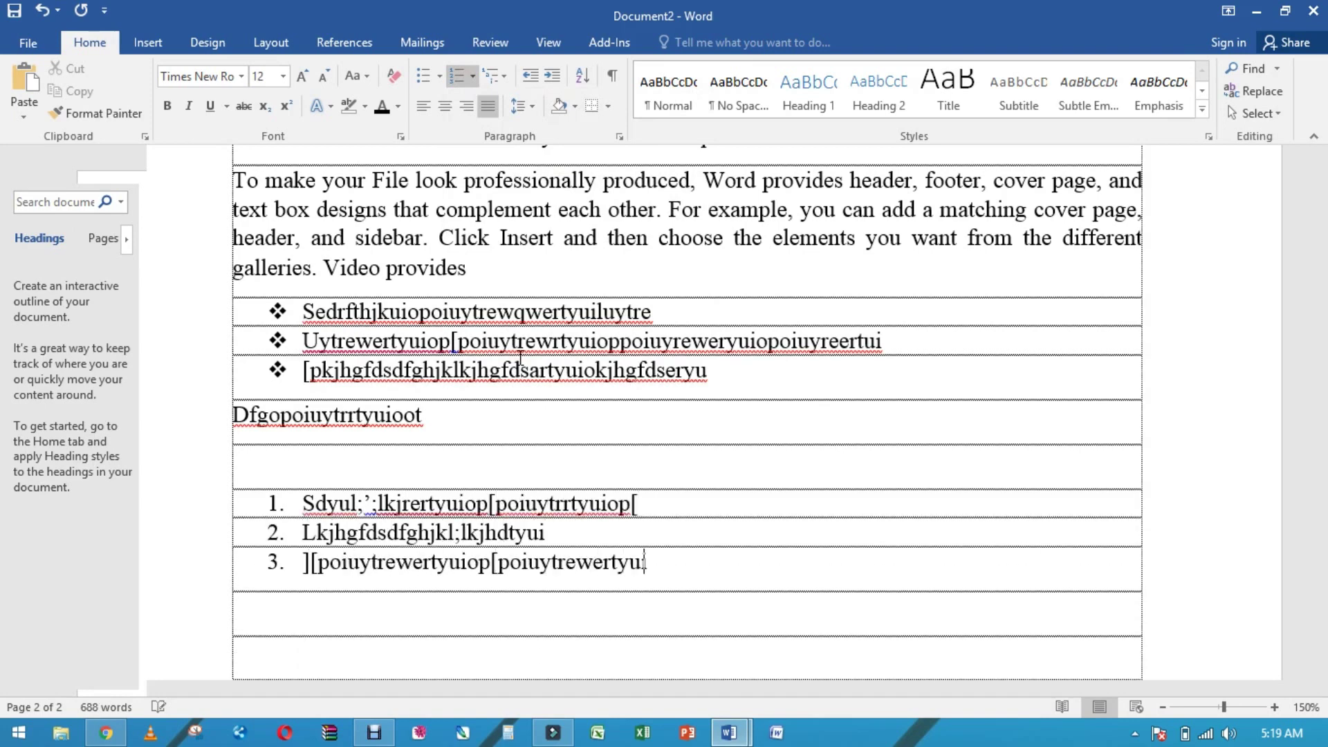
type("iop")
key("Return")
key("Return")
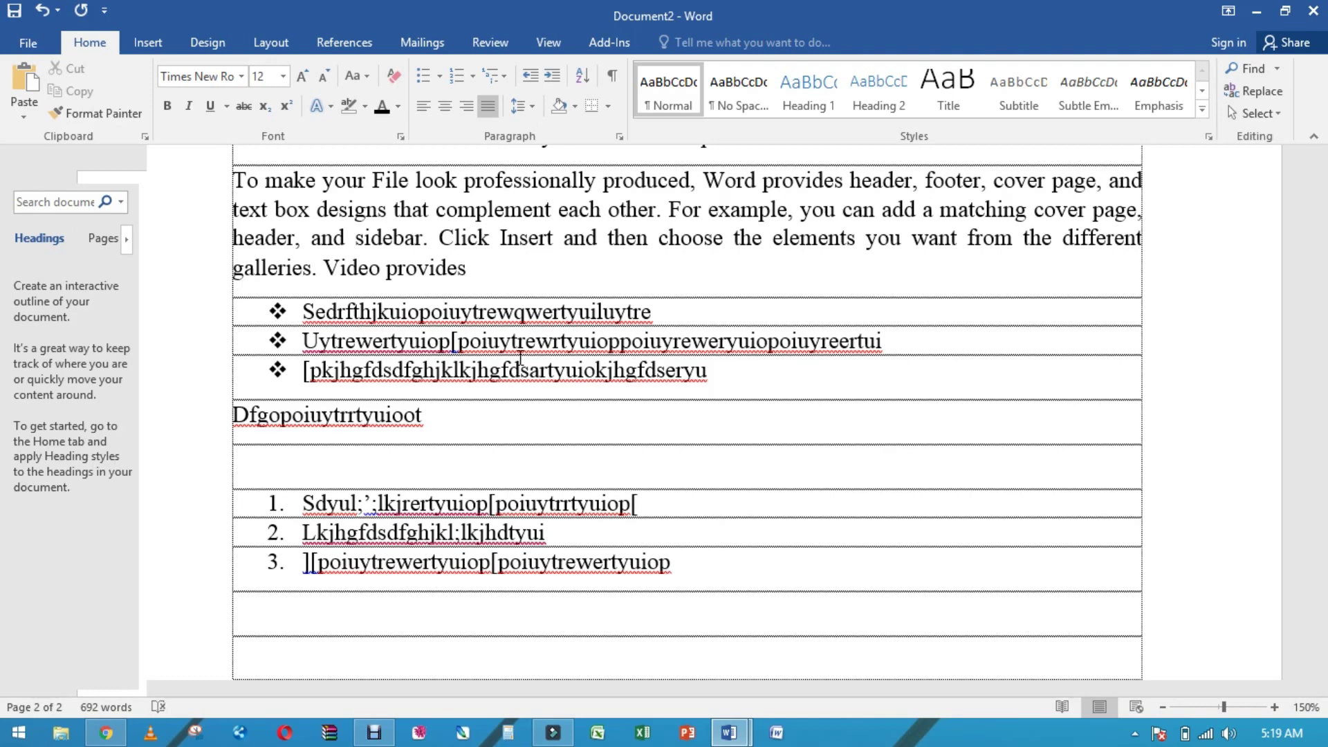
scroll(388, 286, "down", 2)
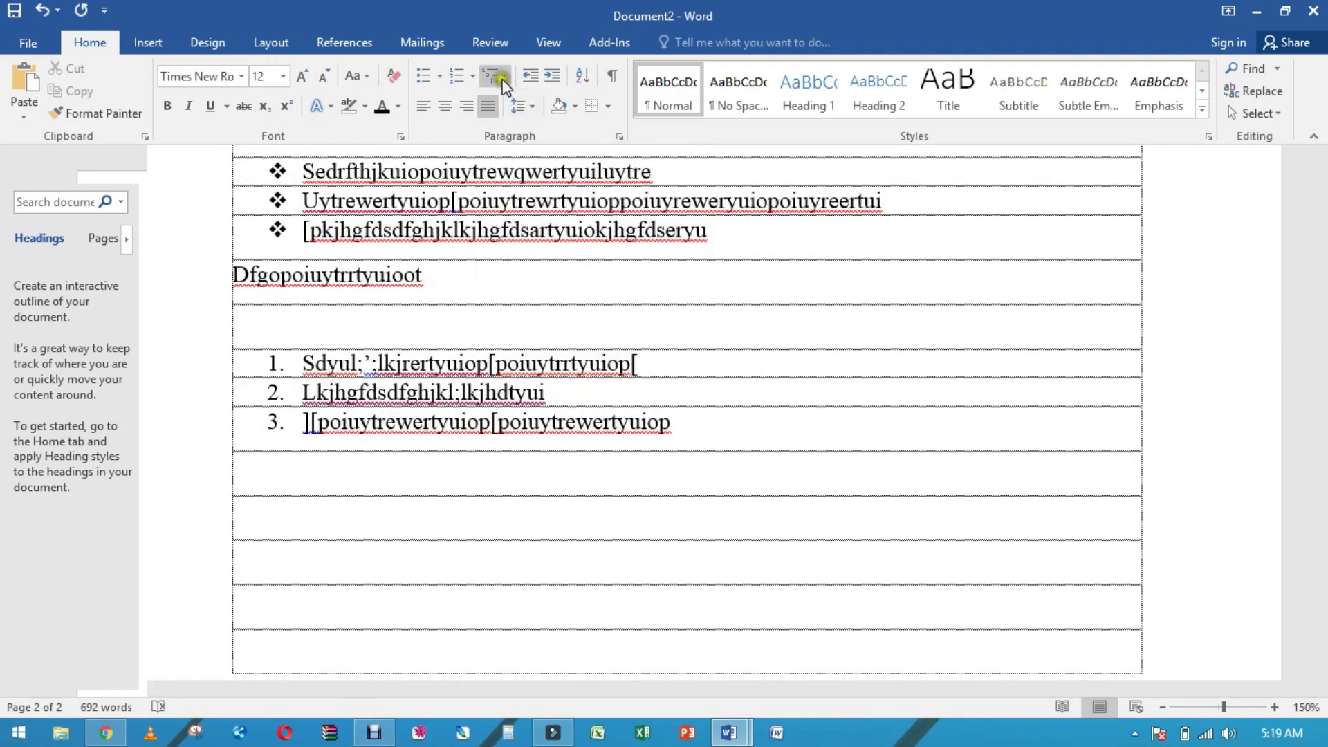
Start a 1) a) i) multilevel list with item 1) and sub-items a) through d)
left_click(503, 77)
mouse_move(521, 278)
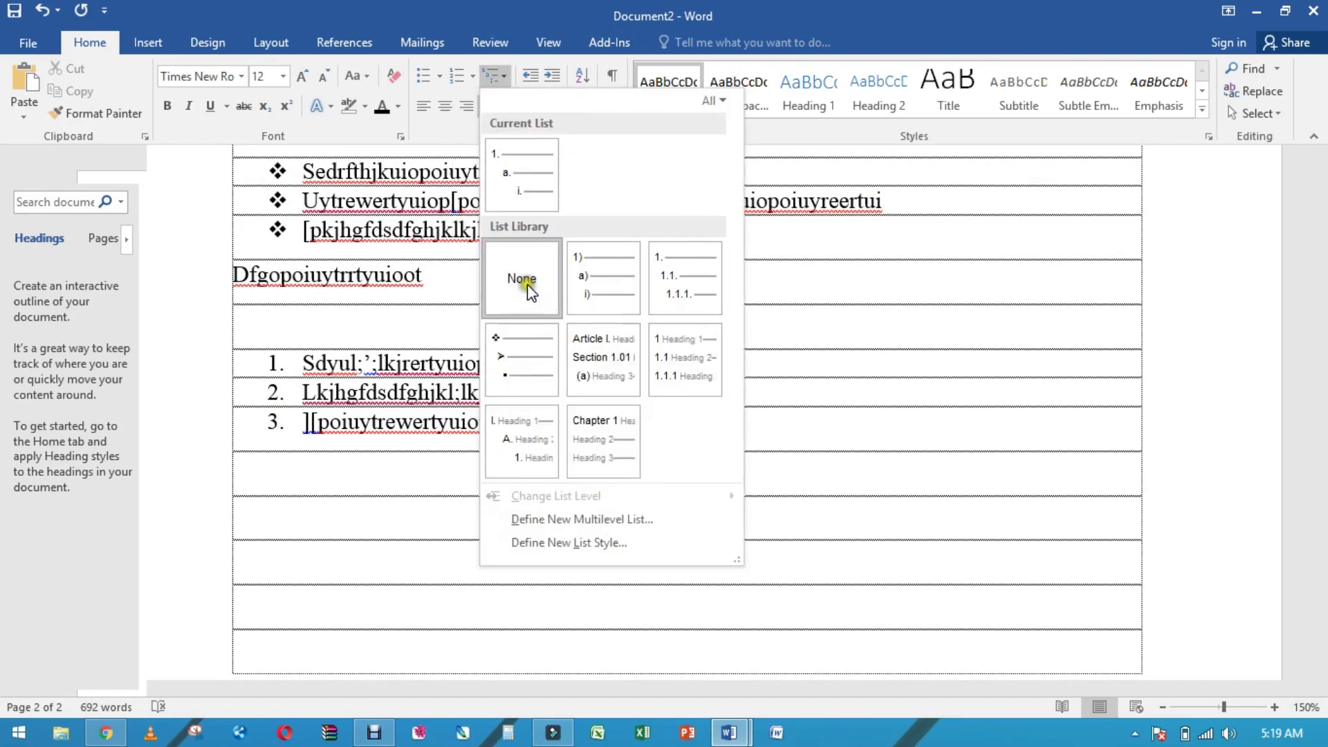
left_click(600, 282)
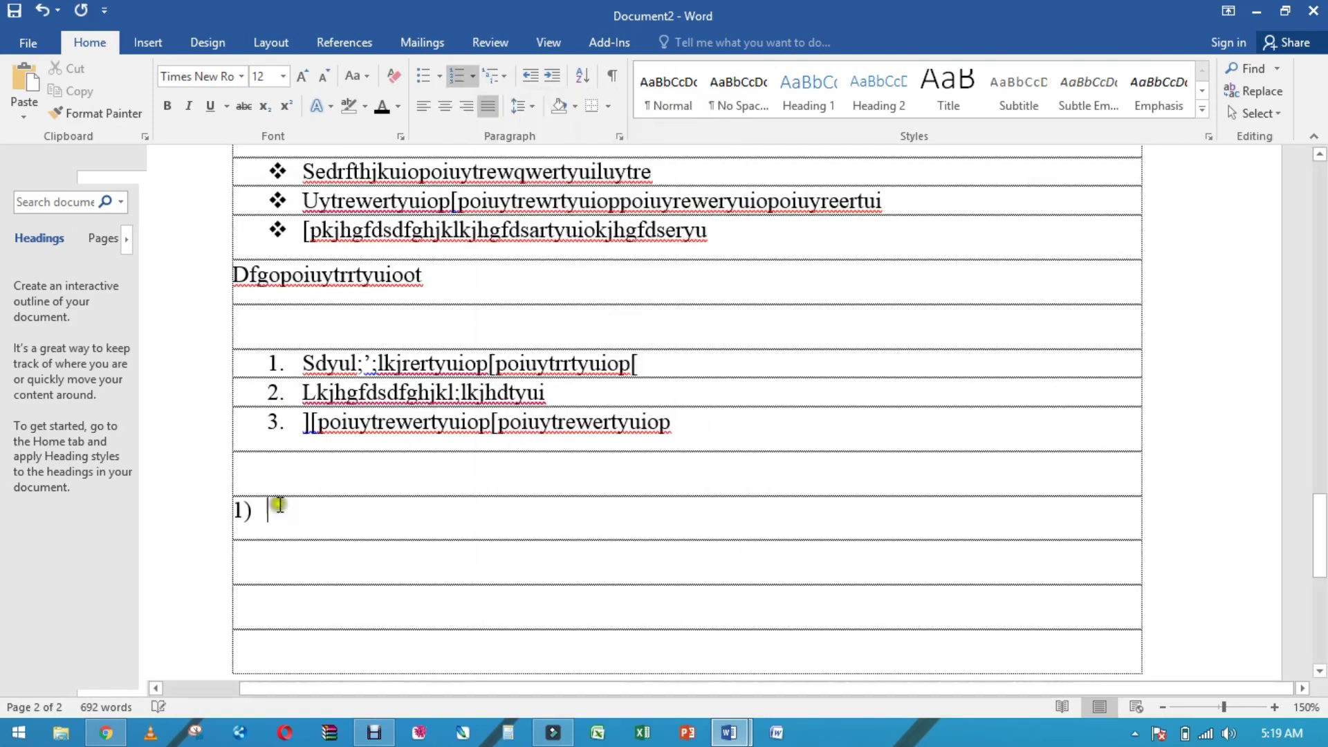
type("qwerty")
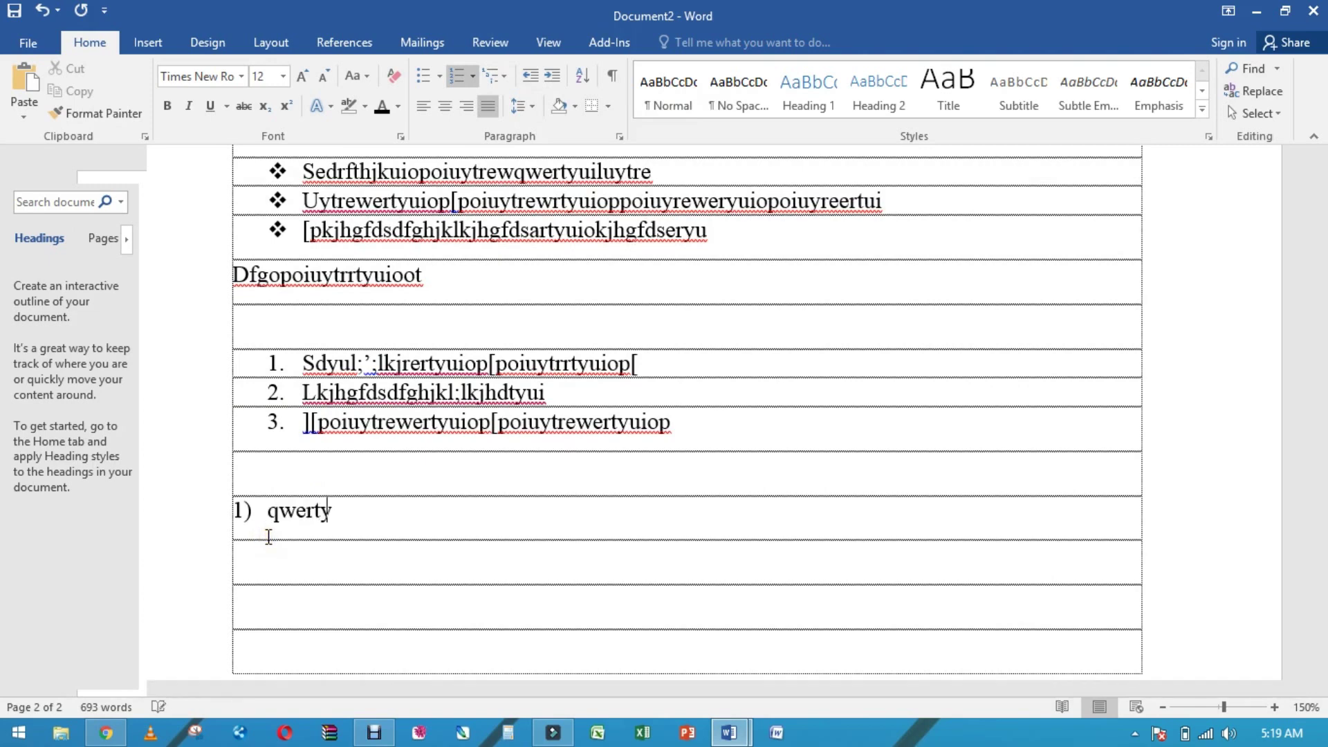
type("uiopoiuytrrtyu;kjhwedrftgujikl")
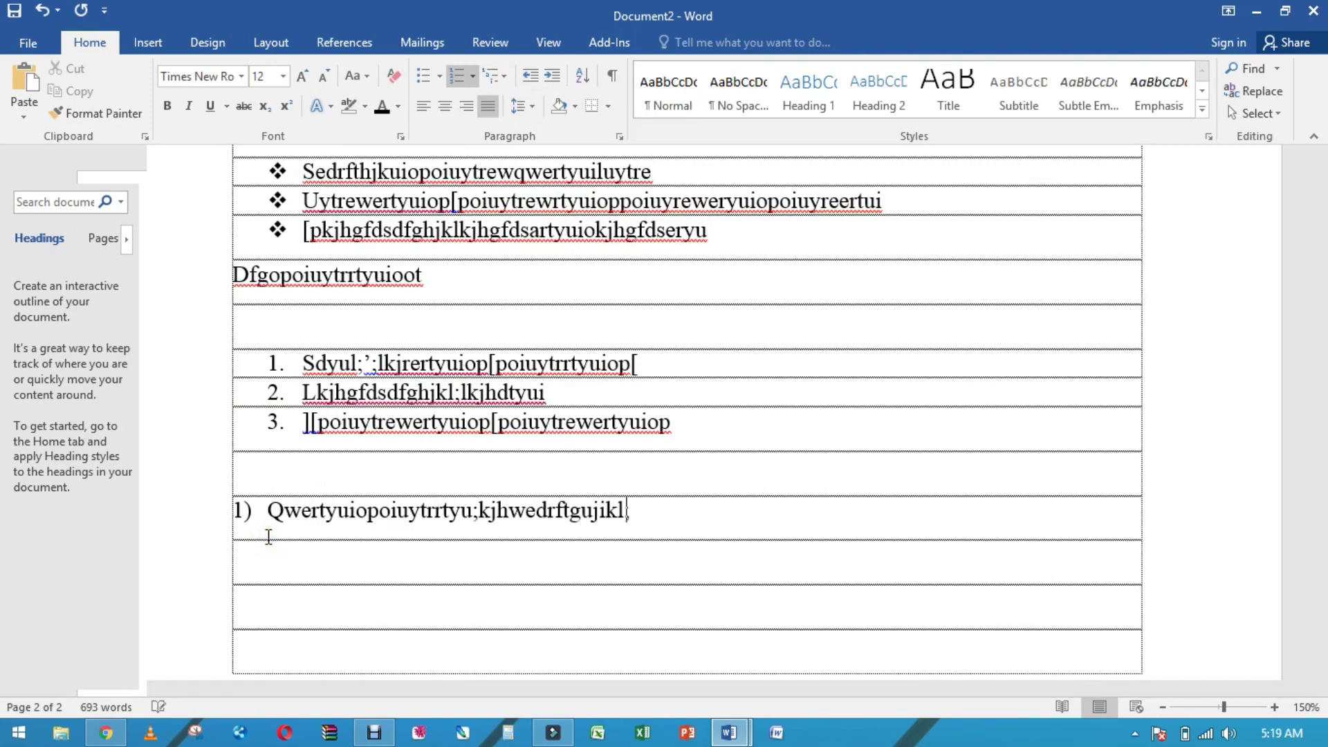
type(";lkjhgfdsrtyui")
key("Return")
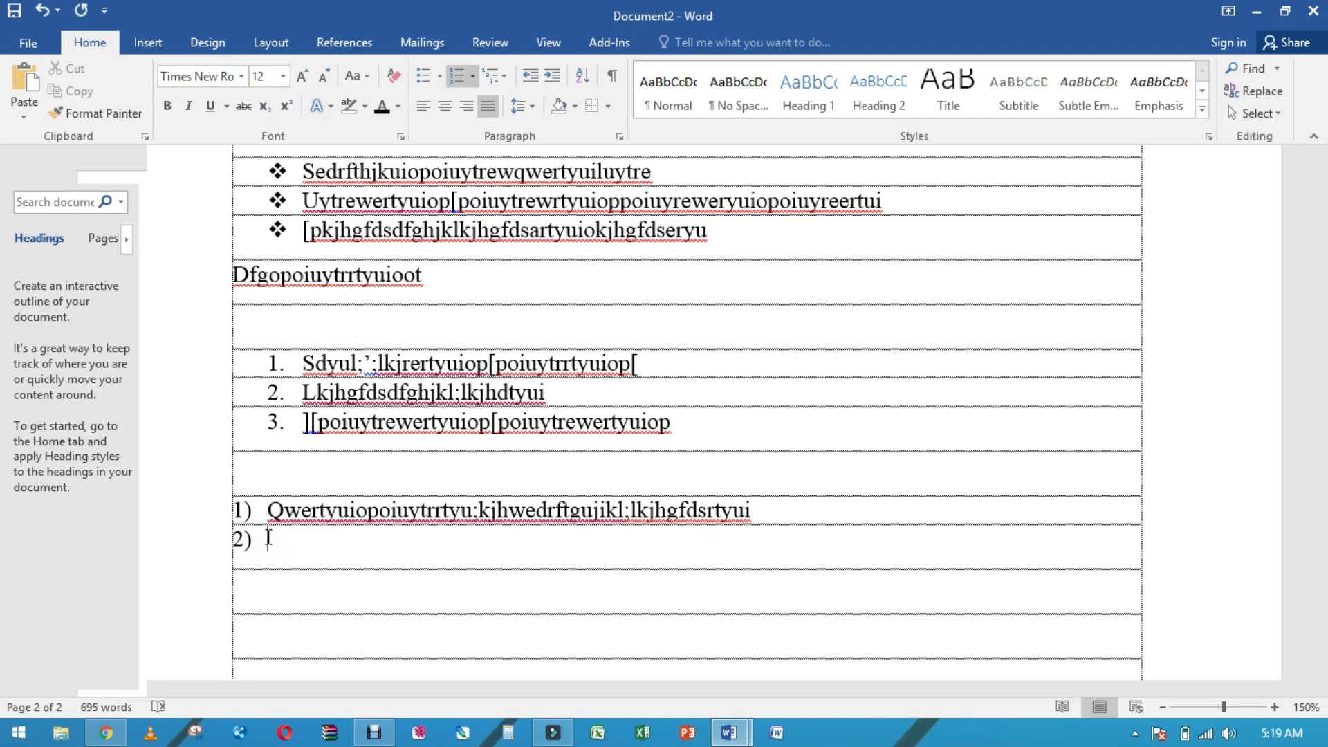
key("Tab")
type("ert")
type("yuioiuytrerty")
key("Return")
type(";lkjhgfdyuiop")
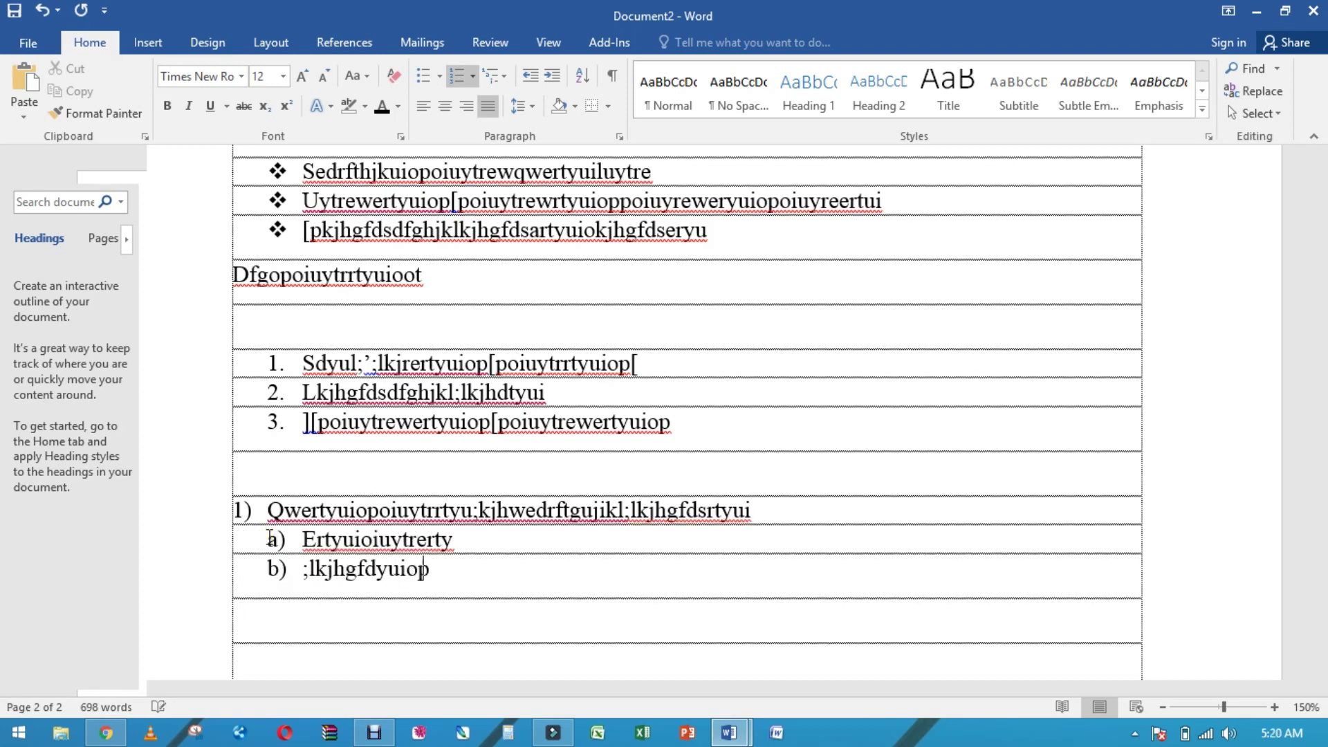
key("Return")
type("pkjhgfdstyu")
key("Return")
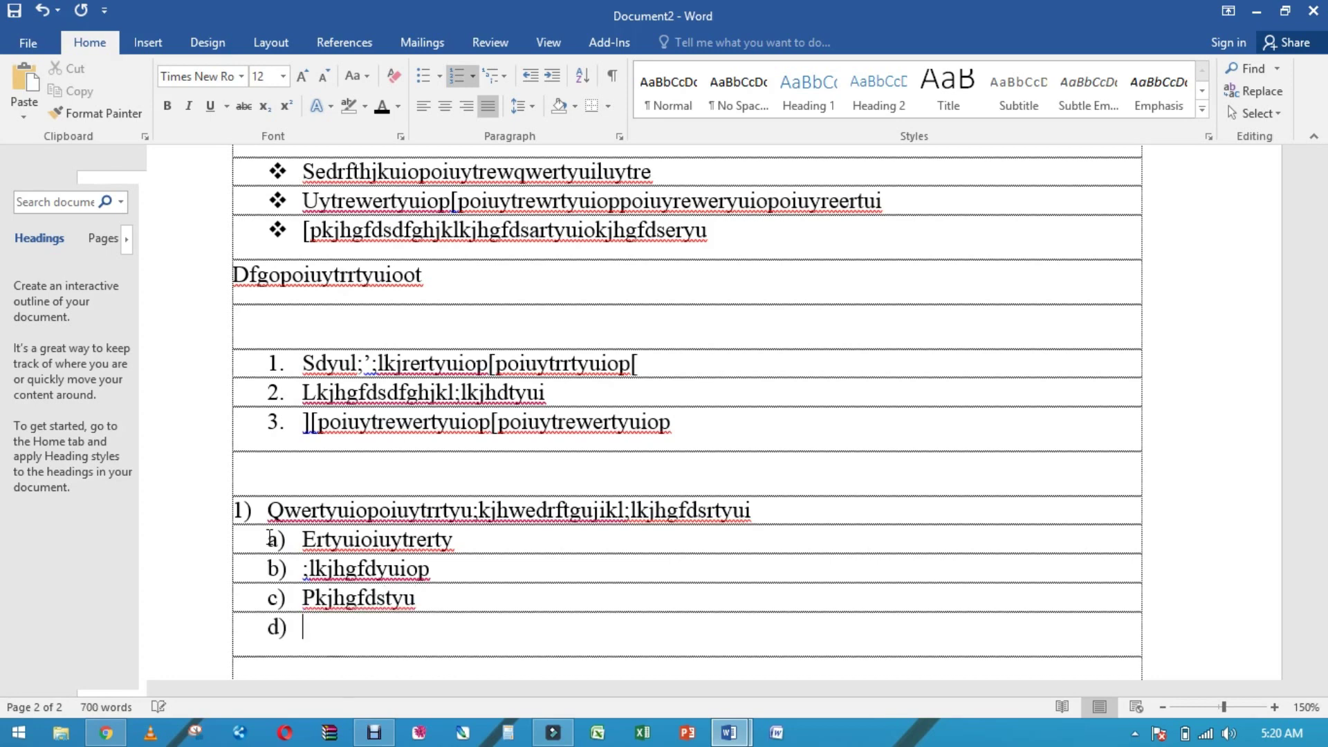
type("pohgtyuio")
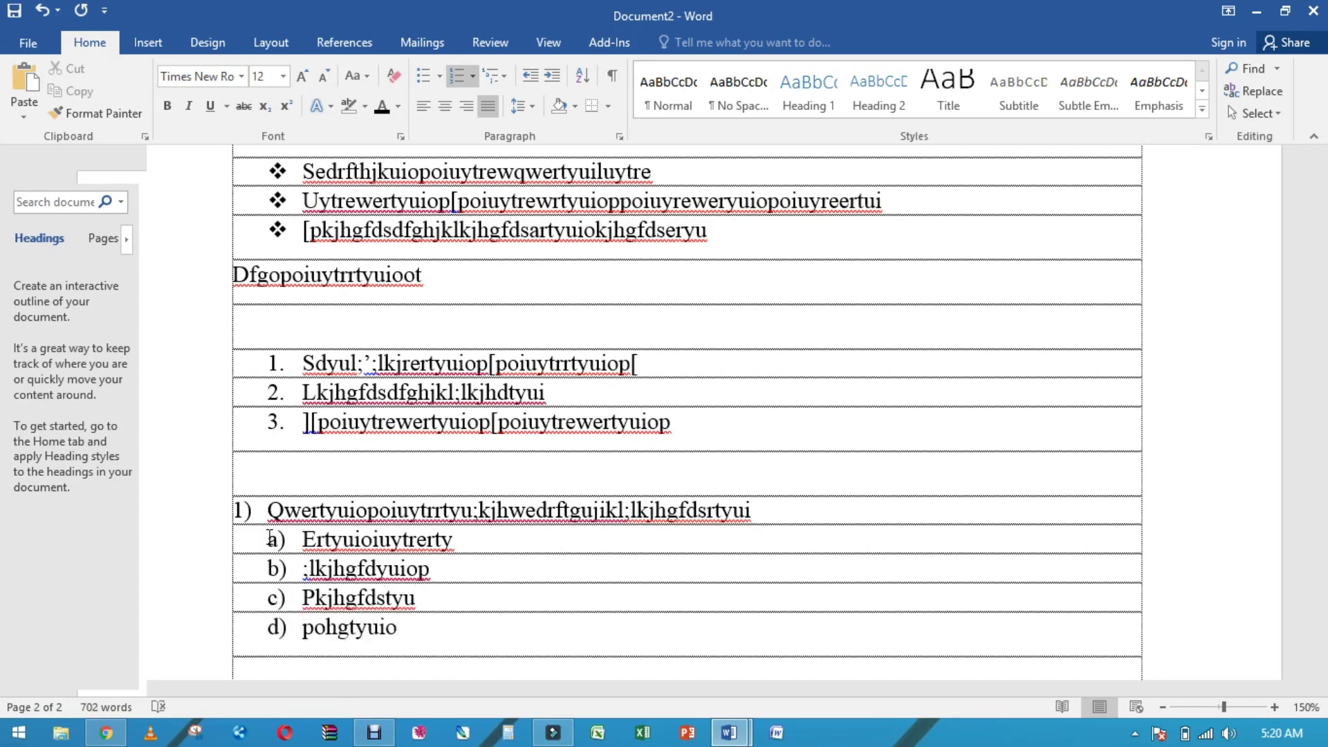
Add top-level item 2) with one sub-item a), then end the list with a plain paragraph
key("Return")
key("shift+Tab")
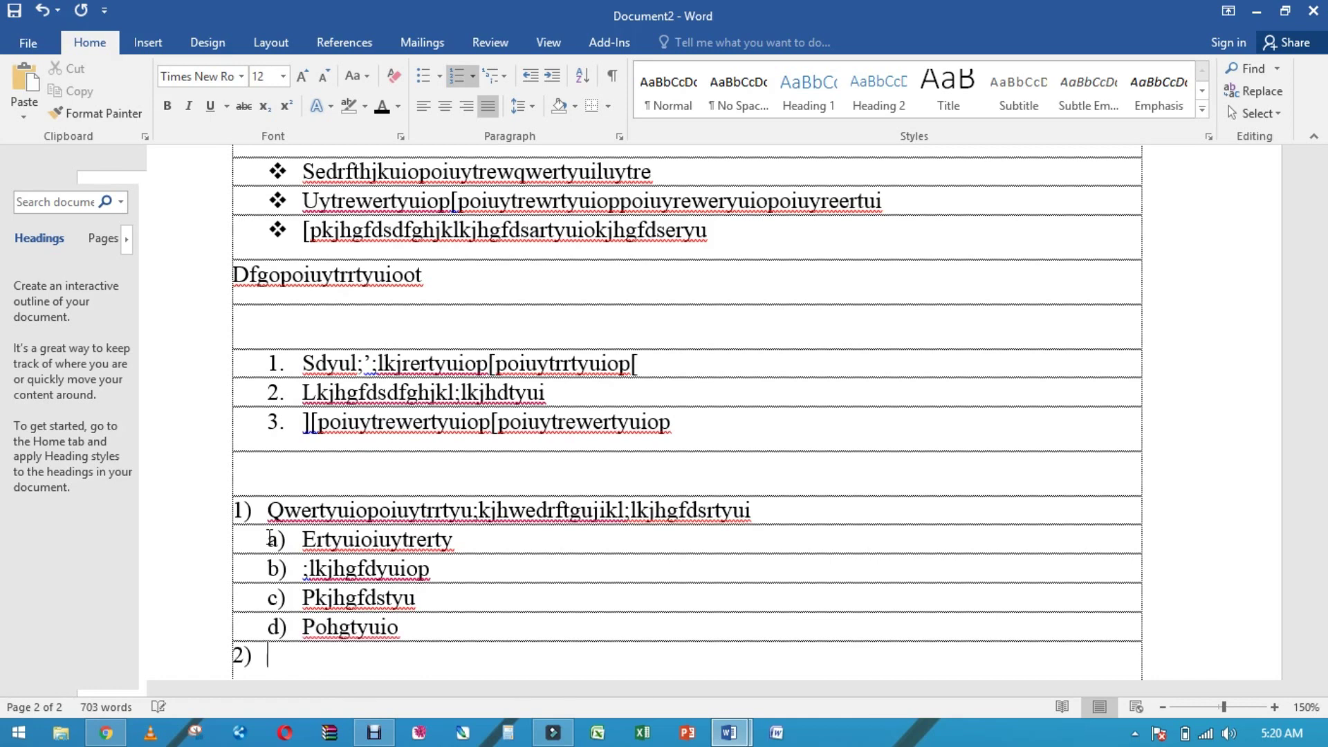
type("we")
type("rtyuiol;lkjhgfdfghjk")
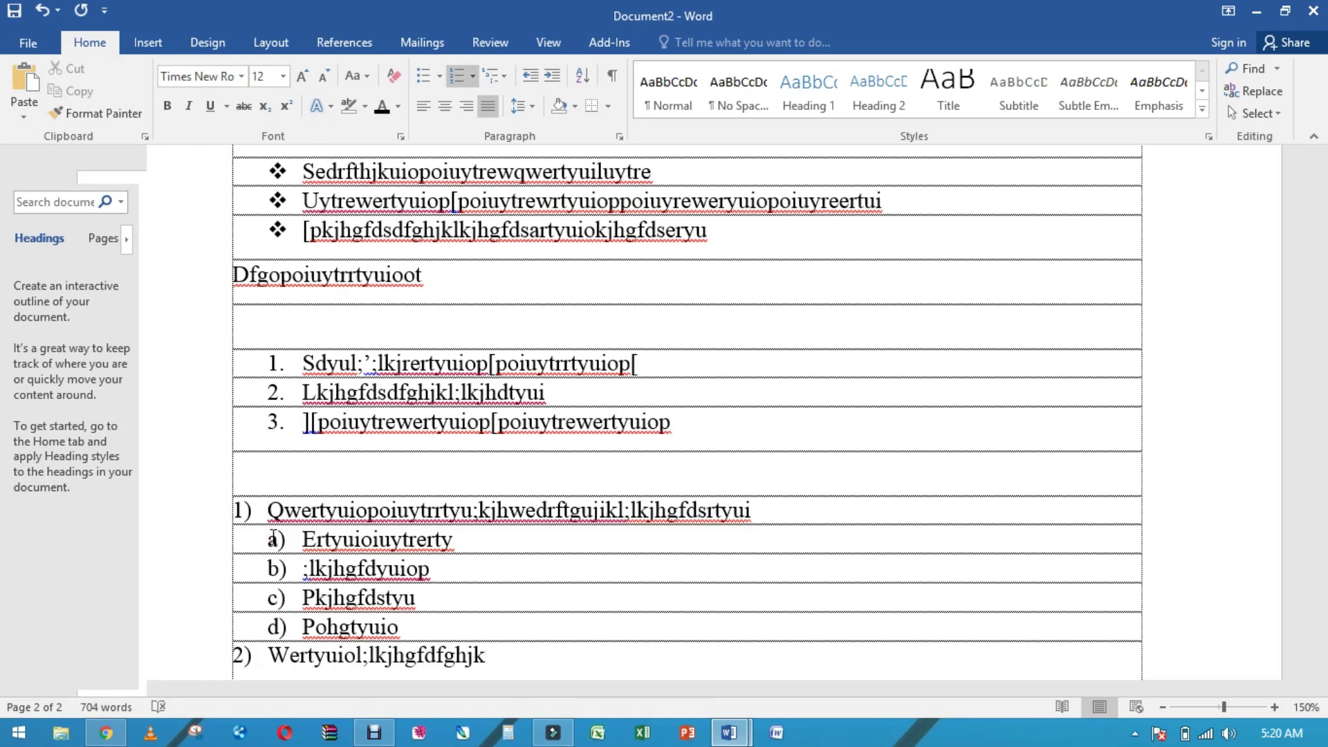
type("dfgnhjkl;lkjhfddfghj")
key("Return")
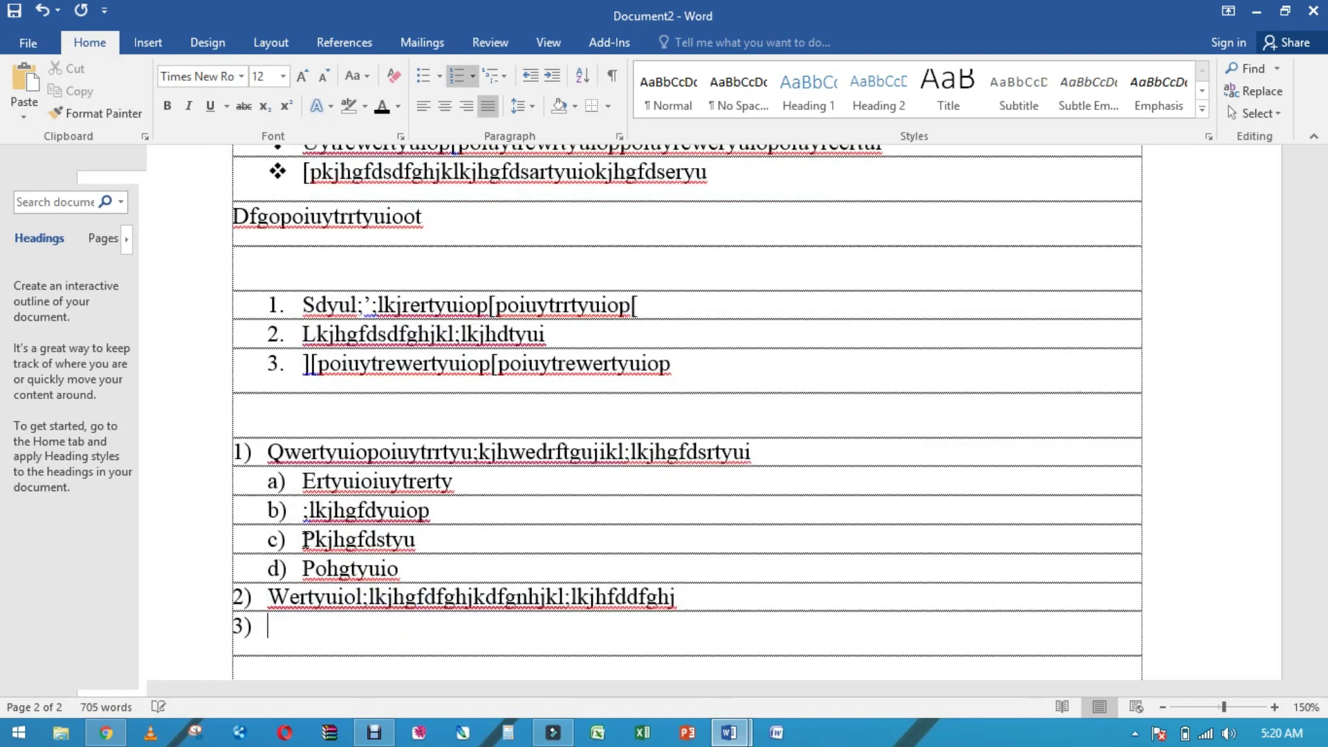
key("Tab")
type("Dfghjkl;")
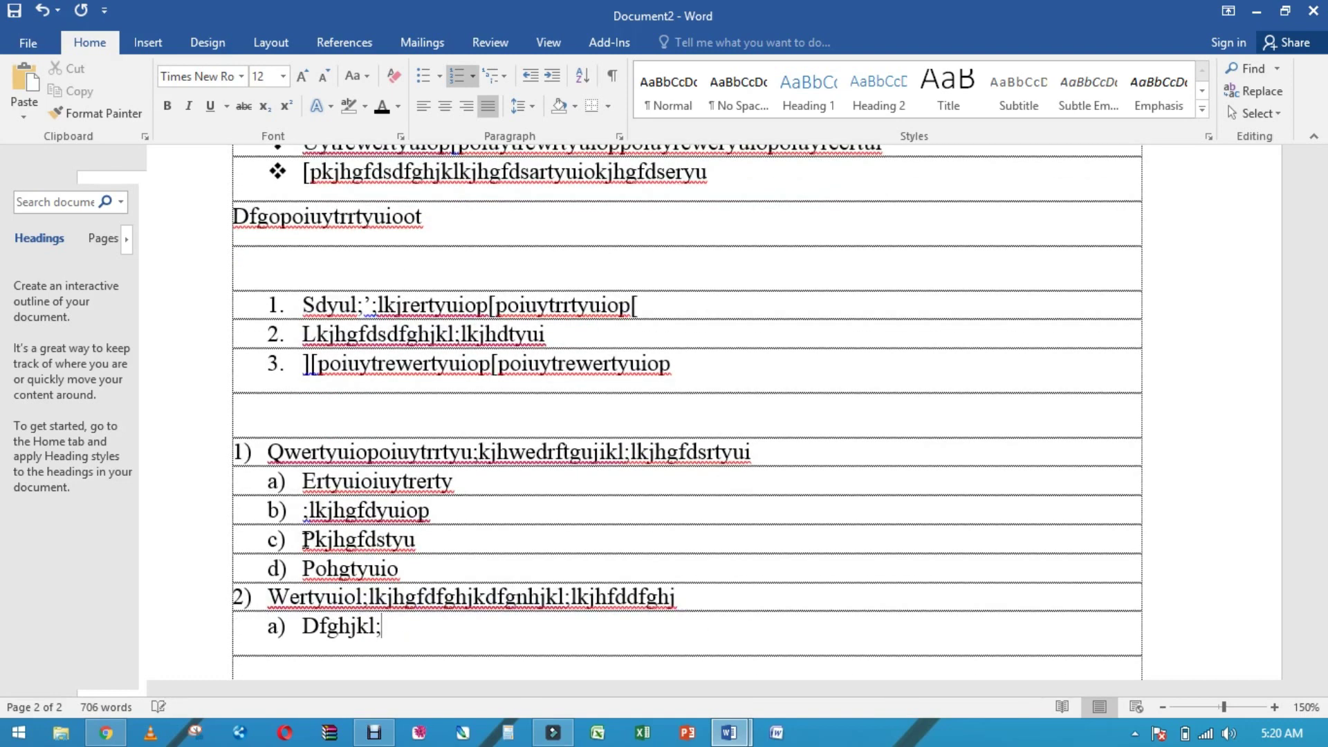
key("Return")
key("shift+Tab")
key("Return")
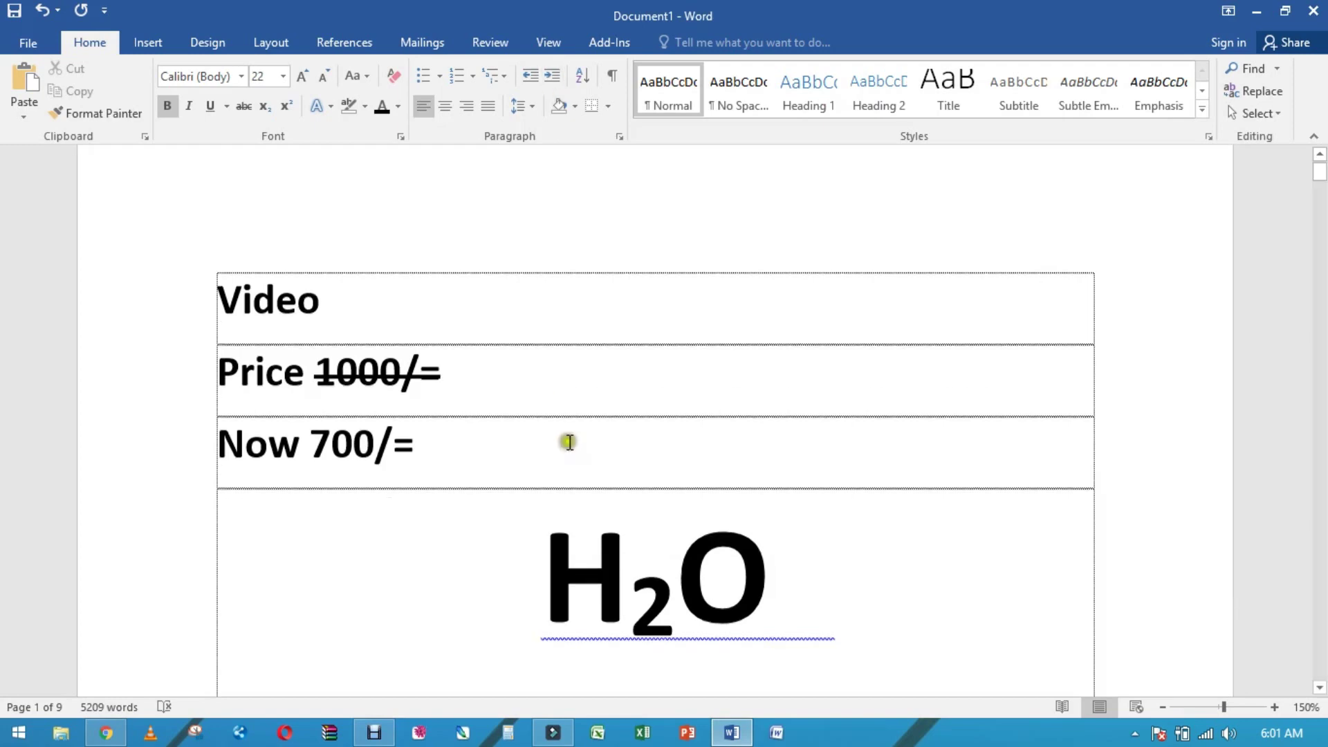
scroll(563, 441, "down", 5)
scroll(563, 436, "down", 5)
scroll(635, 377, "down", 2)
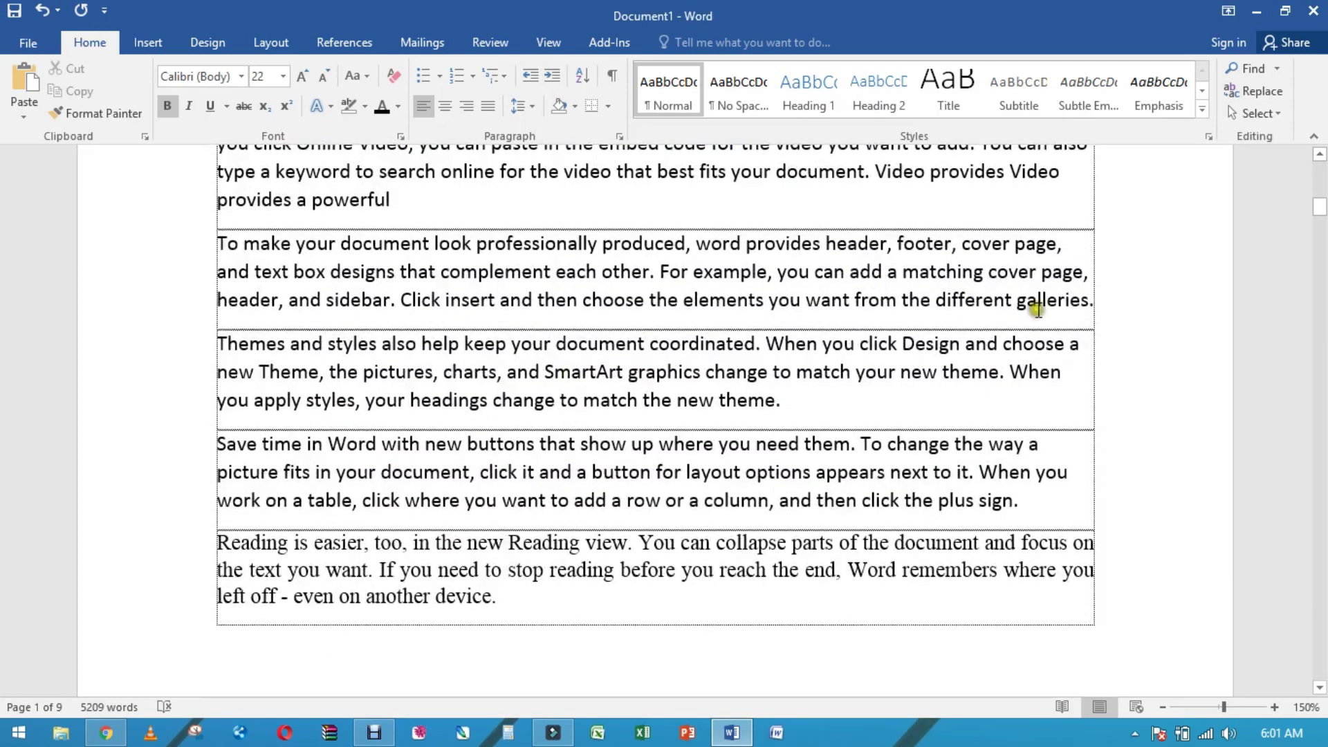
left_click_drag(1096, 310, 217, 241)
left_click(550, 76)
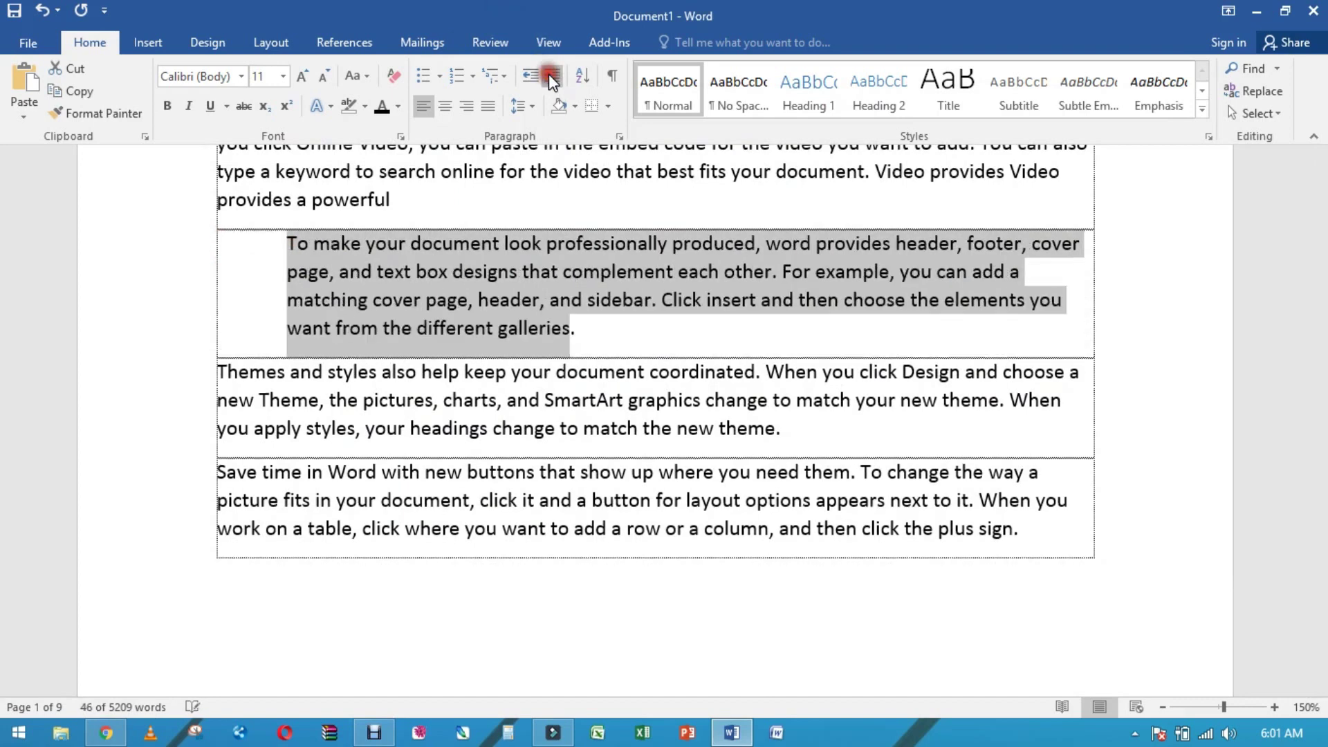
left_click(551, 76)
left_click(551, 76)
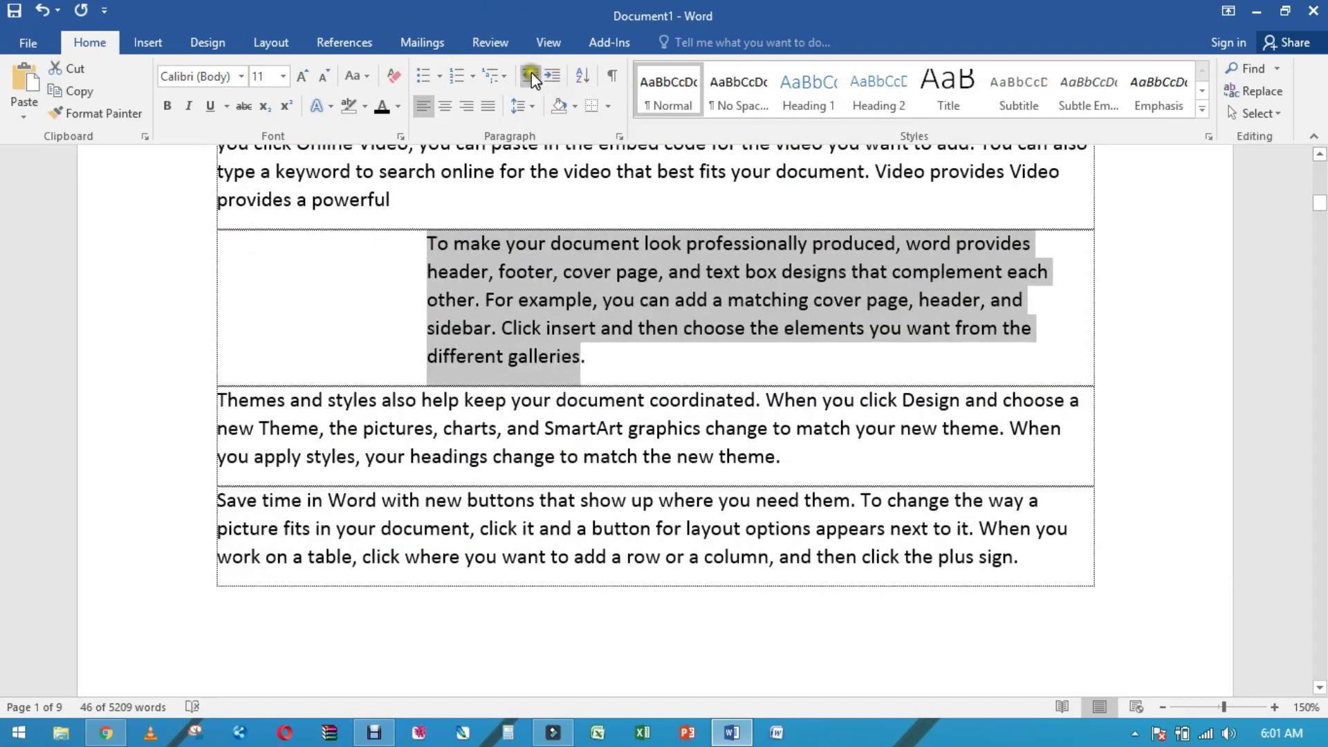
left_click(531, 74)
left_click(531, 73)
left_click(531, 75)
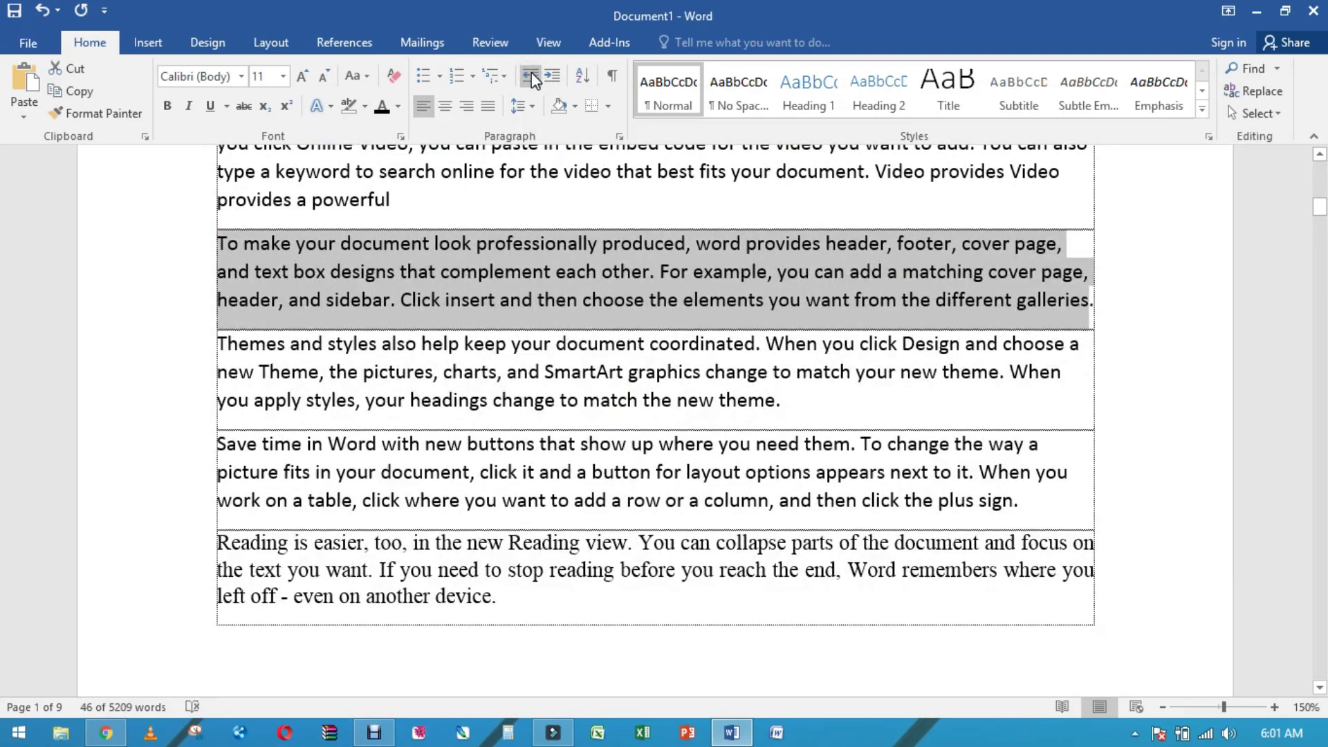
scroll(523, 192, "up", 5)
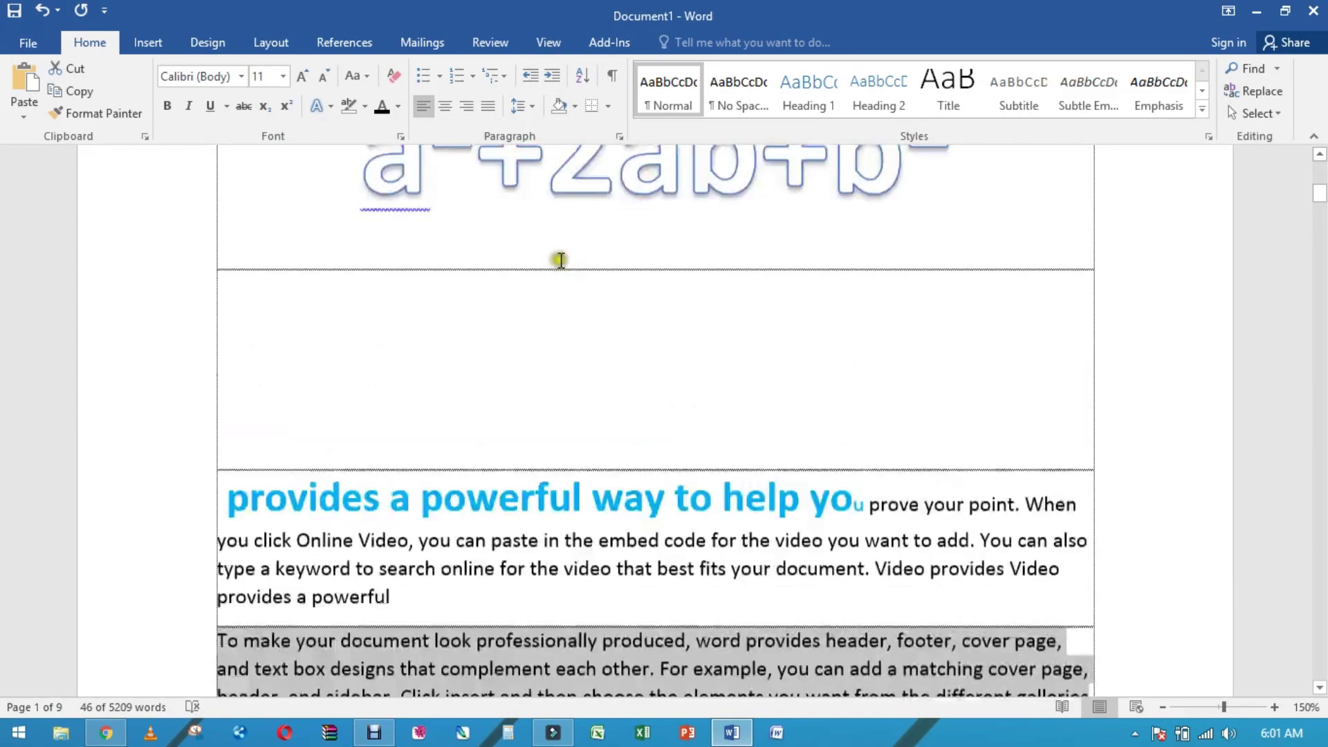
scroll(557, 261, "up", 5)
scroll(557, 261, "down", 5)
scroll(574, 313, "down", 5)
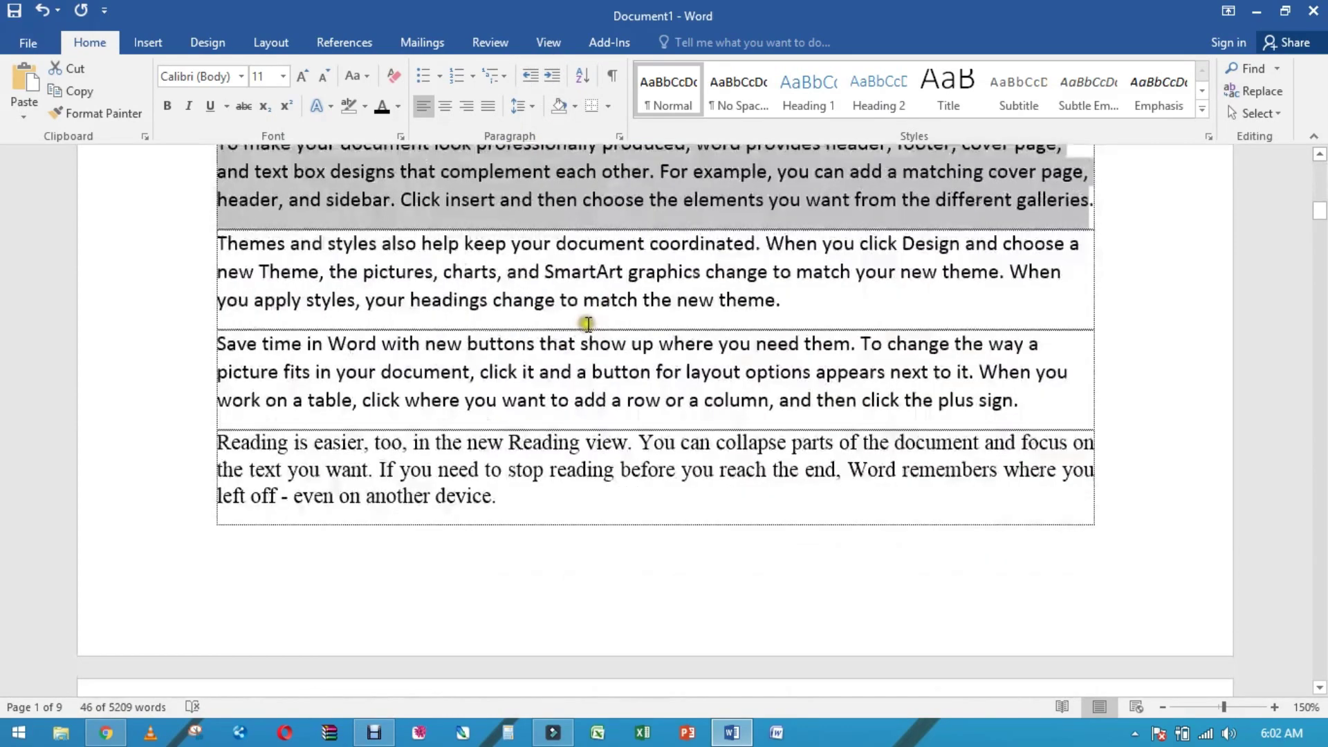
scroll(587, 332, "down", 5)
scroll(588, 326, "down", 5)
scroll(588, 338, "down", 5)
scroll(583, 354, "down", 5)
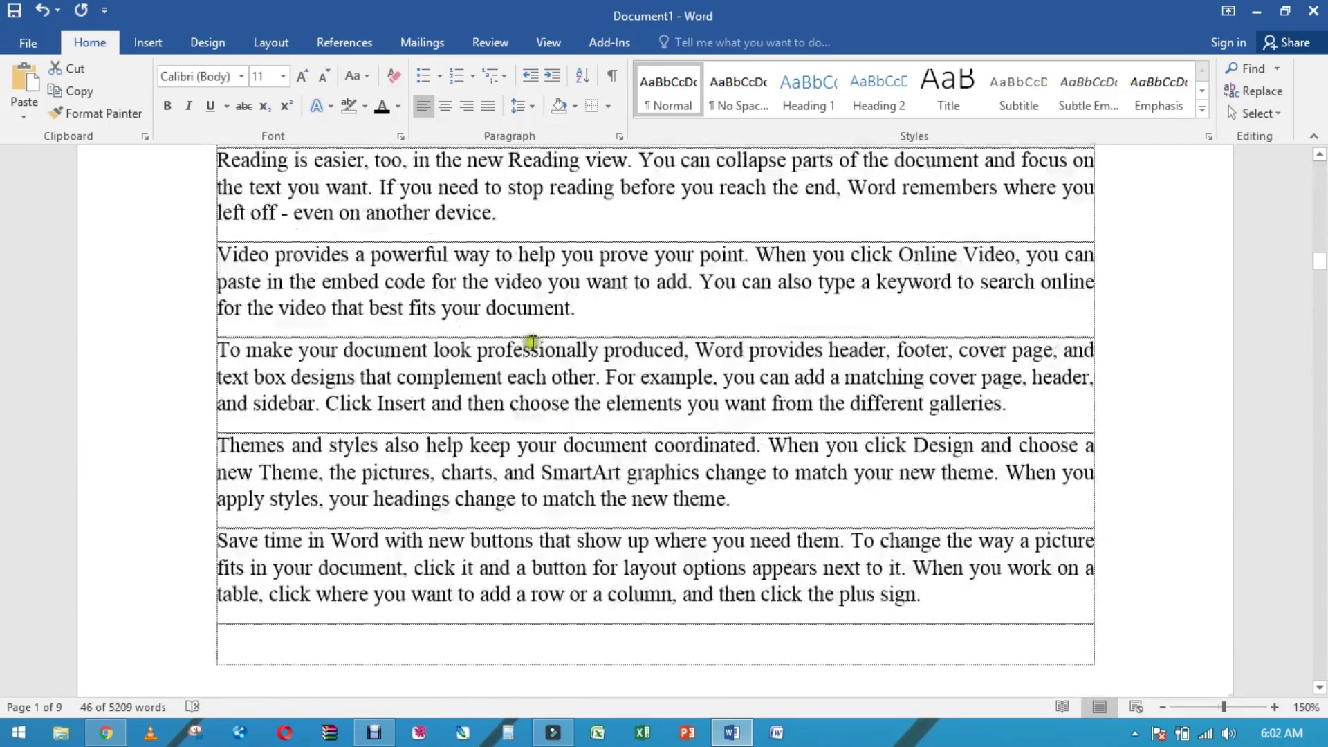
scroll(442, 304, "up", 1)
left_click(553, 192)
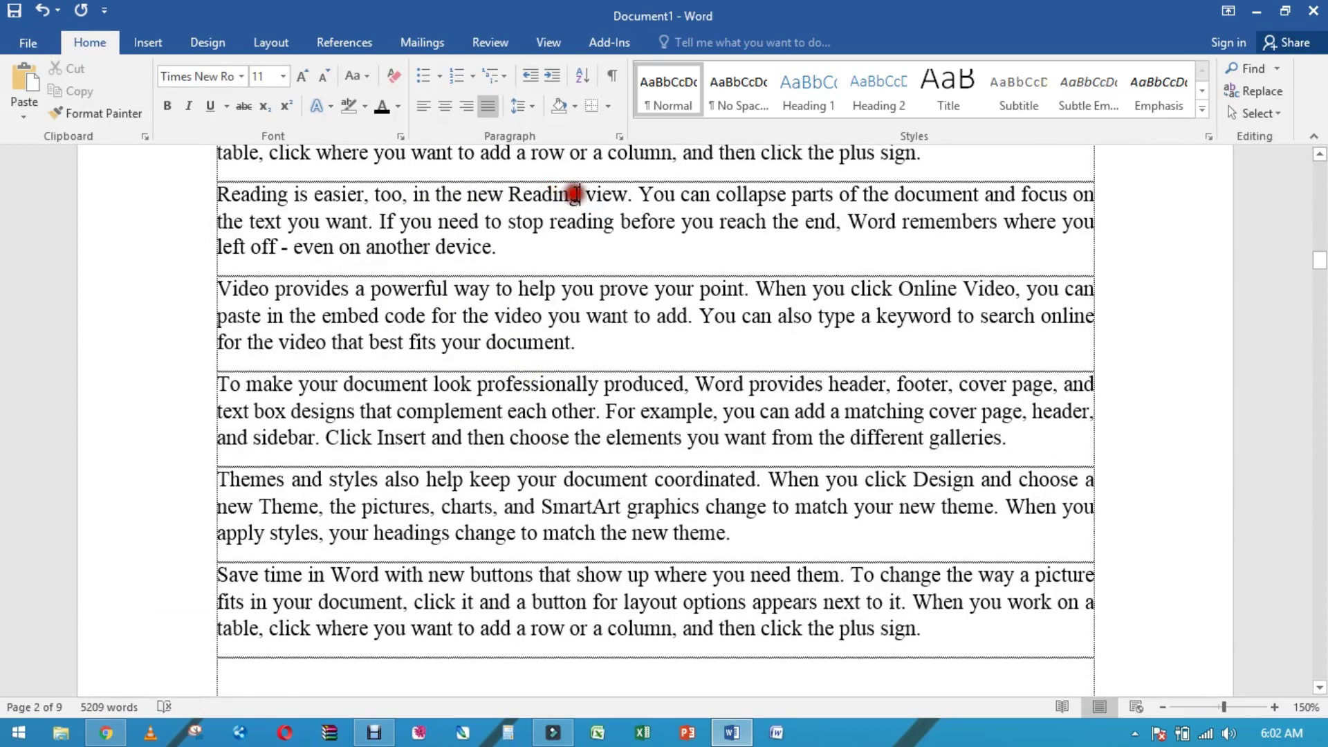
Split the Reading paragraph before 'view', 'and focus', 'stop reading', 'Word remembers', 'even on another device', then select all six lines
key("Return")
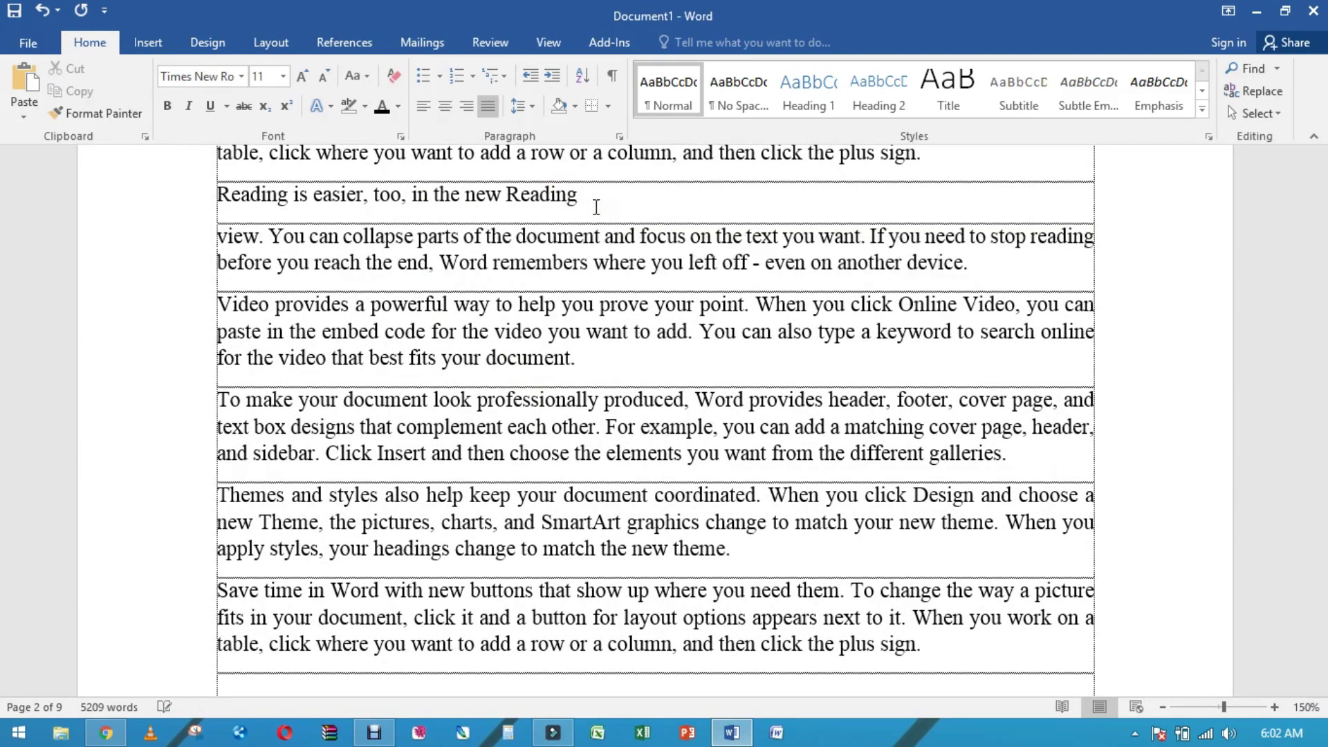
left_click(607, 240)
key("Return")
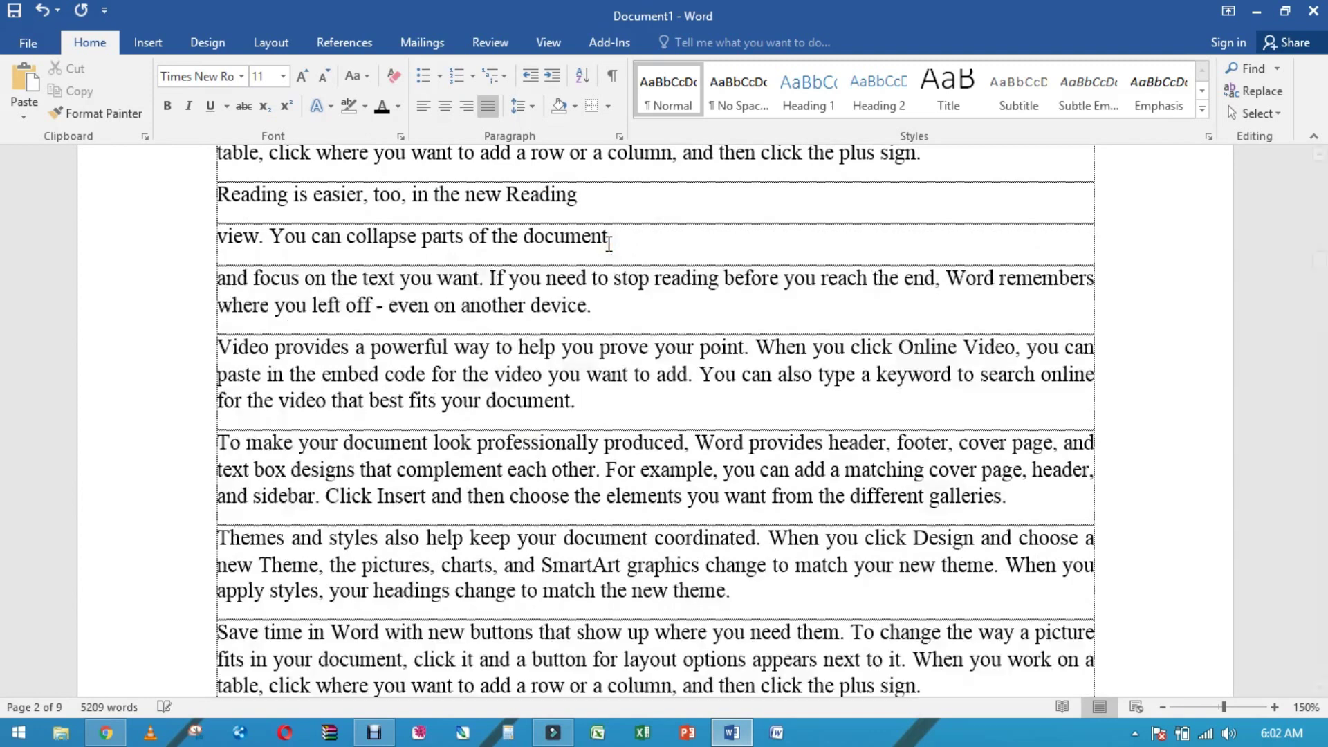
left_click(618, 285)
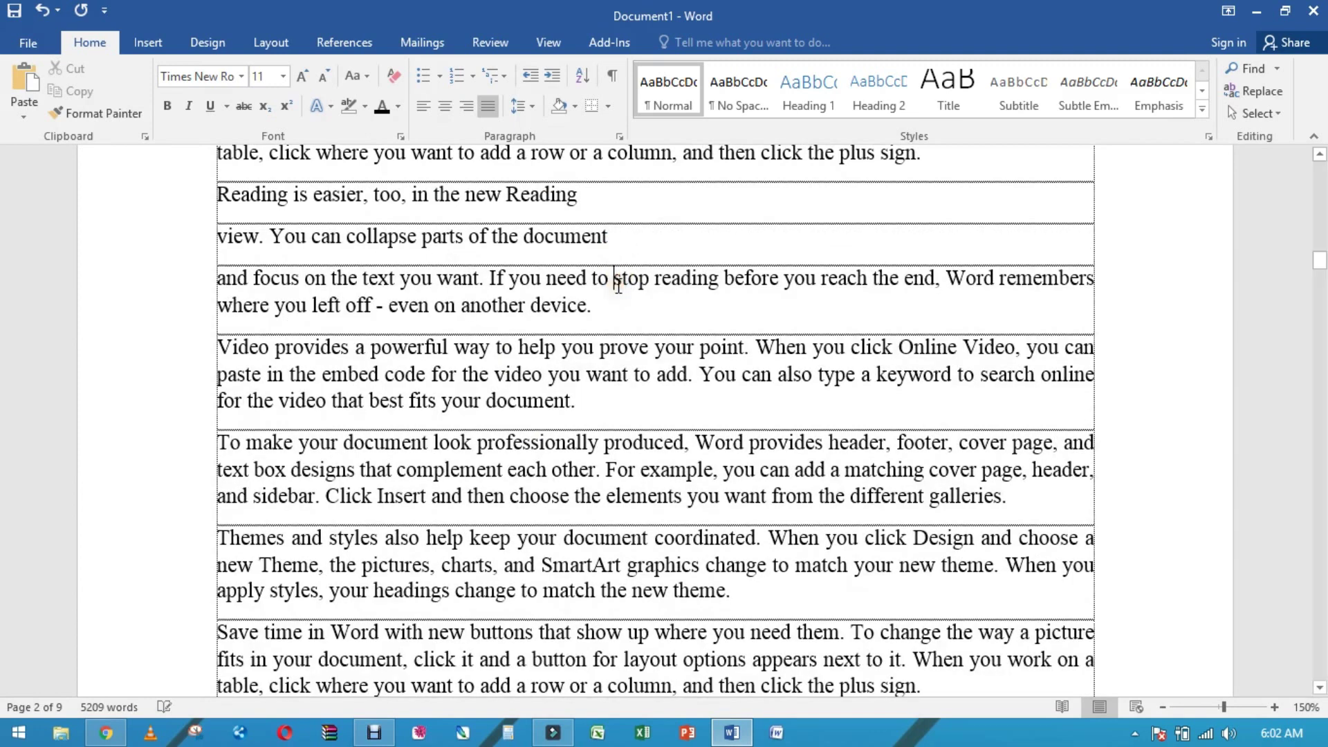
key("Return")
left_click(551, 322)
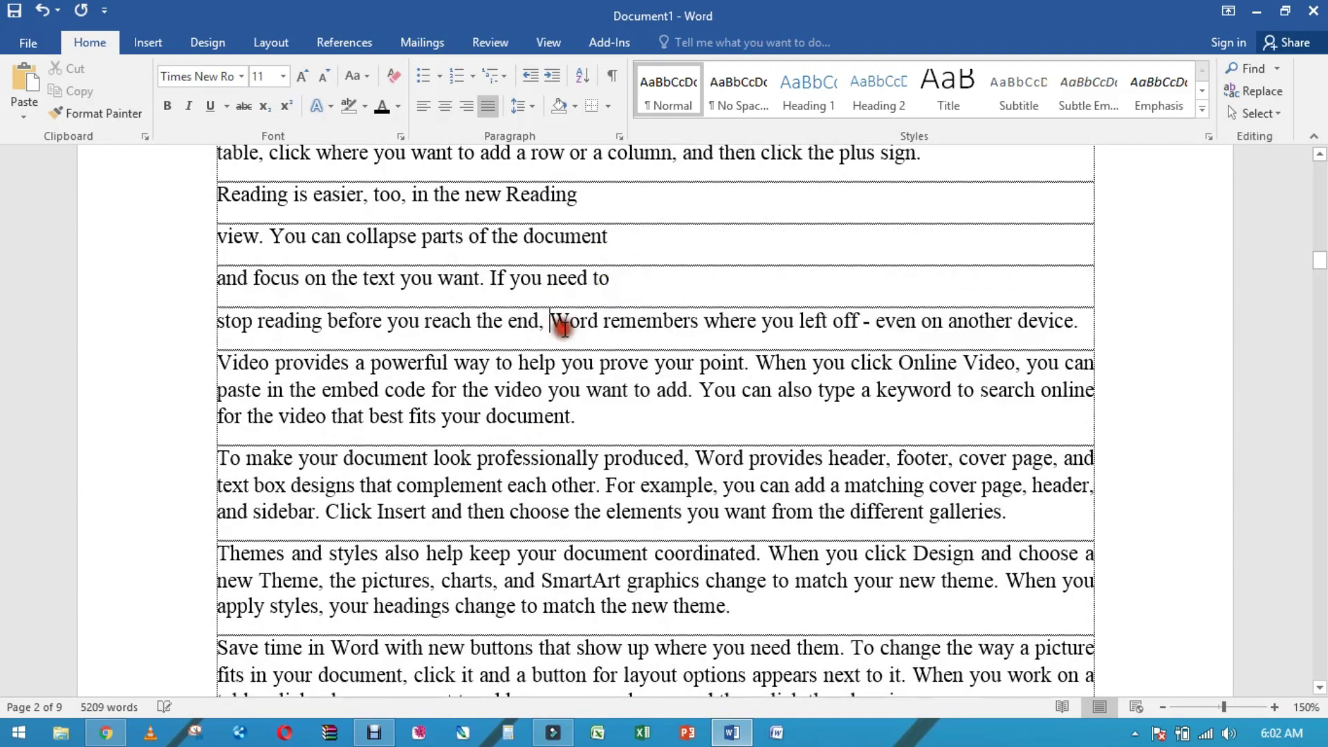
key("Return")
left_click(541, 362)
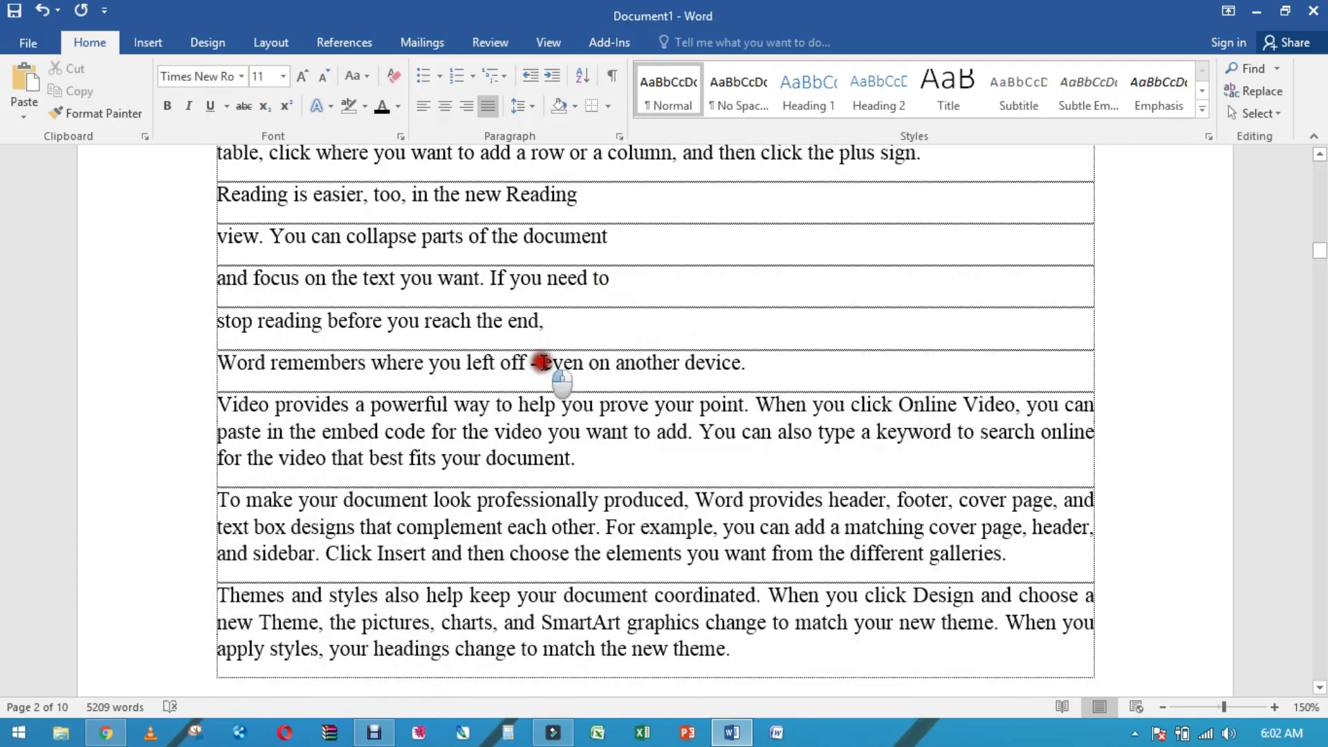
key("Return")
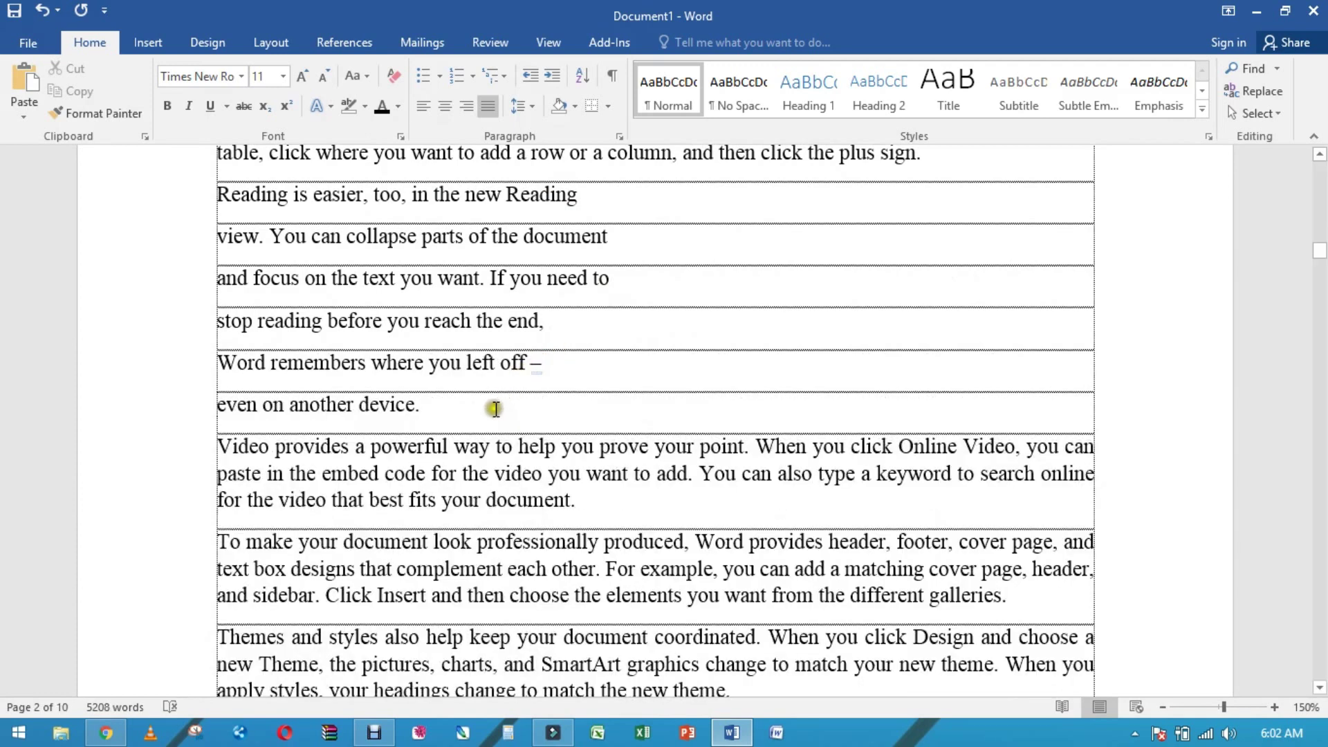
left_click_drag(492, 406, 227, 192)
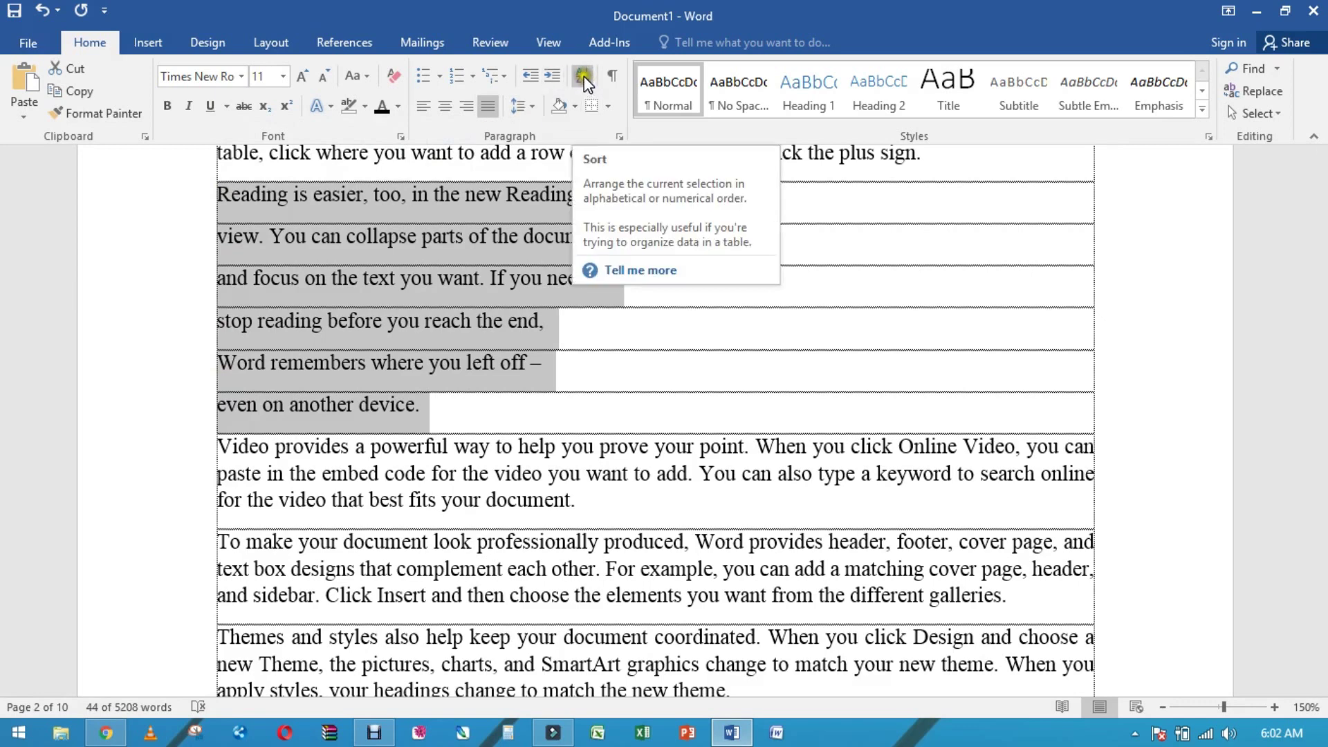
Sort the six Reading lines A–Z by paragraph text, then show formatting marks
left_click(588, 77)
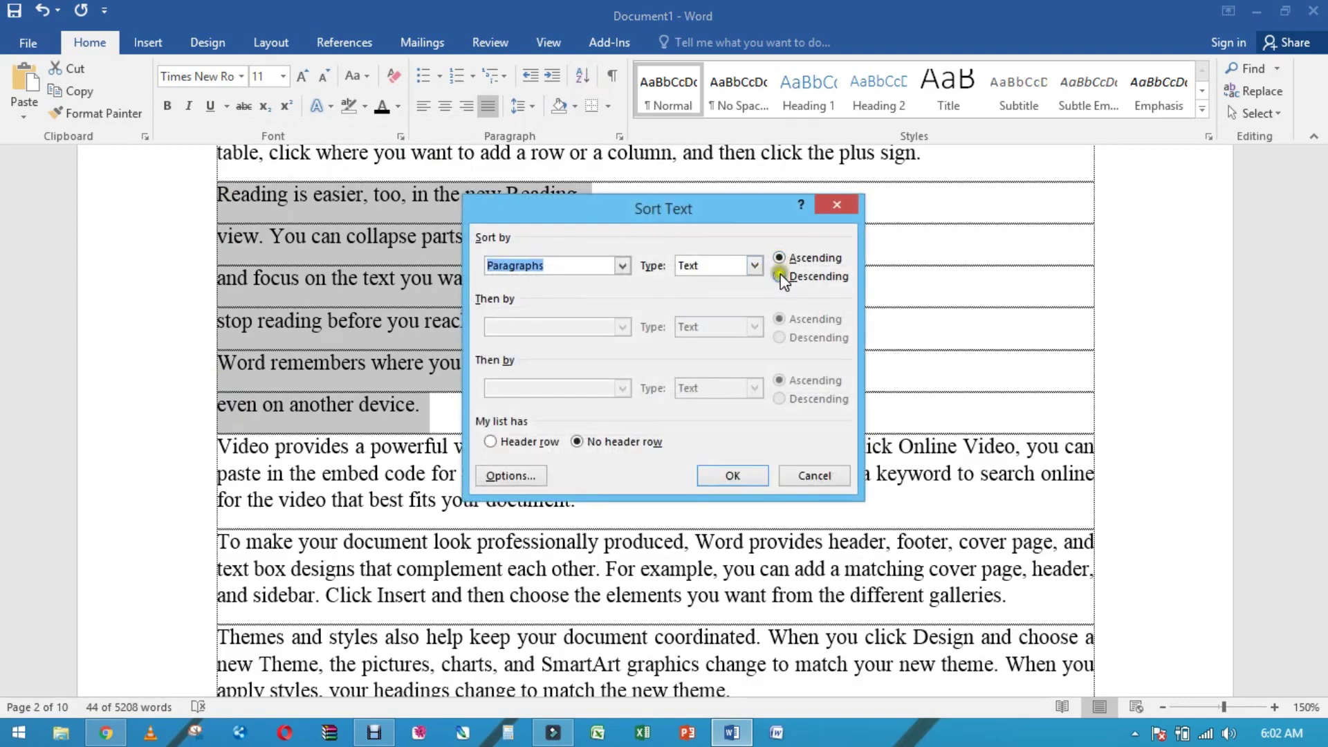
left_click(779, 276)
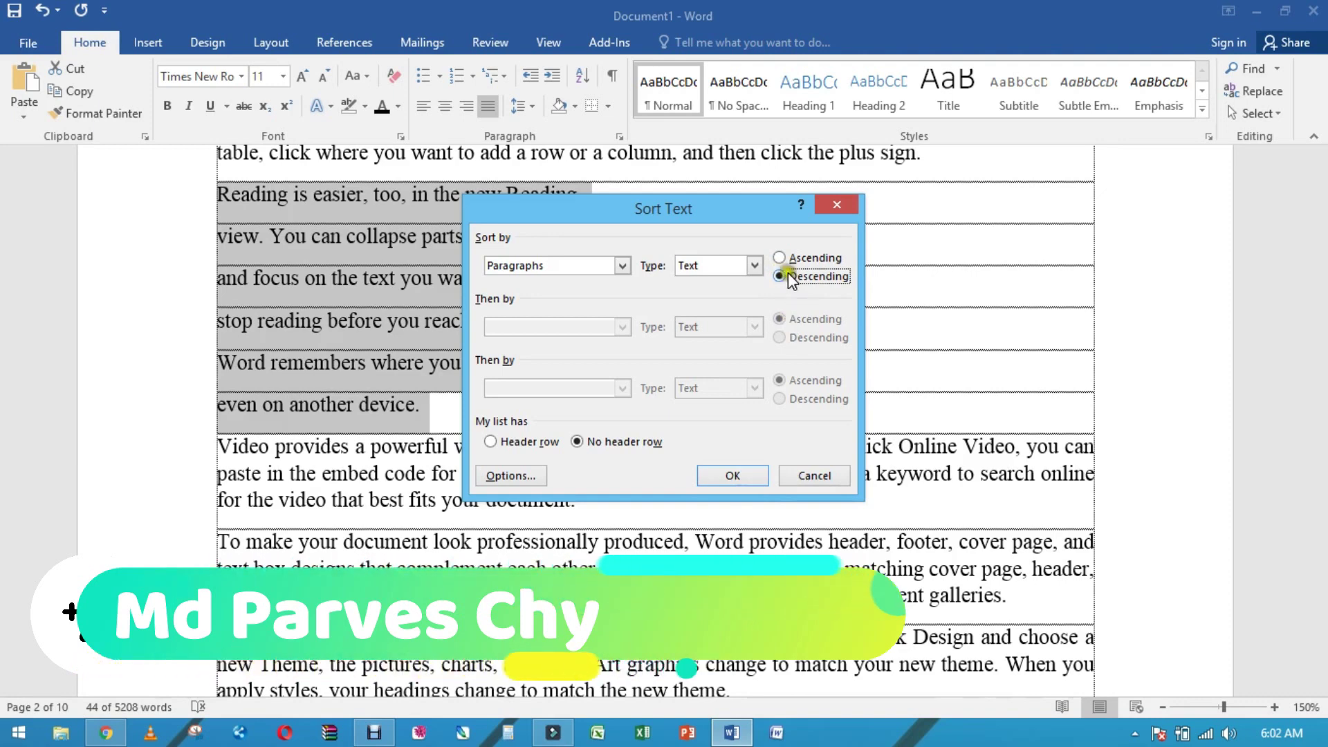
left_click(781, 258)
left_click(752, 473)
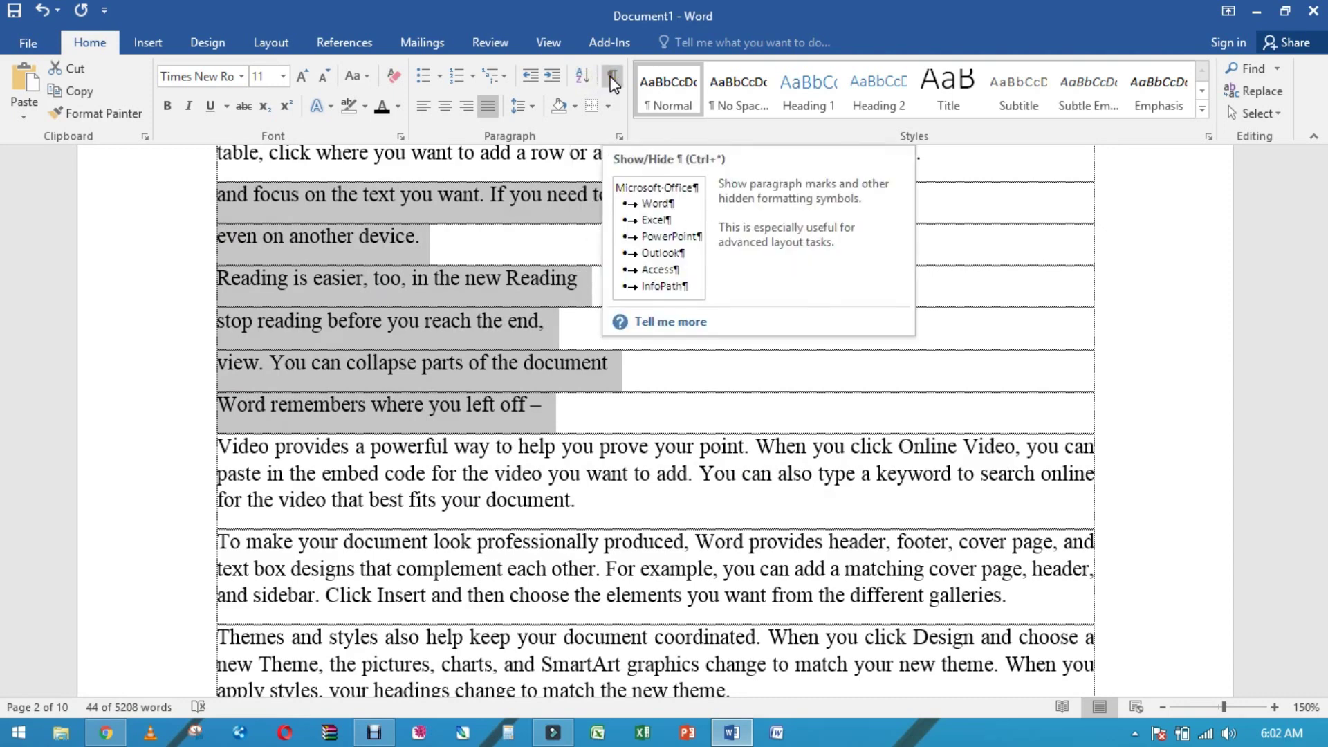
left_click(611, 76)
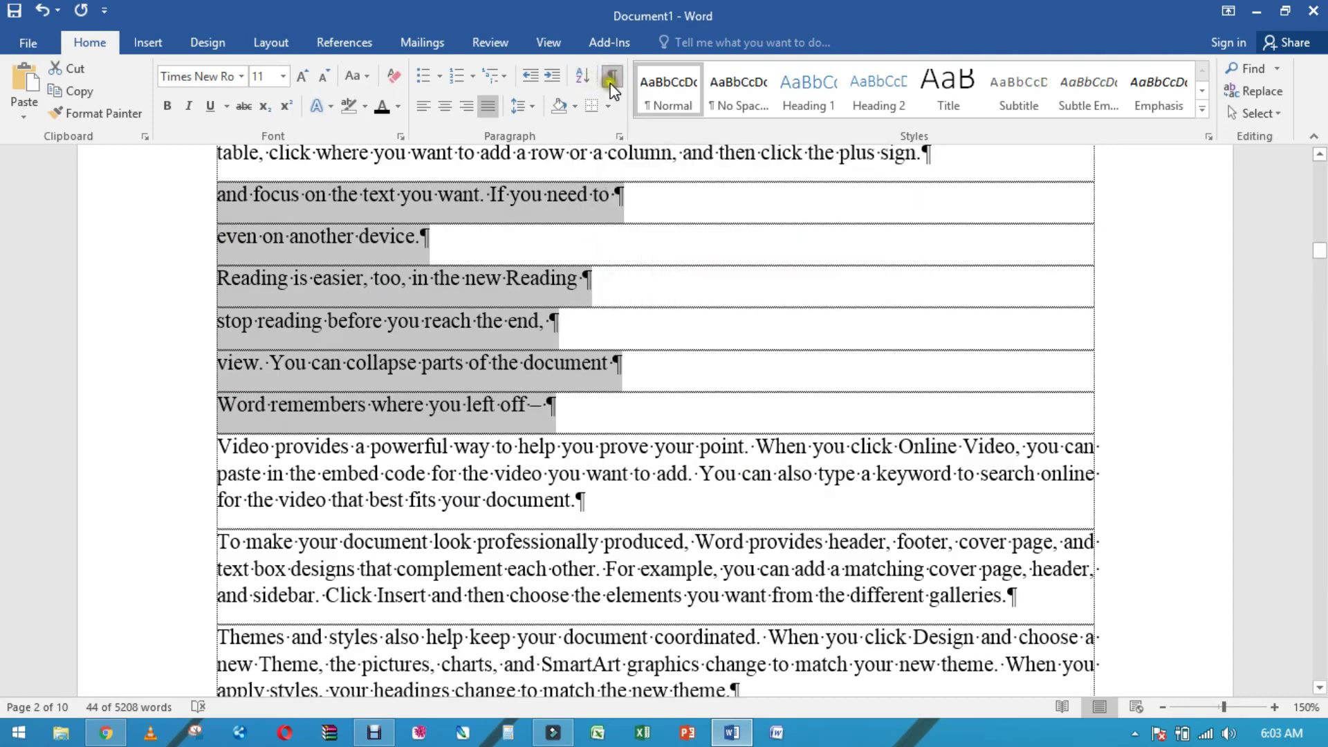
Deselect the sorted lines and hide the paragraph marks again
left_click(594, 278)
left_click(445, 236)
left_click(616, 185)
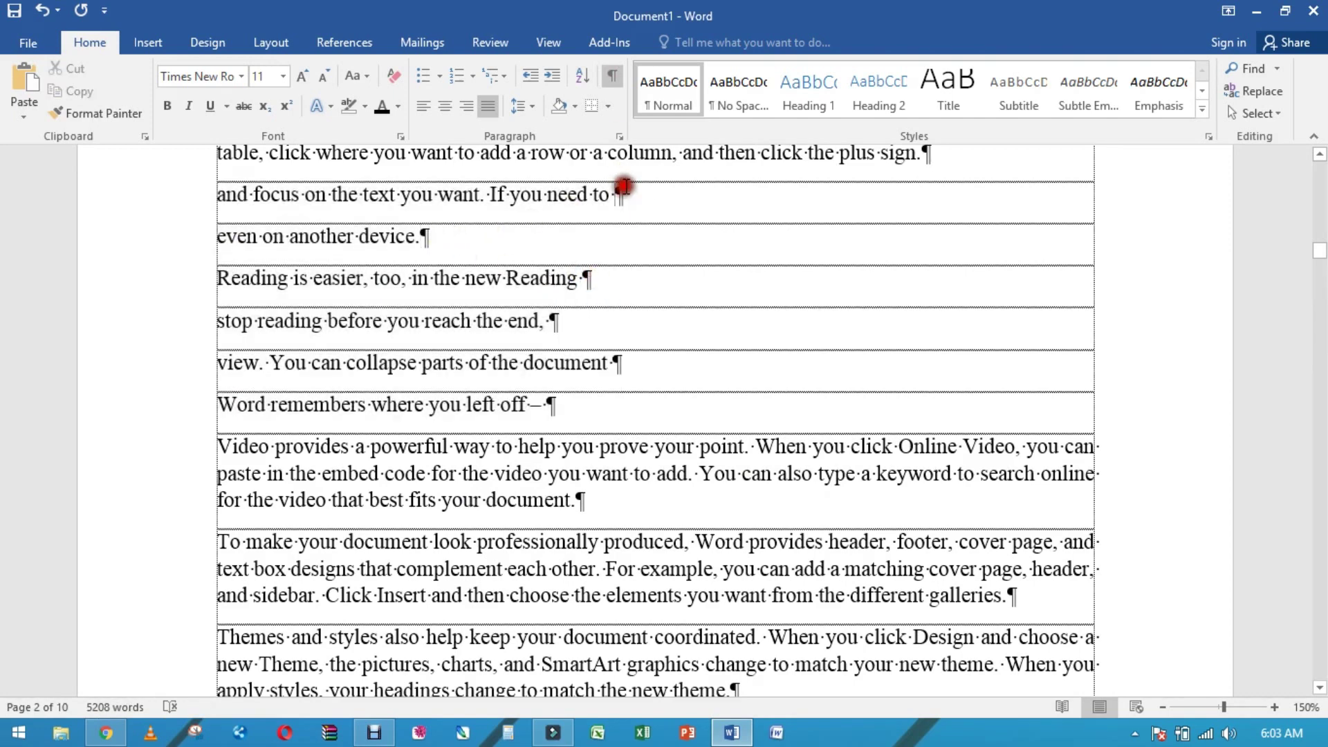
left_click(611, 75)
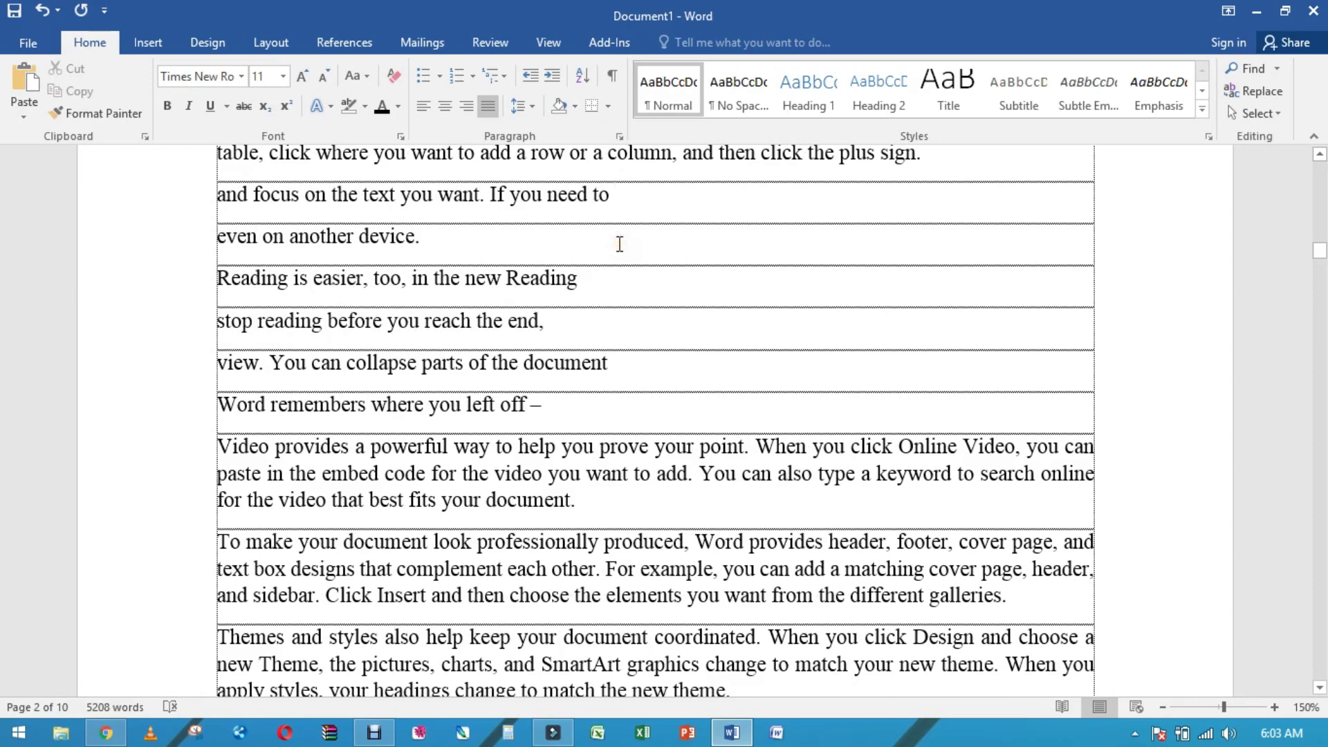
Left-align the six sorted lines after trying centre and right alignment
mouse_move(556, 408)
left_mouse_down()
mouse_move(430, 302)
mouse_move(204, 189)
mouse_move(216, 182)
left_mouse_up()
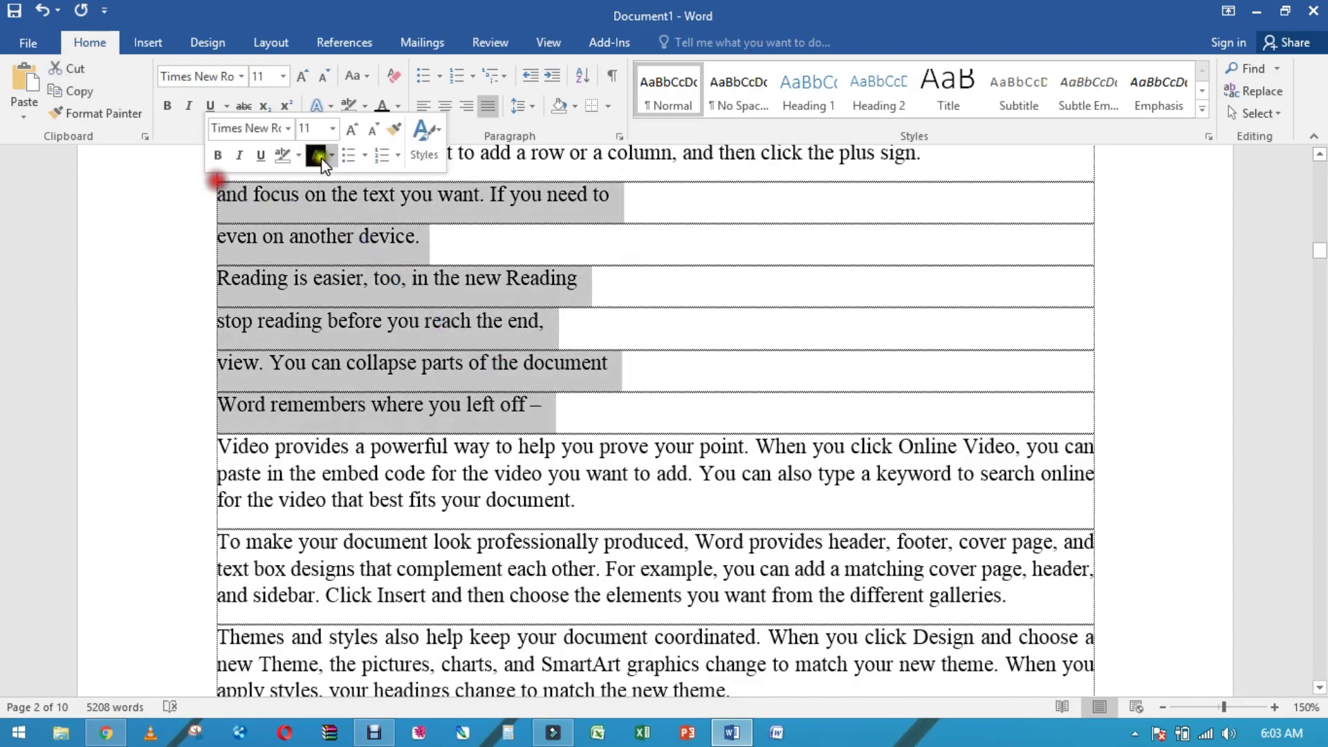
left_click(422, 104)
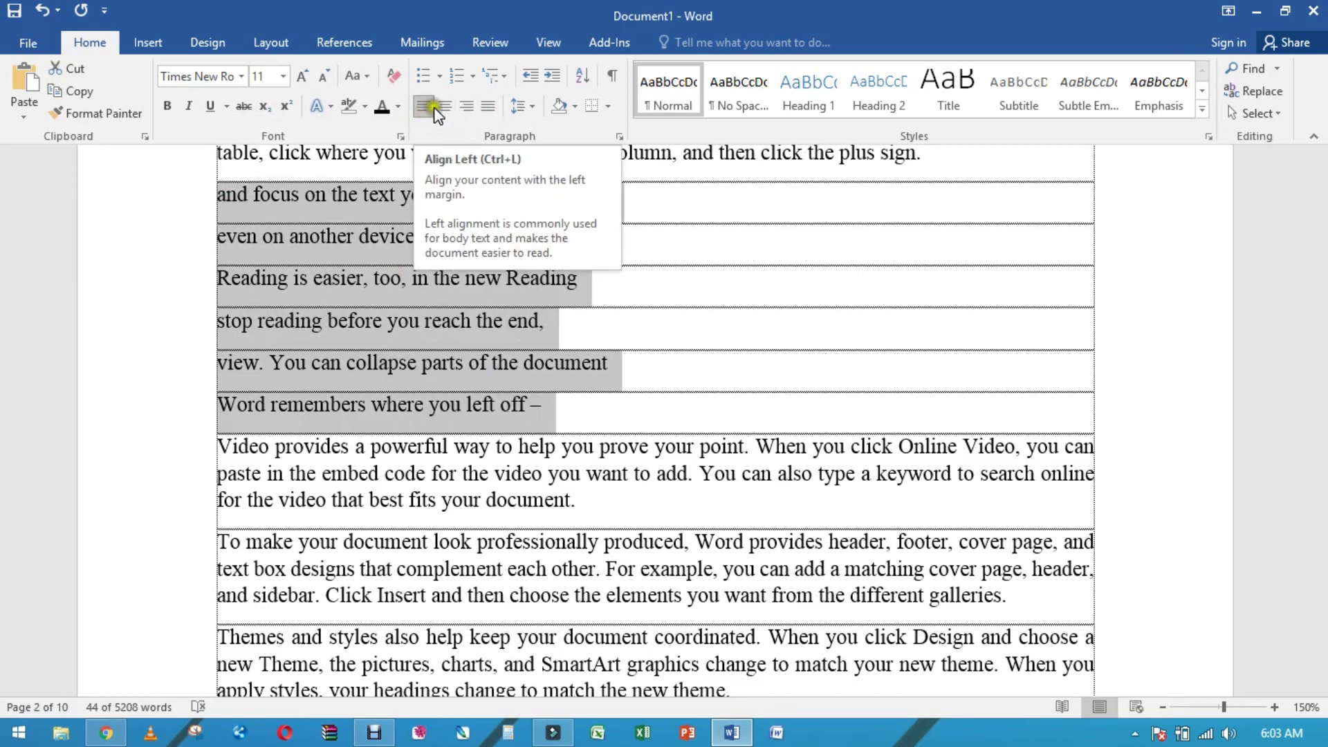
left_click(444, 107)
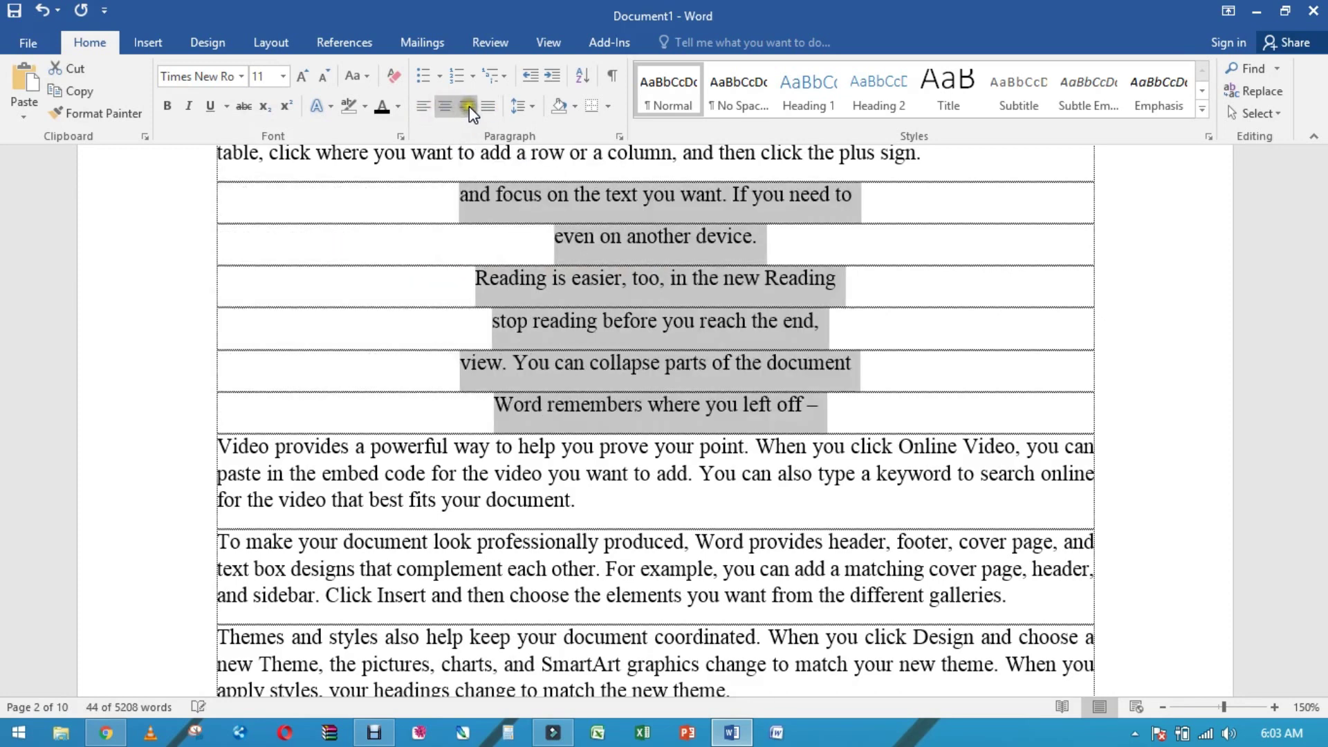
left_click(468, 106)
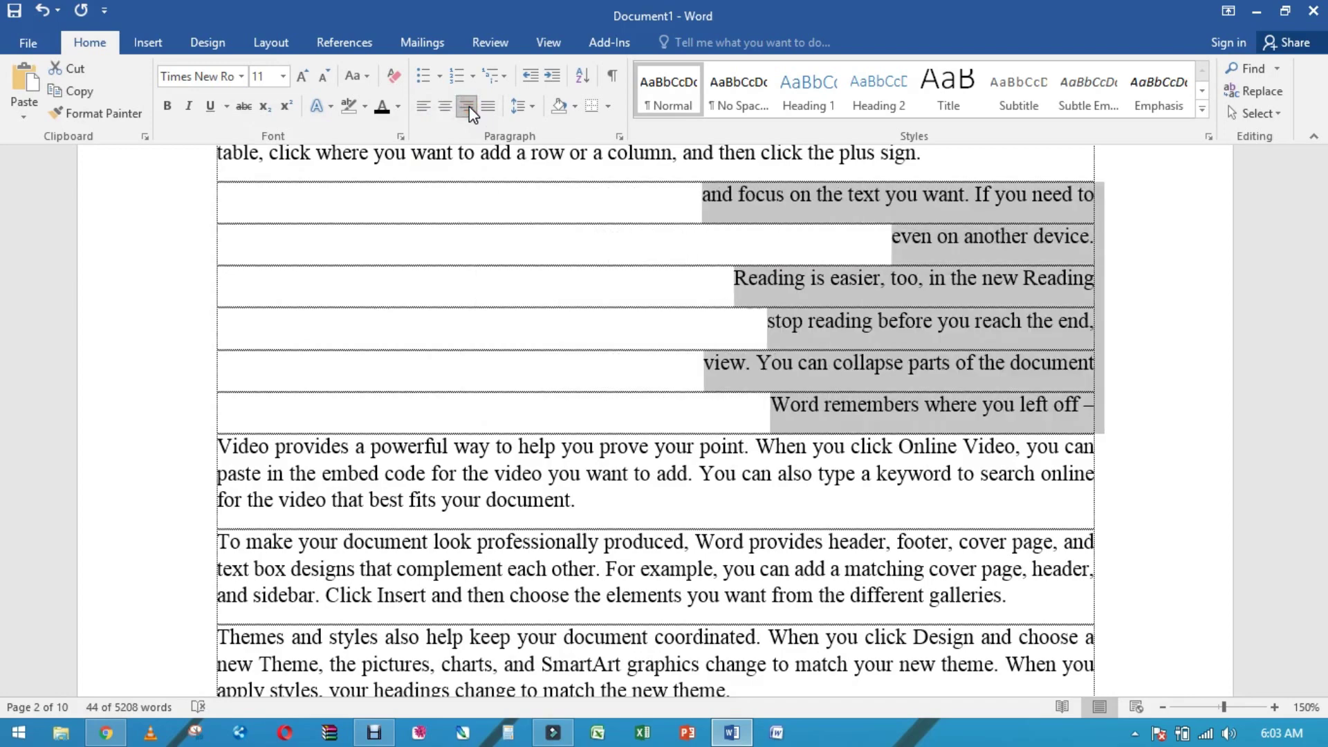
left_click(441, 110)
left_click(426, 107)
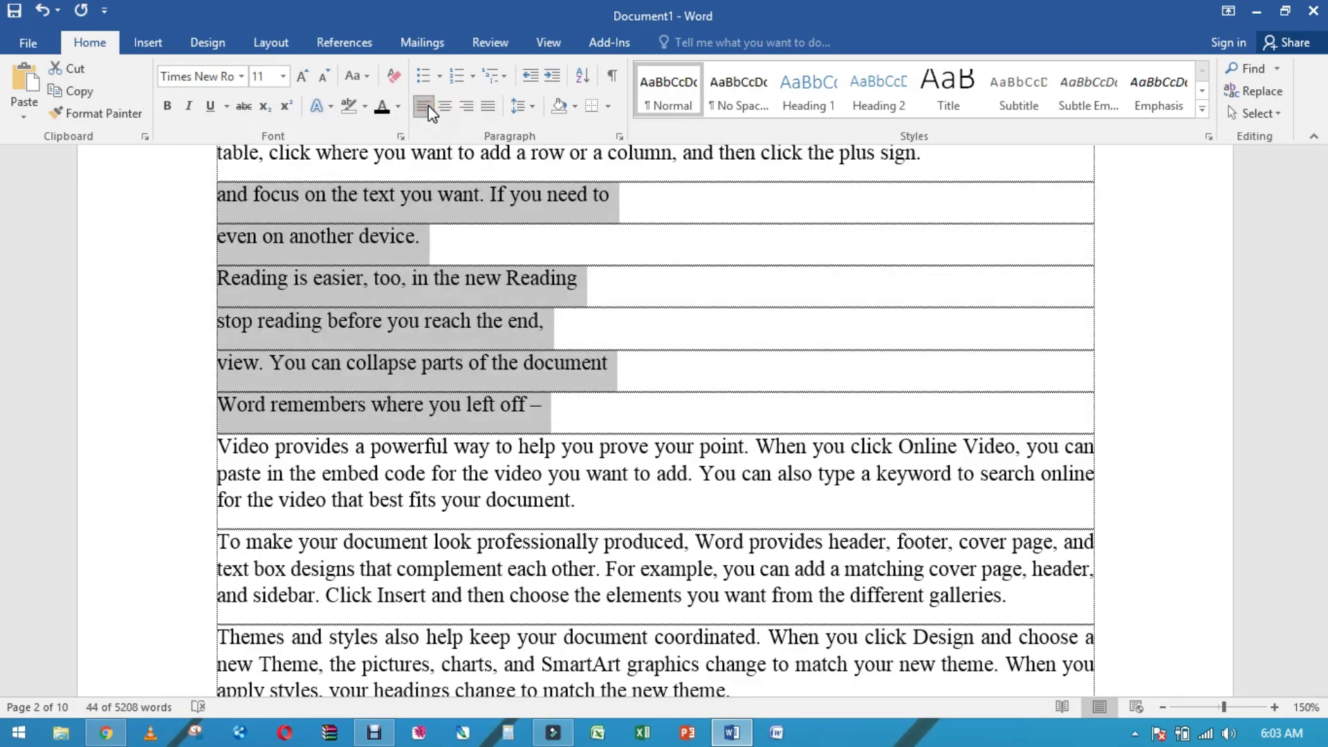
scroll(741, 415, "down", 3)
scroll(766, 410, "down", 3)
left_click_drag(766, 410, 221, 166)
left_click(421, 97)
left_click(427, 107)
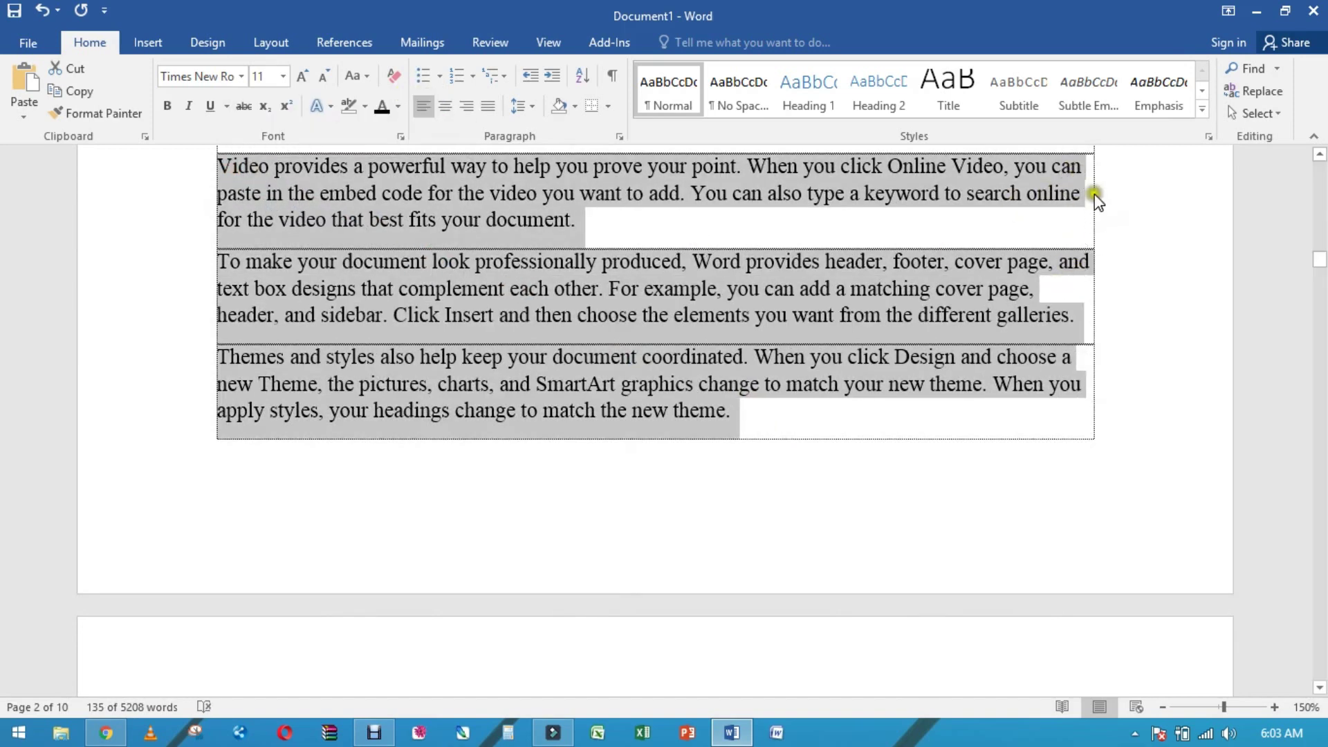
left_click(488, 105)
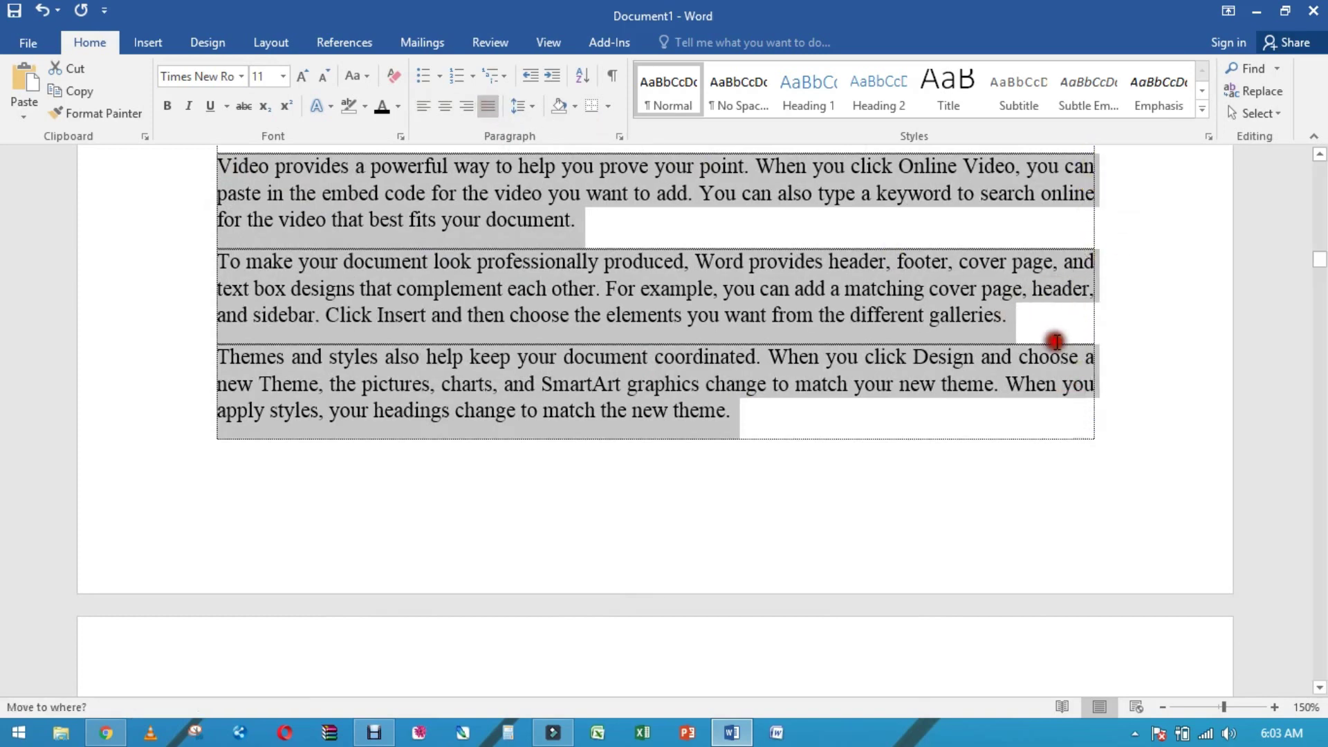
left_click(1063, 383)
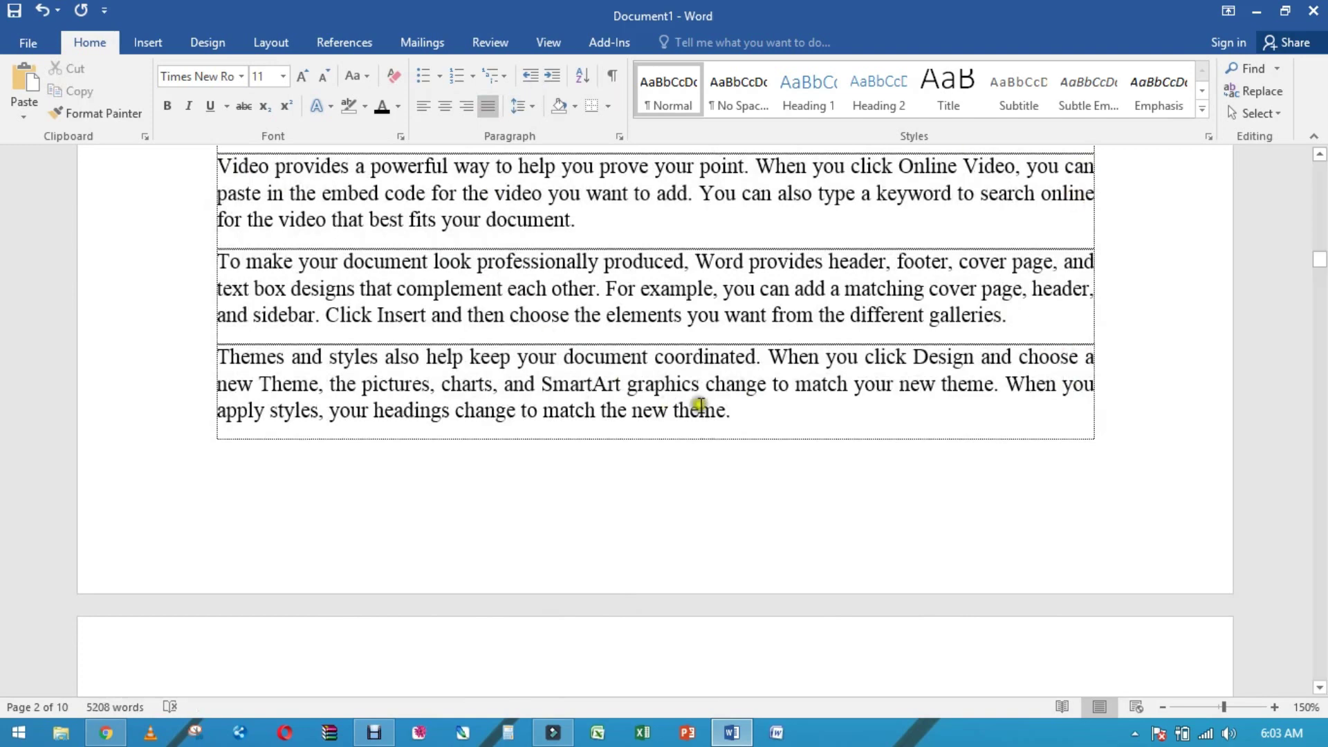
left_click_drag(740, 411, 219, 166)
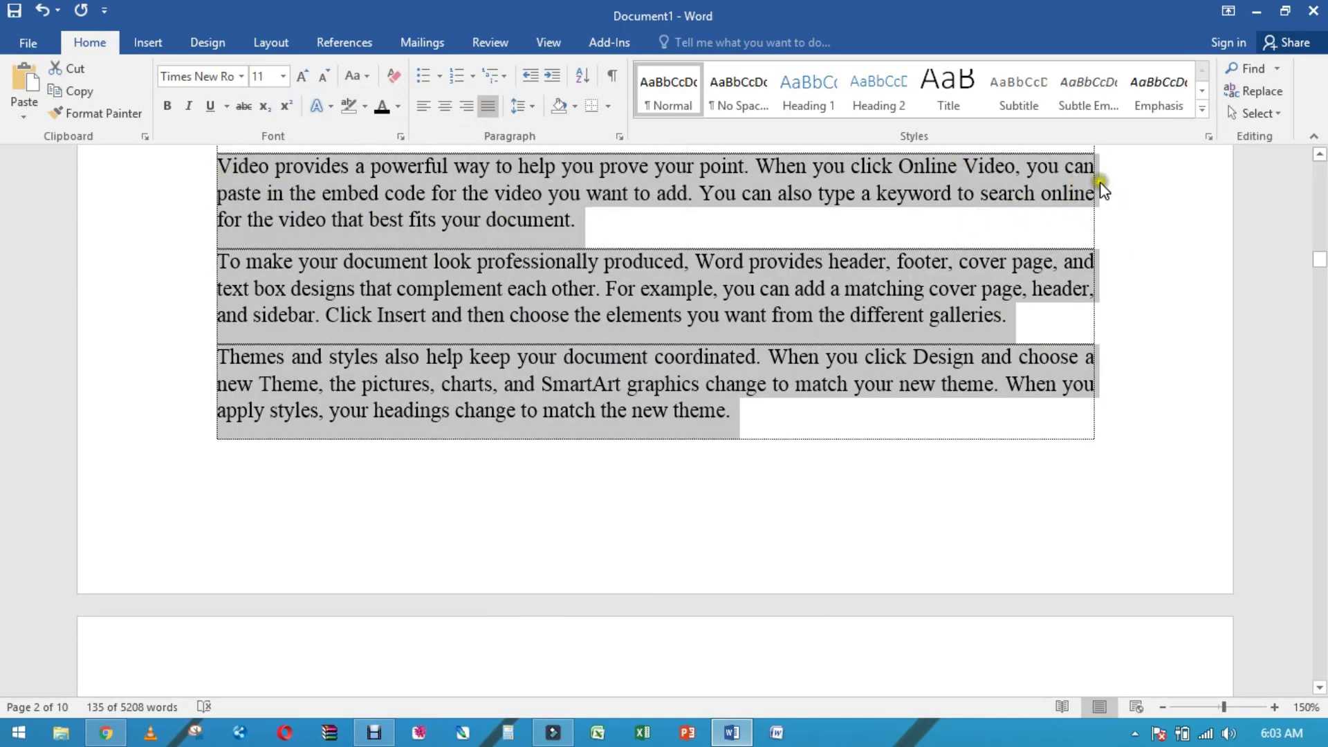
left_click(939, 250)
left_click_drag(733, 411, 235, 158)
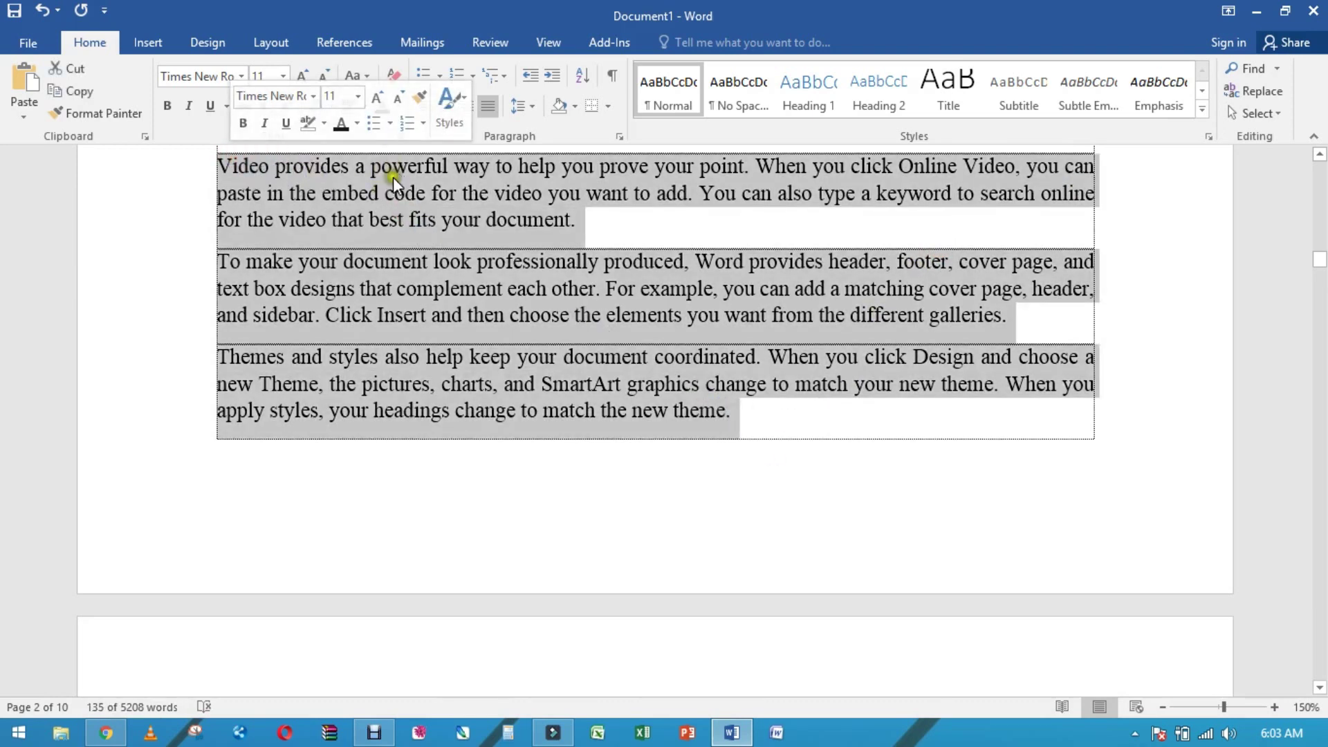
Set the Video and To make paragraphs to 2.0 line spacing
left_click(517, 107)
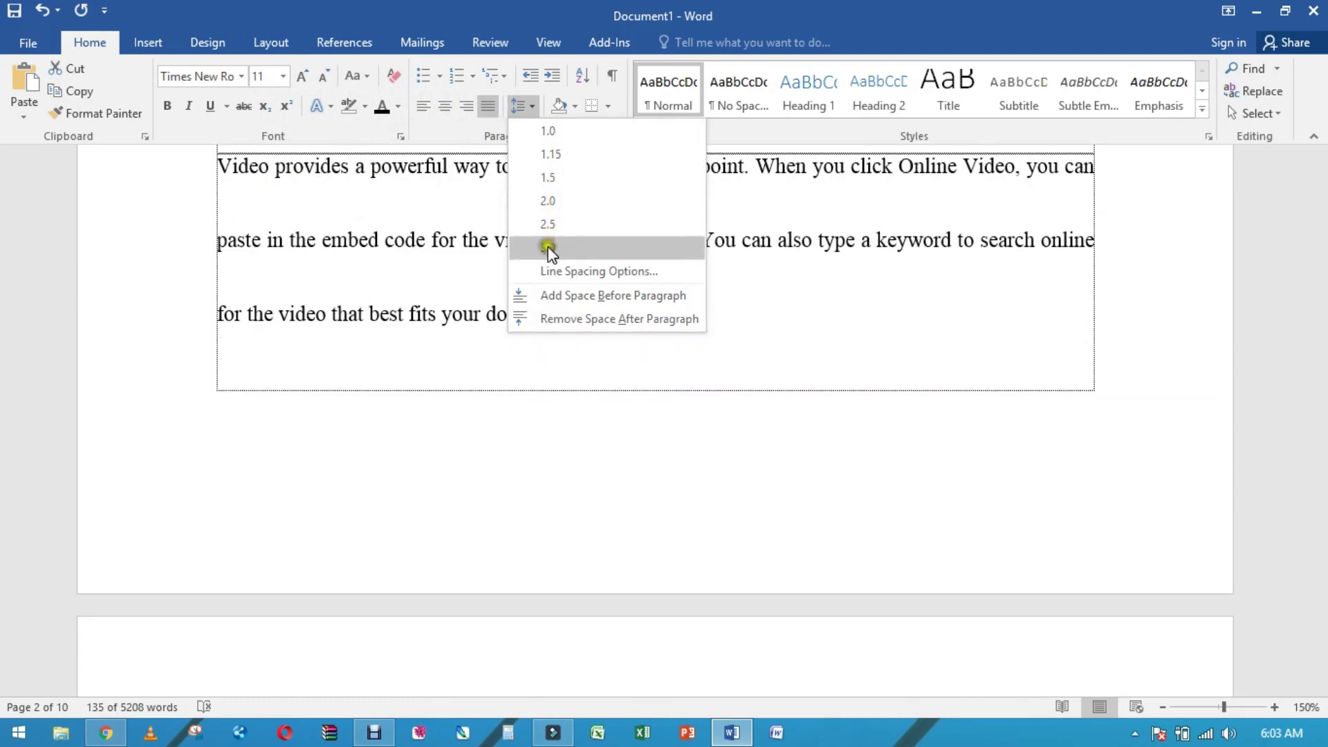
left_click(550, 201)
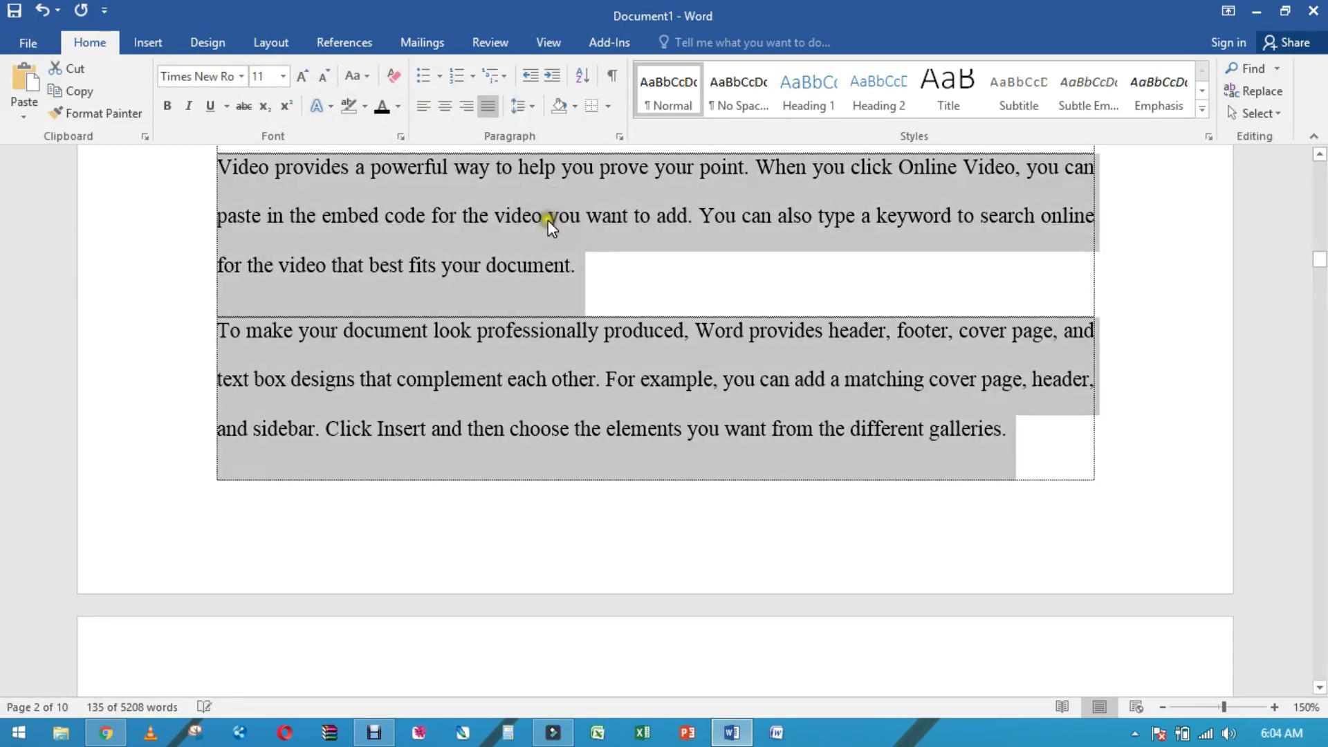
left_click(528, 106)
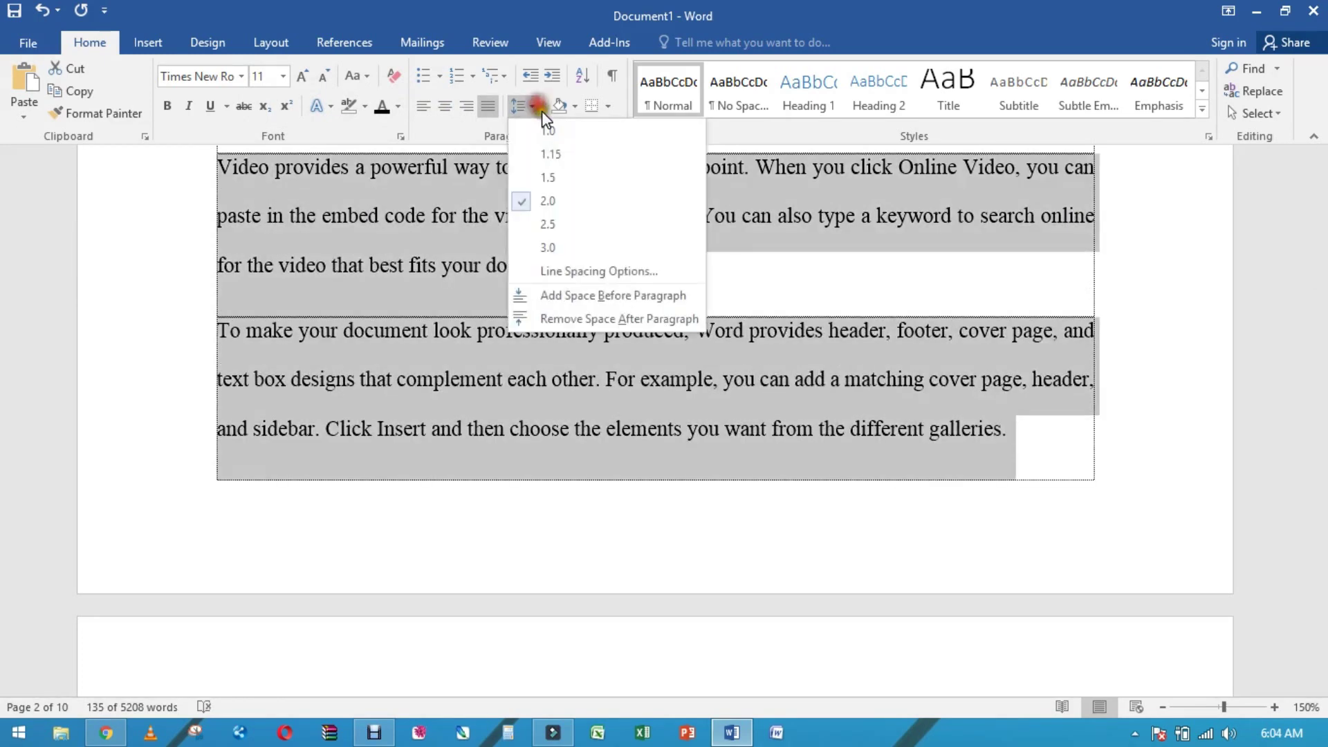
left_click(451, 205)
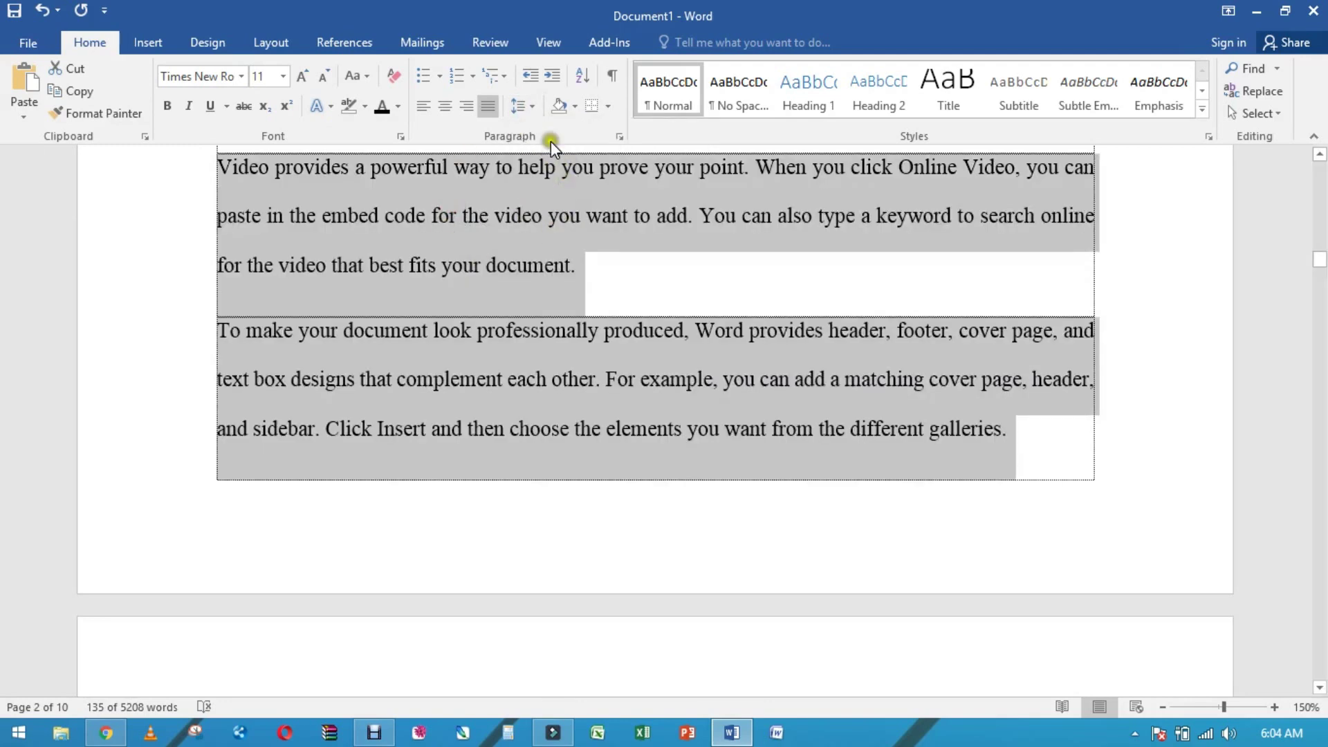
left_click(534, 109)
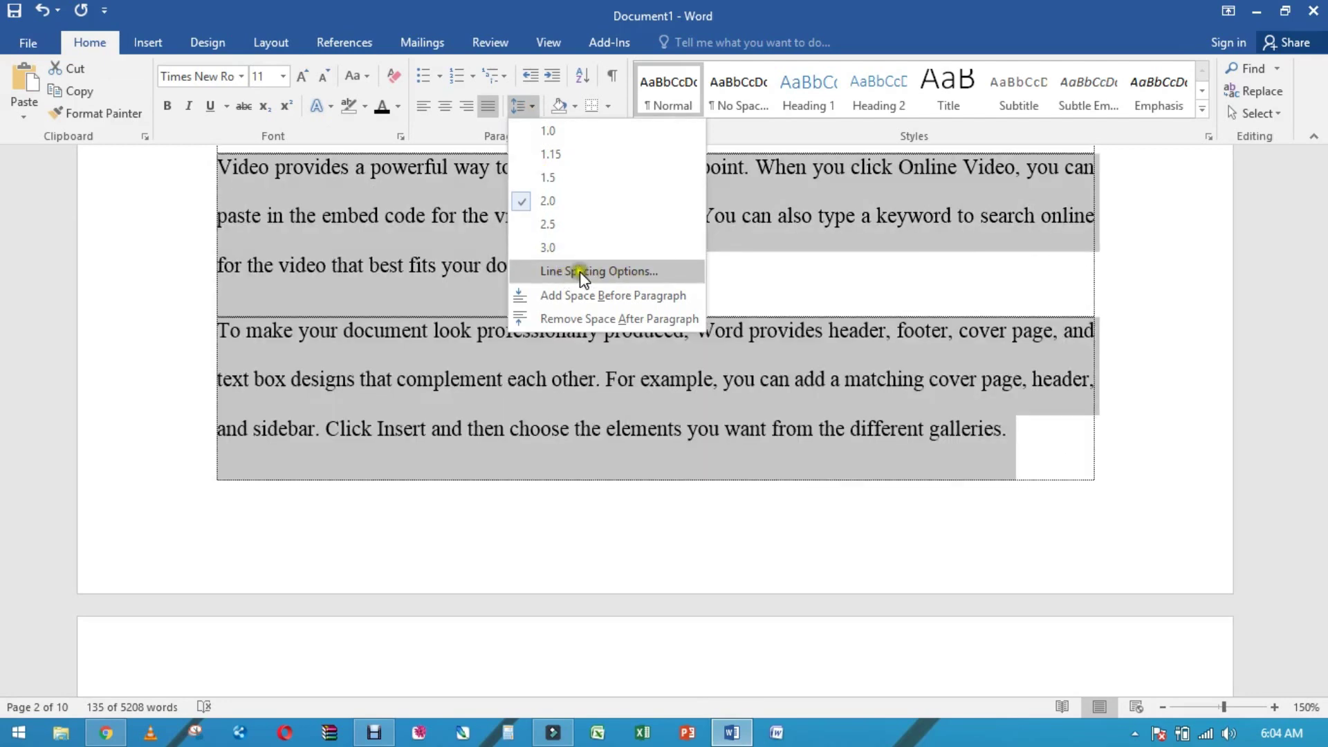
Set the shaded paragraphs to Single line spacing with 0 pt spacing after
left_click(579, 271)
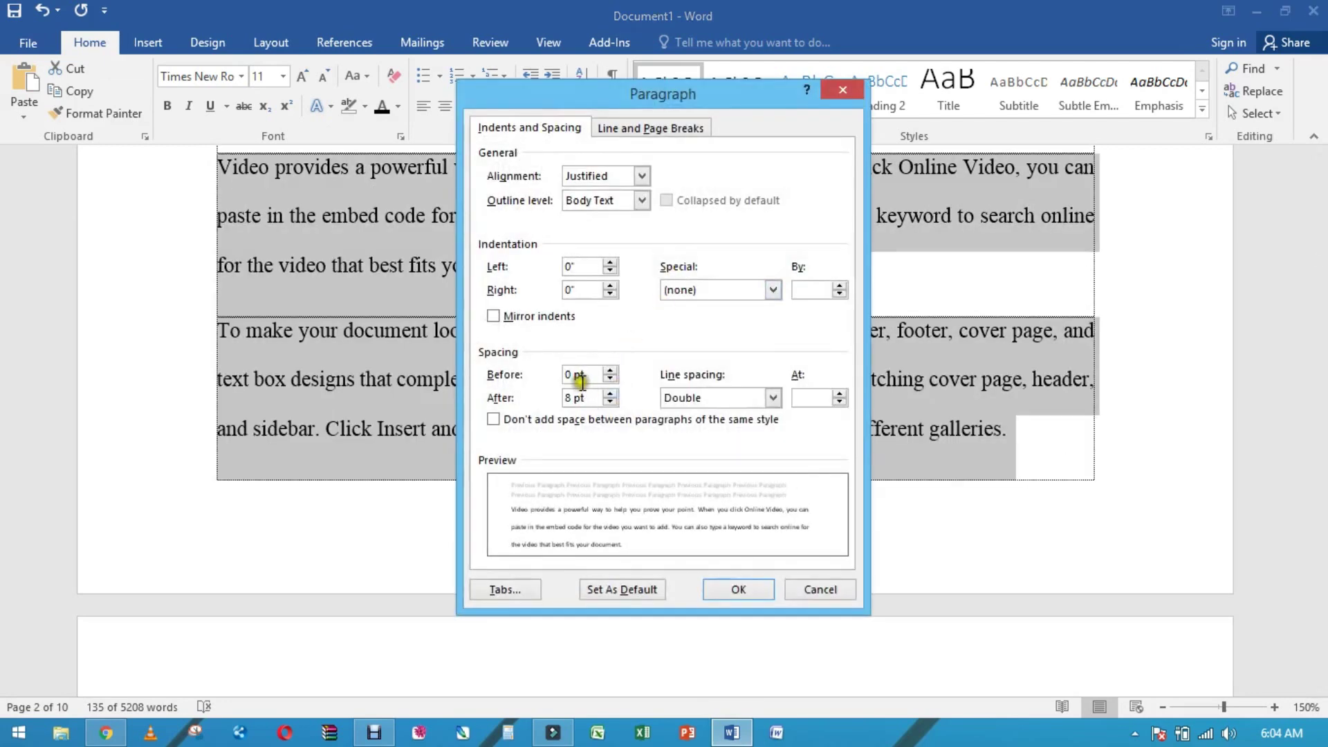
left_click(610, 402)
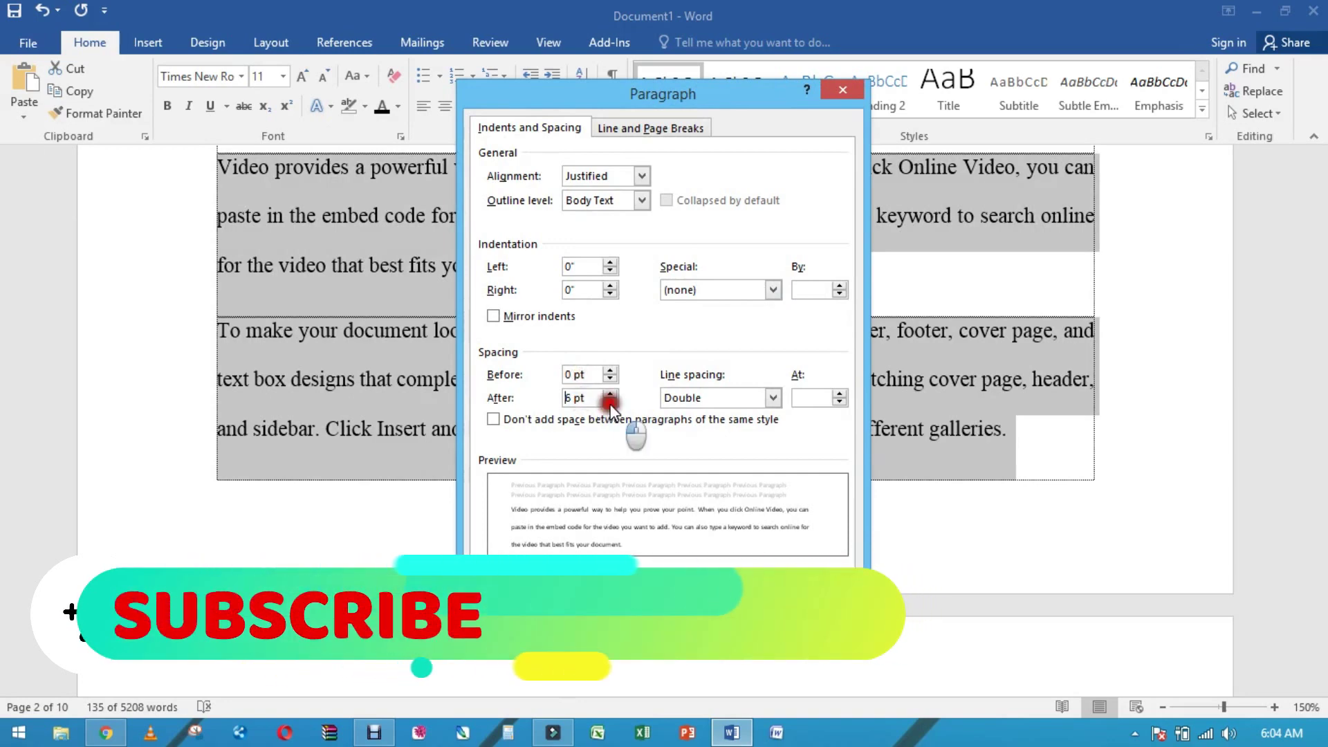
left_click(610, 402)
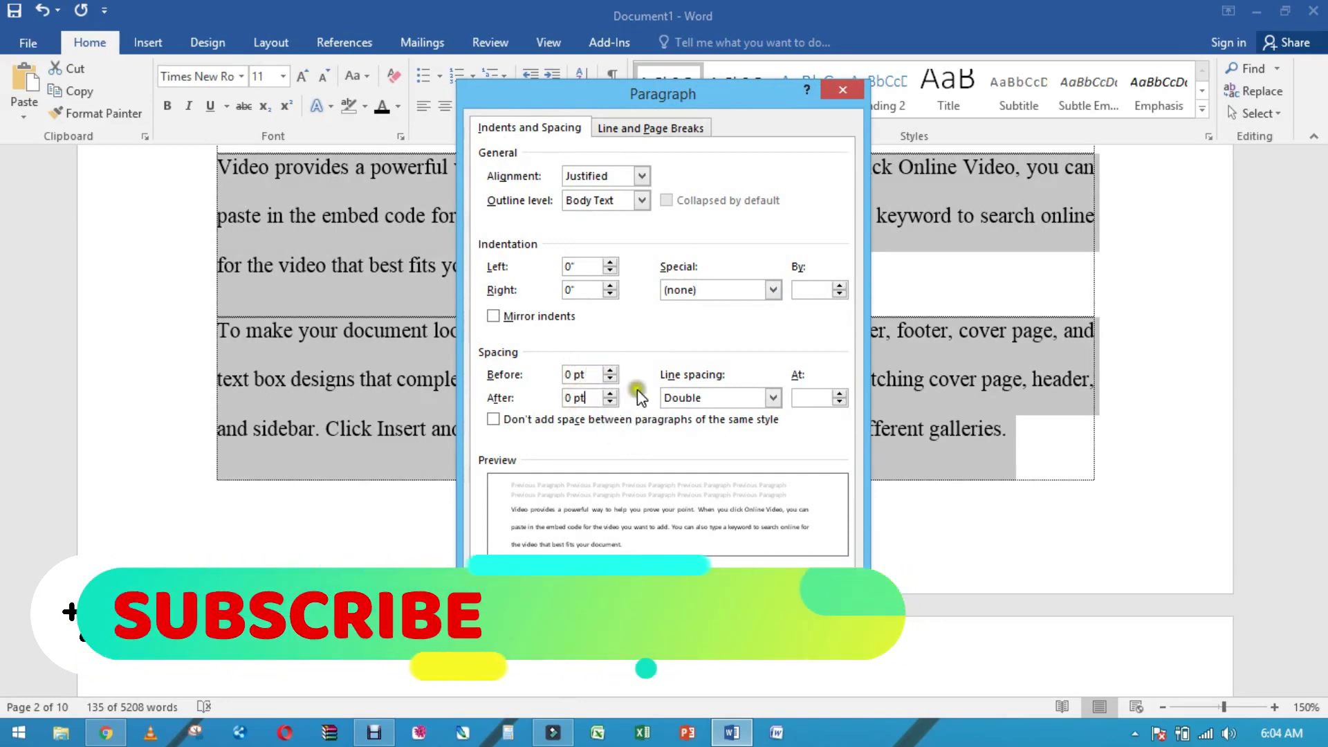
left_click(719, 397)
left_click(712, 413)
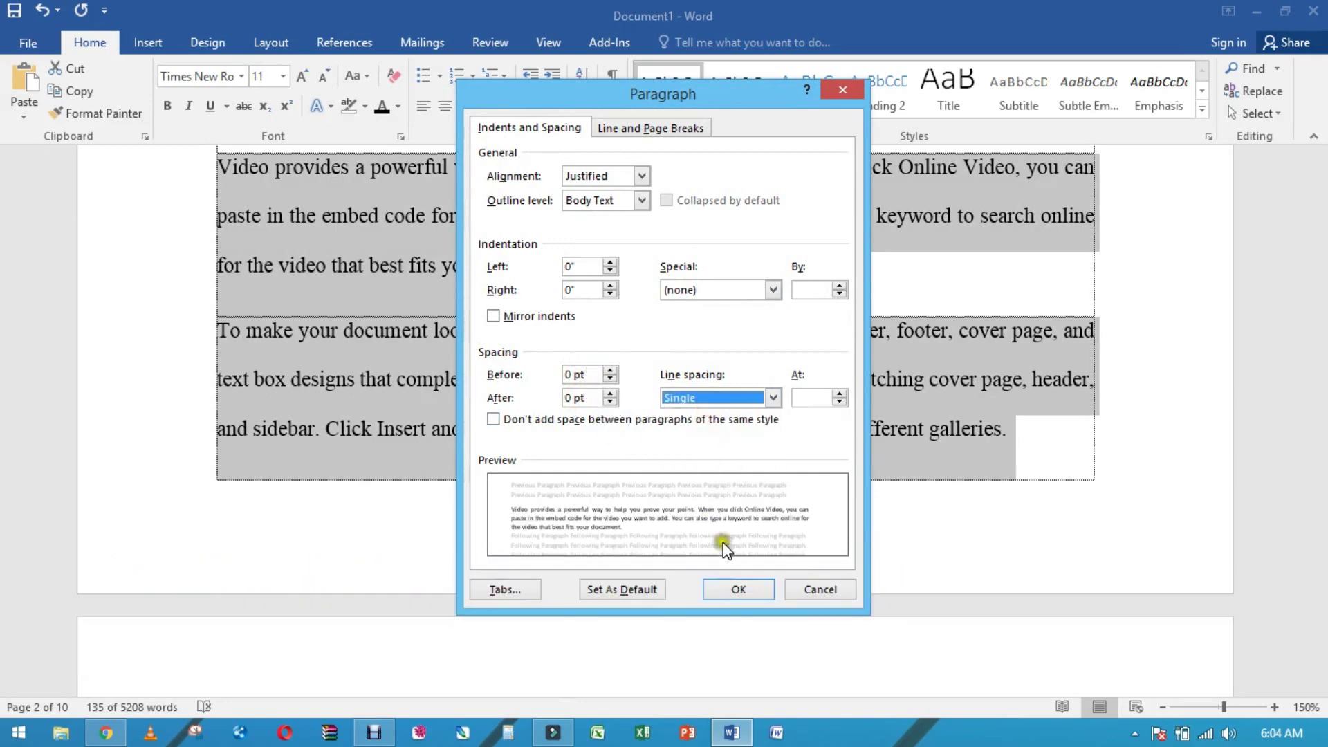
left_click(738, 588)
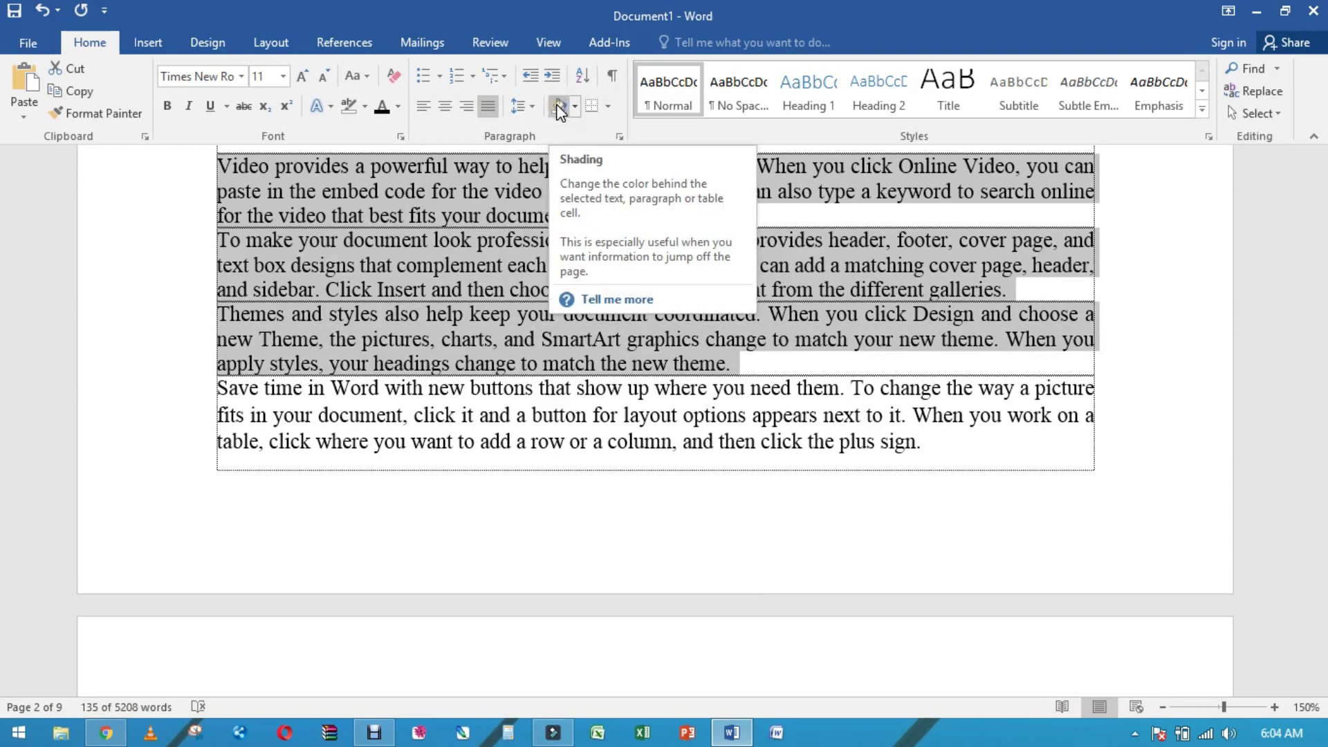
Break the heading after 'powerful' and centre 'provides a powerful' on black shading
key("ctrl+z")
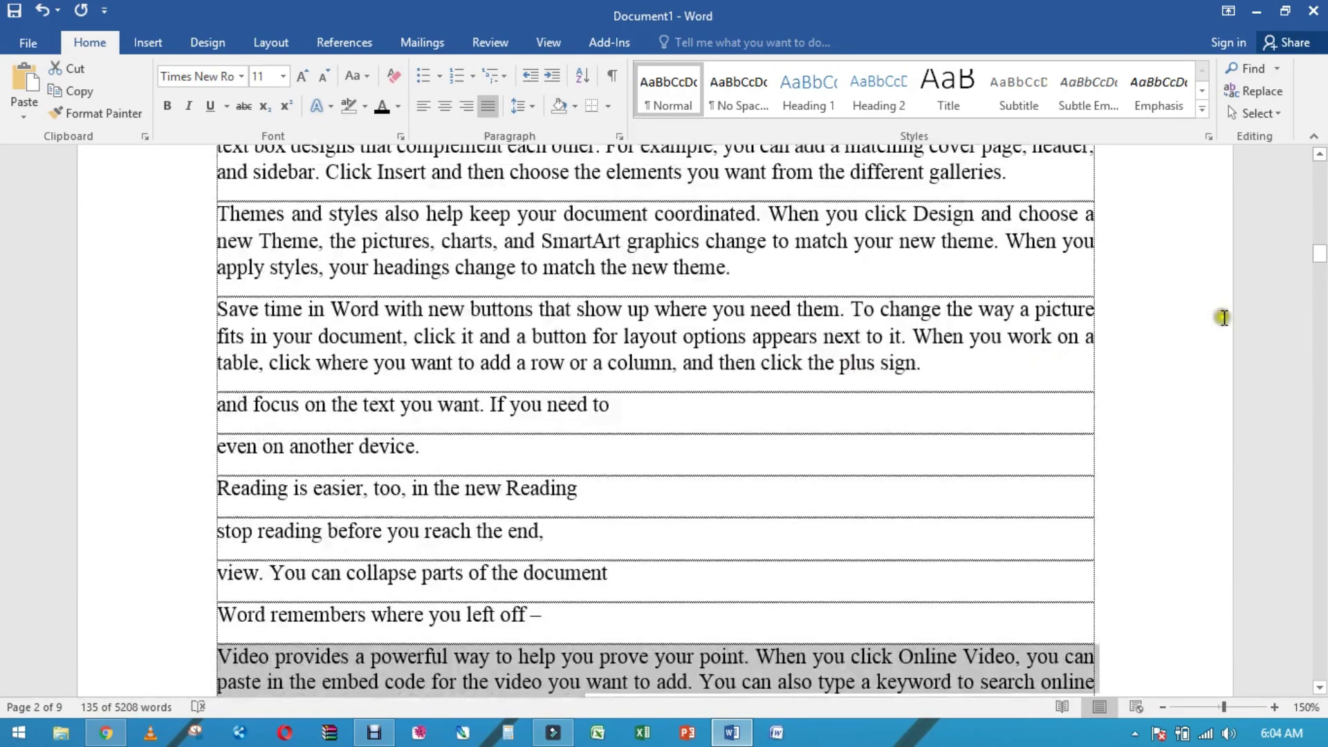
left_click_drag(1321, 266, 1318, 201)
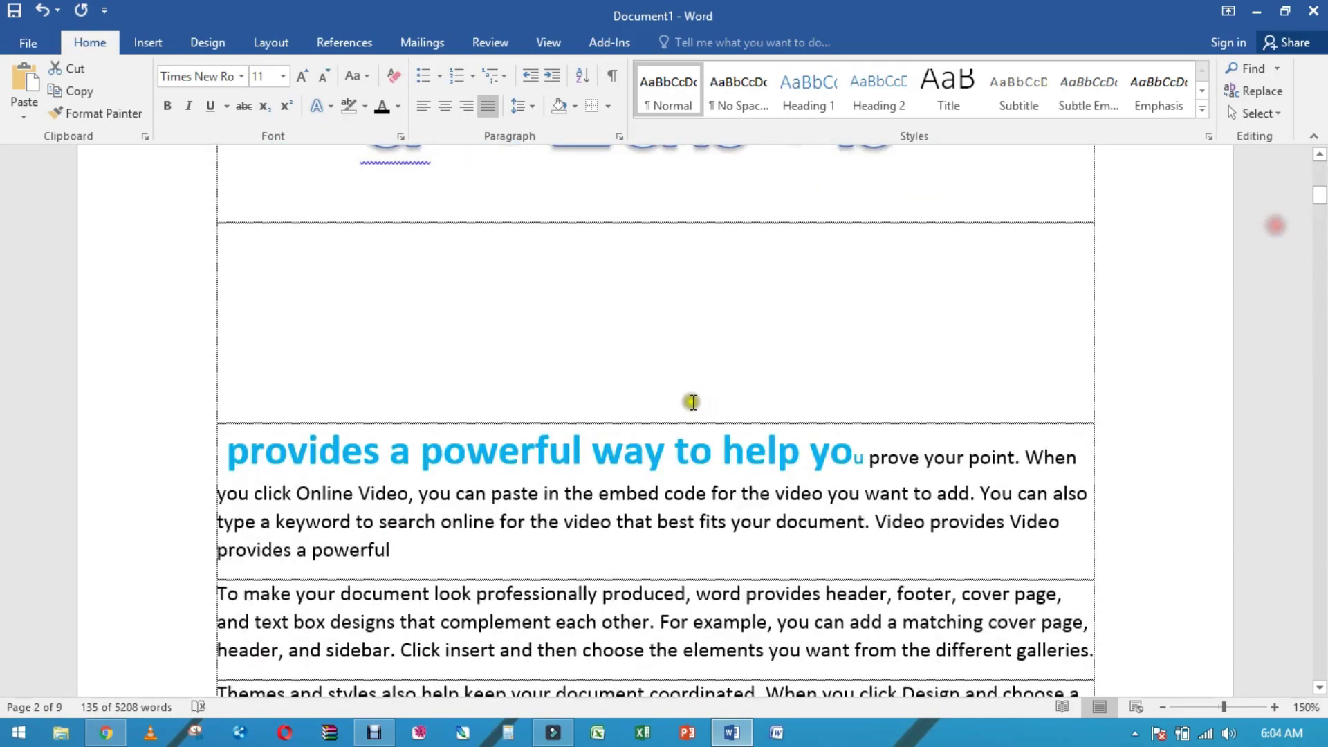
left_click(580, 451)
key("Return")
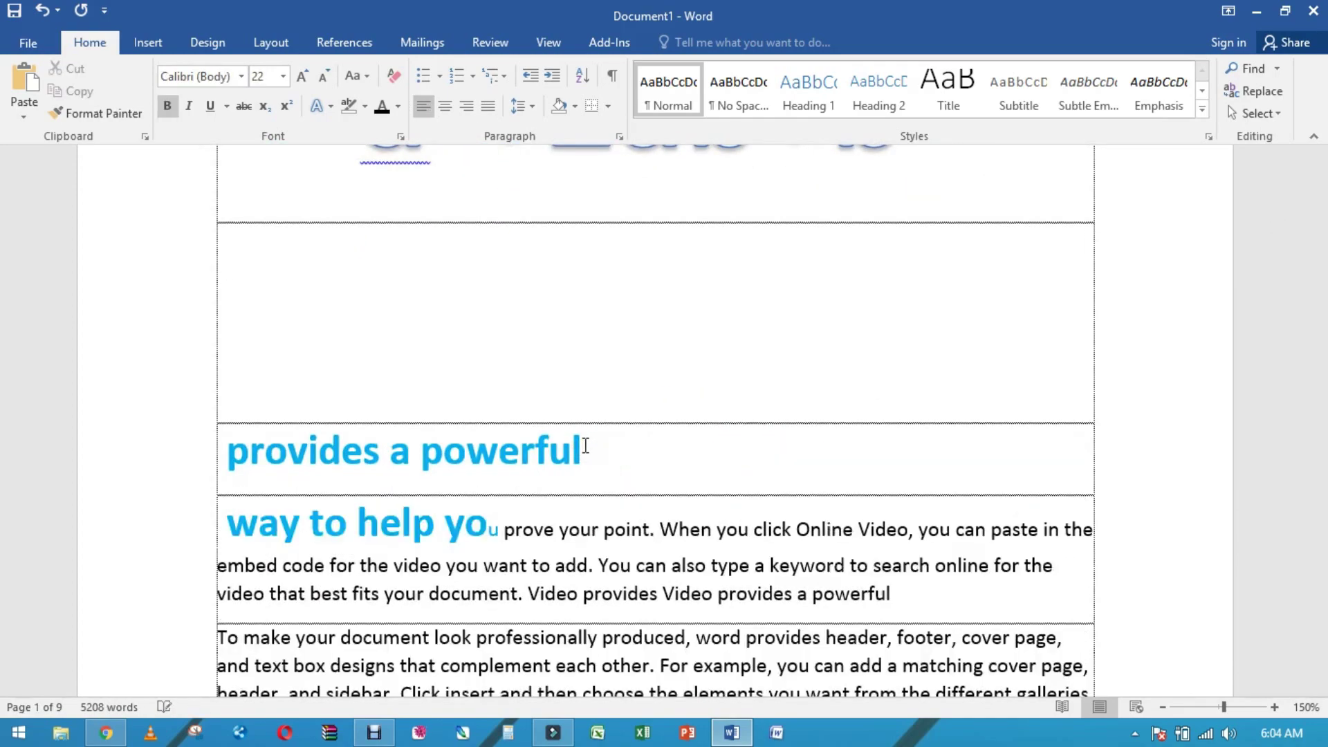
left_click_drag(608, 459, 232, 453)
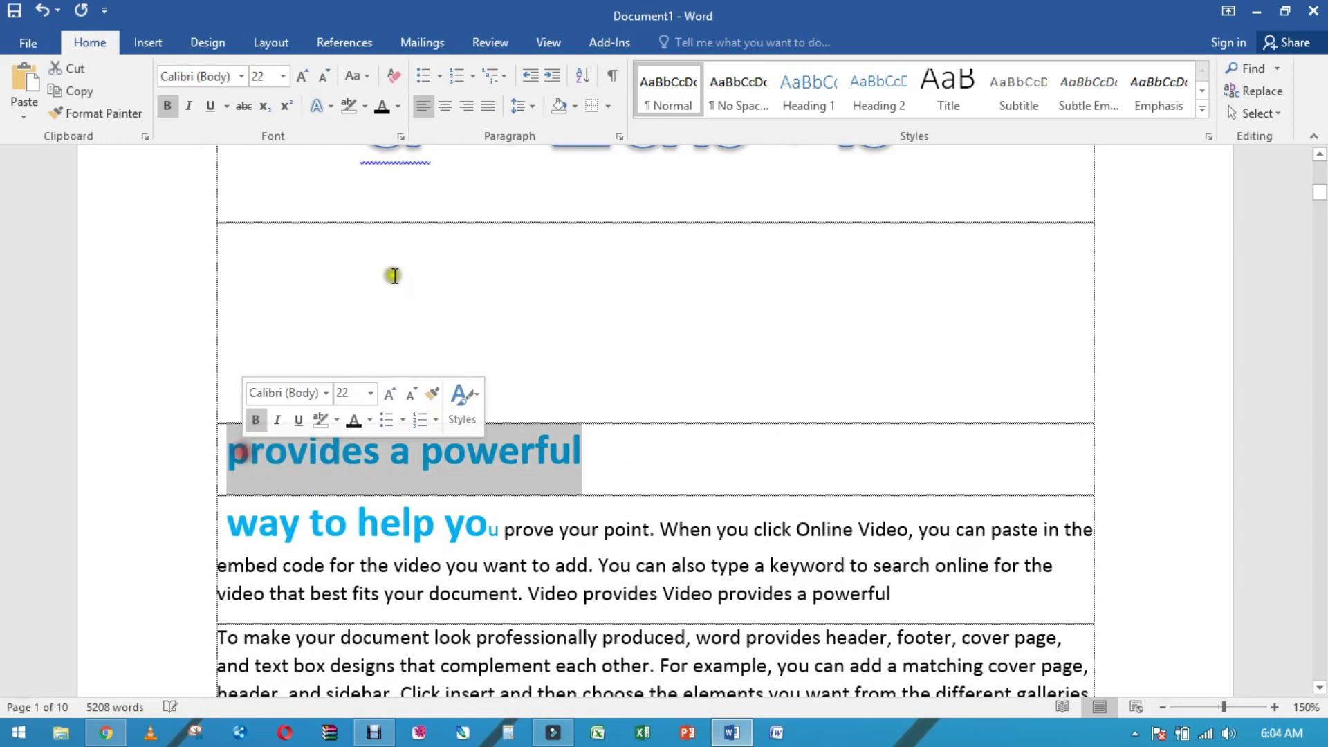
left_click(447, 108)
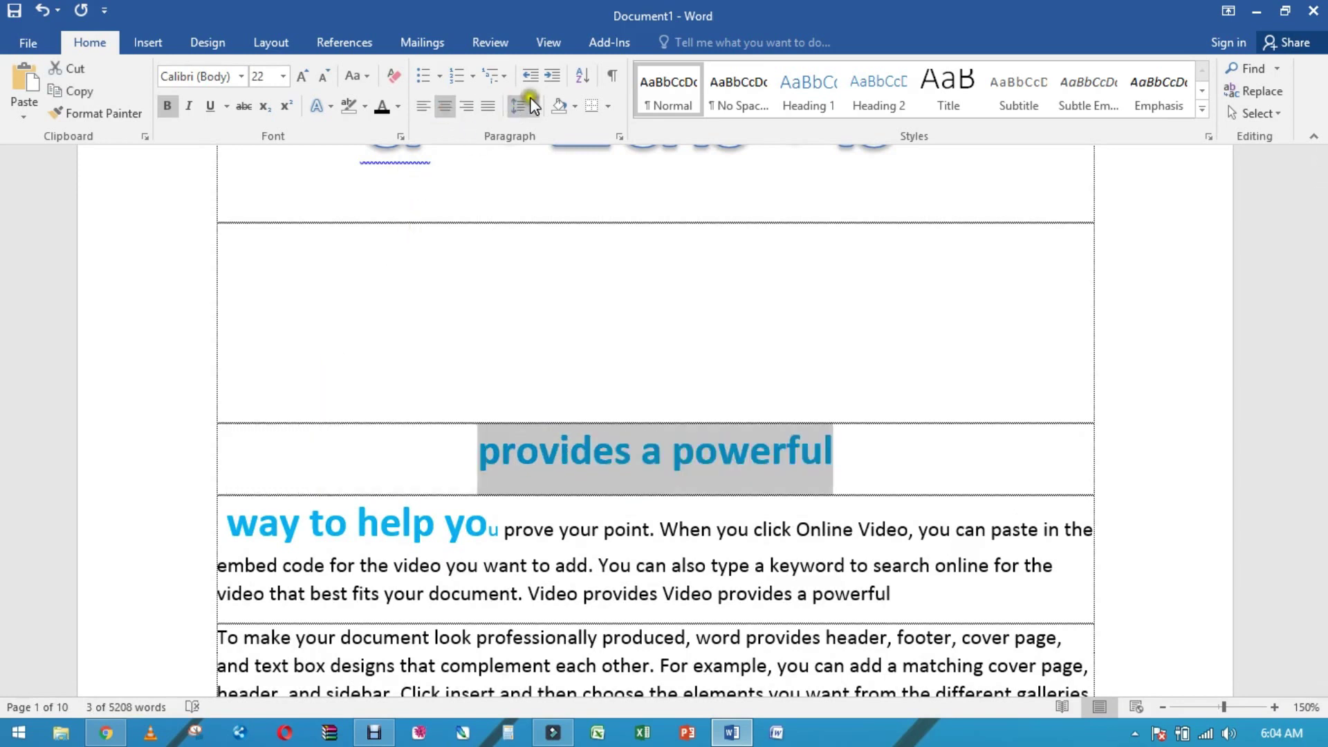
left_click(566, 103)
left_click(575, 108)
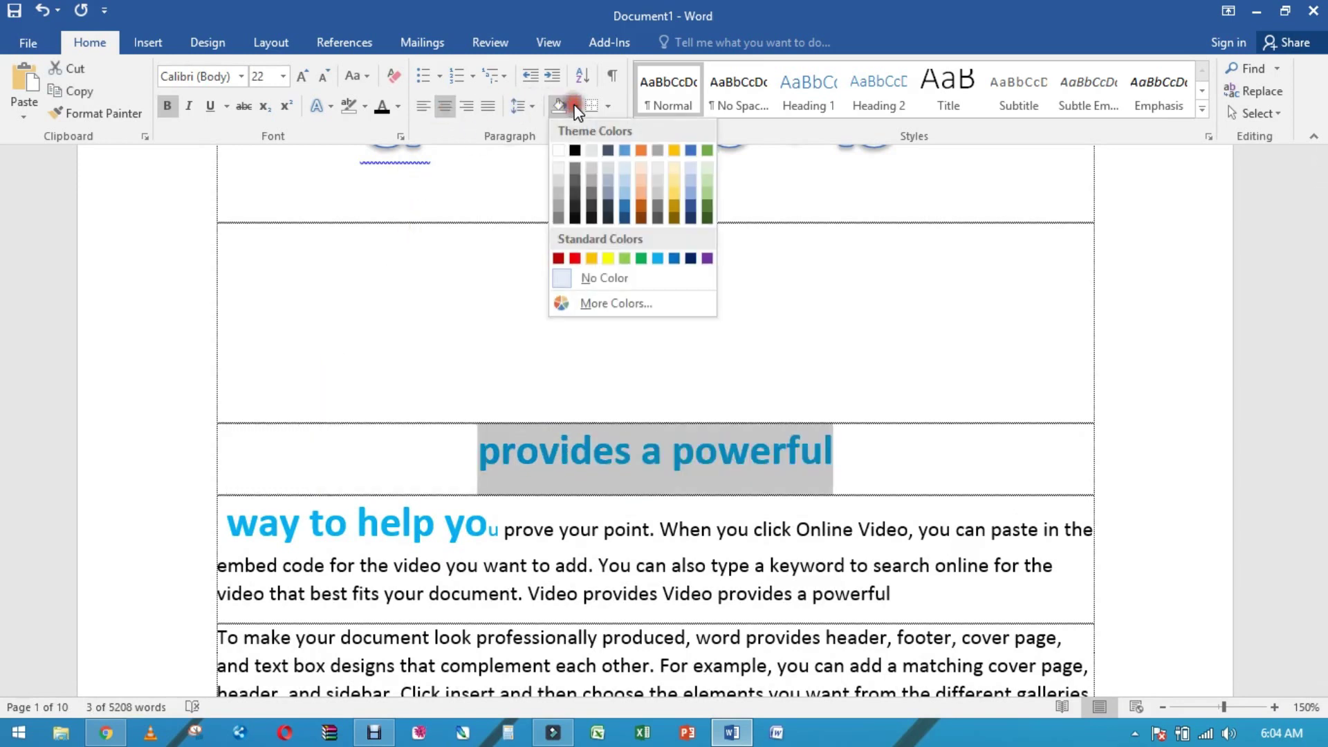
left_click(573, 151)
left_click(530, 443)
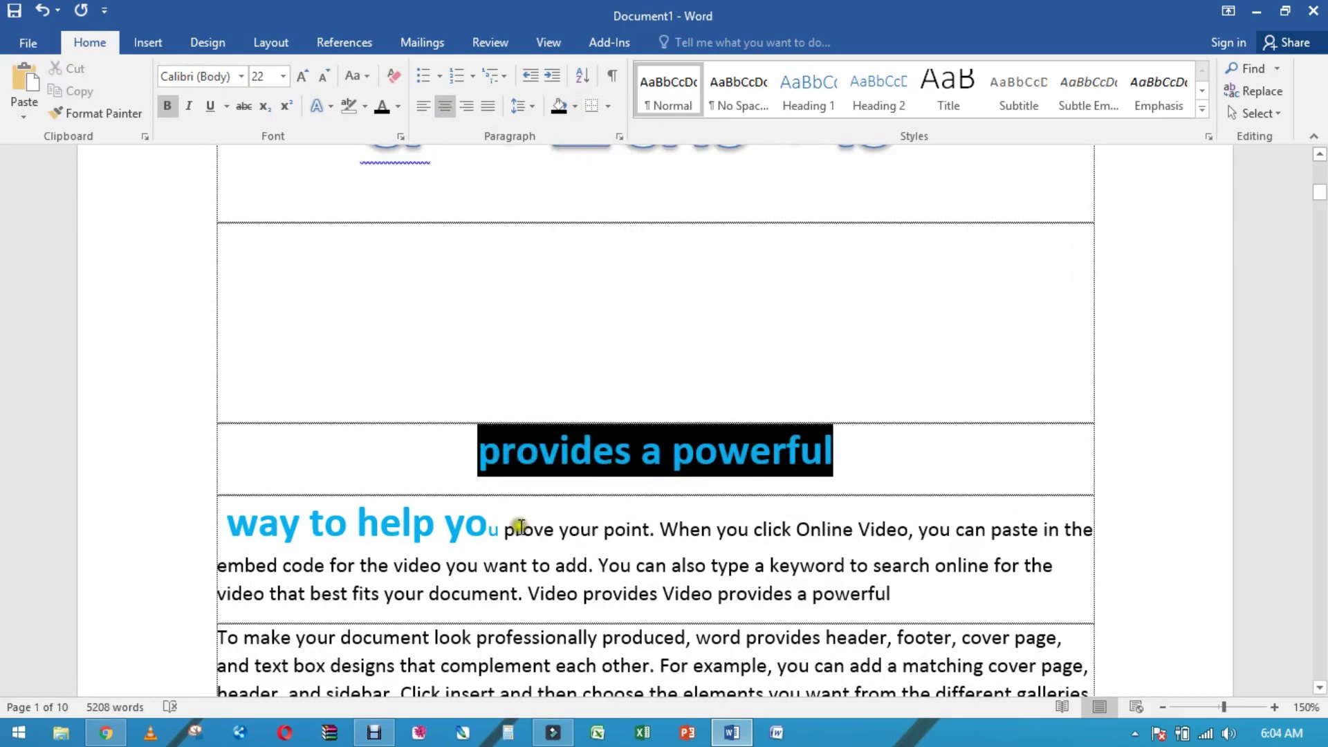
Put 'way to help yo' on its own centred line, black-shaded with white text
left_click(487, 525)
key("Return")
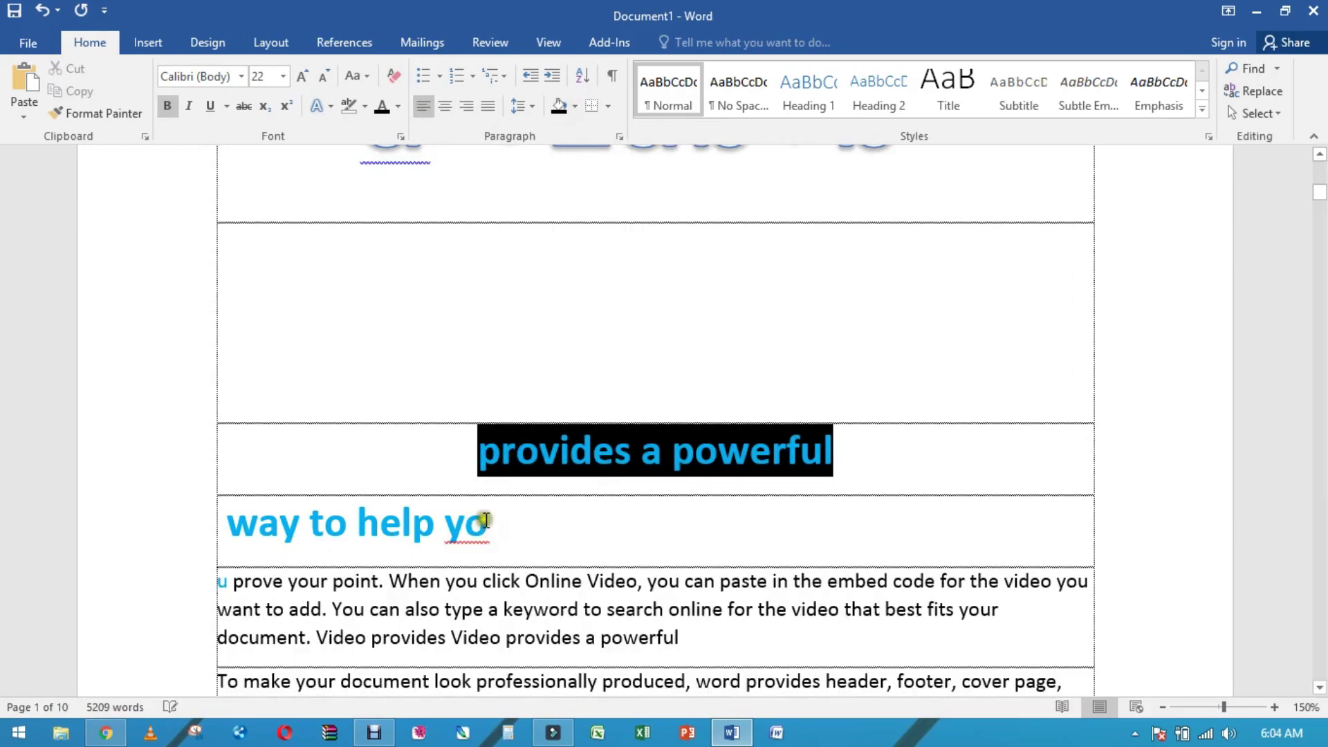
left_click_drag(495, 531, 178, 533)
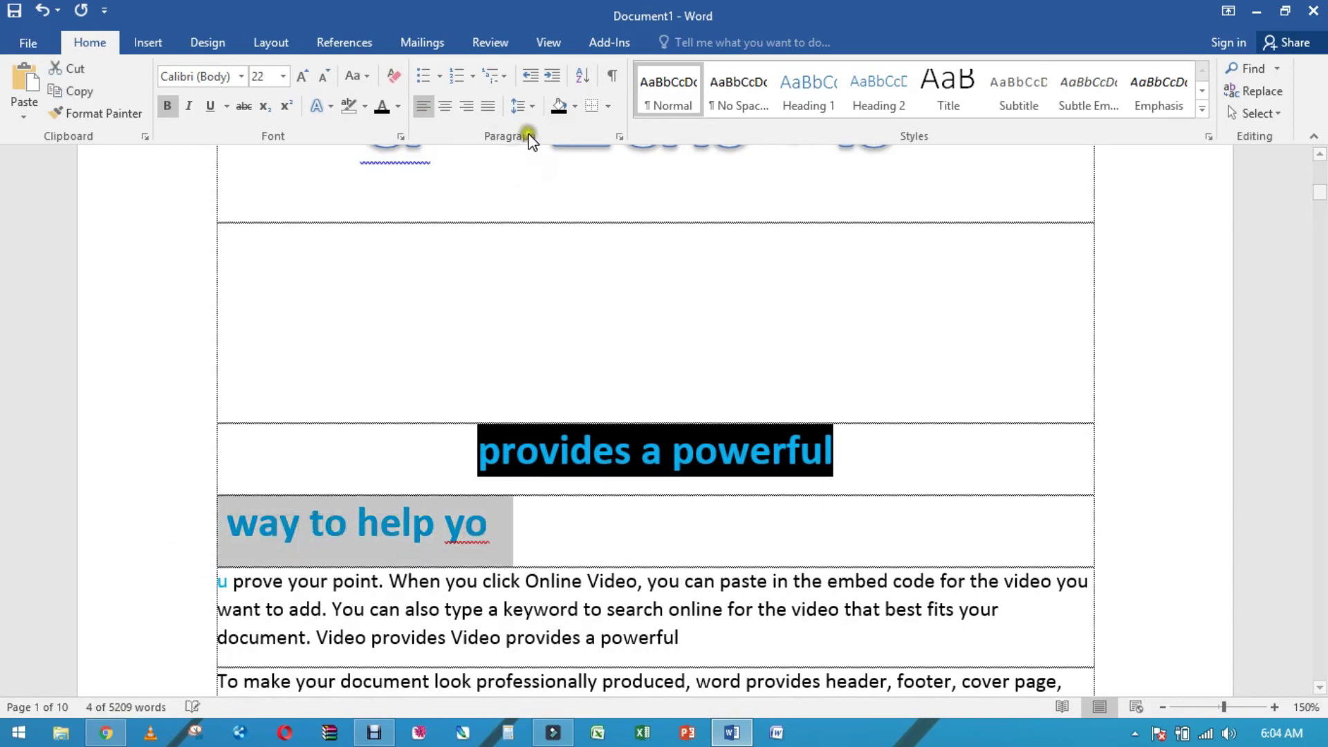
left_click(445, 106)
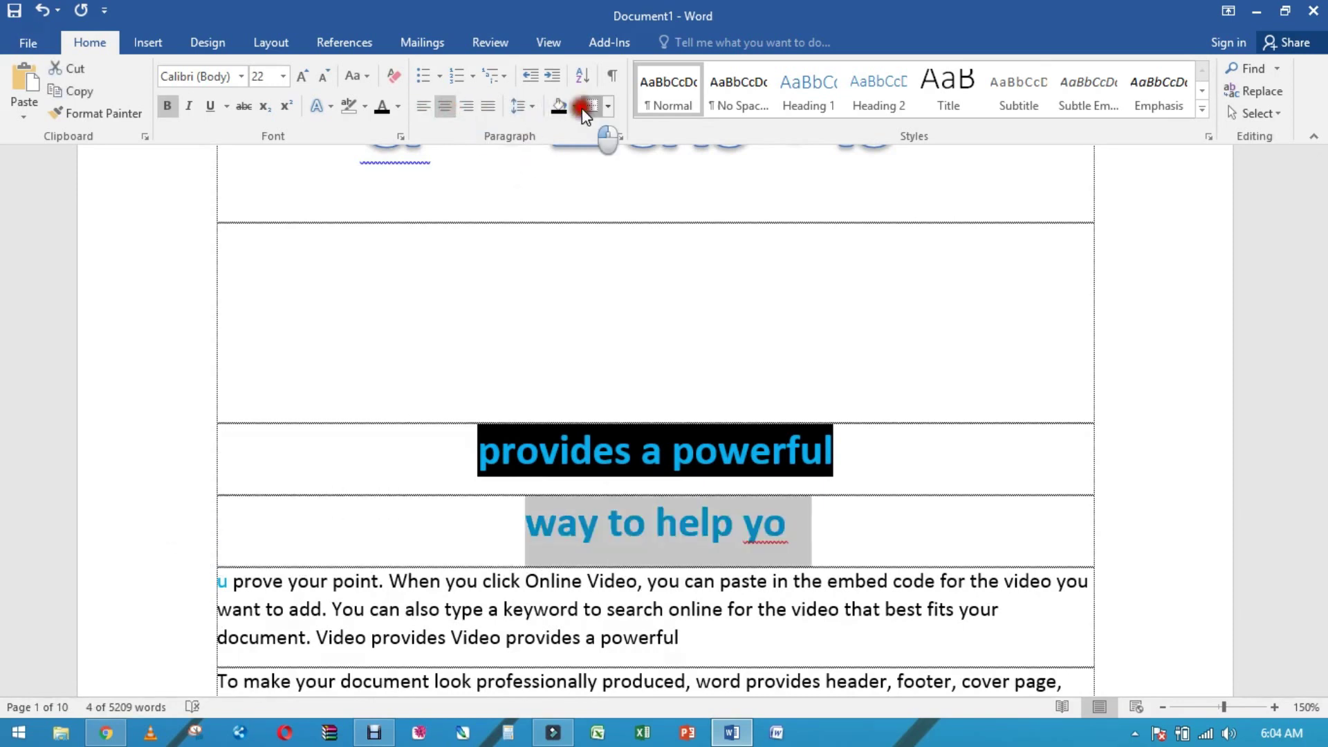
left_click(579, 107)
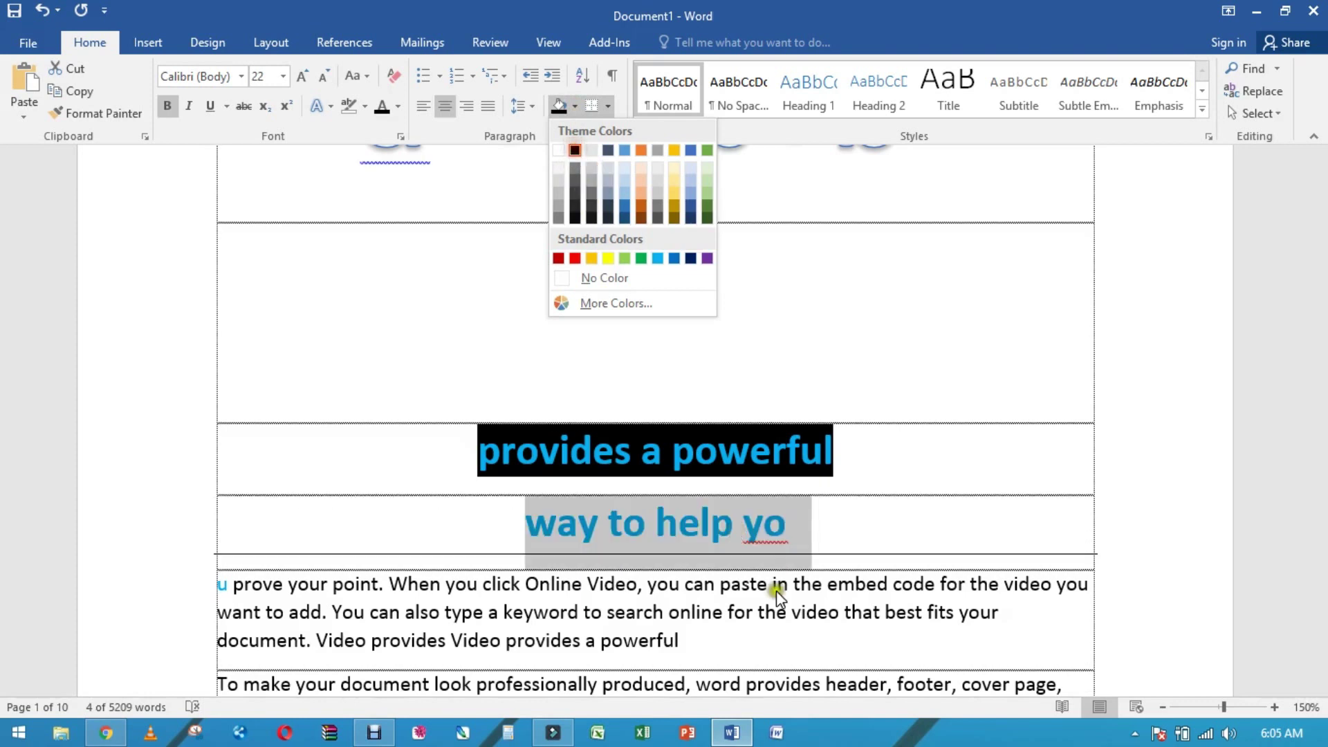
left_click(577, 150)
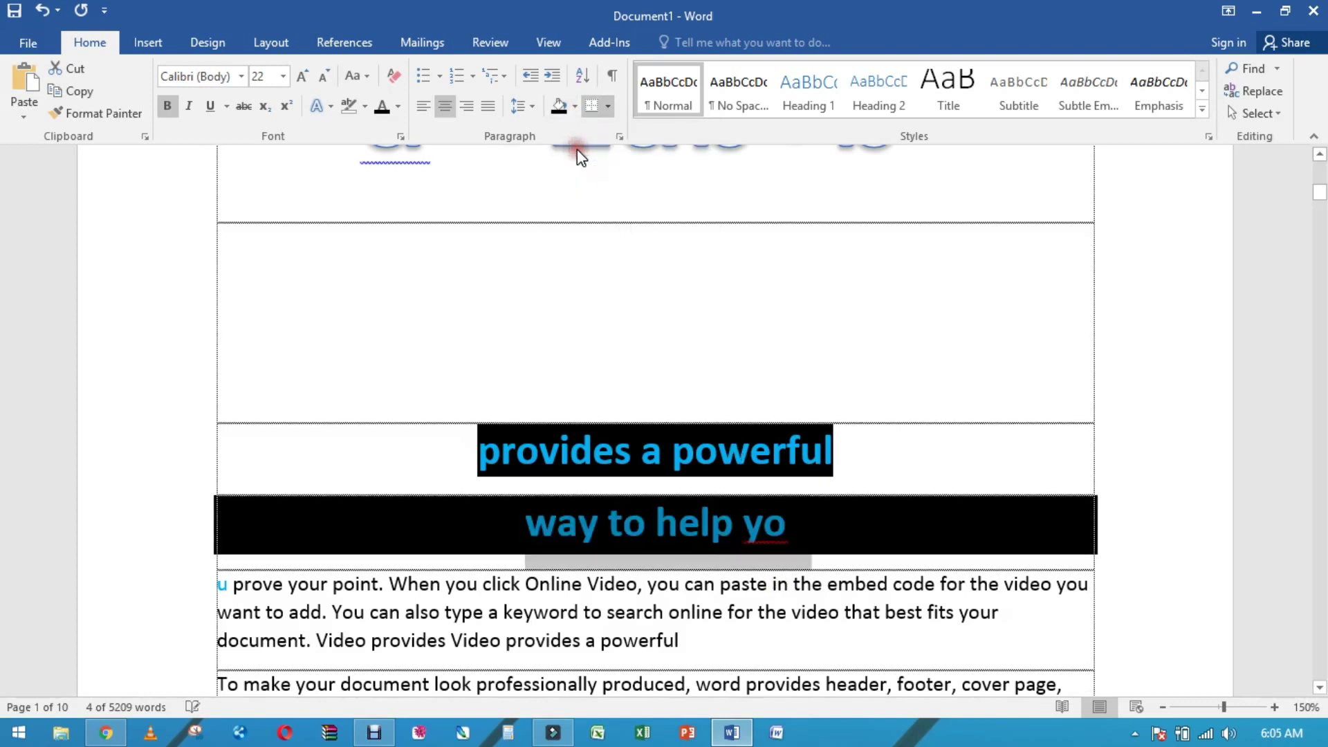
left_click(795, 549)
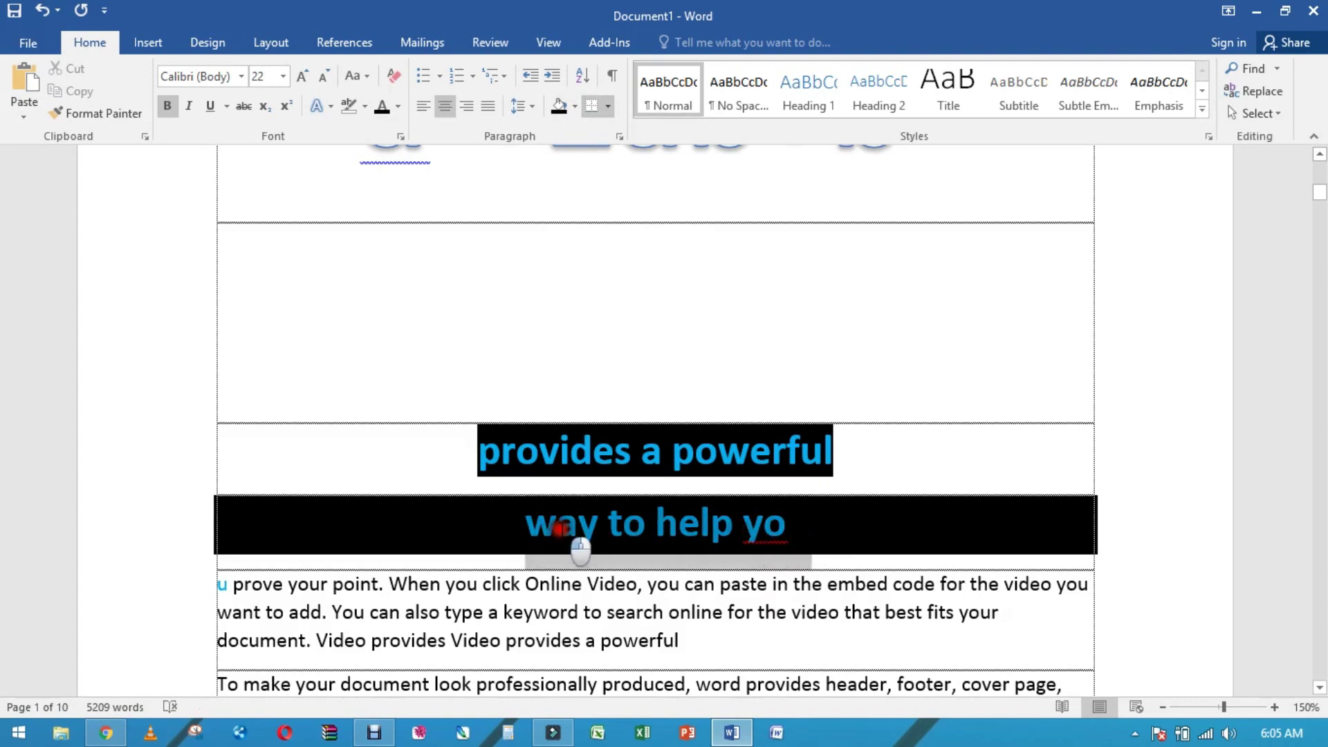
left_click(398, 106)
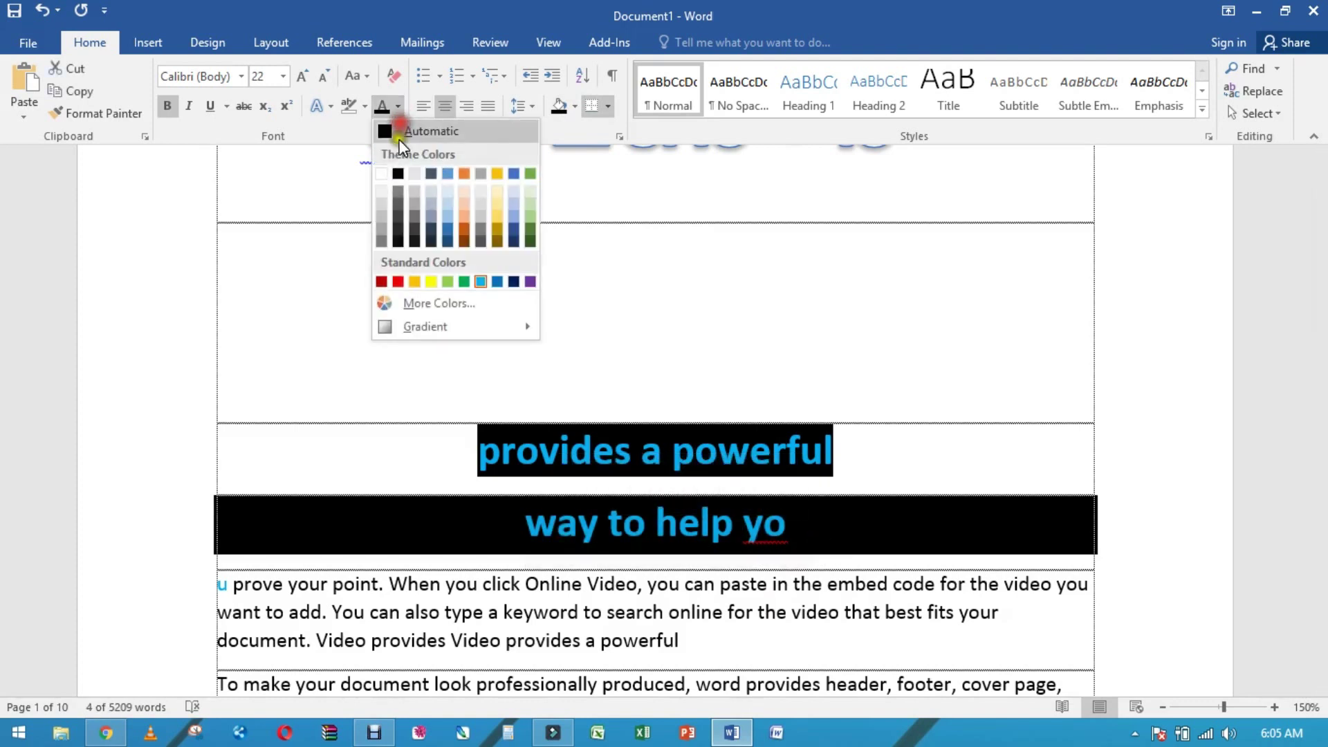
left_click(385, 175)
left_click(824, 517)
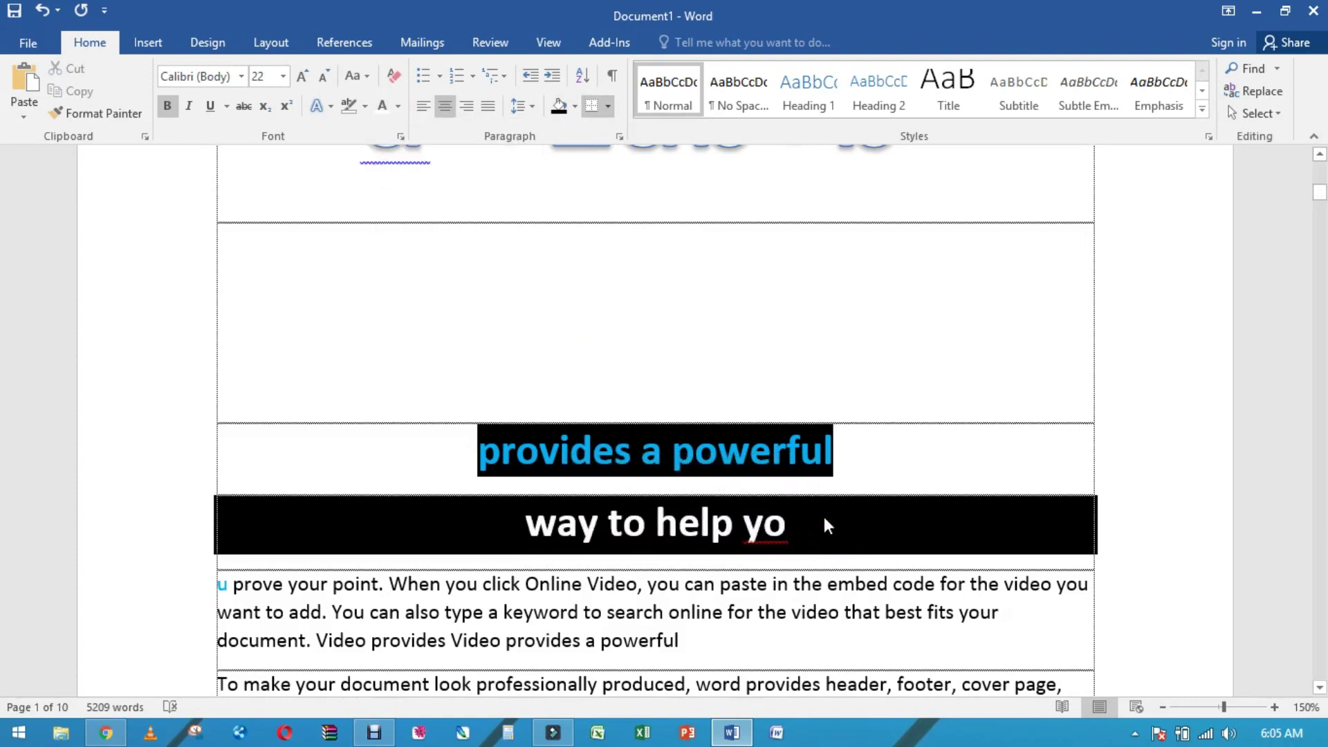
left_click(799, 532)
Add a new left-aligned row below the band with no shading and black text
key("Return")
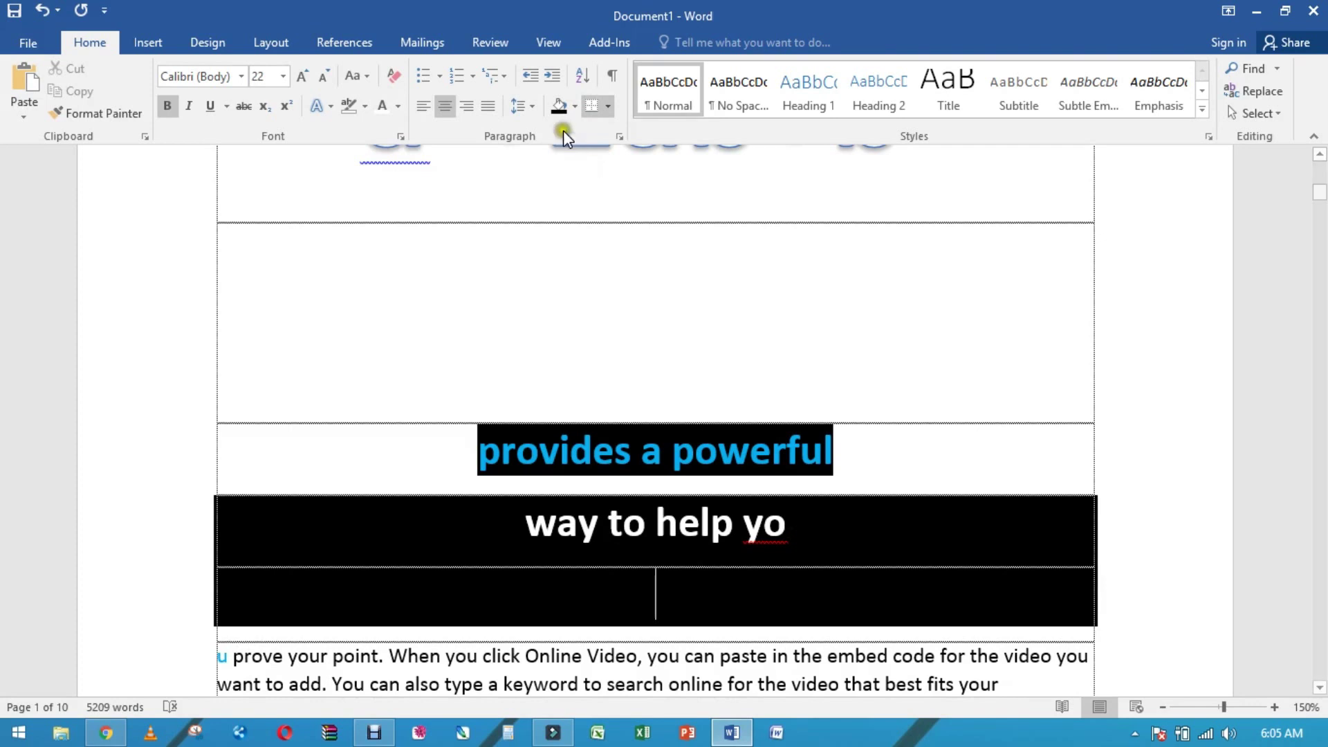
left_click(573, 105)
left_click(575, 108)
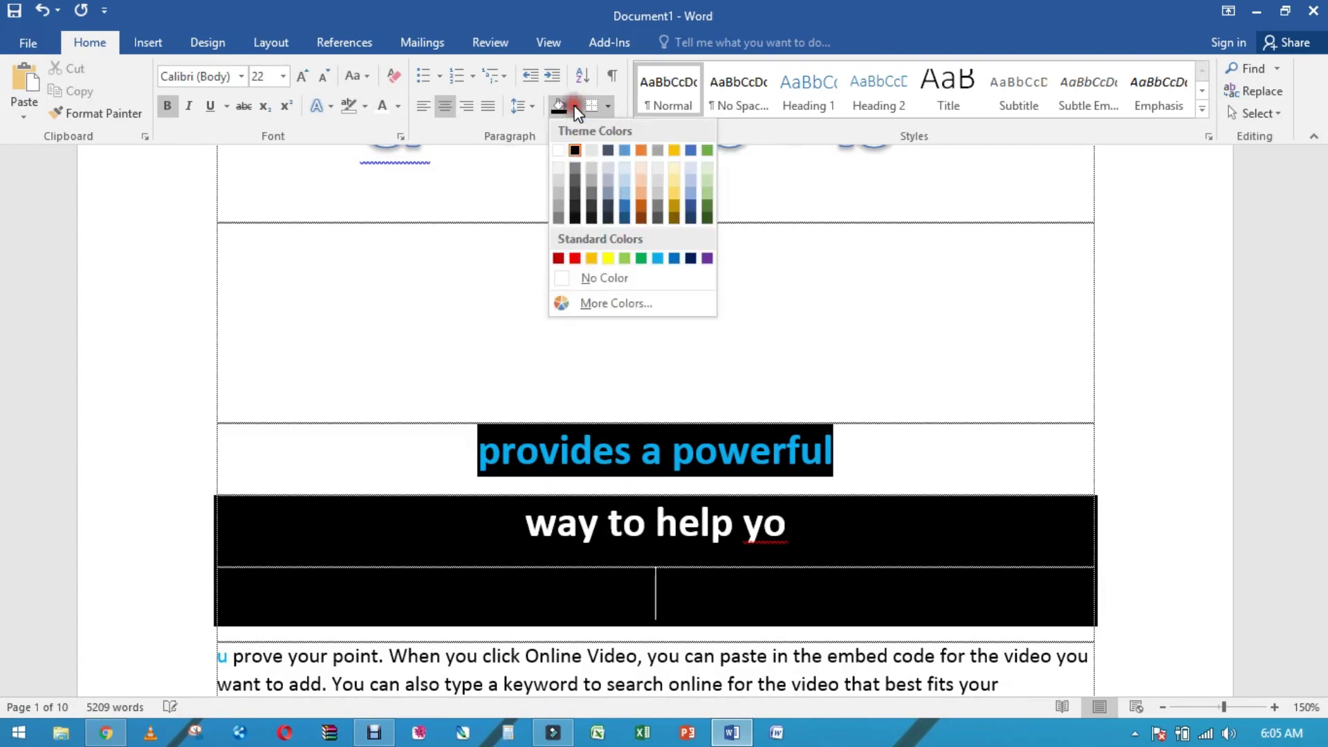
left_click(584, 277)
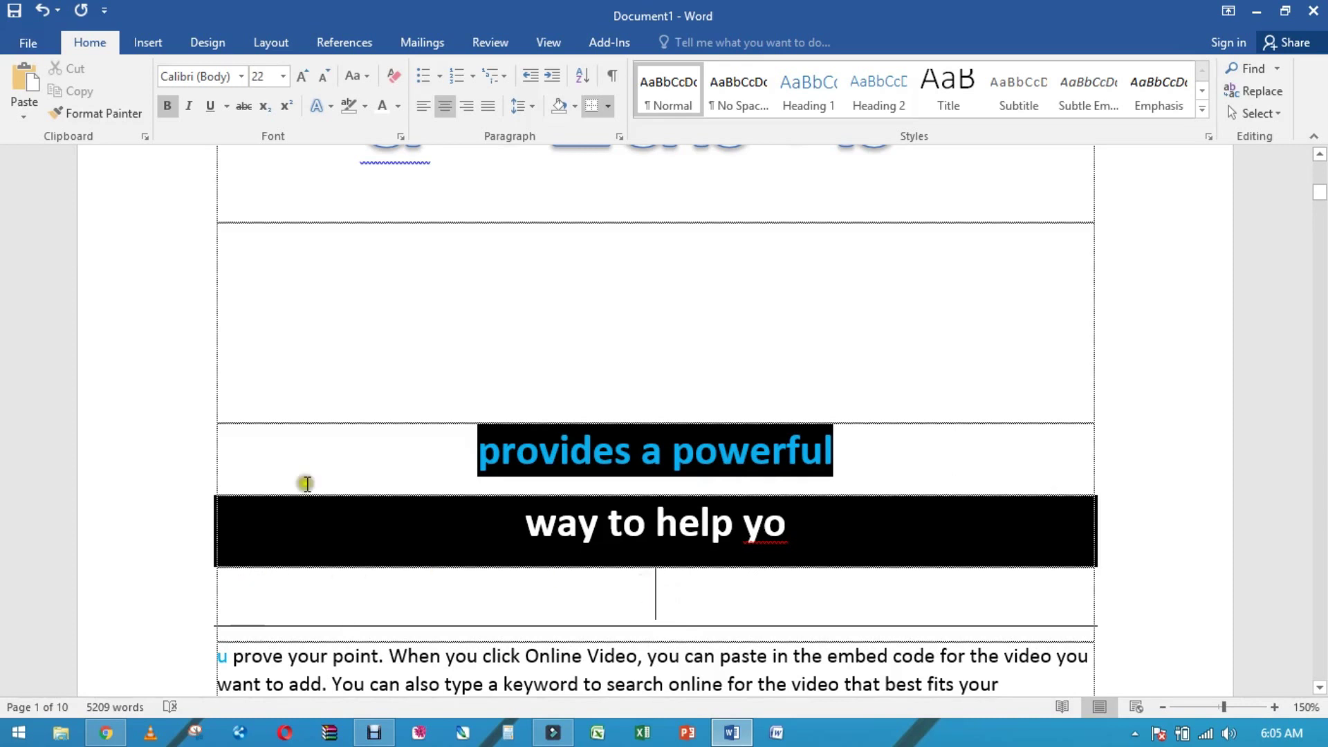
left_click(424, 108)
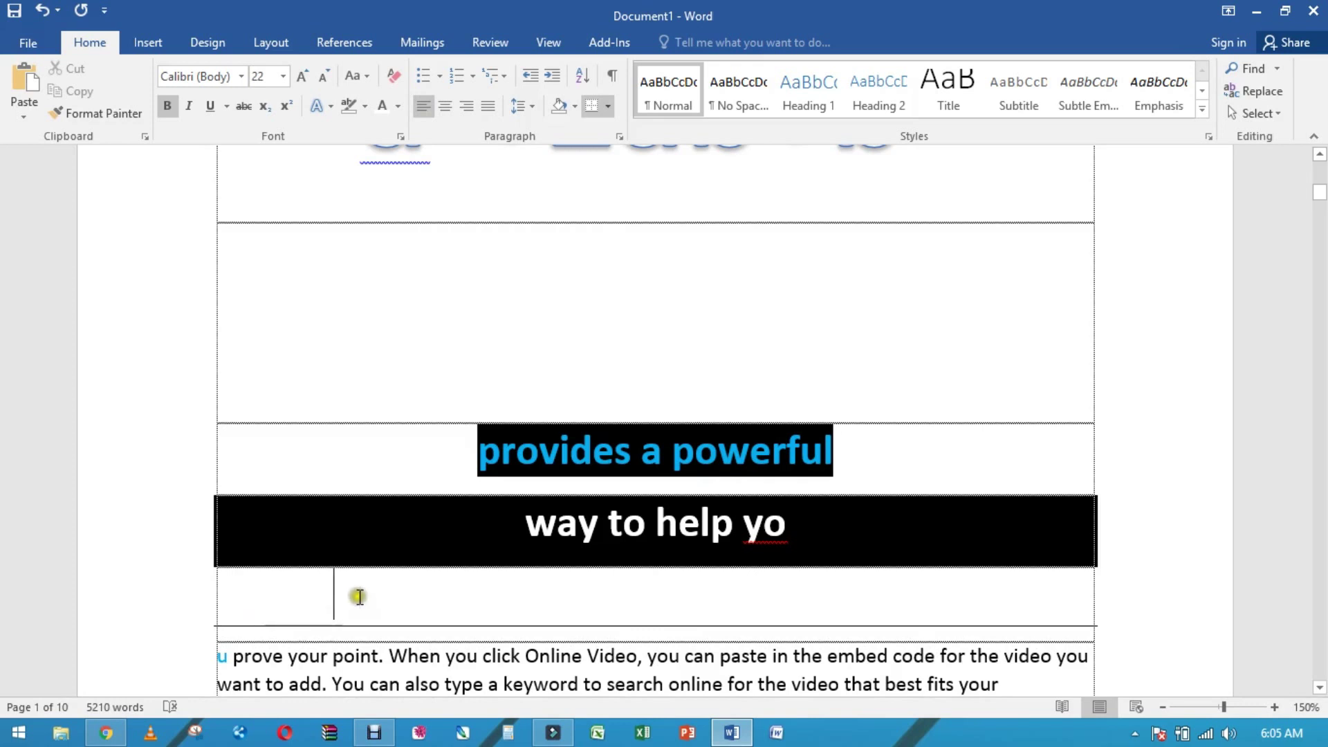
left_click(170, 594)
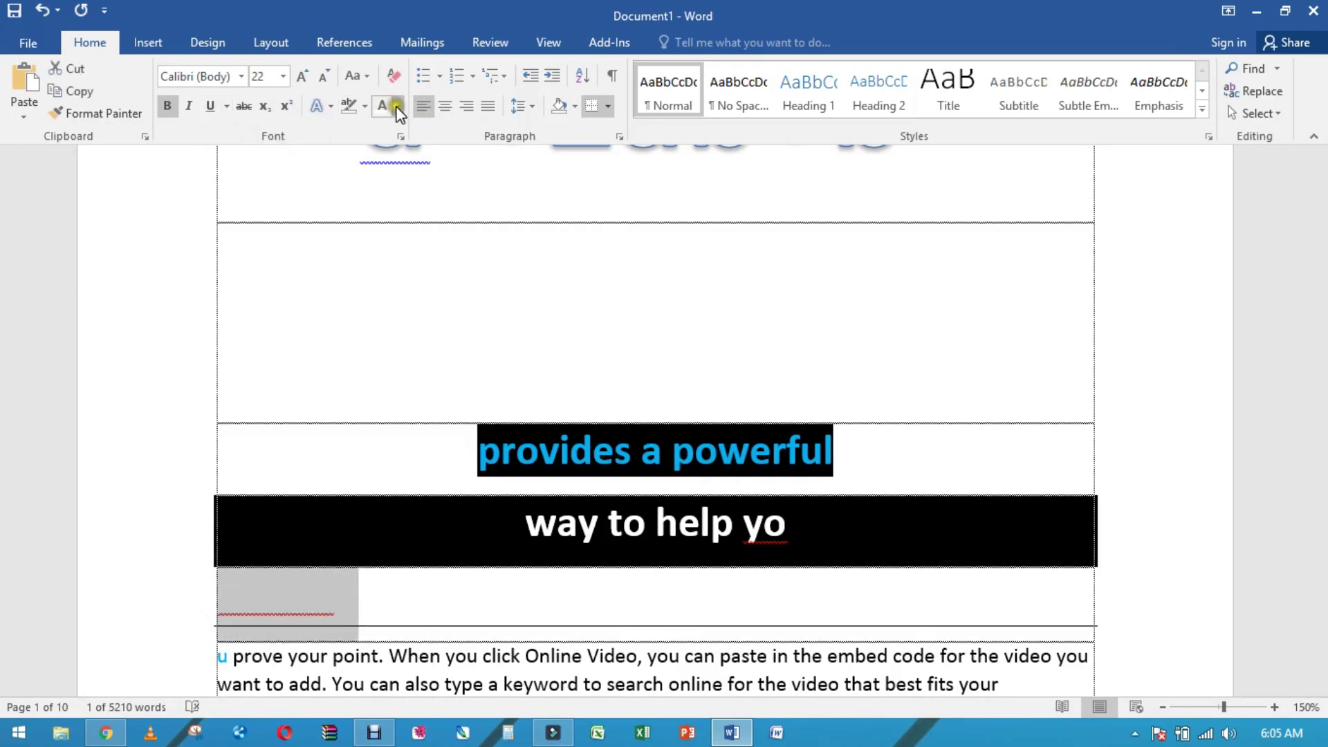
left_click(397, 106)
left_click(413, 130)
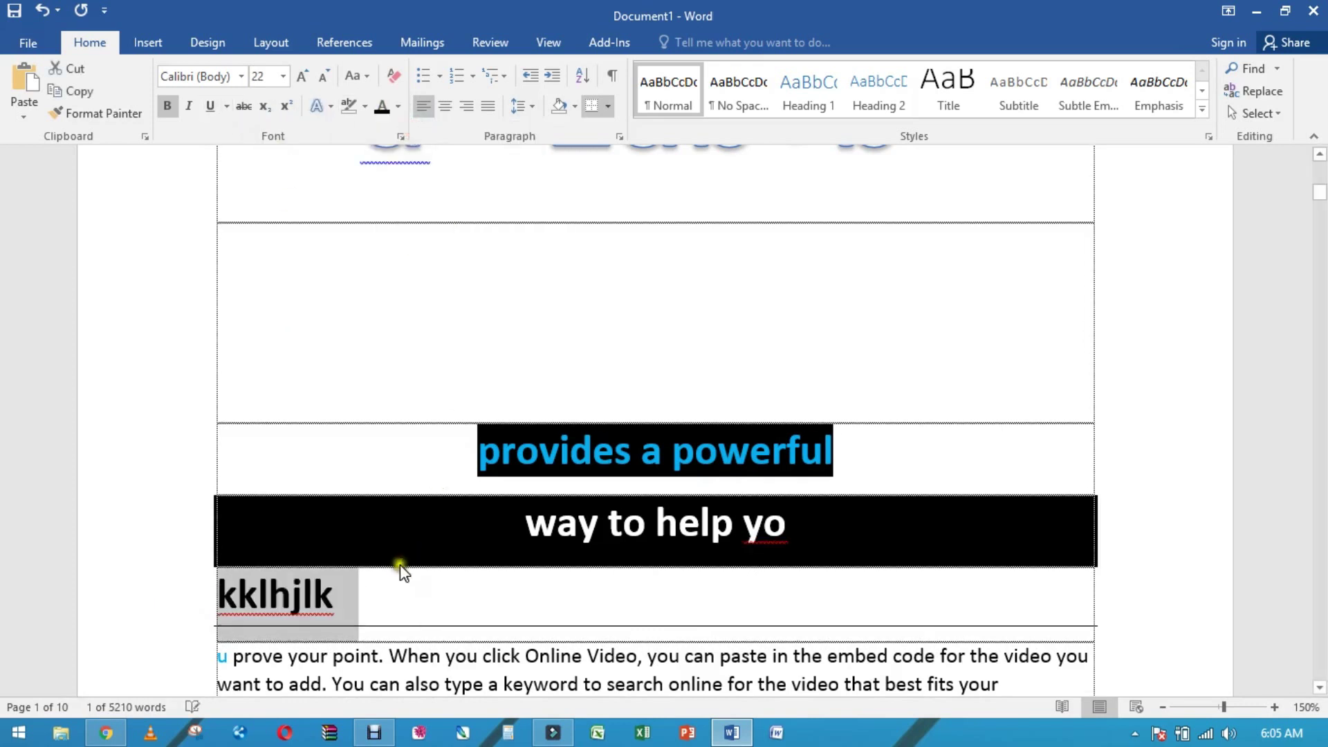
left_click(385, 593)
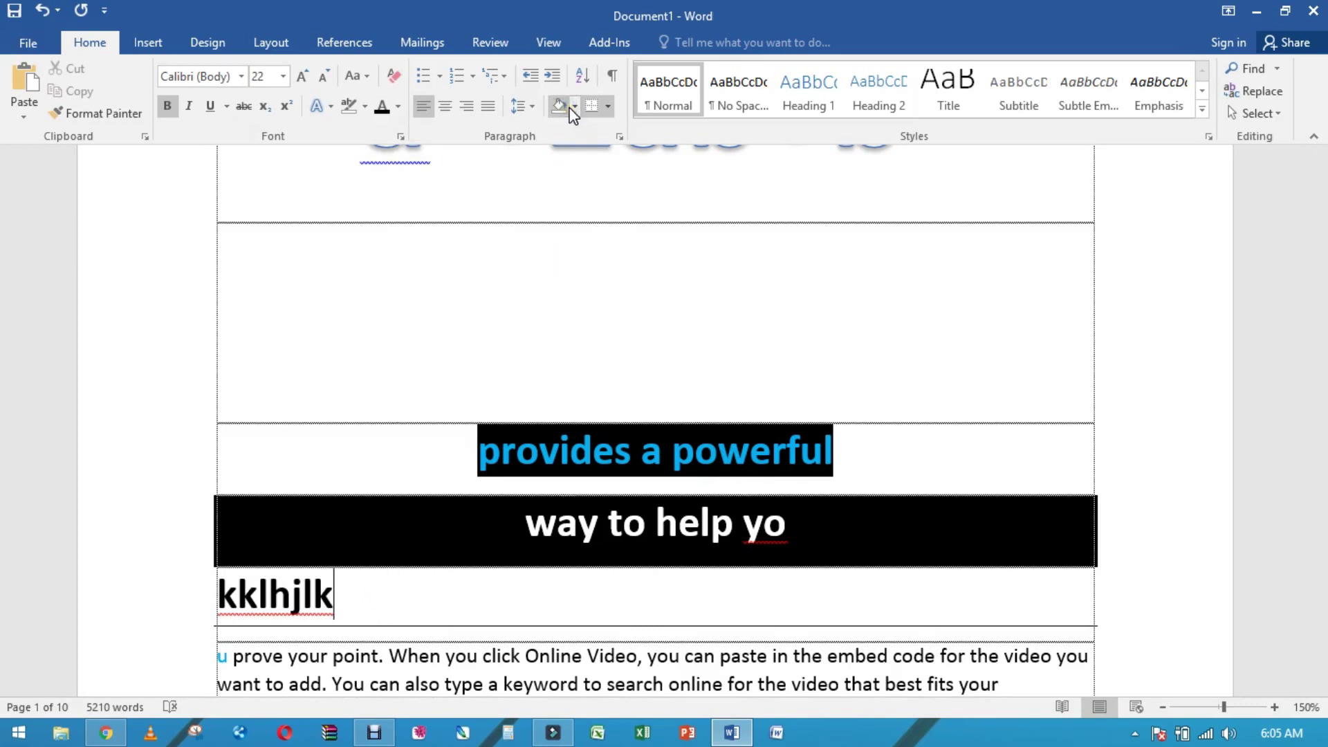
left_click_drag(795, 547, 529, 175)
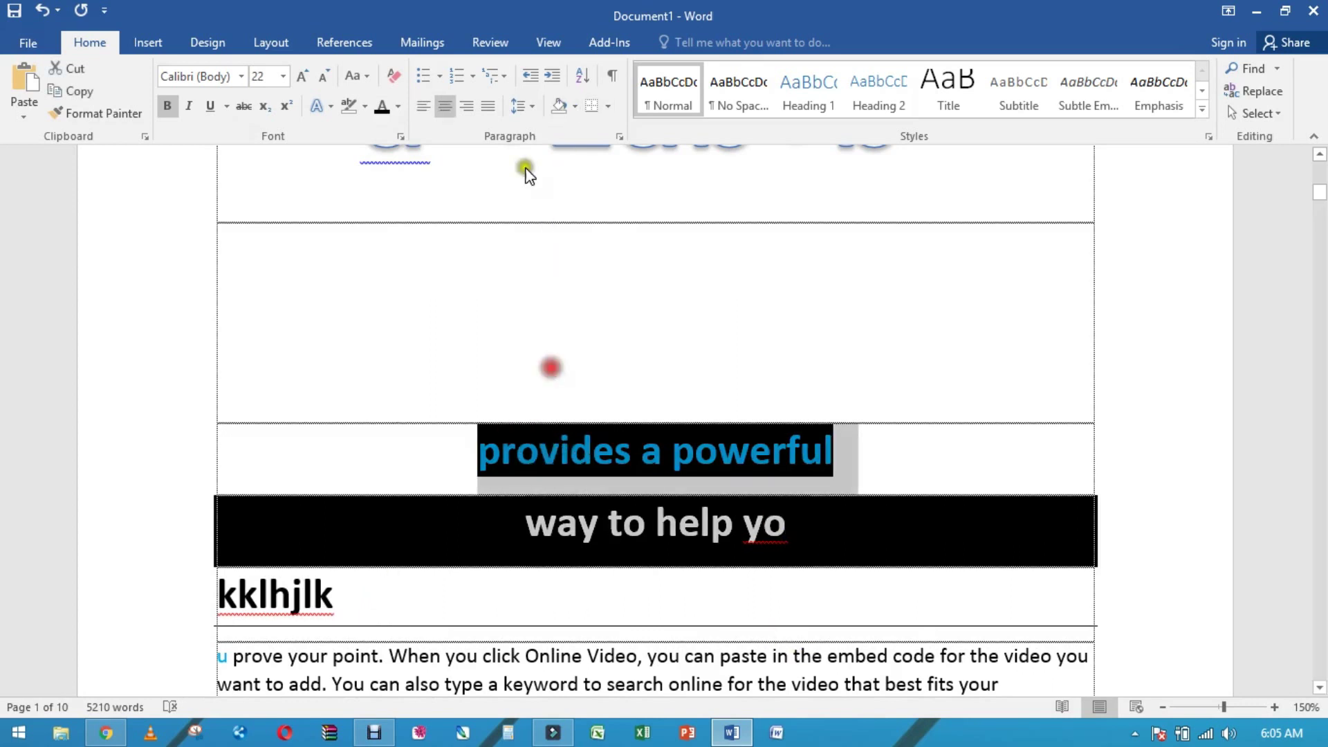
Set the shading of the two centred rows to No Color
left_click(574, 111)
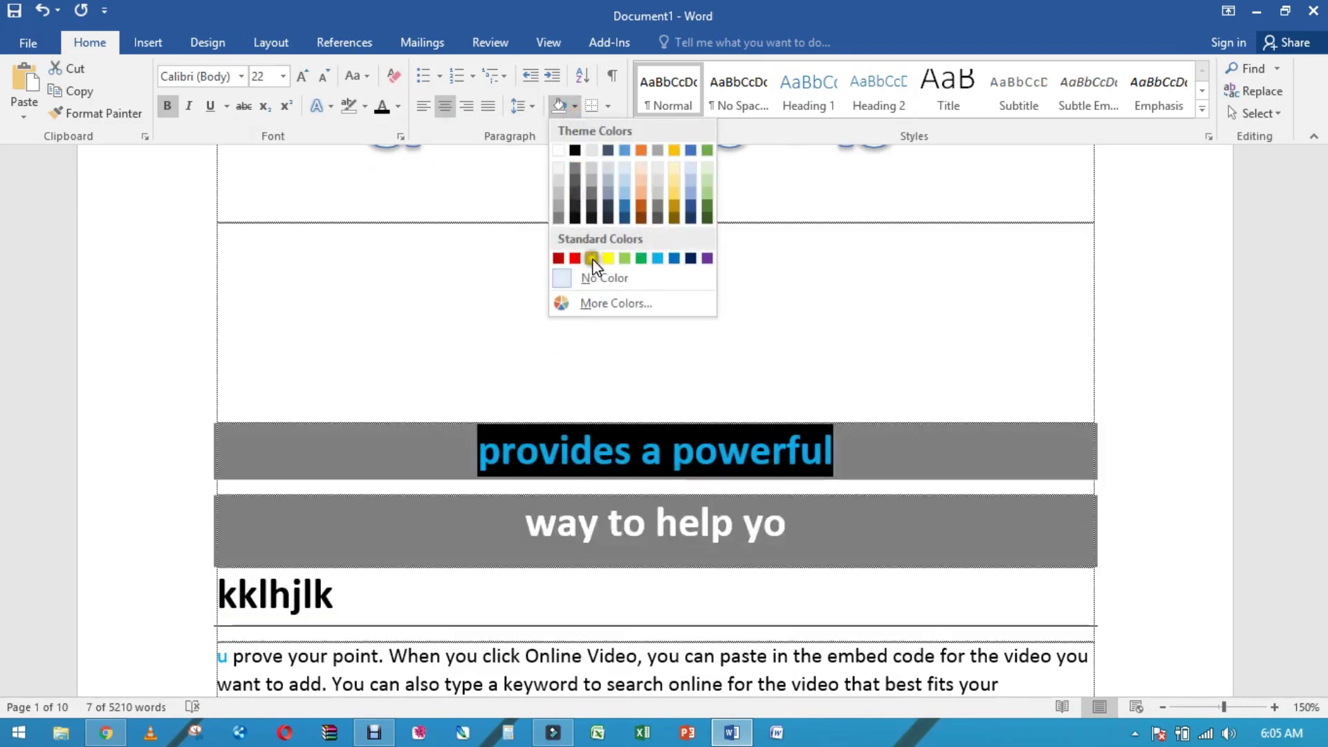
left_click(594, 272)
left_click(705, 448)
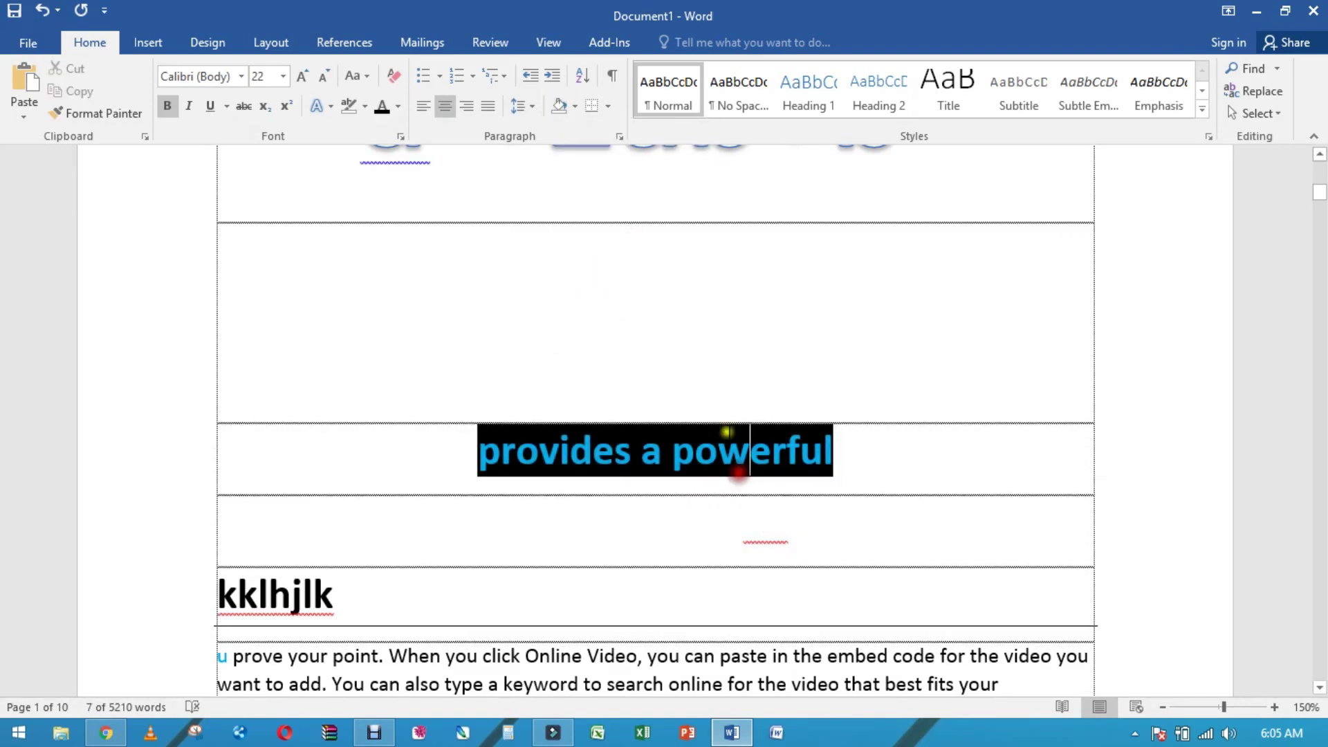
Clear all formatting from the 'provides a powerful' line
triple_click(705, 448)
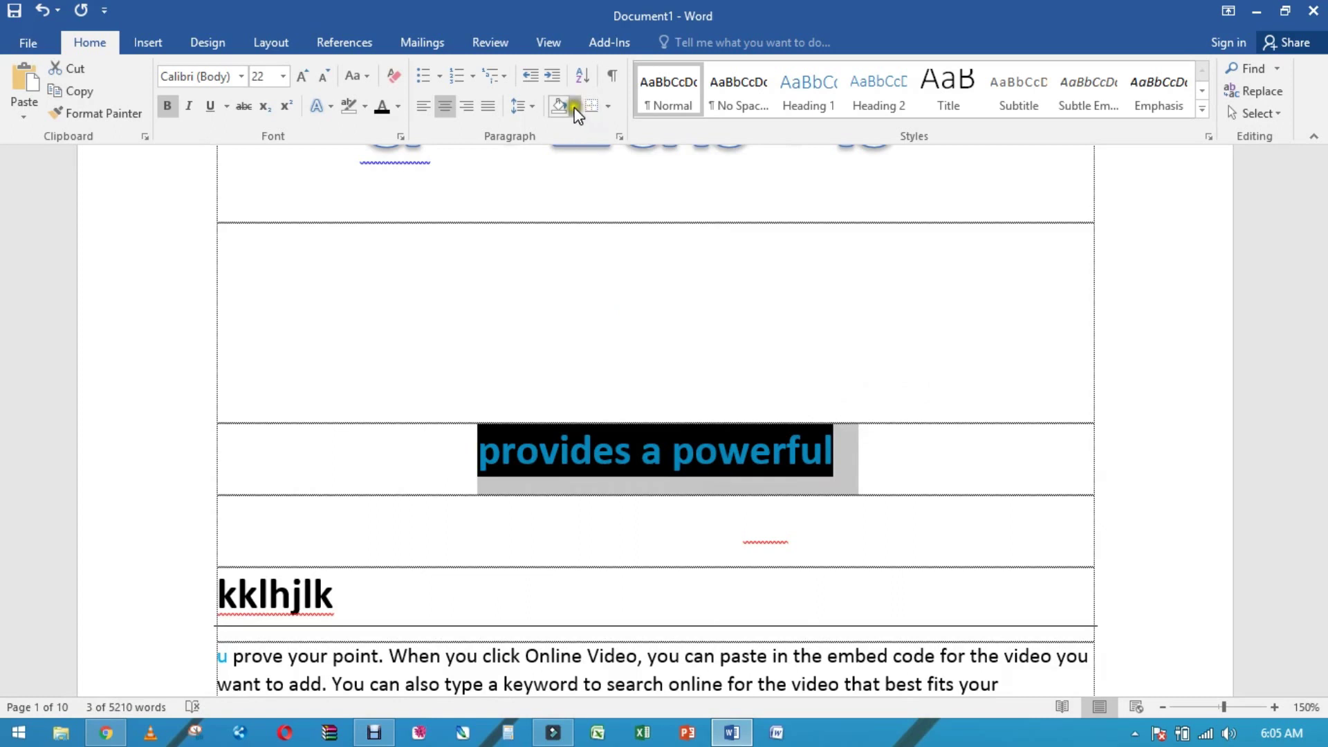
left_click(574, 106)
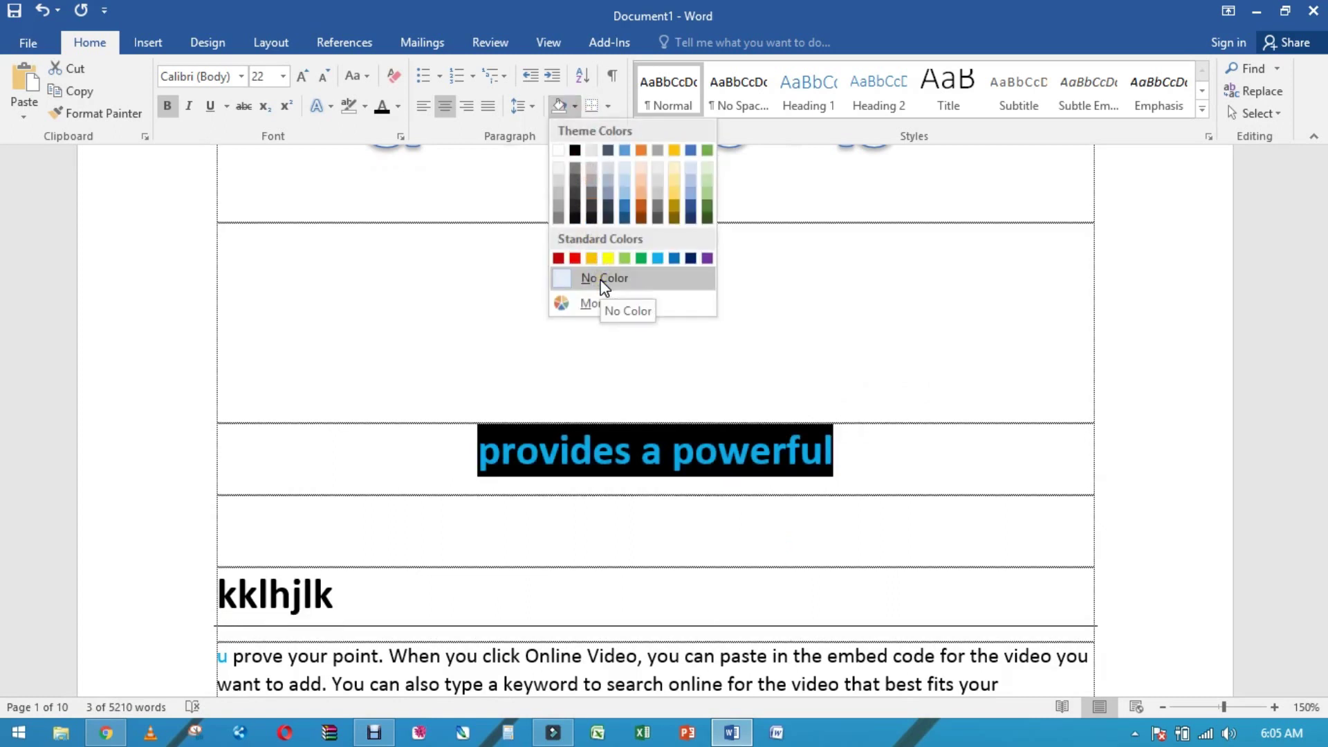
left_click(390, 76)
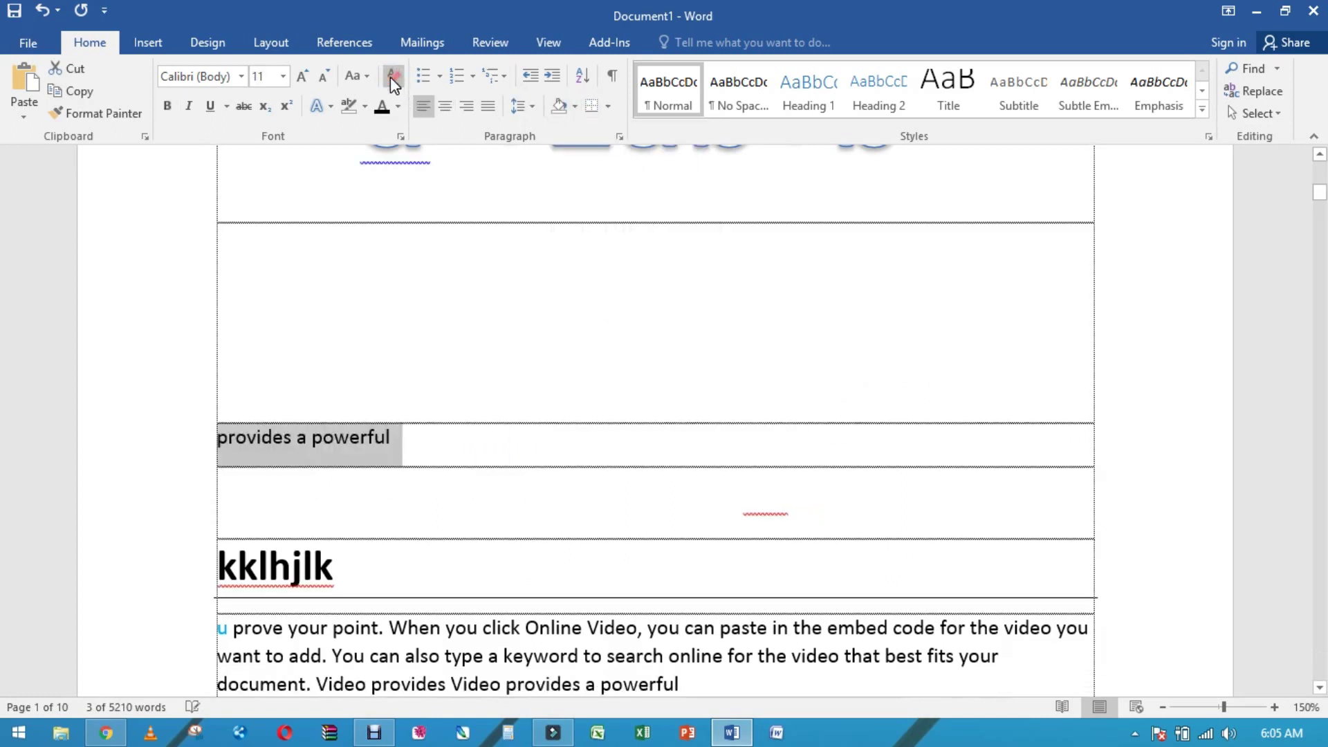
left_click(537, 461)
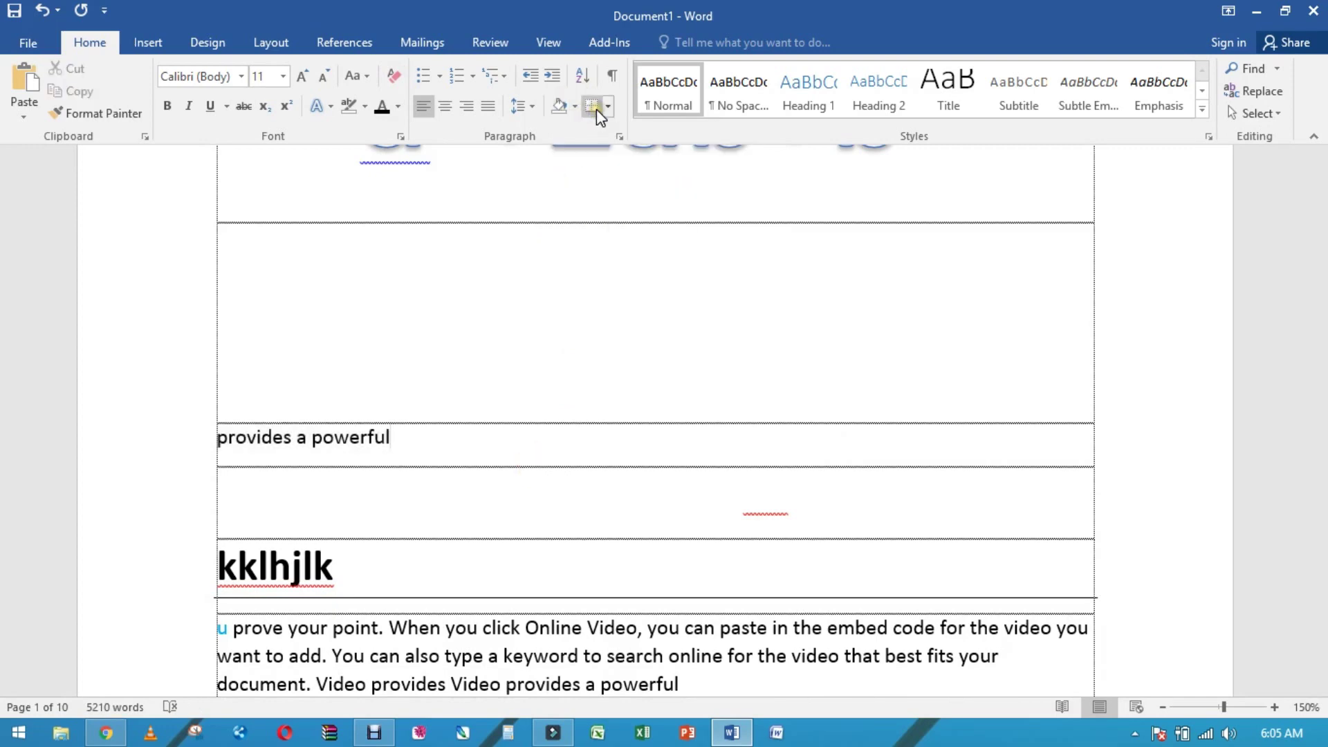
Apply All Borders to the last three paragraphs, then show the File Info page
scroll(595, 111, "down", 5)
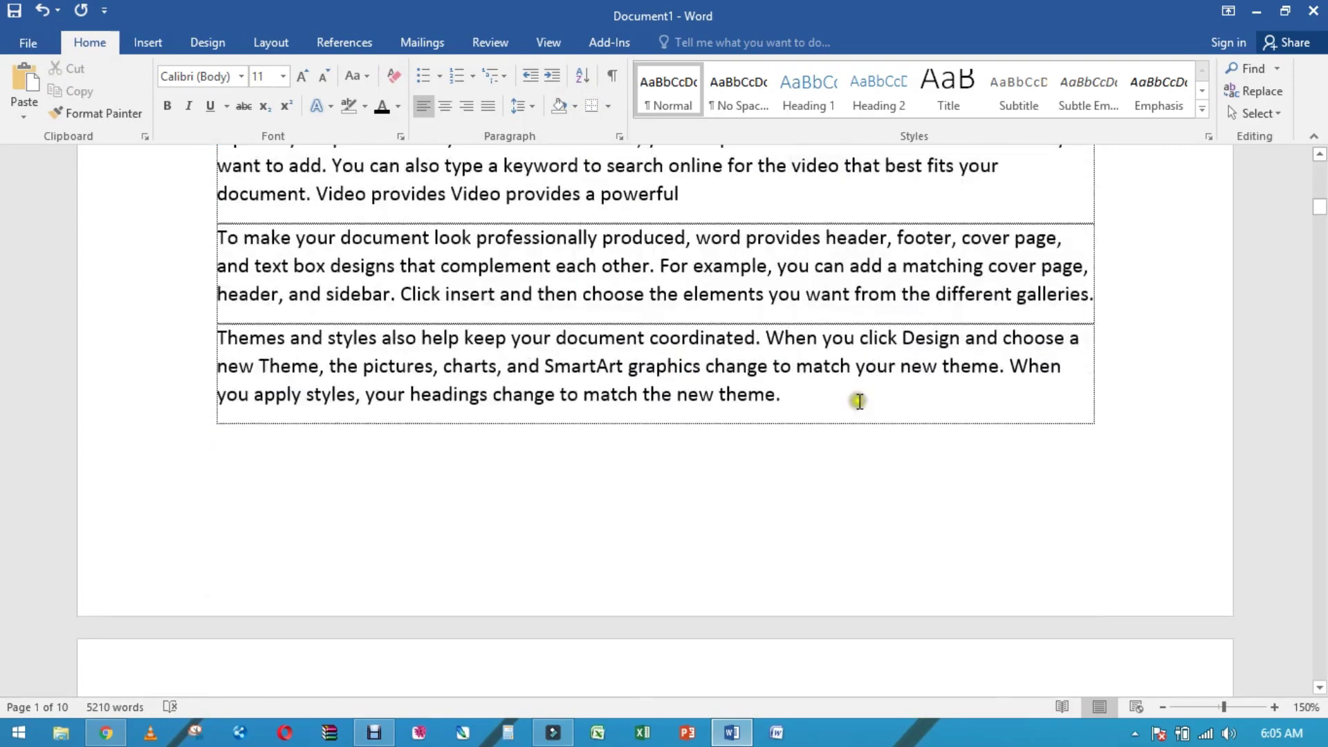
mouse_move(860, 401)
left_mouse_down()
mouse_move(193, 158)
mouse_move(218, 279)
left_mouse_up()
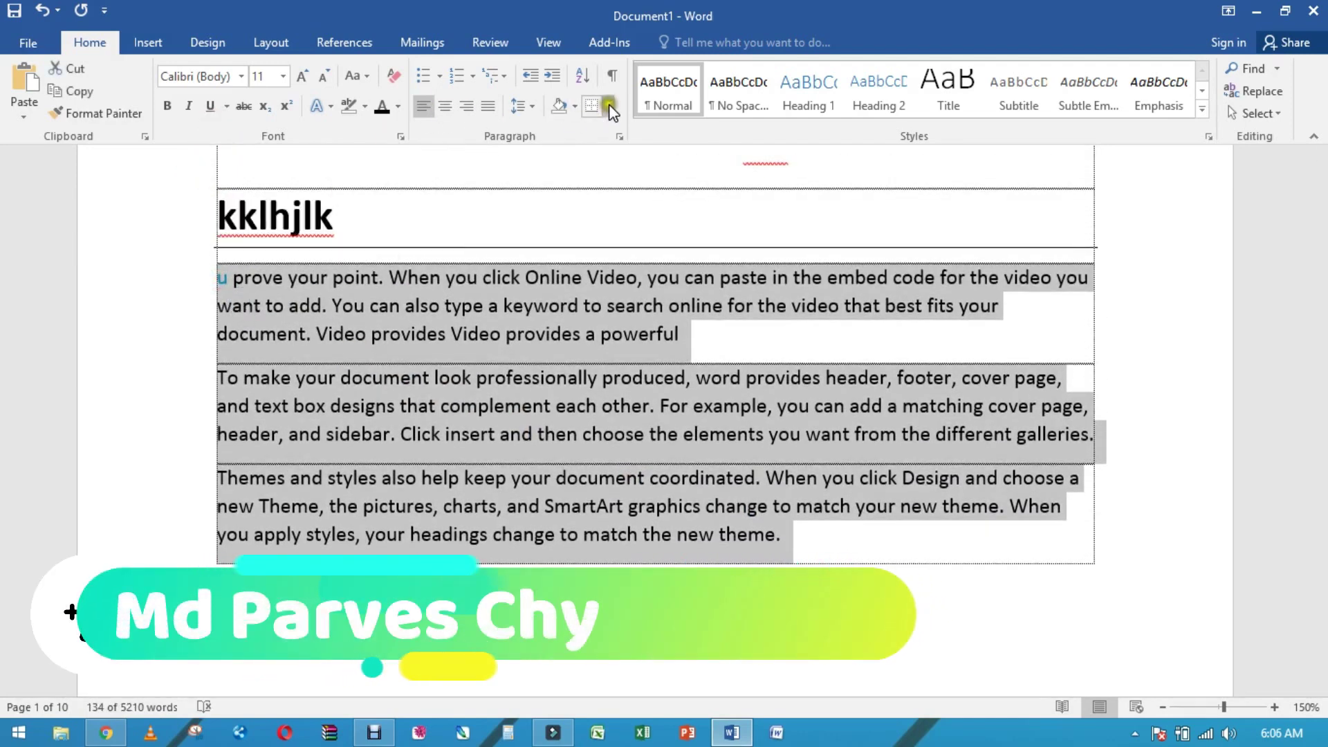
left_click(607, 106)
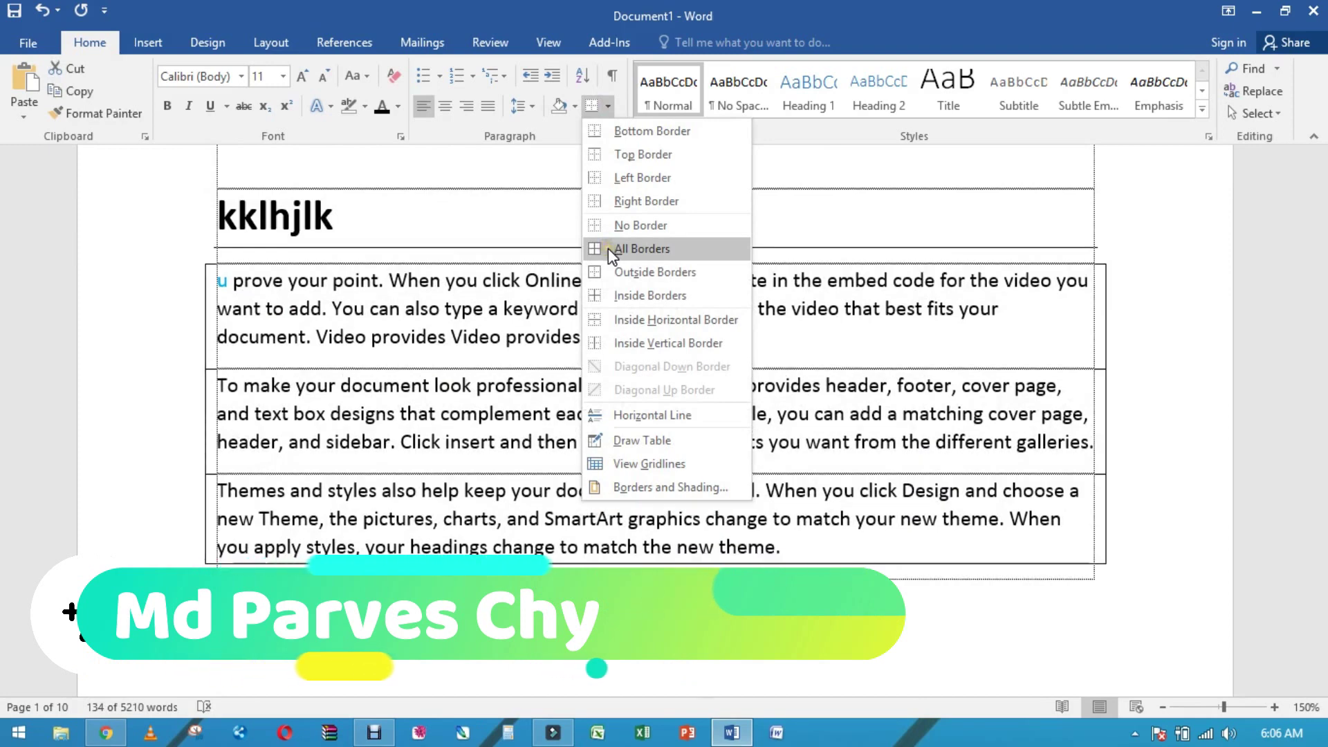
left_click(608, 247)
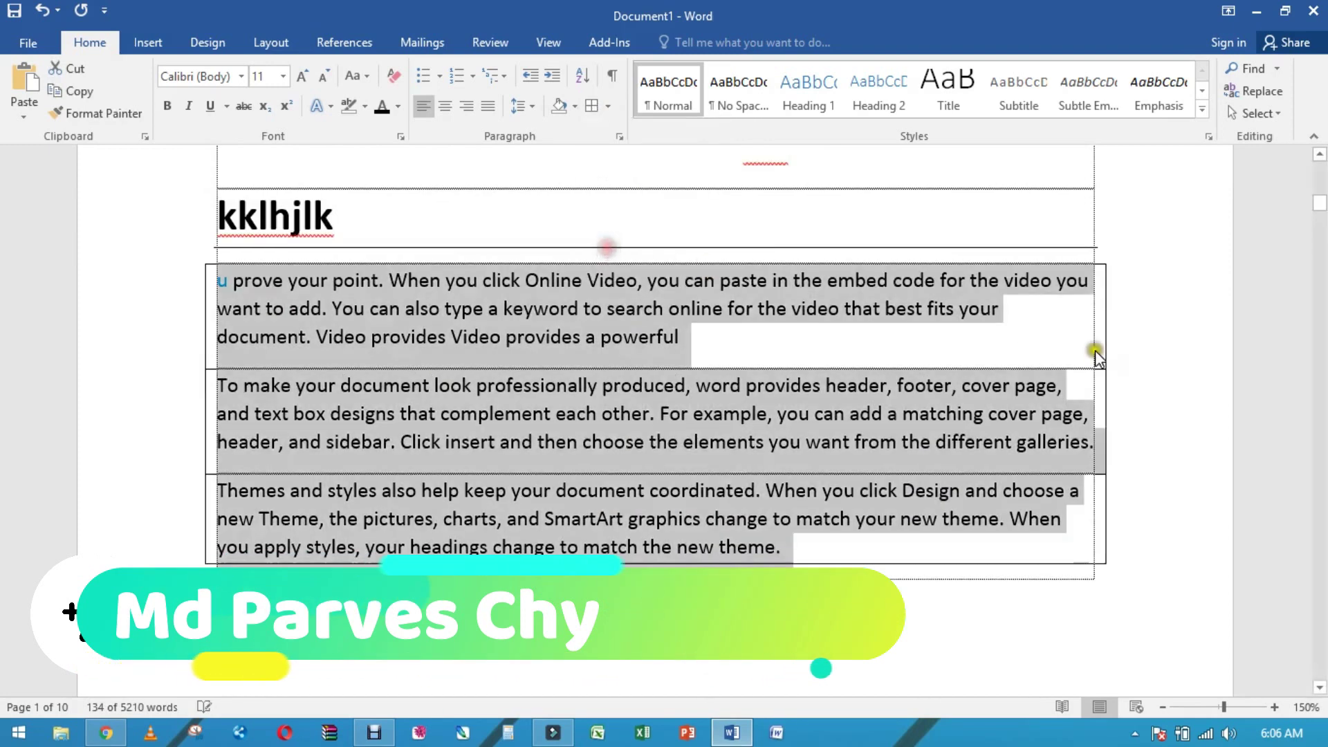
left_click(982, 310)
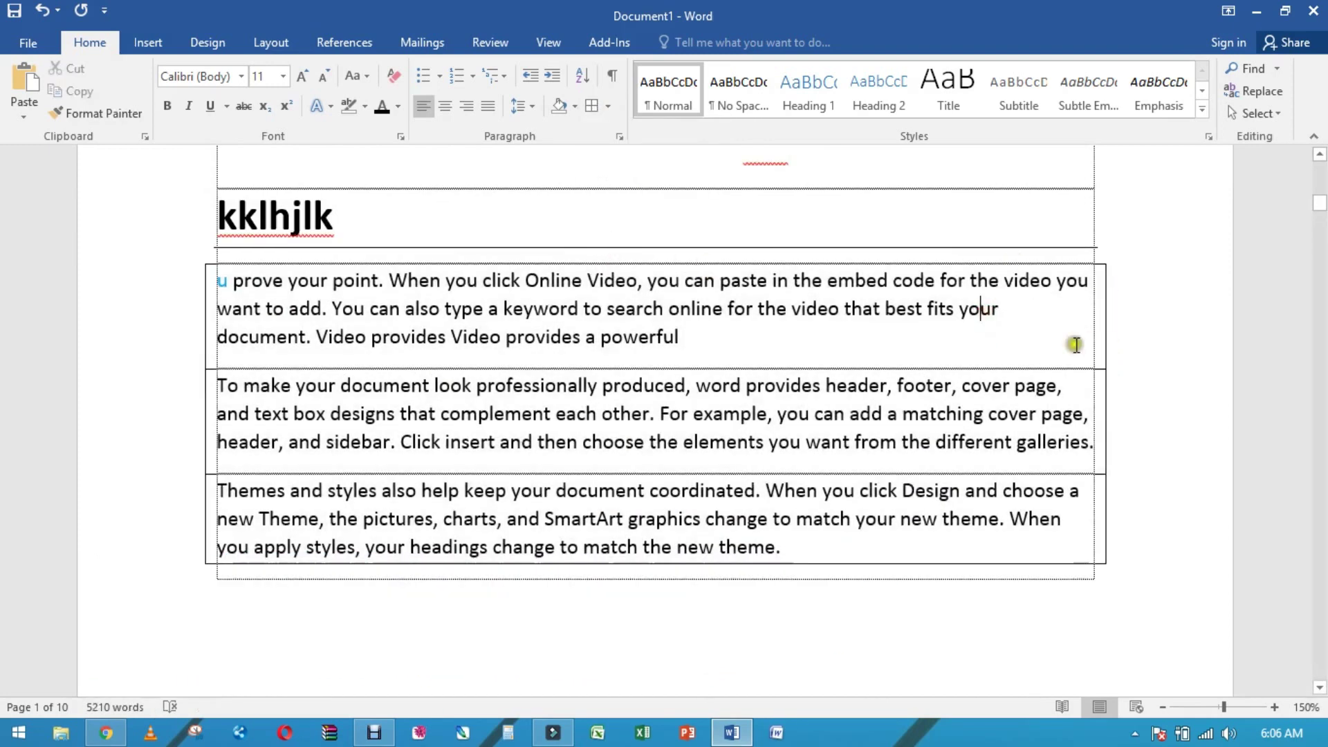
left_click_drag(1093, 313, 1094, 323)
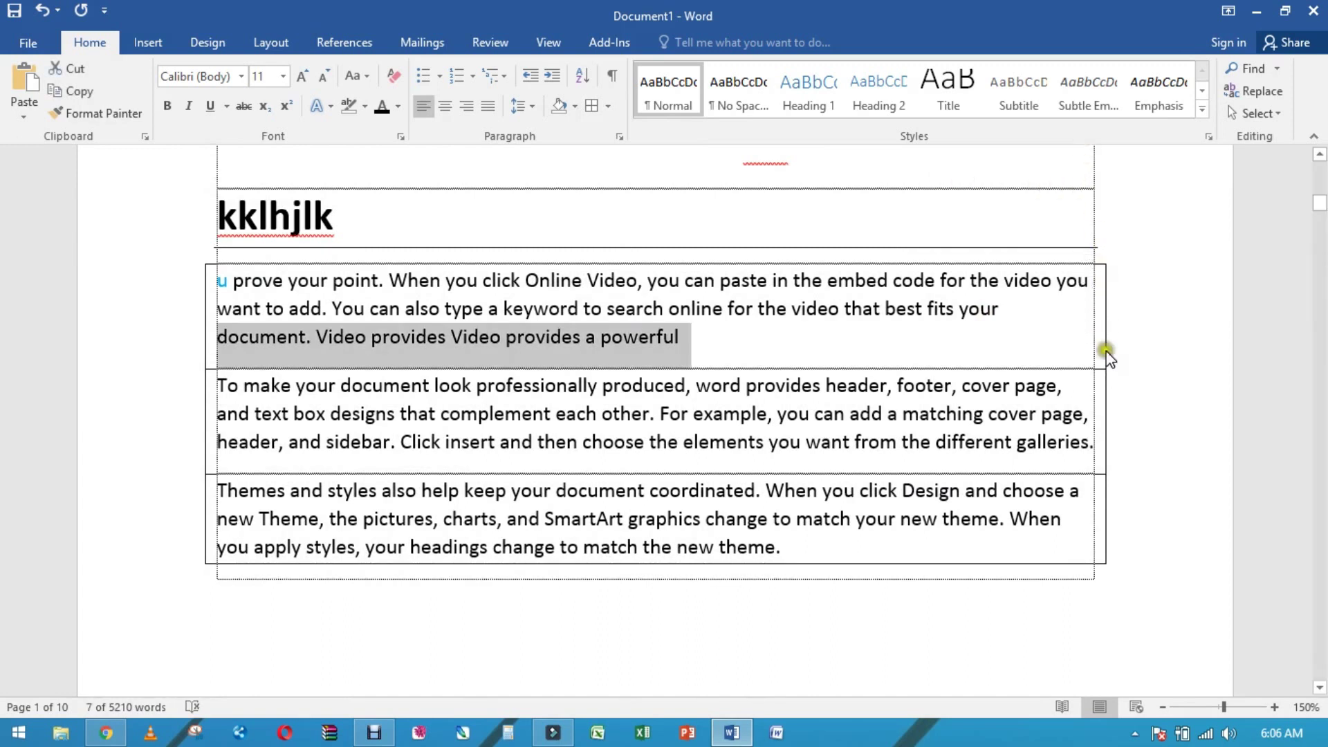
left_click(18, 43)
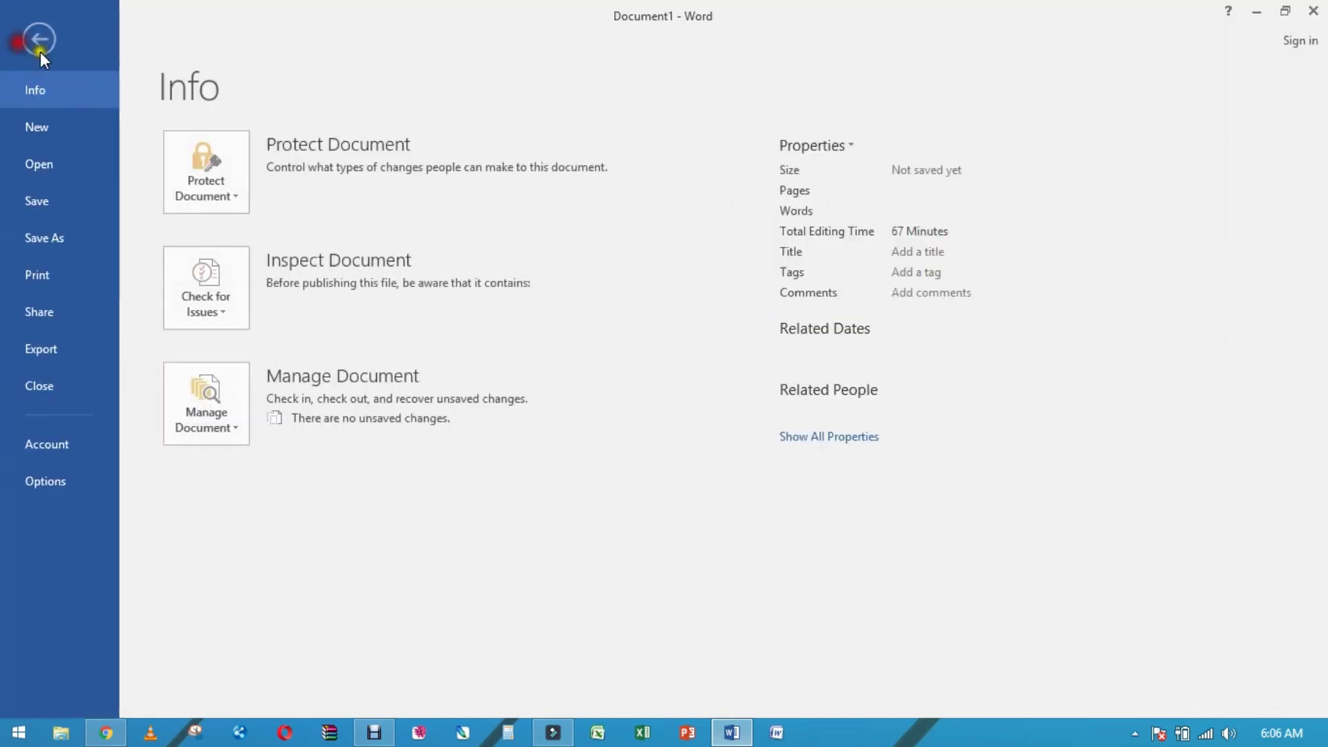
Preview the bordered paragraphs in Print, then set the three paragraphs to No Border
left_click(49, 268)
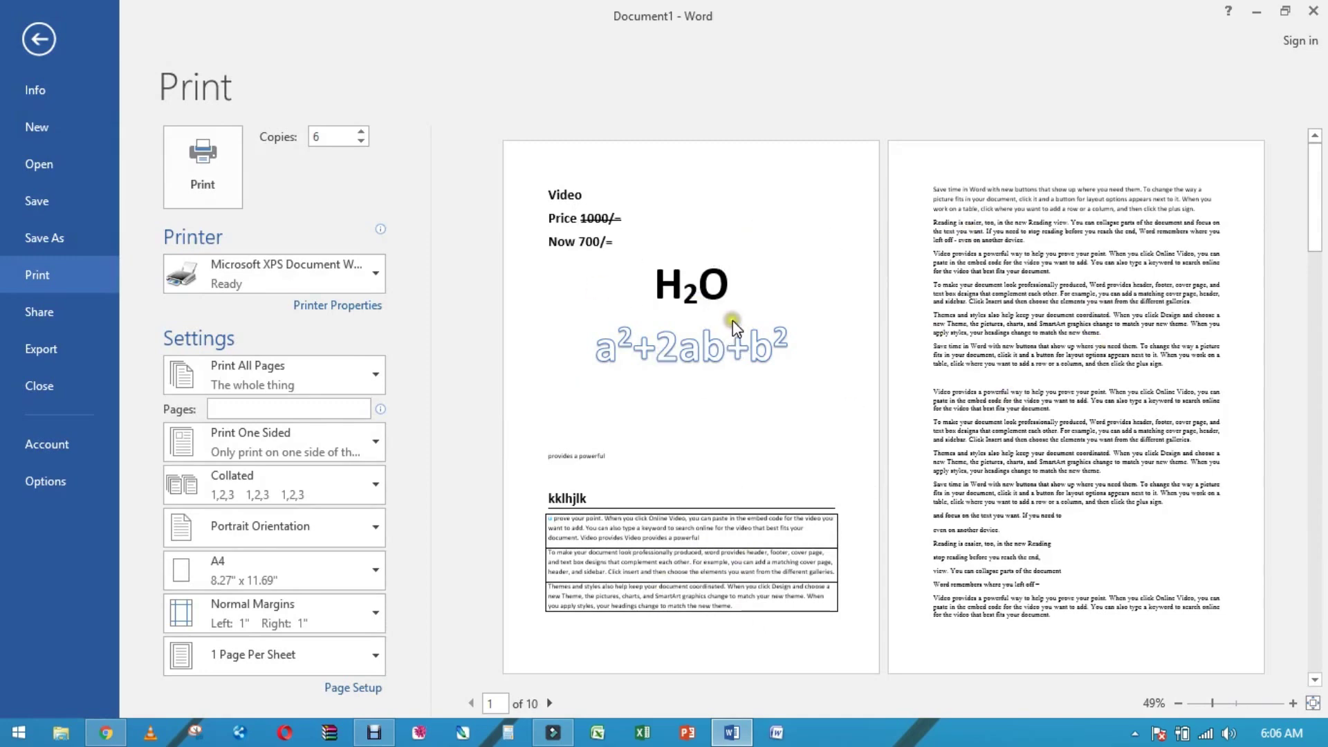
left_click(39, 39)
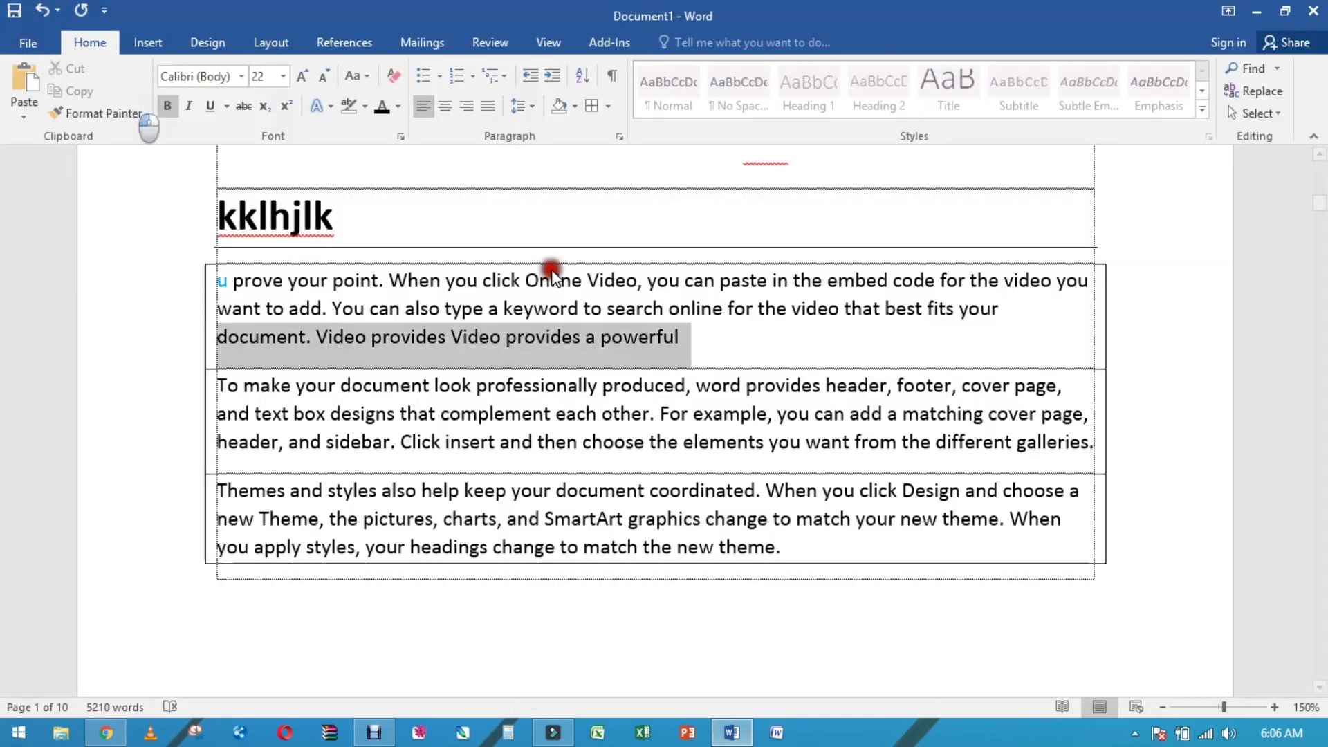
left_click(756, 346)
left_click_drag(796, 550, 221, 284)
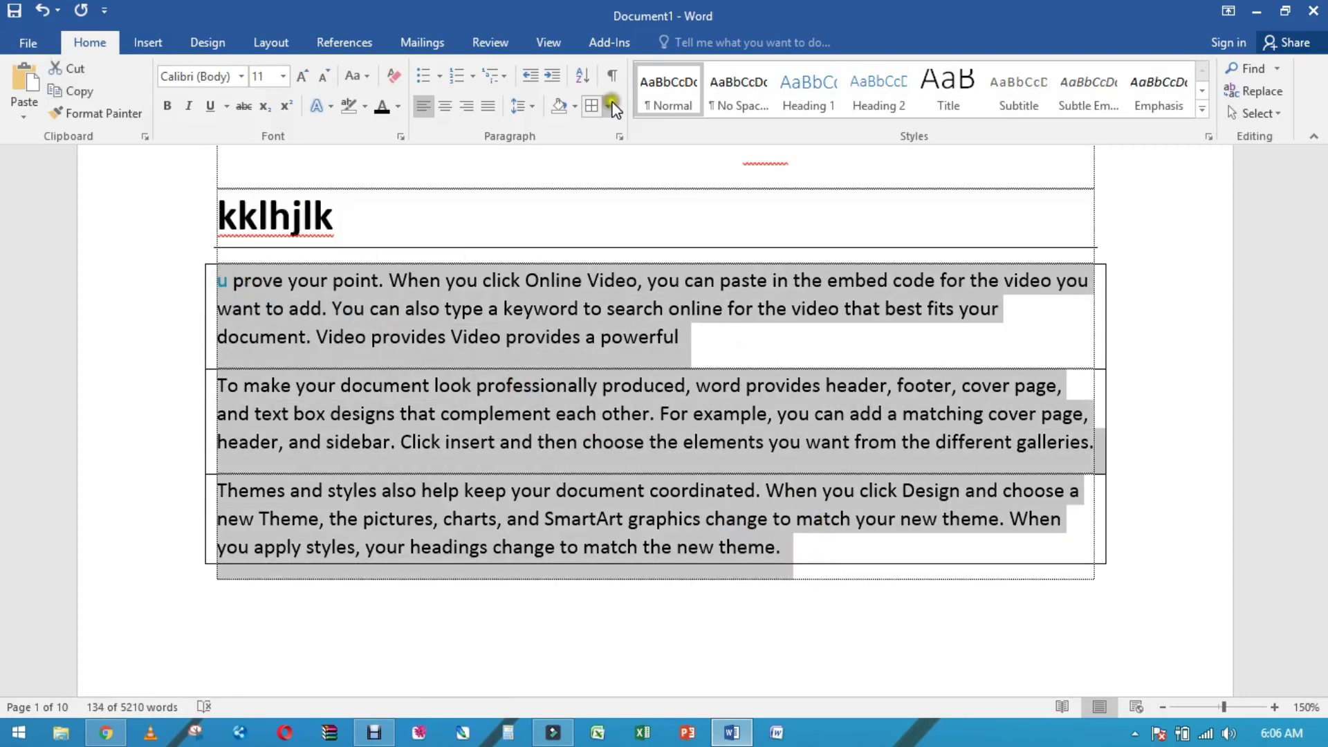
left_click(607, 105)
left_click(615, 225)
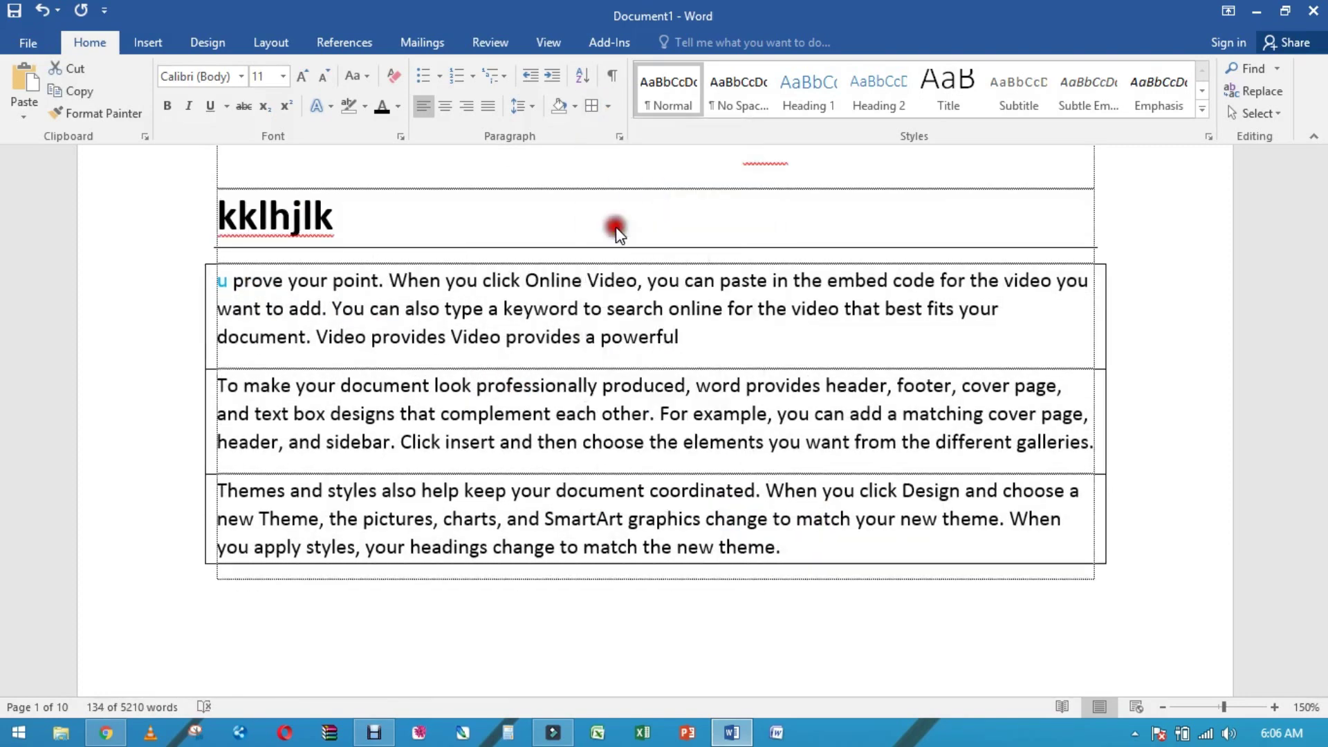
left_click(1014, 320)
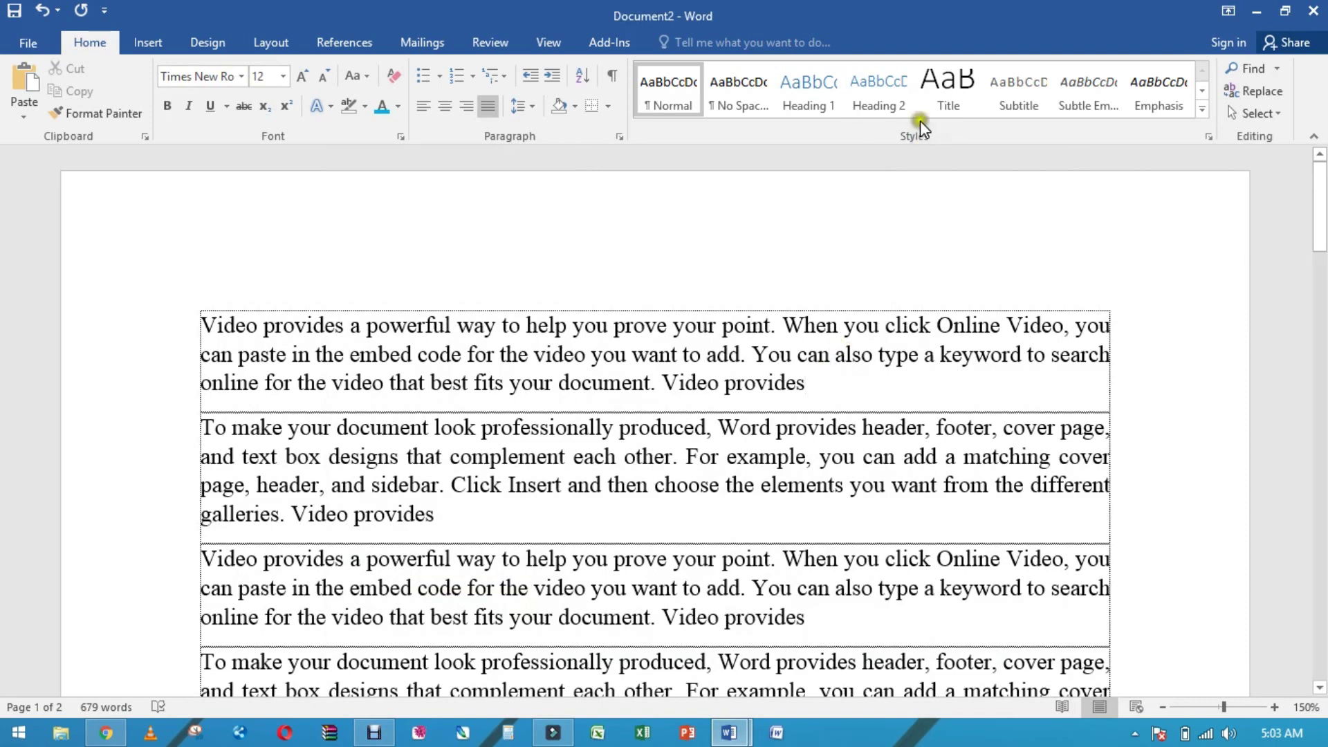
left_click(242, 77)
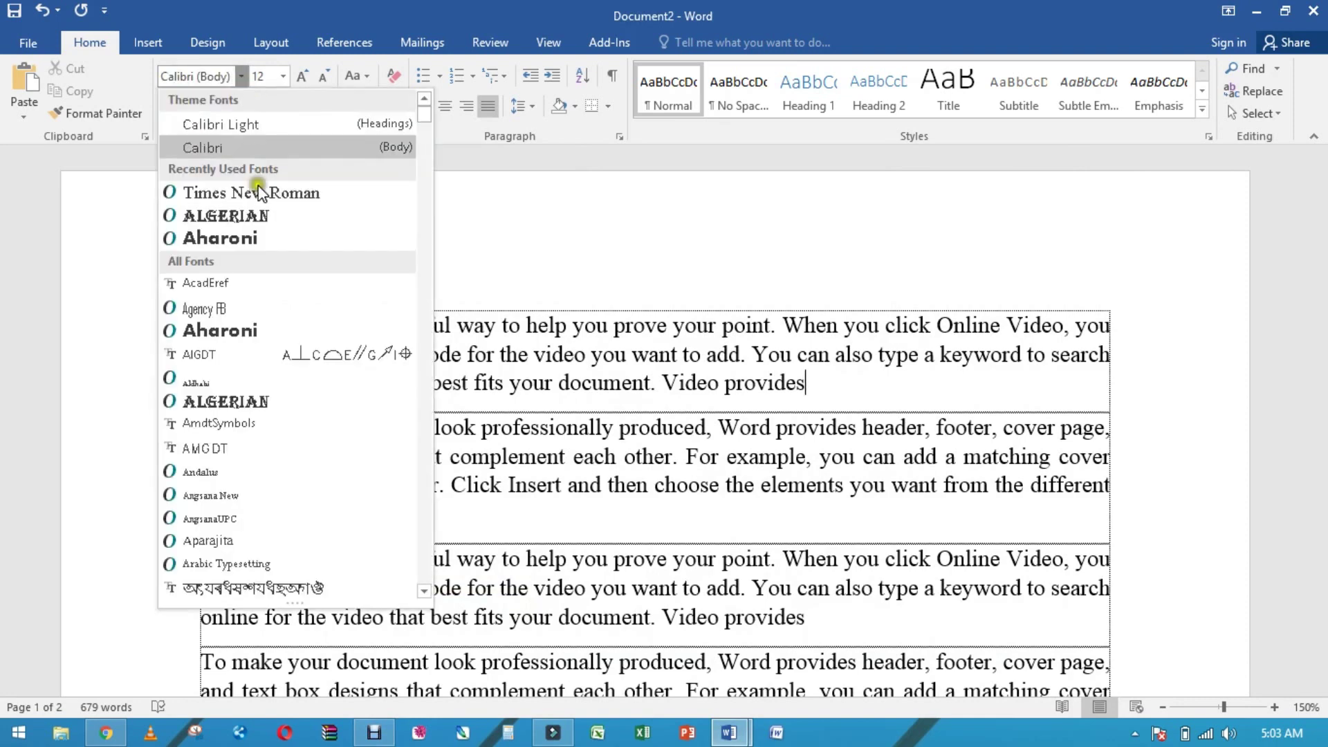
left_click(553, 379)
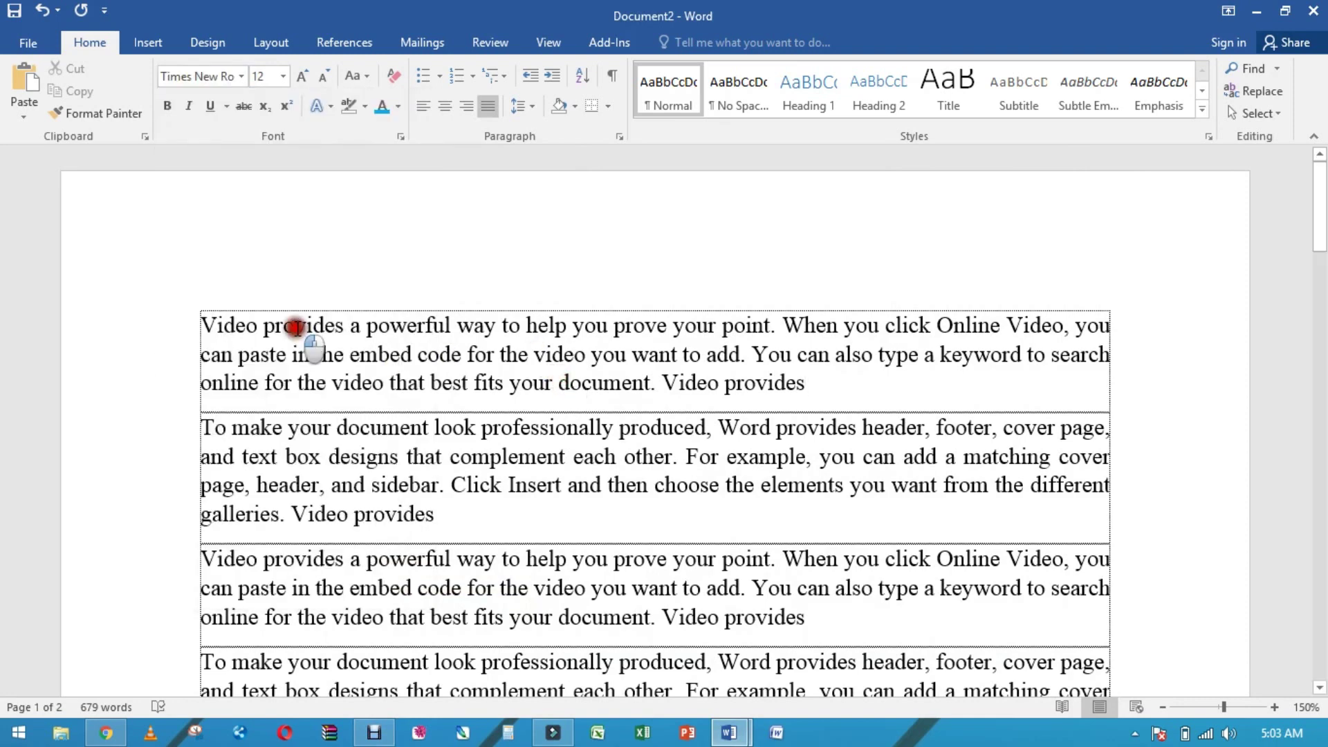
left_click_drag(296, 327, 532, 460)
left_click(407, 382)
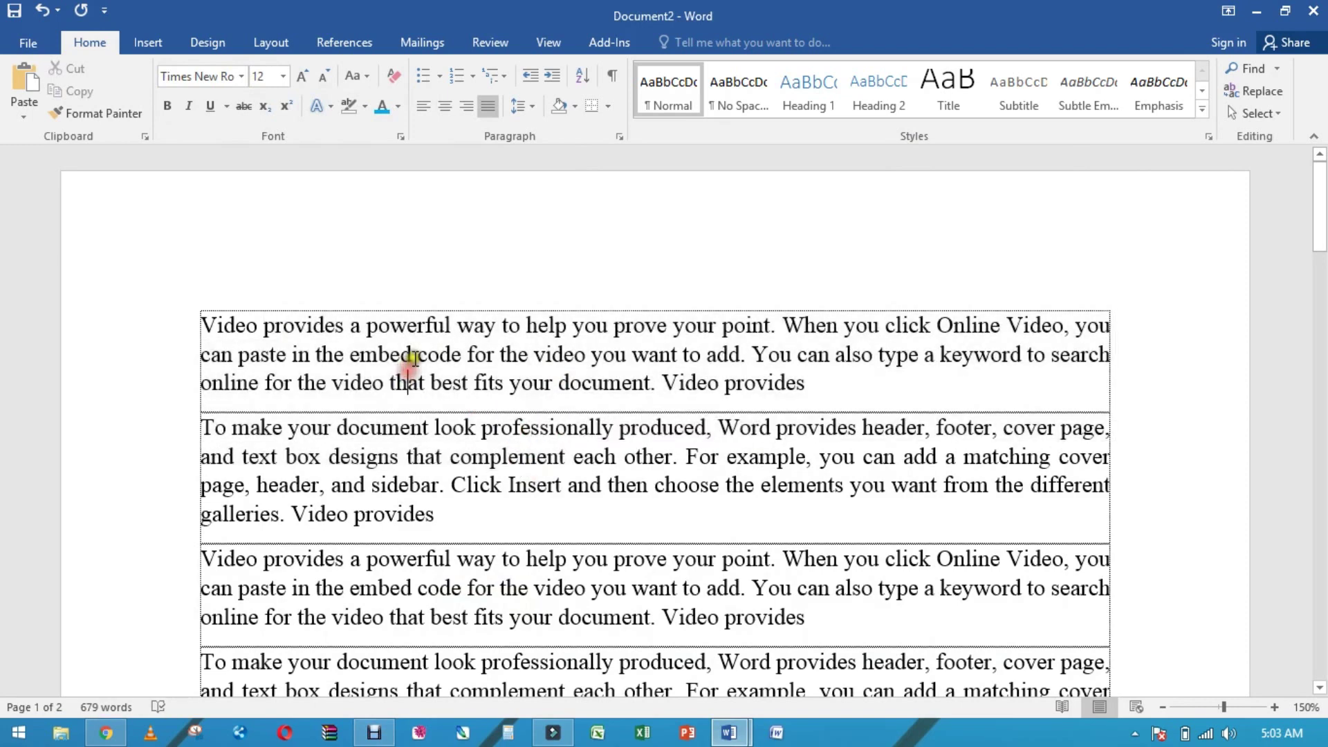
left_click(733, 88)
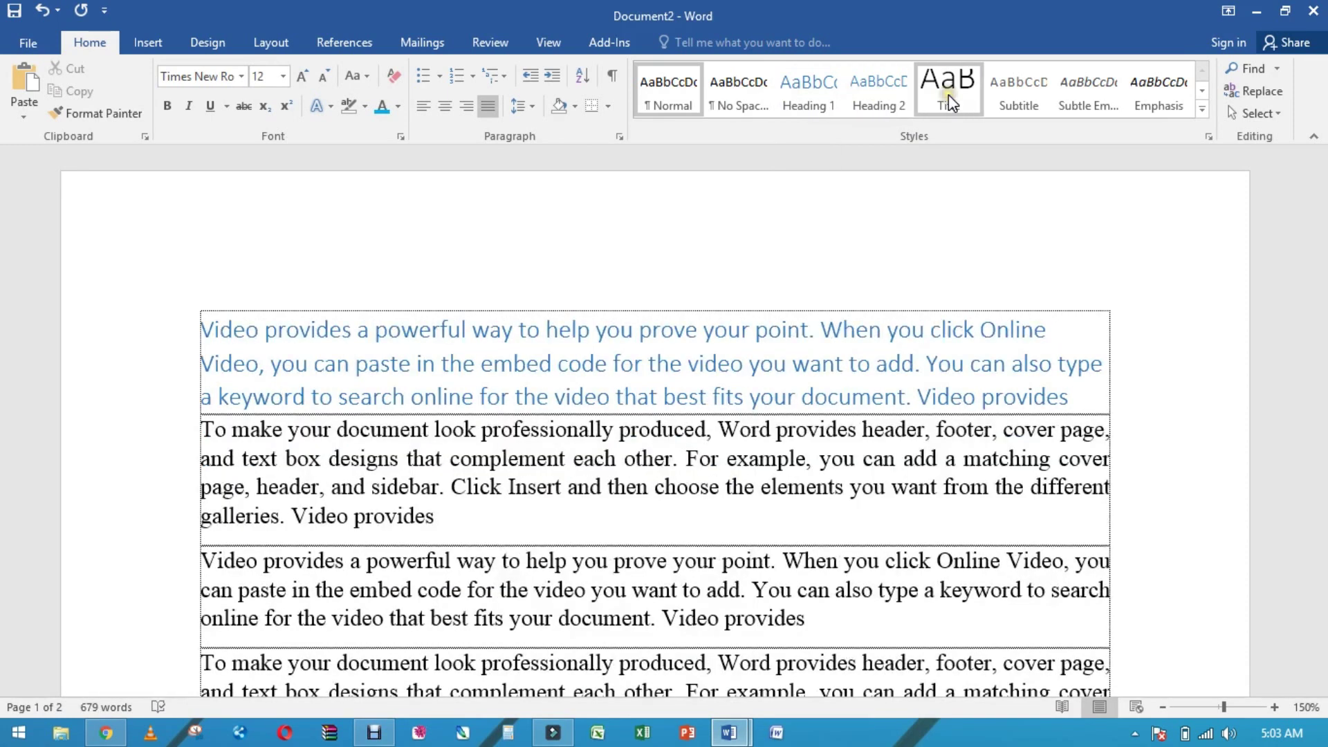
left_click(1199, 112)
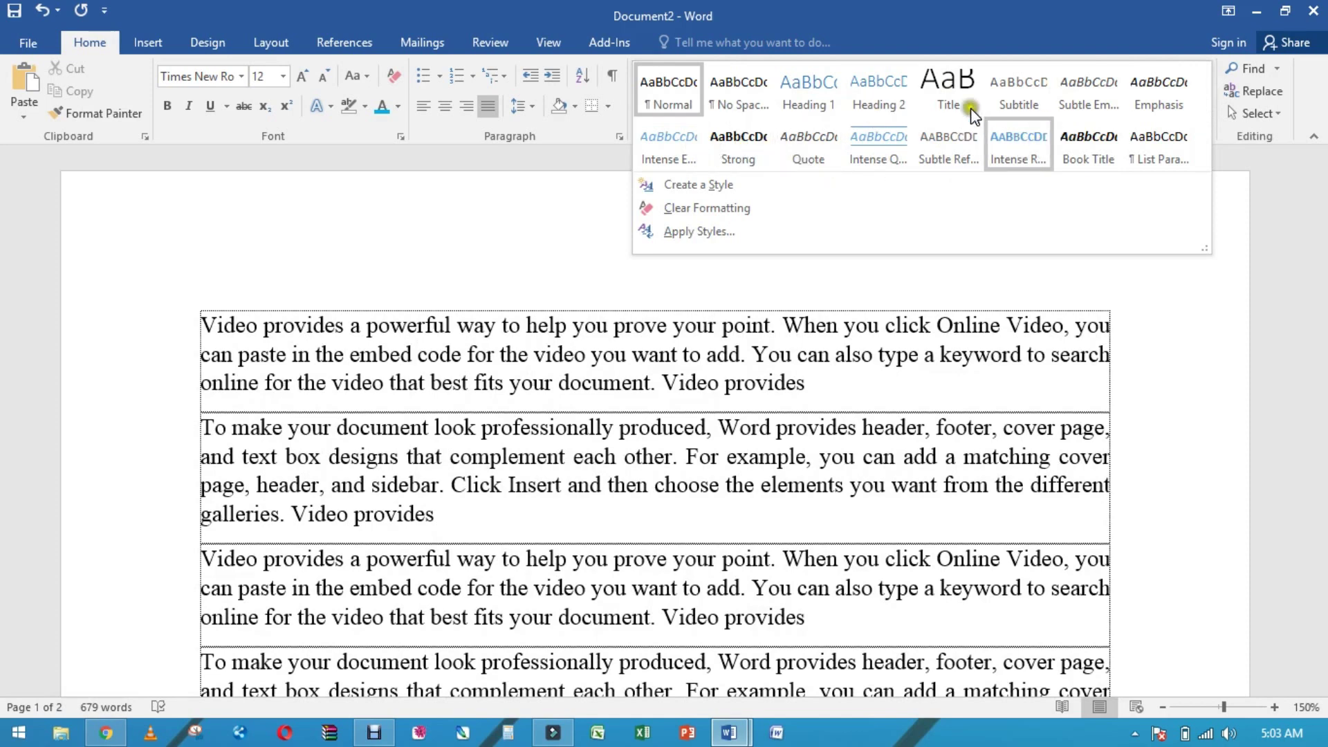
left_click(775, 391)
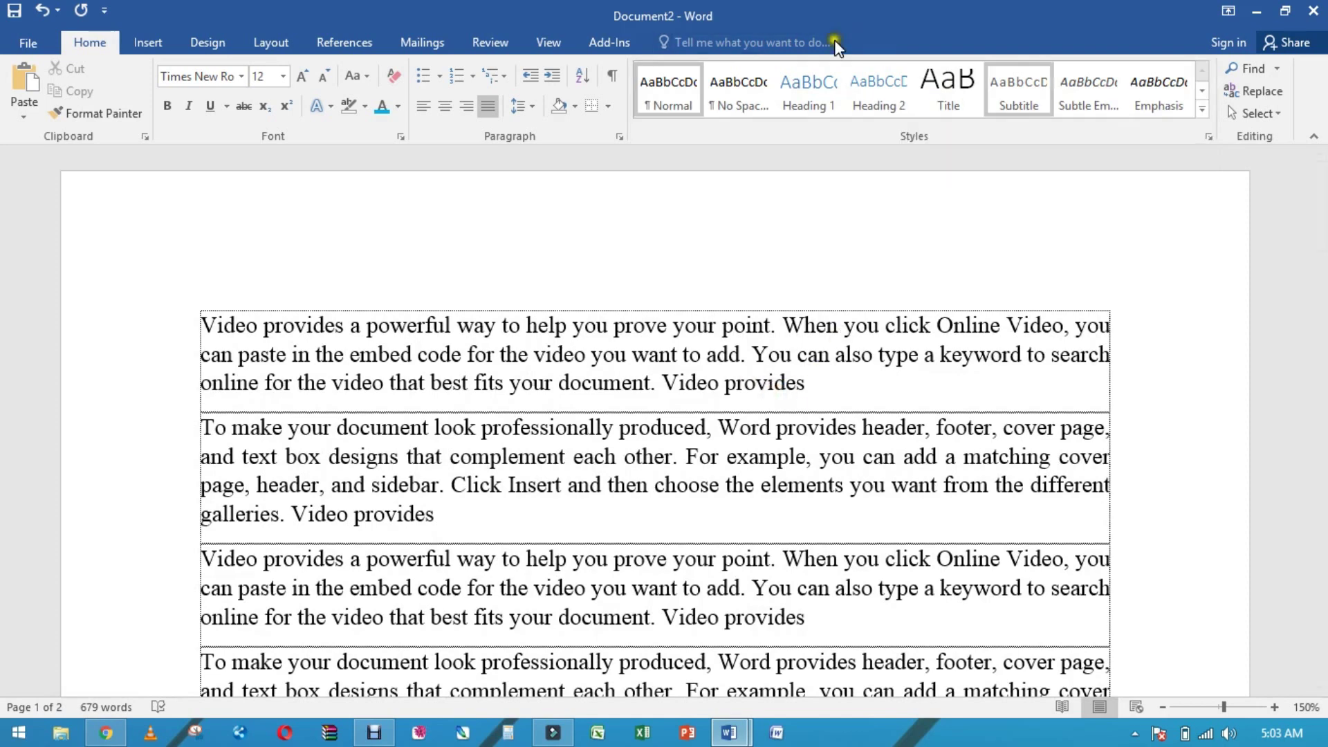
left_click(987, 400)
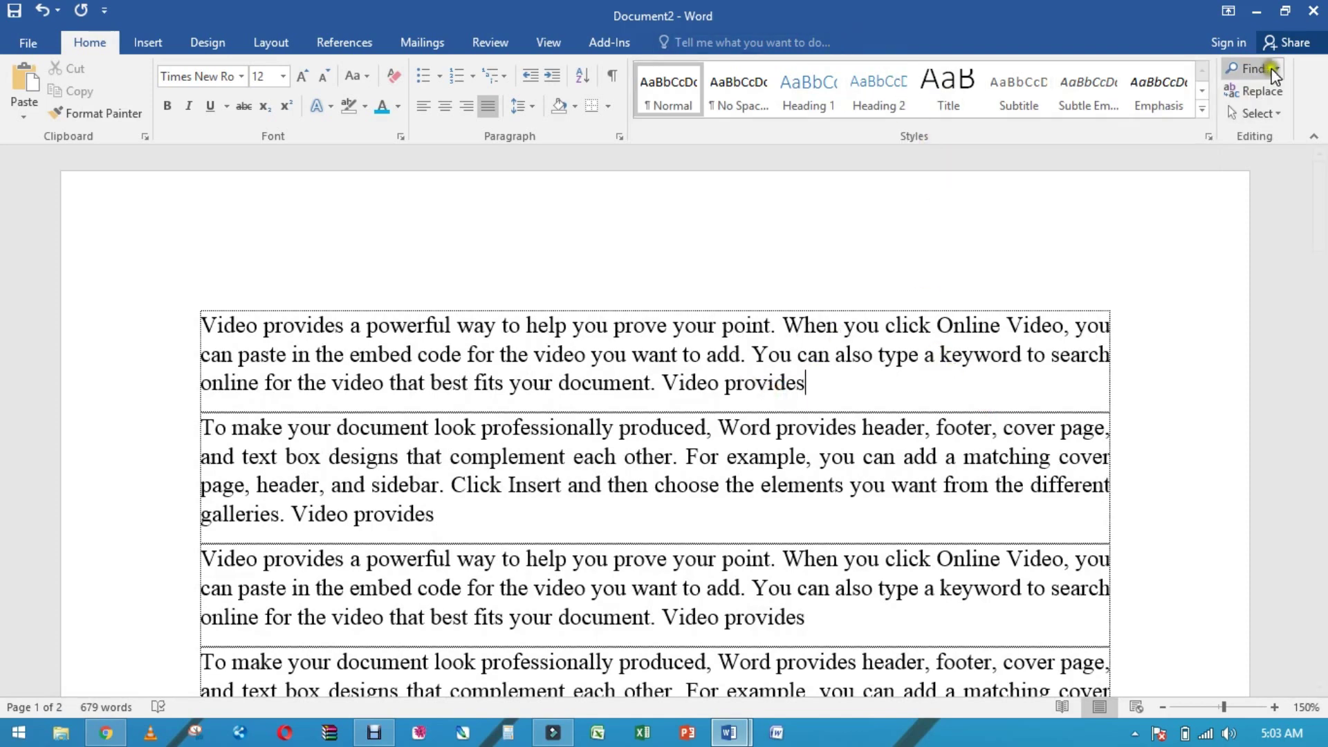
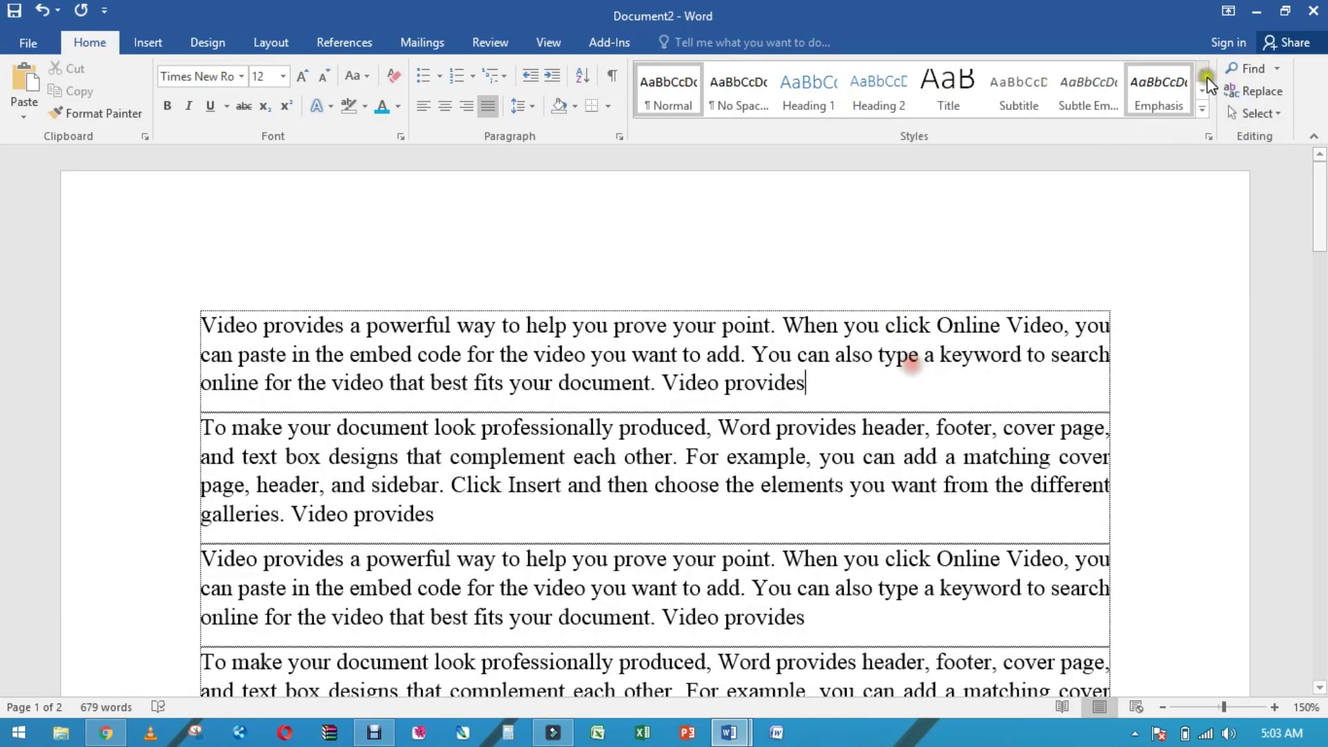
Open the Navigation search pane beside the document text
left_click(1247, 68)
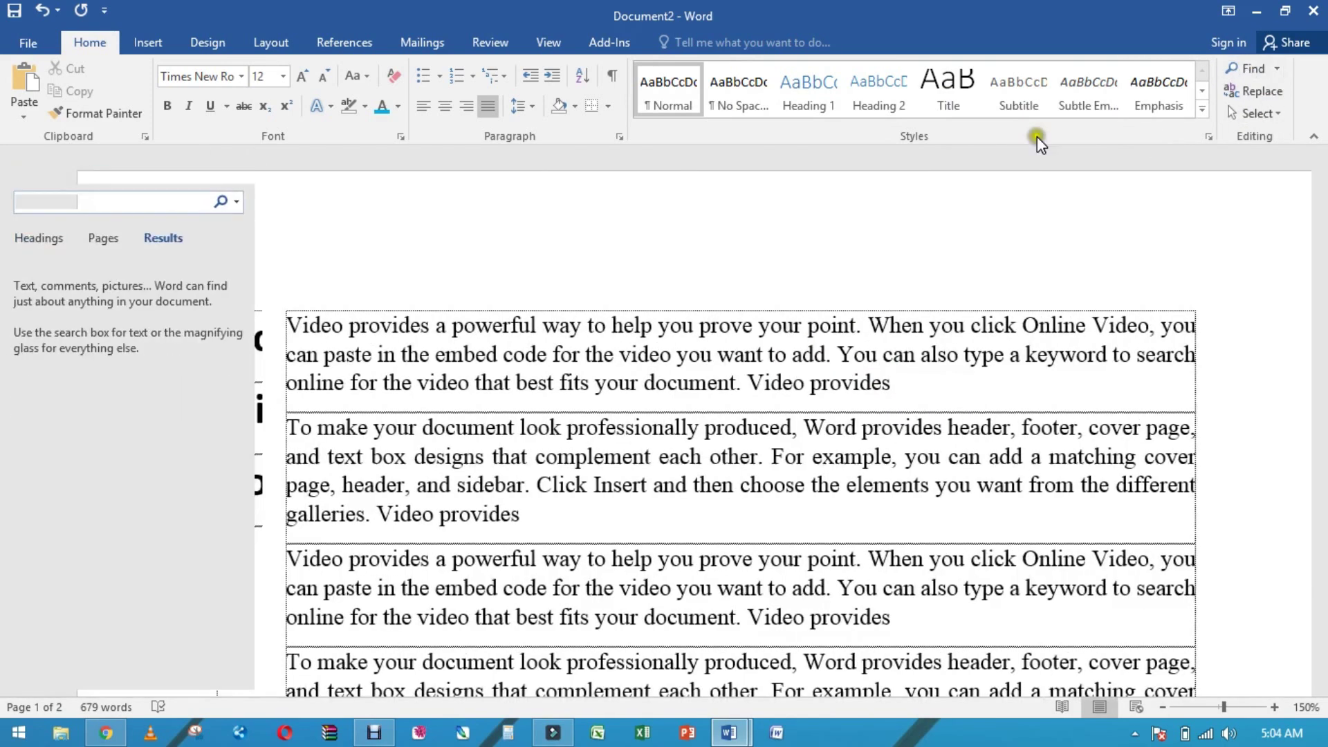
left_click(124, 202)
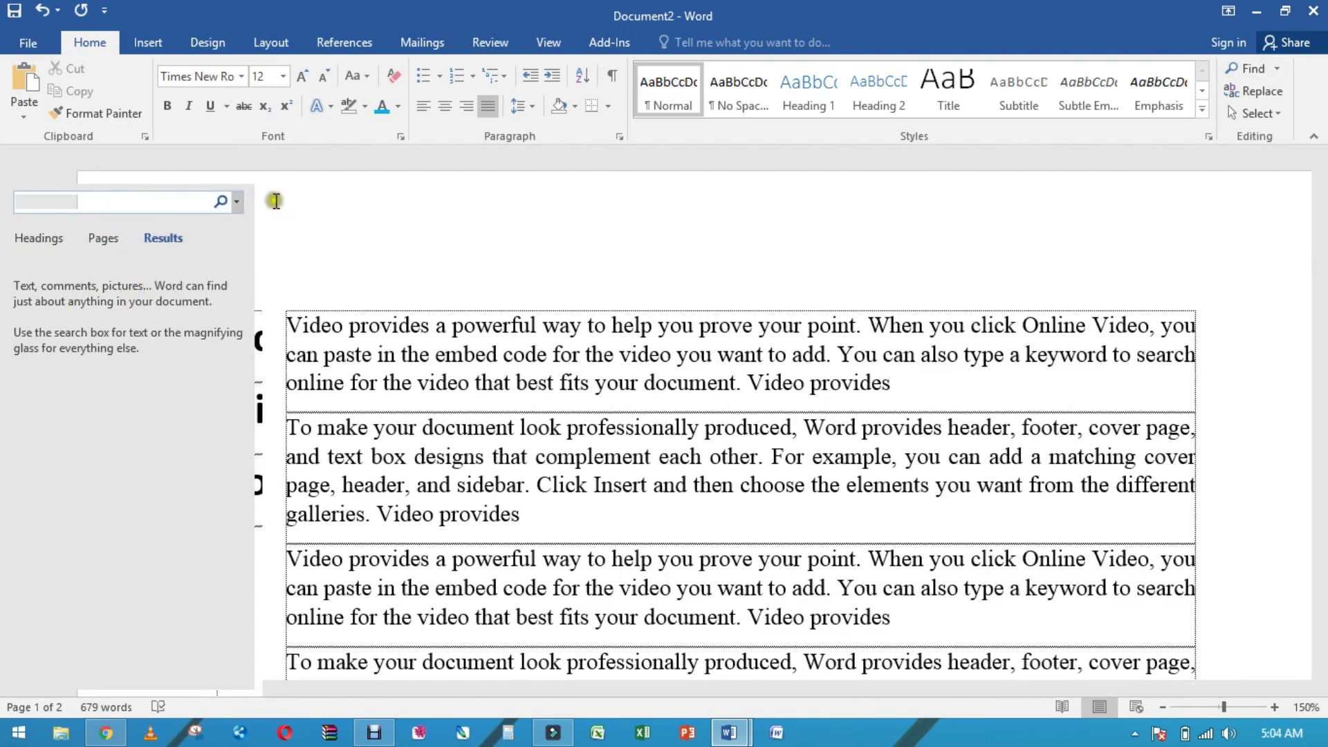
left_click(669, 263)
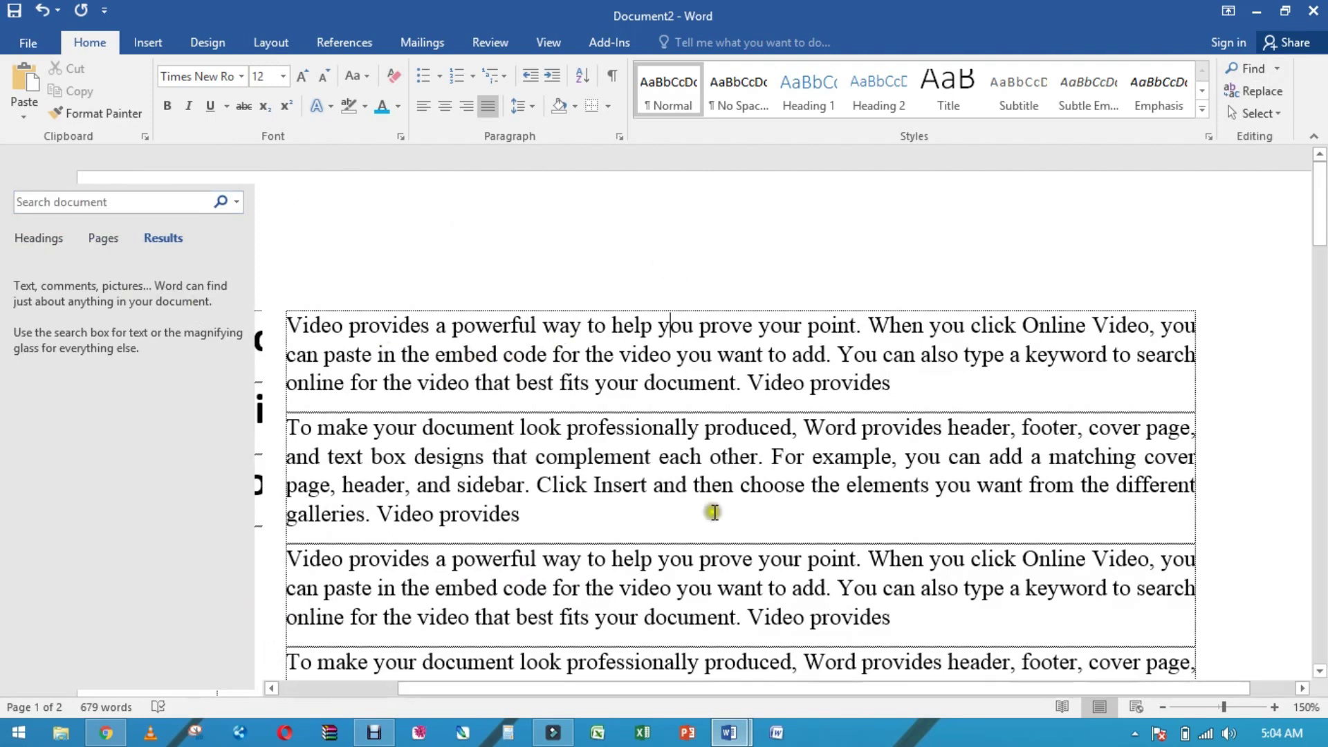
left_click(740, 486)
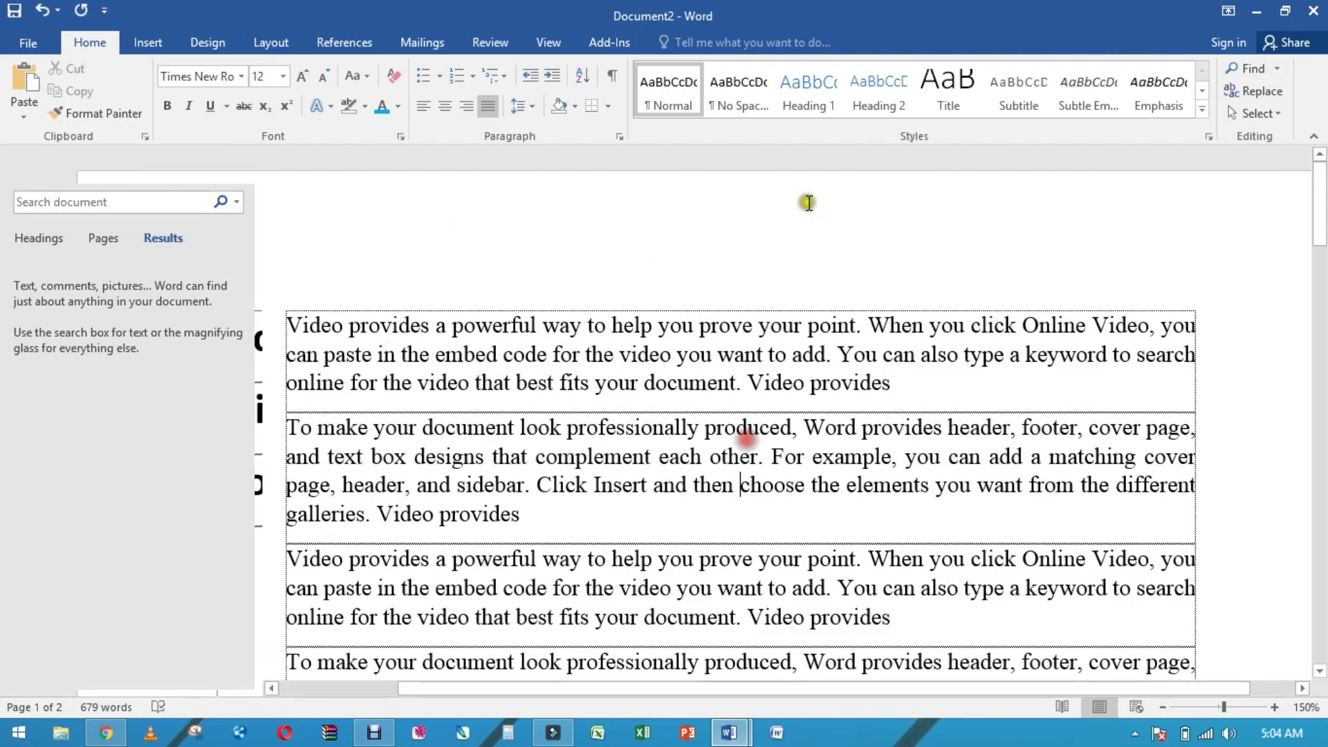
Run a search for a term, clear the search box, and show the extra search options list
left_click(1242, 69)
left_click(1278, 69)
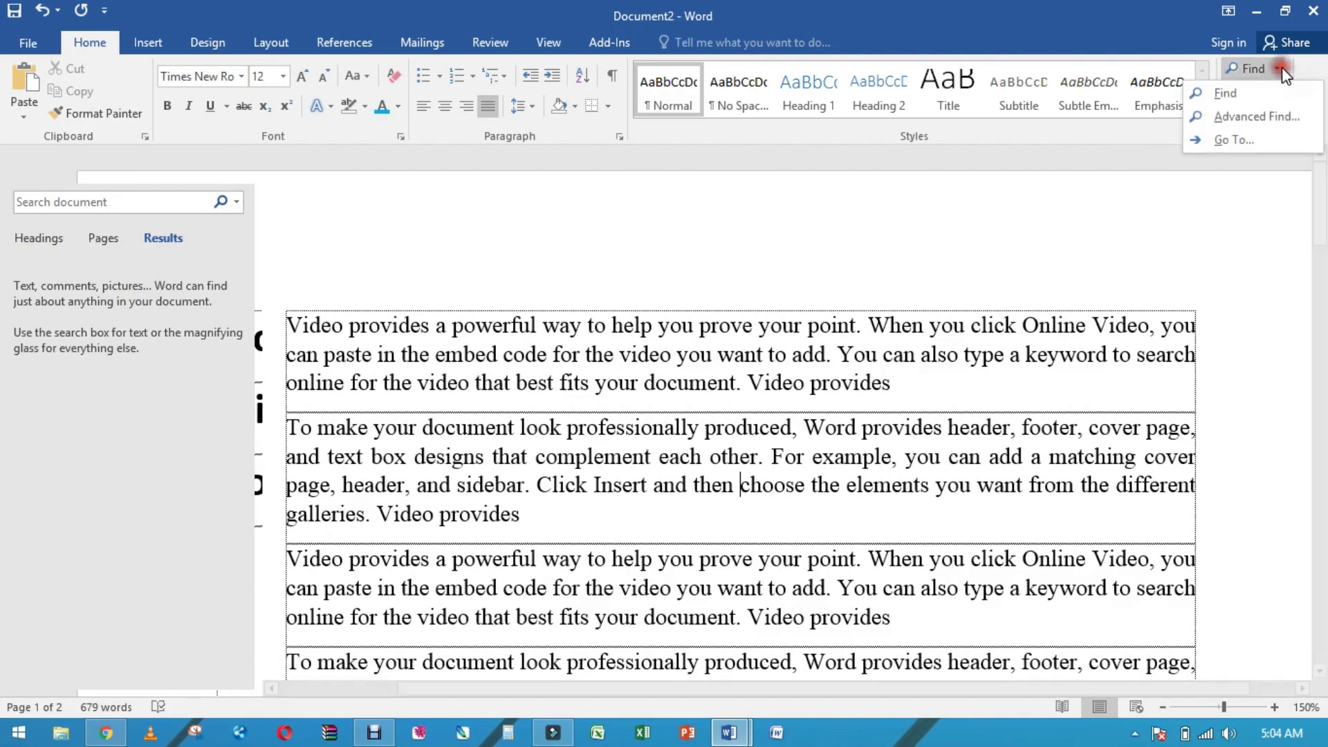
left_click(1231, 93)
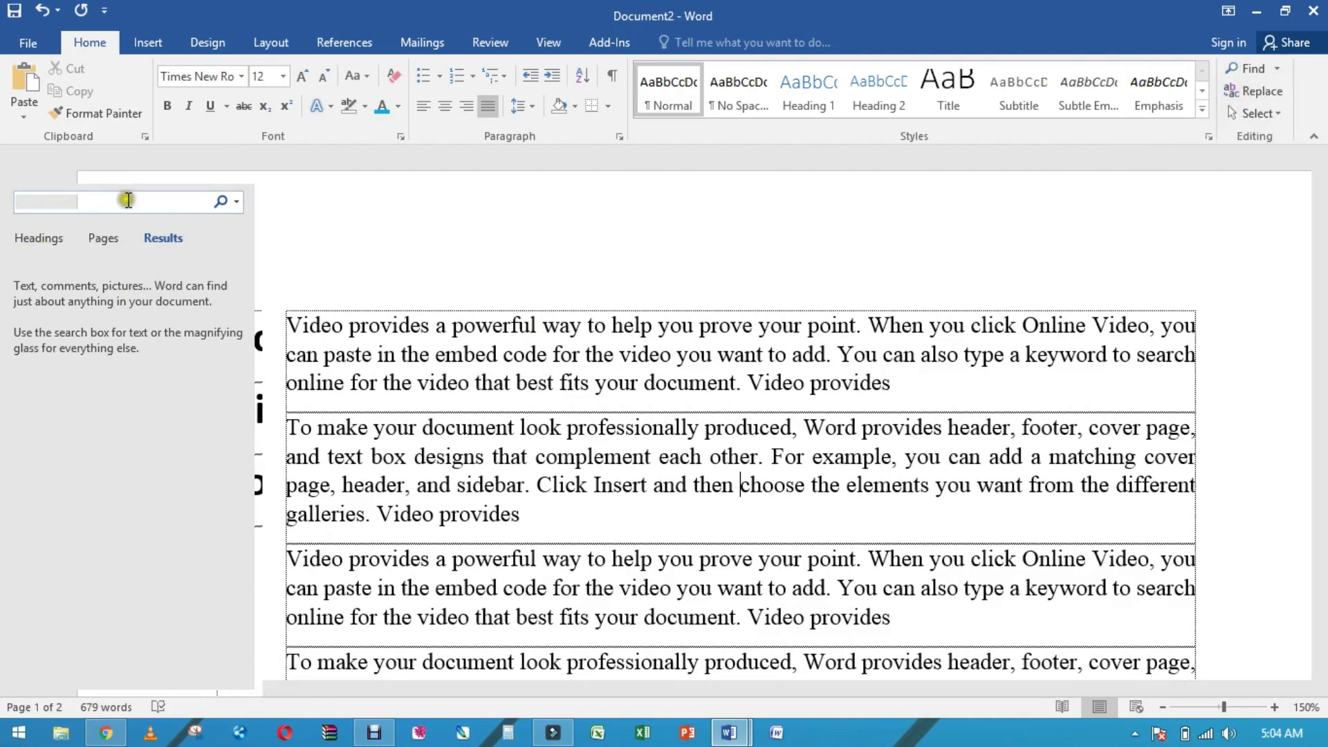
left_click(65, 201)
key("Return")
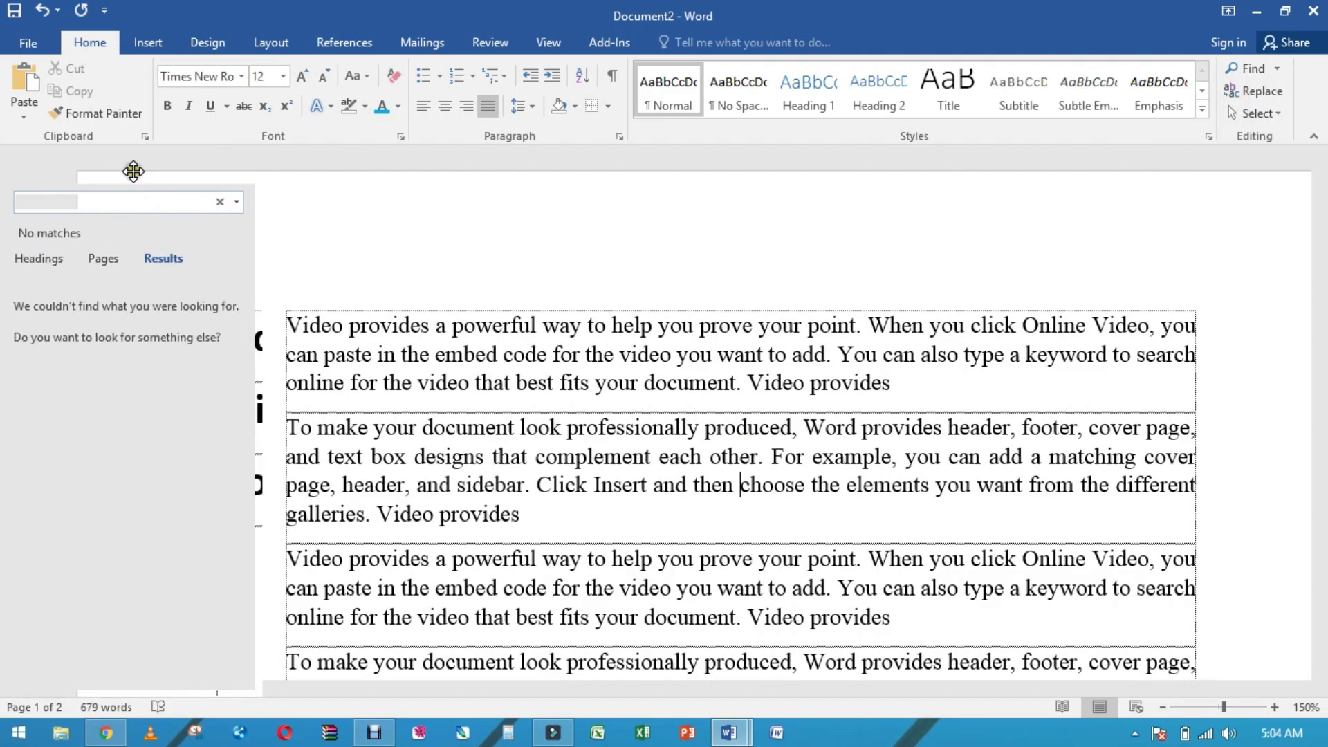
left_click(218, 202)
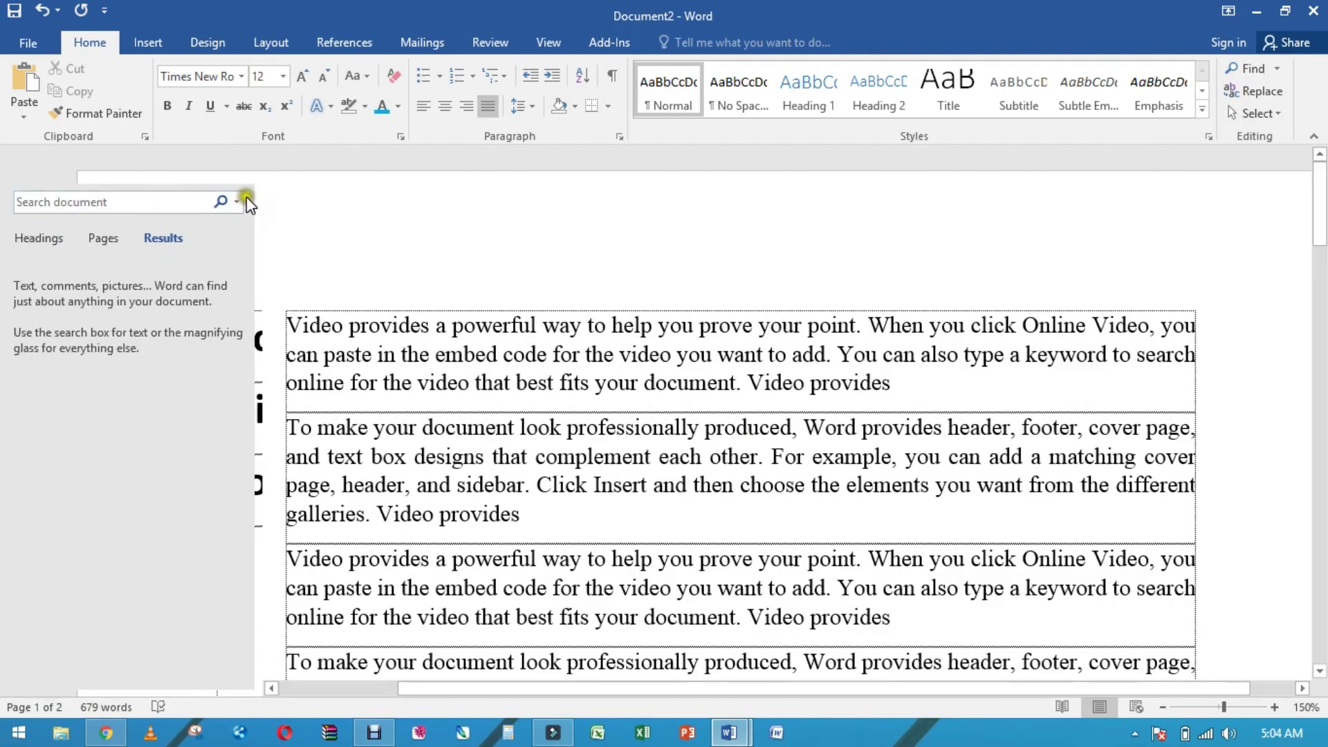
left_click(238, 201)
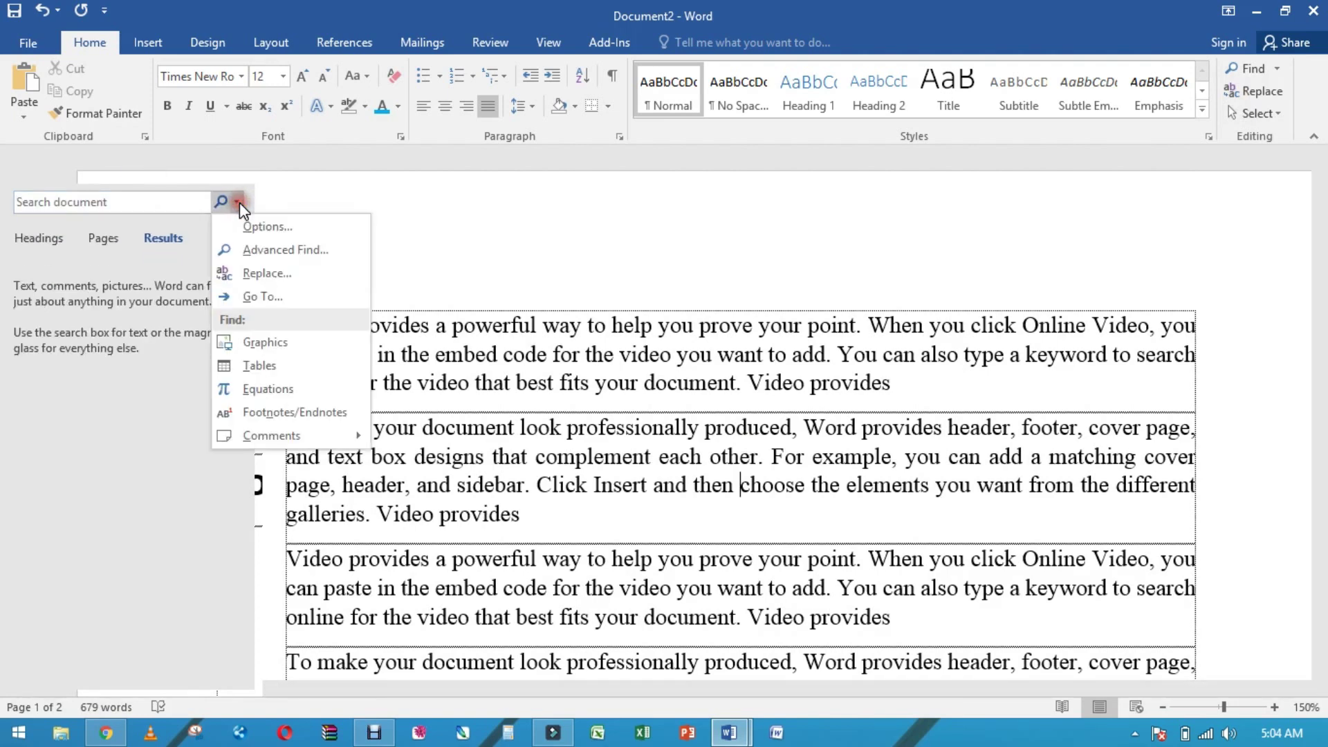
left_click(267, 250)
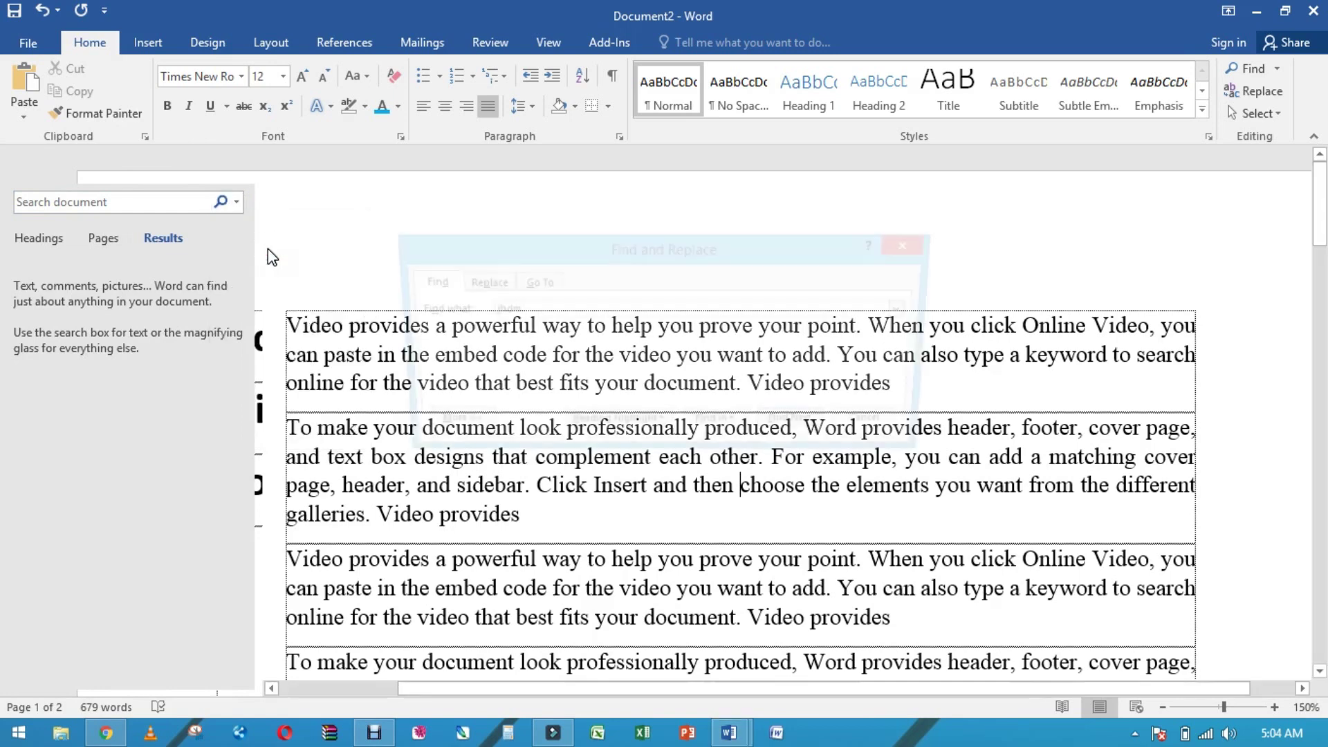
left_click(161, 197)
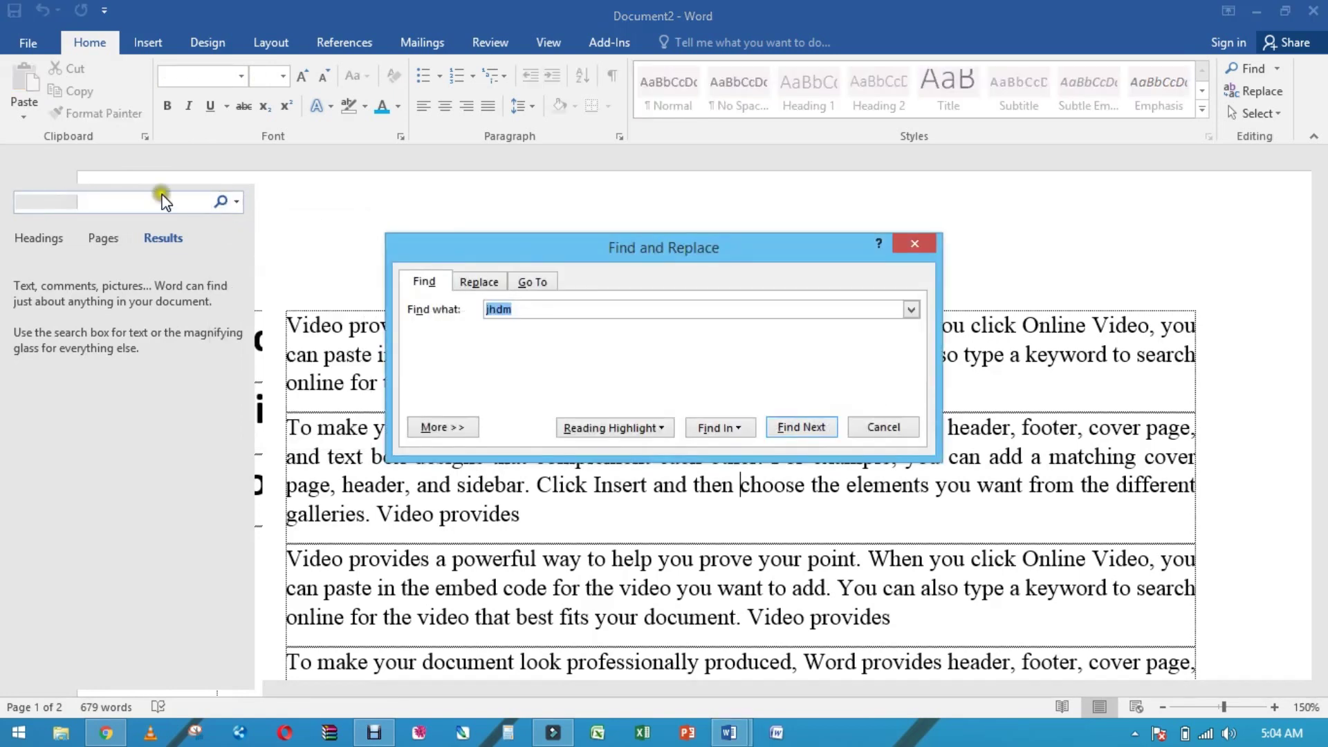
left_click_drag(542, 251, 666, 253)
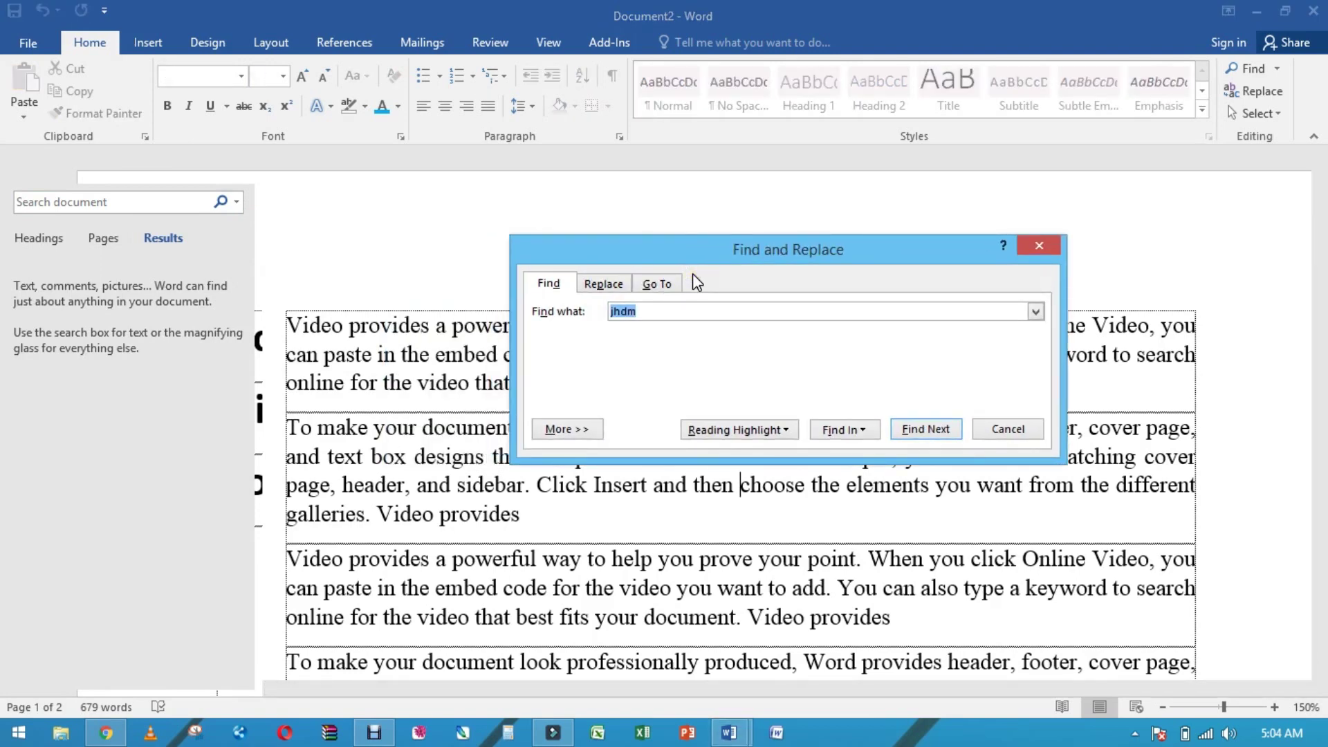
left_click(1039, 246)
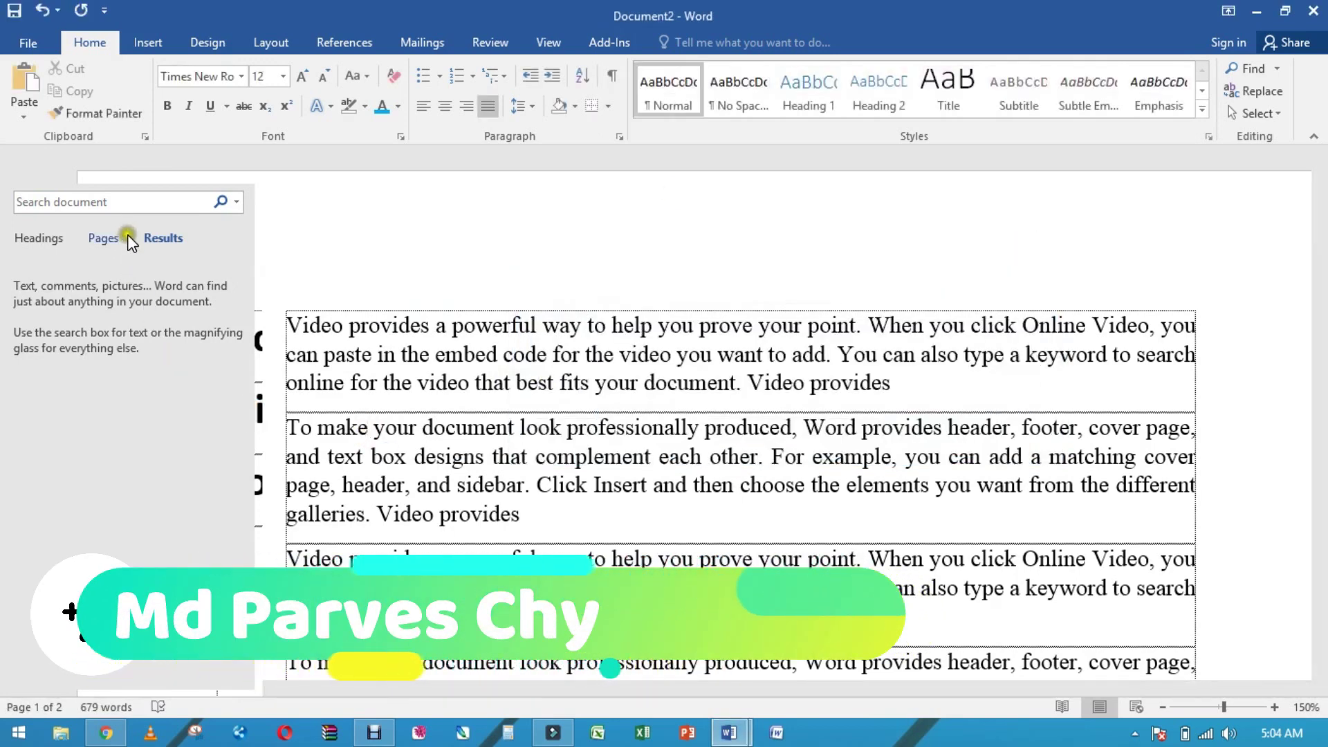
Switch the pane to Headings, then open Advanced Find with more options and close it
left_click(40, 238)
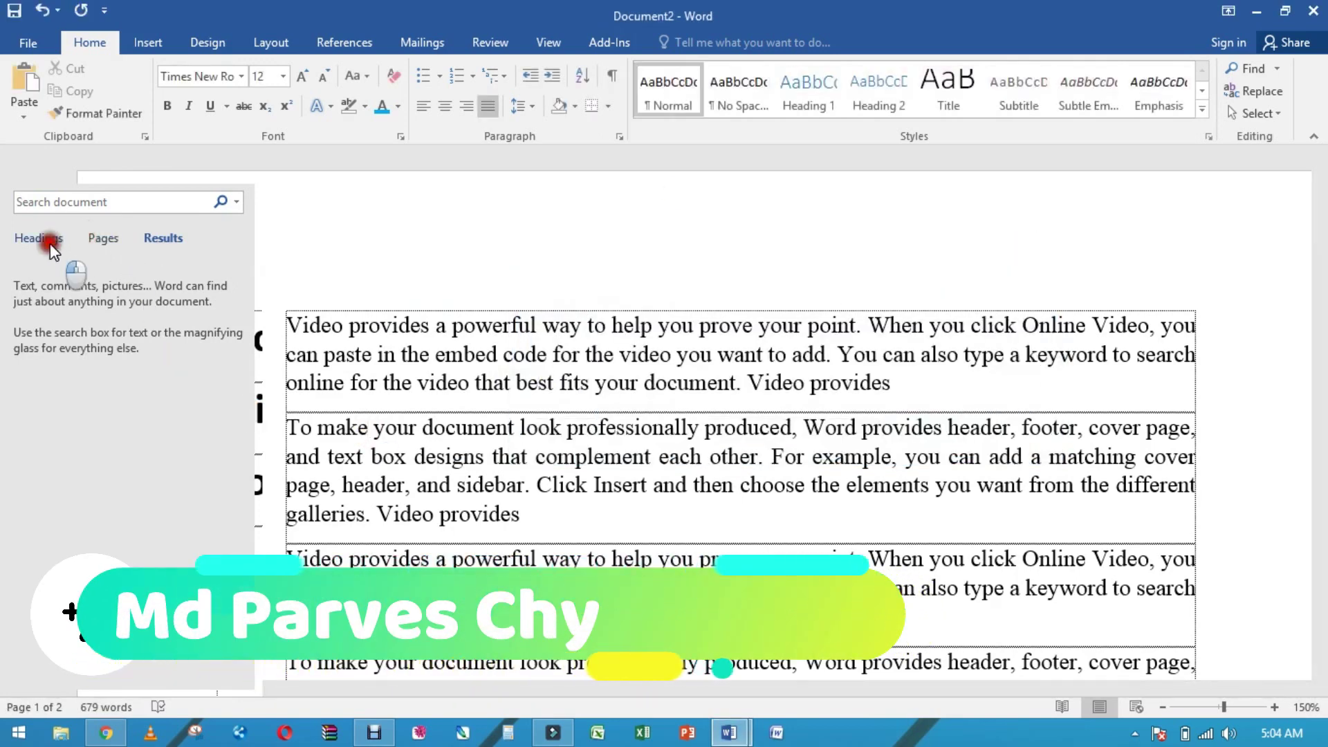
left_click(238, 202)
left_click(297, 249)
left_click(570, 348)
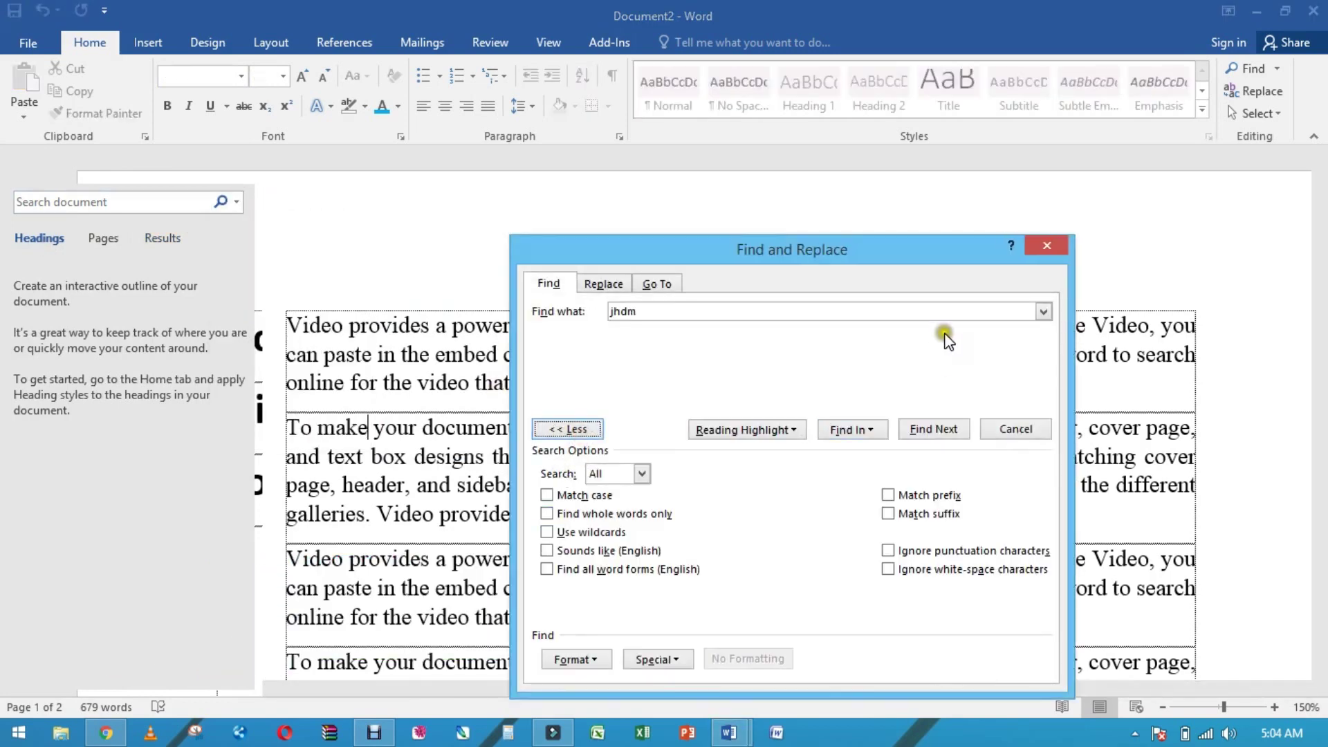
left_click(1047, 245)
left_click(750, 458)
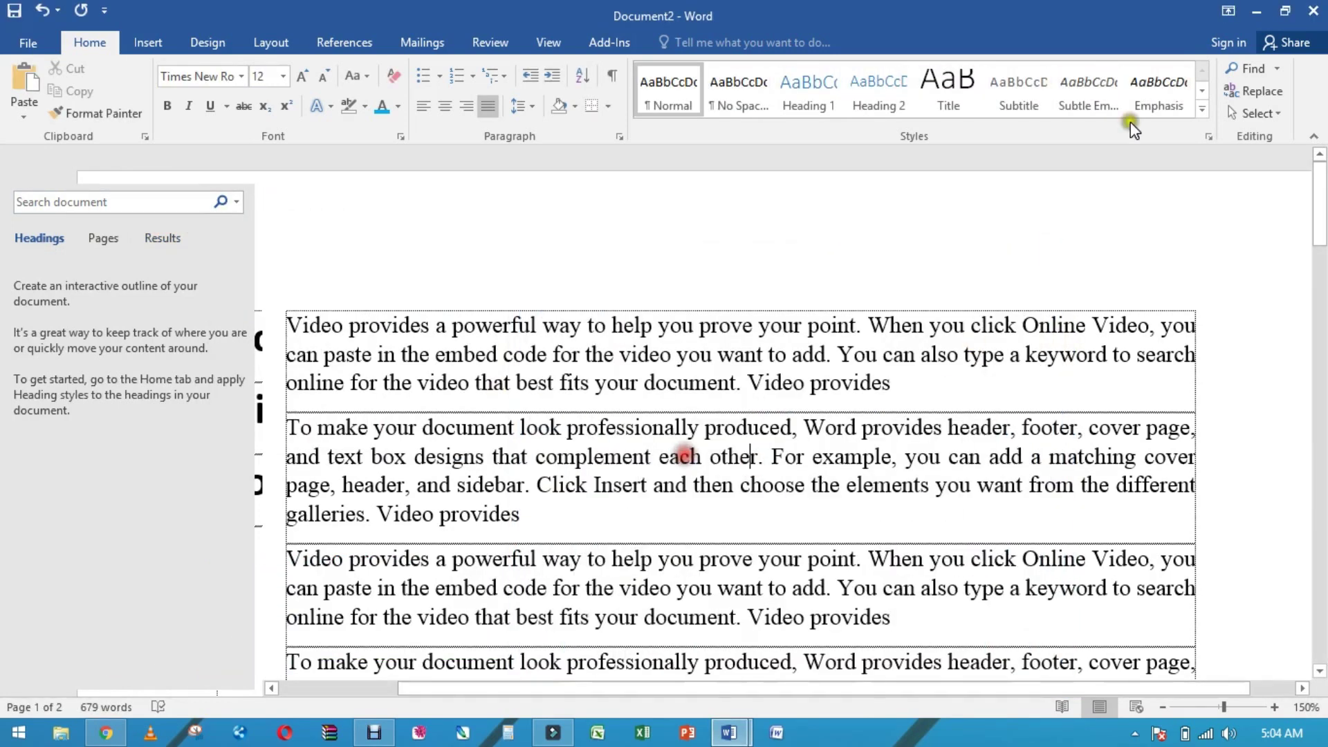
Reopen Advanced Find, collapse its detailed options, and close the dialog
left_click(1287, 72)
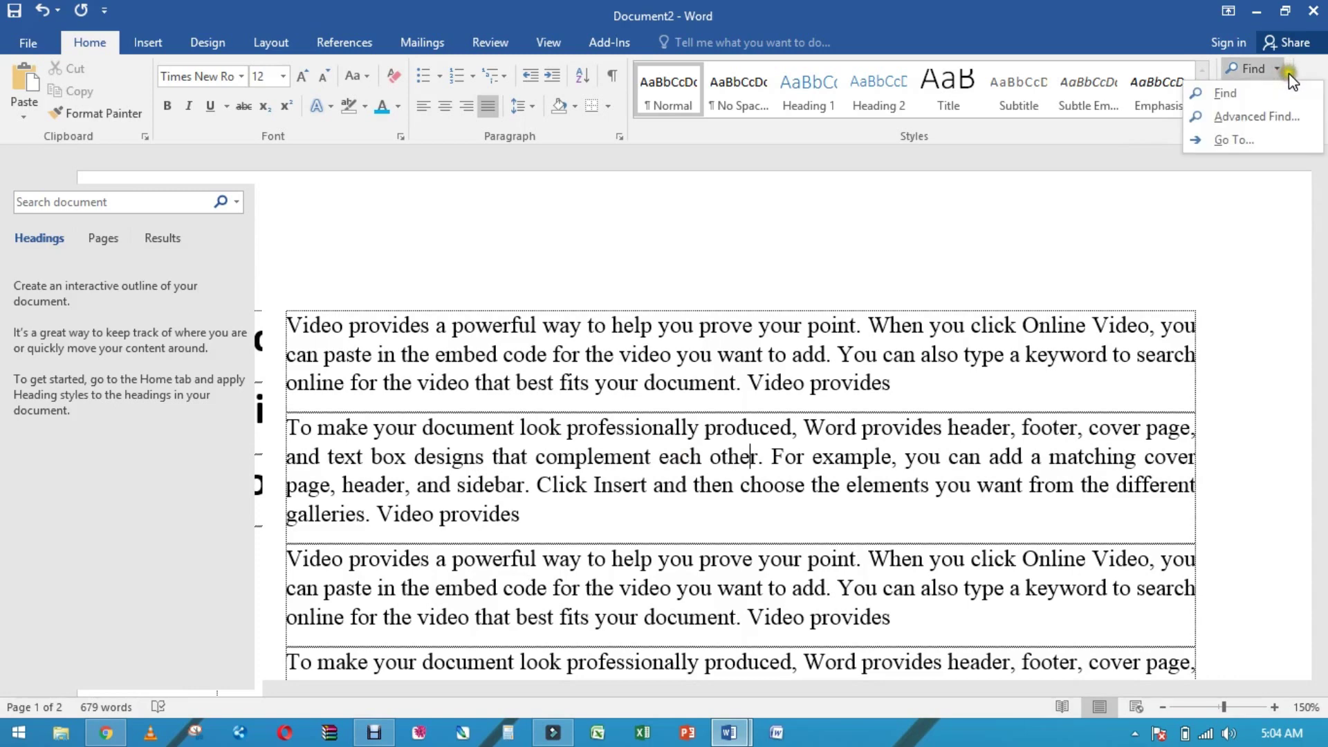
left_click(1243, 118)
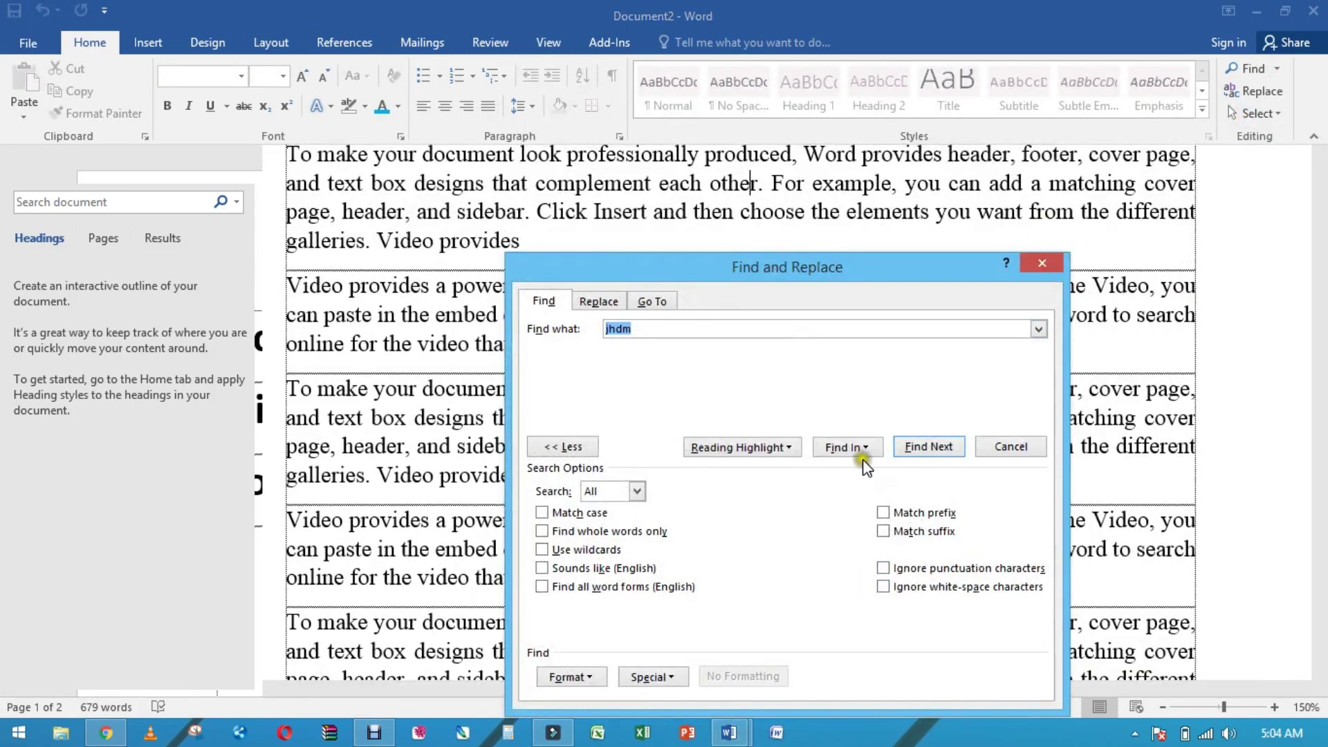
left_click(737, 447)
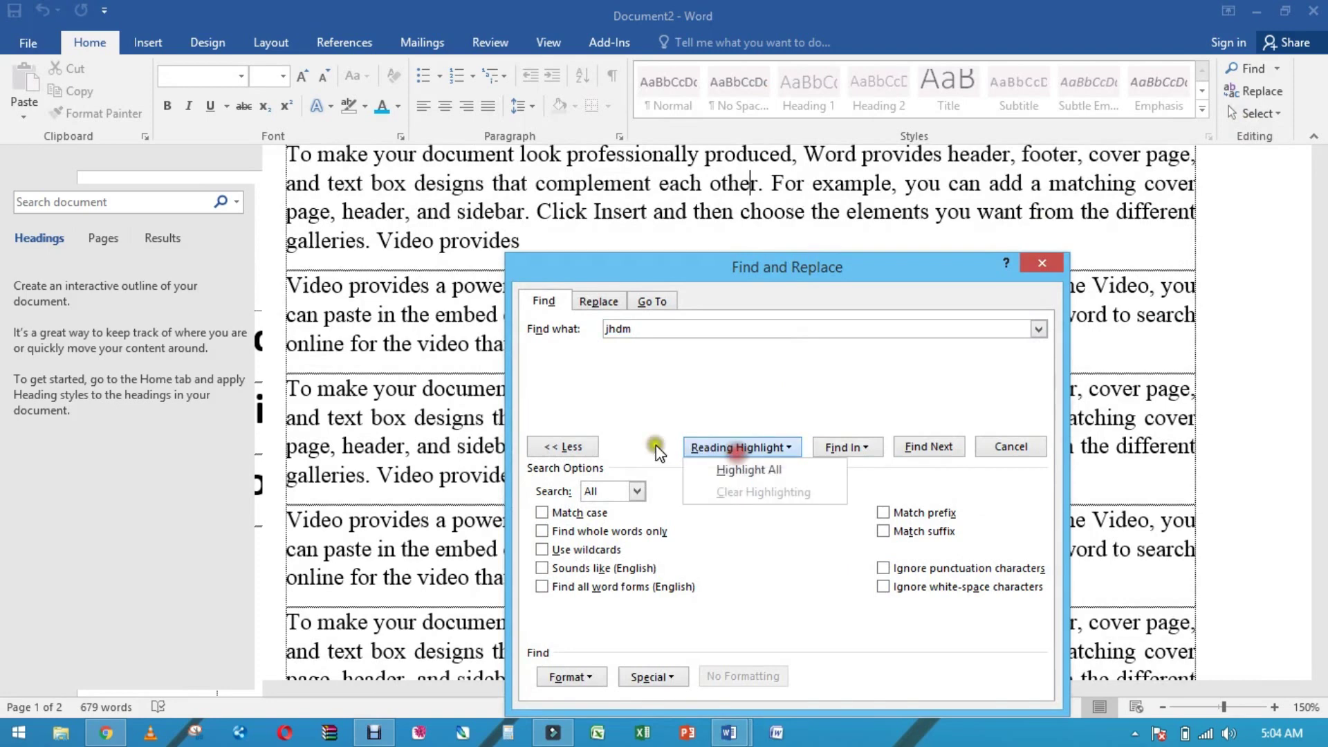
left_click(581, 447)
left_click_drag(696, 263, 683, 187)
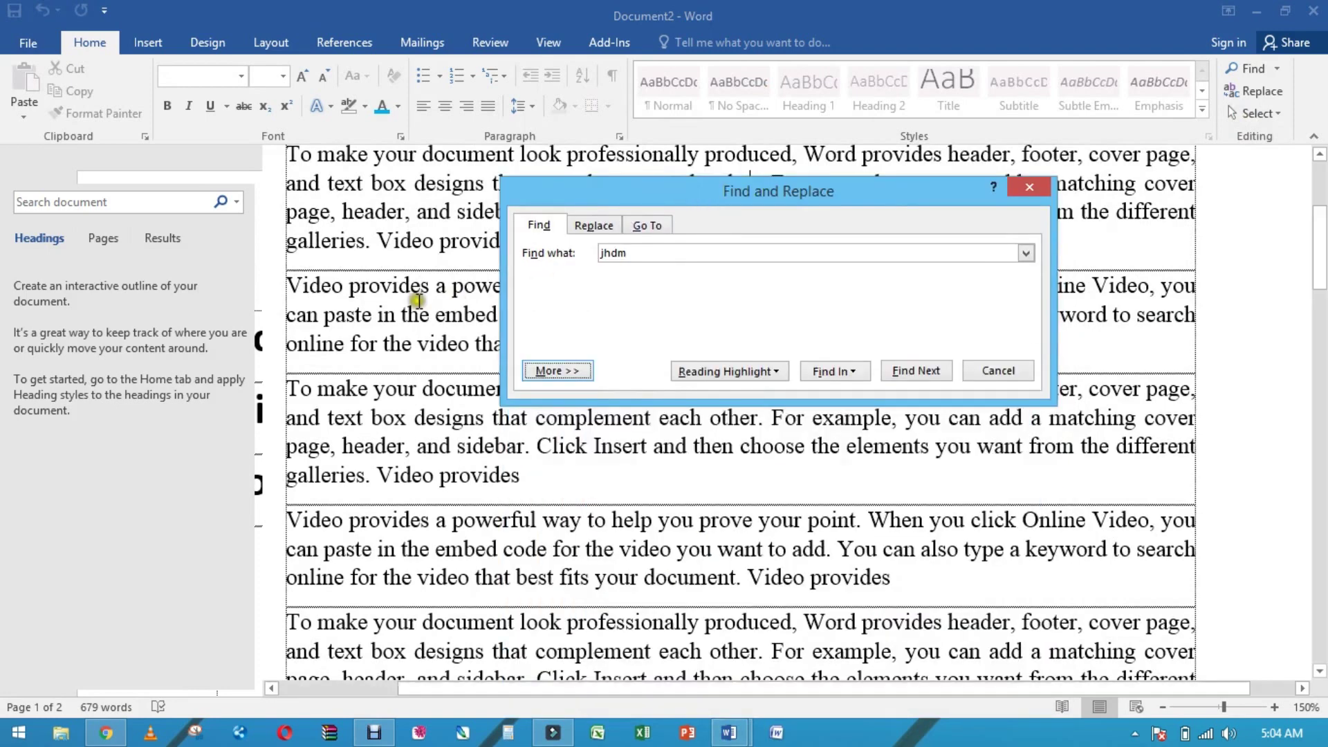
left_click(1037, 196)
left_click(974, 351)
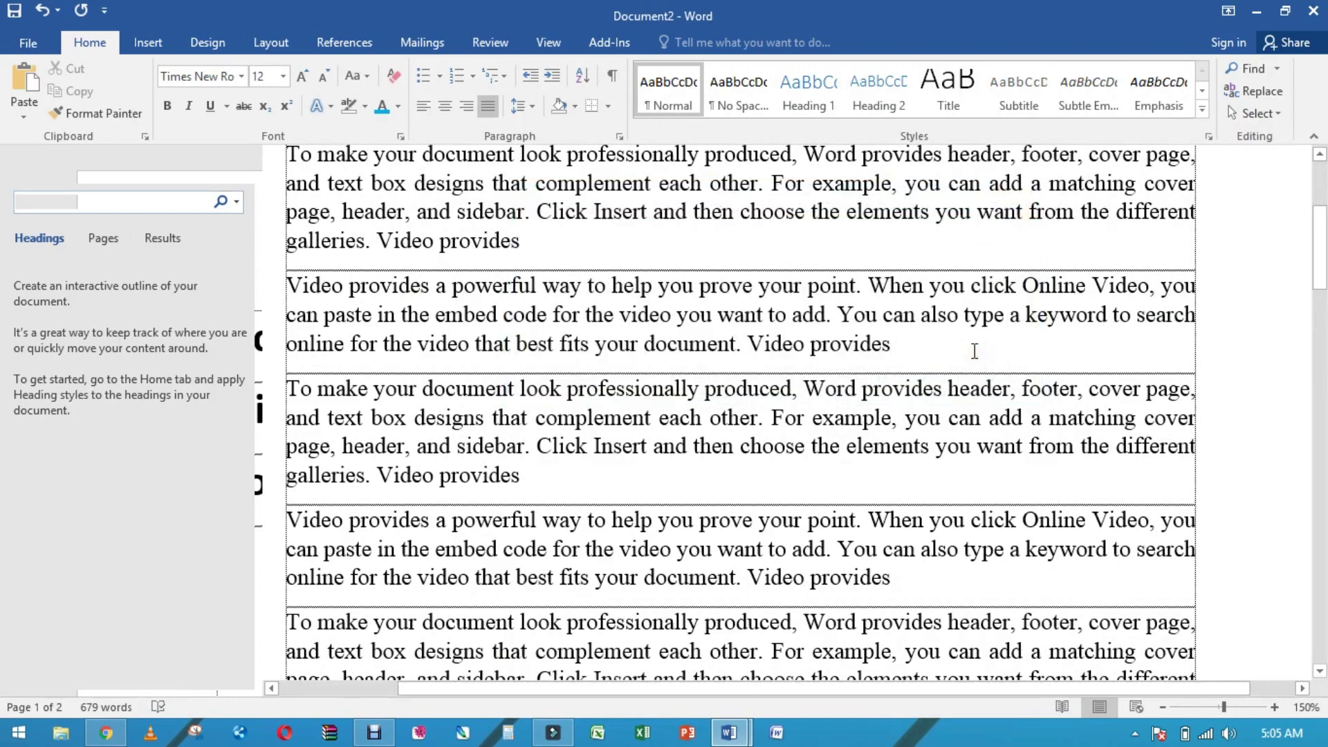
Search the document for 'jhdm' with Ctrl+F, then clear the search box
key("ctrl+f")
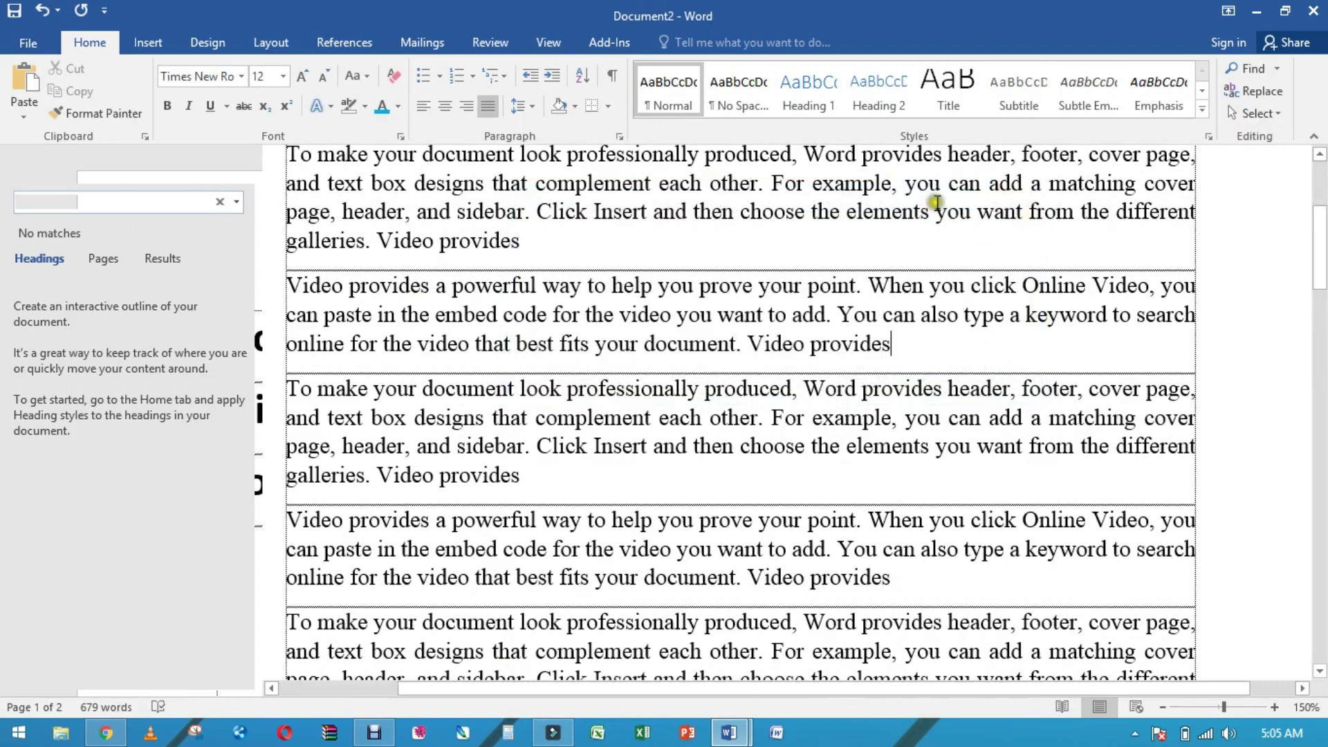
scroll(611, 241, "up", 1)
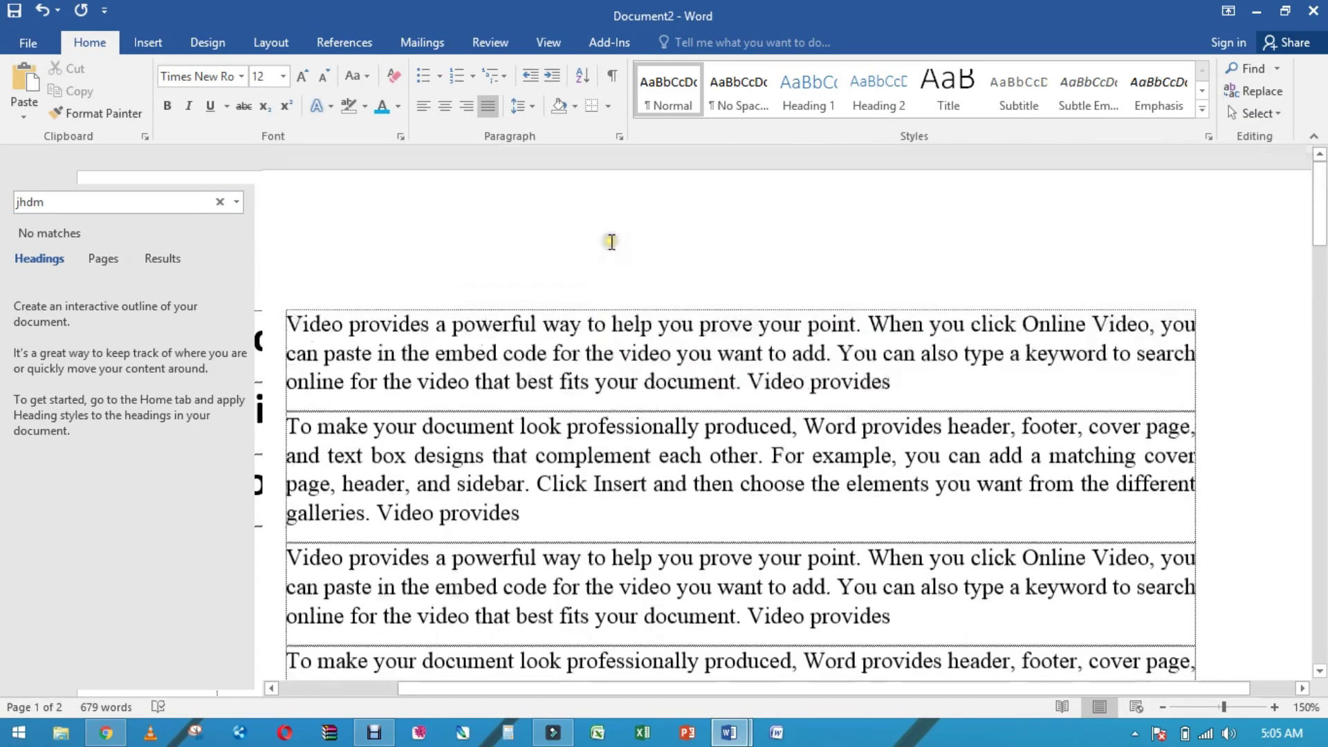
left_click(263, 368)
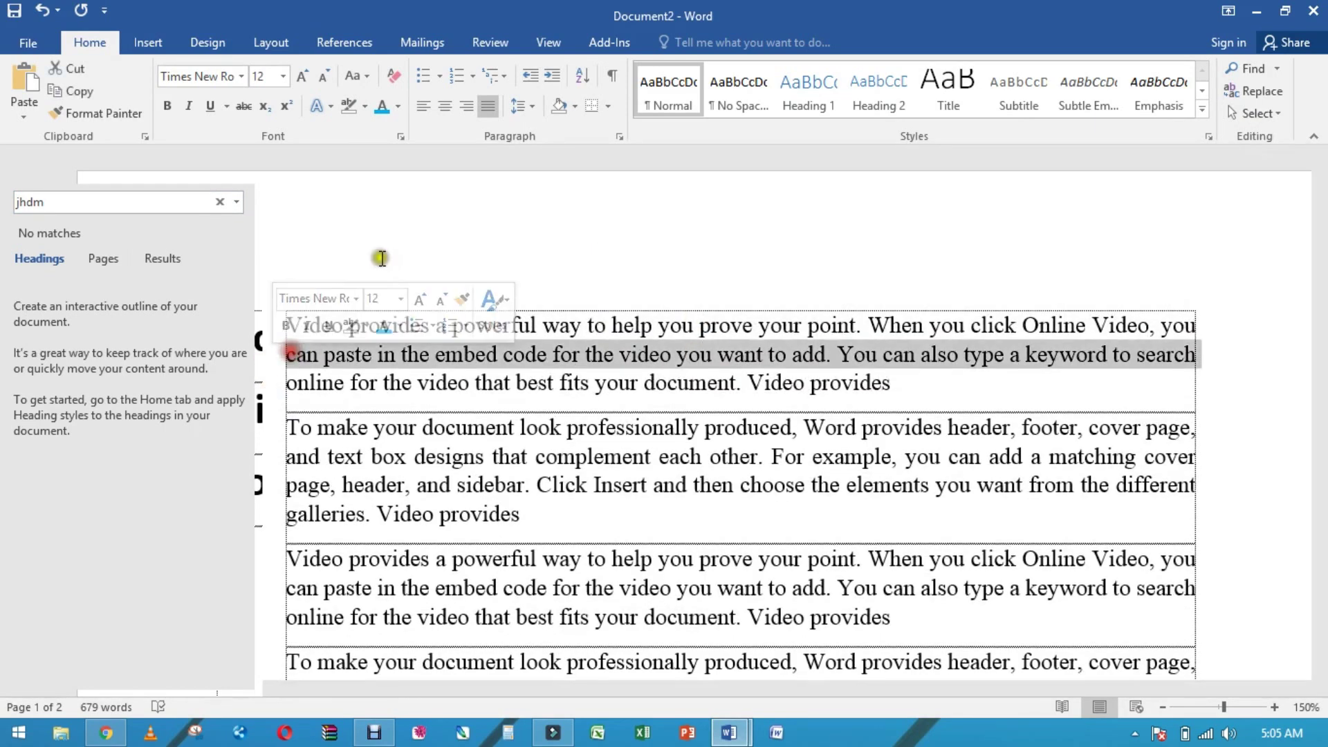
left_click(218, 202)
left_click(237, 202)
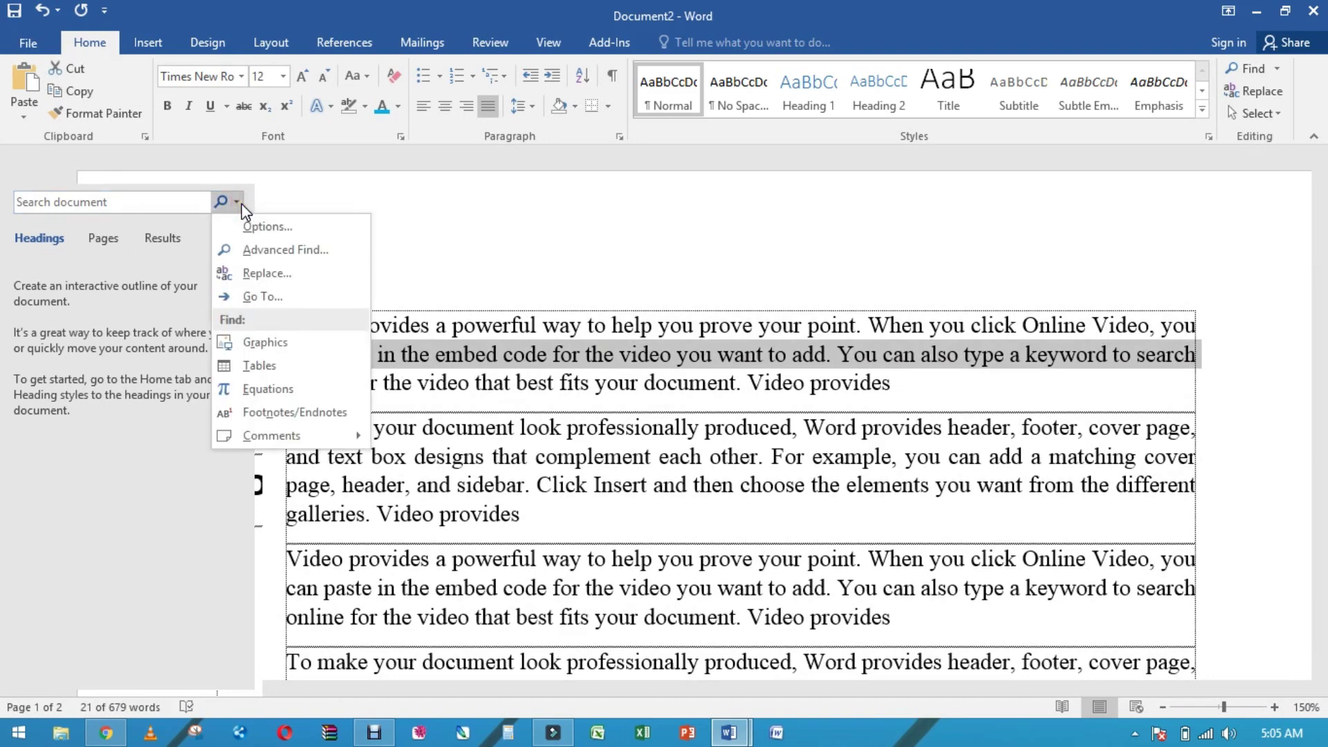
left_click(527, 260)
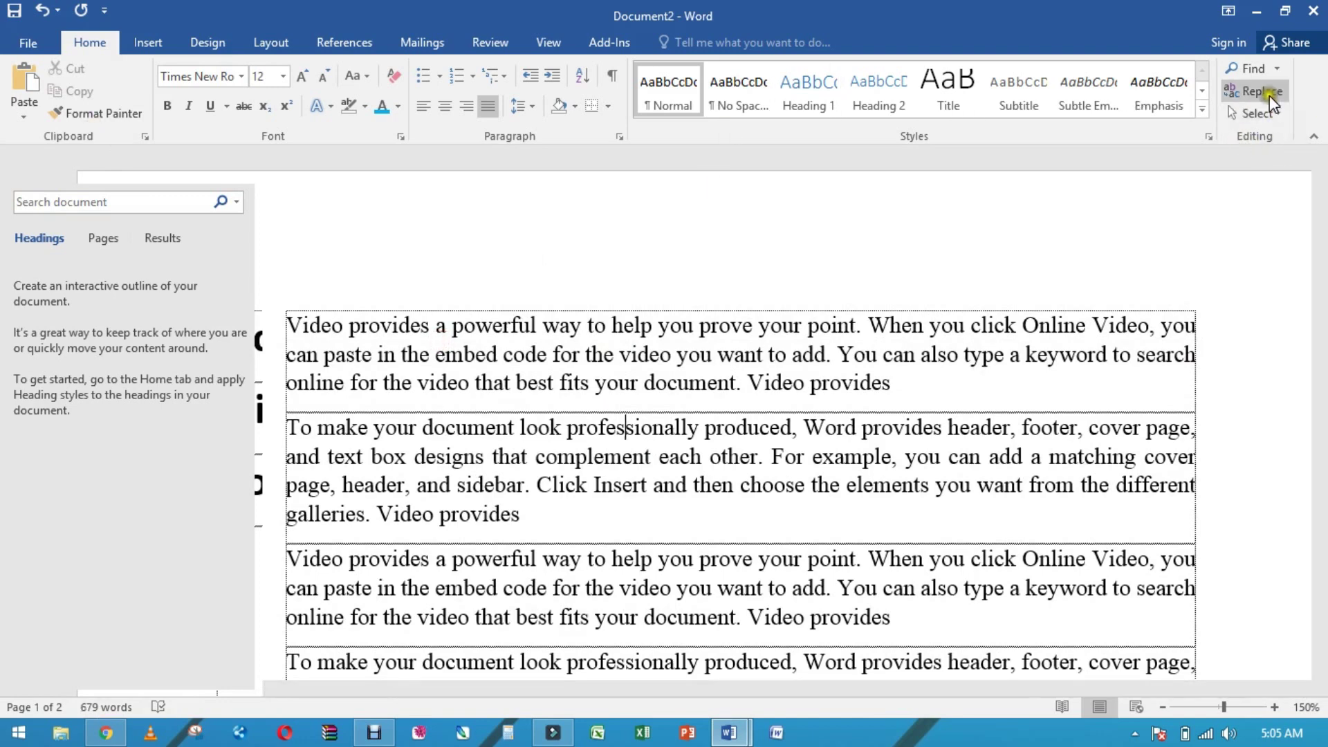
Select the word 'point' in the first paragraph
left_click(1252, 69)
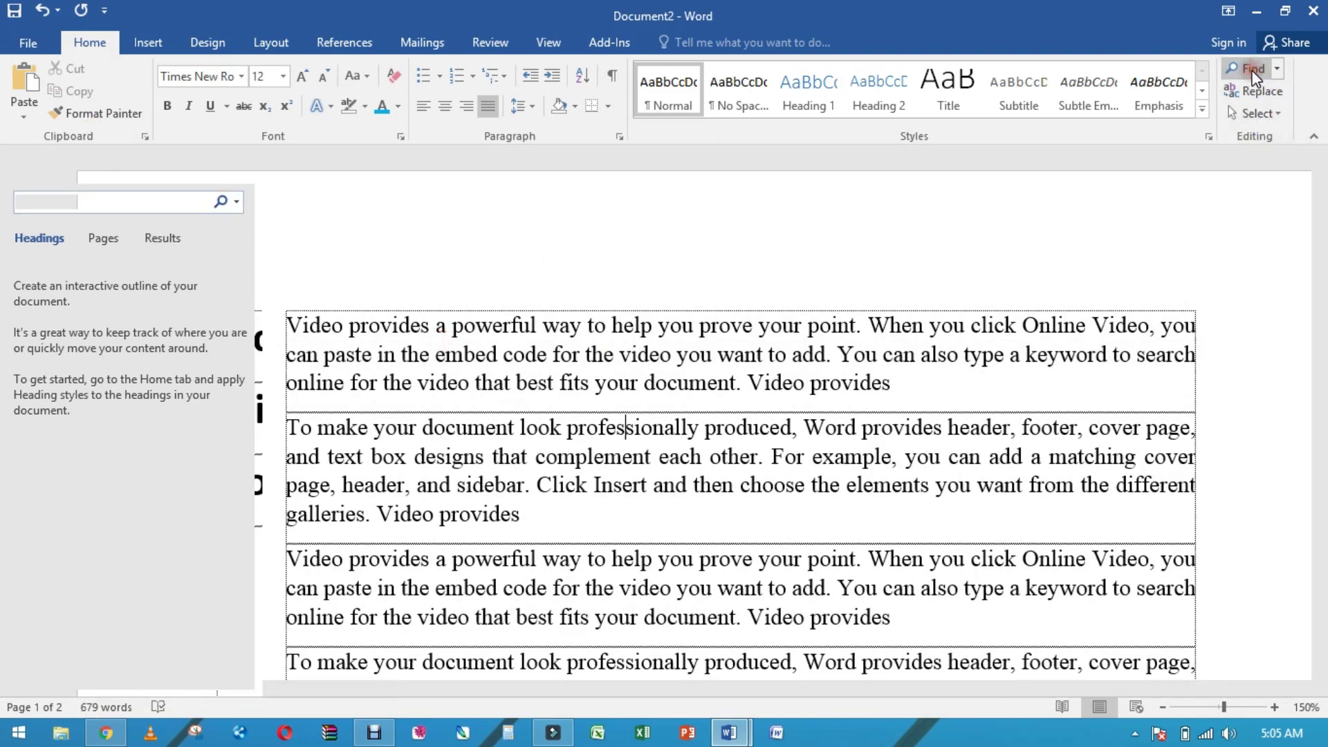
left_click(859, 384)
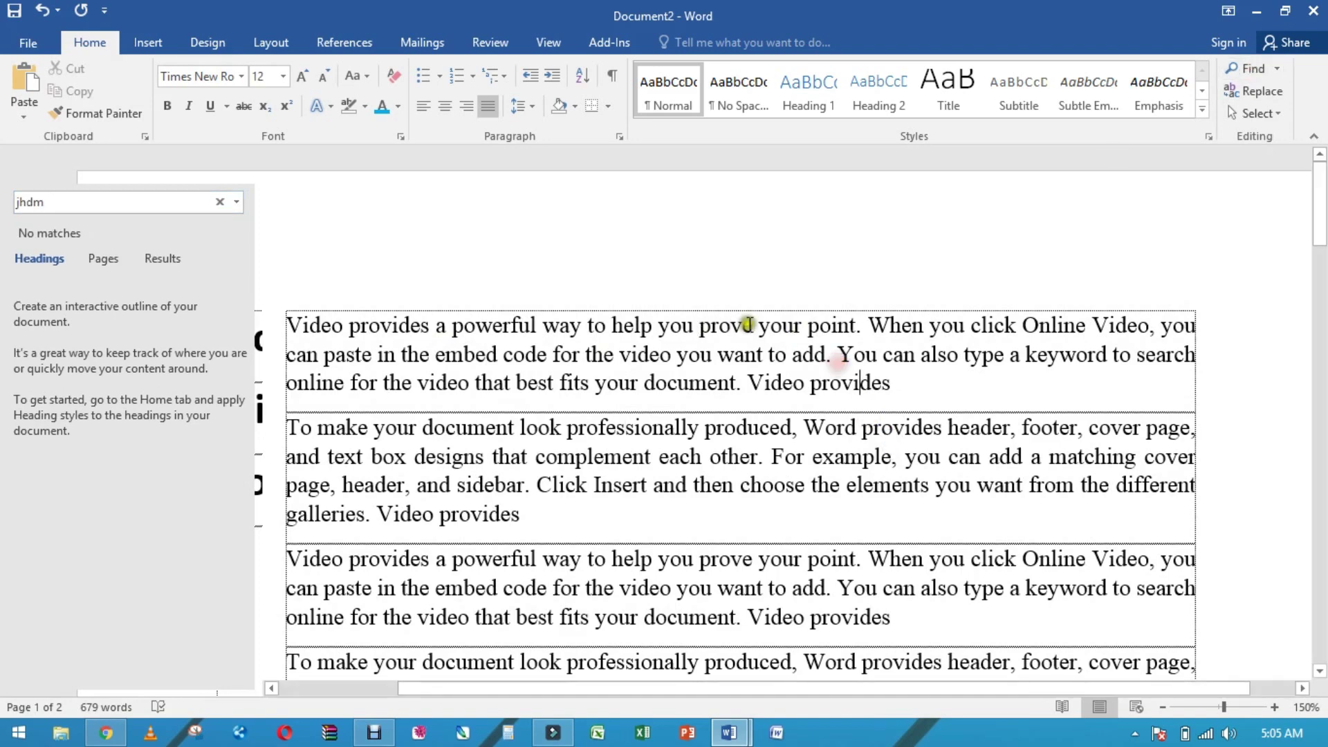
left_click_drag(851, 325, 810, 327)
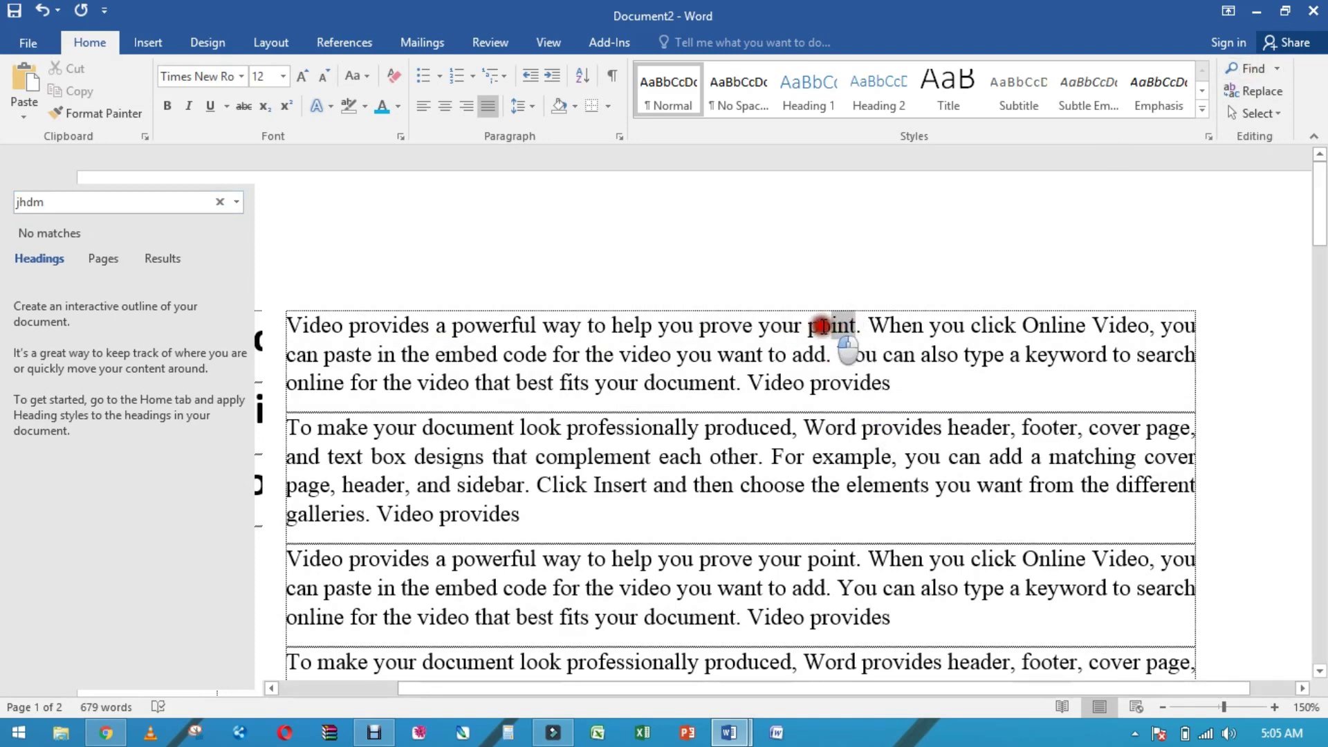
Search for 'point' and view its 7 matches under Headings, Pages and Results
left_click(1253, 71)
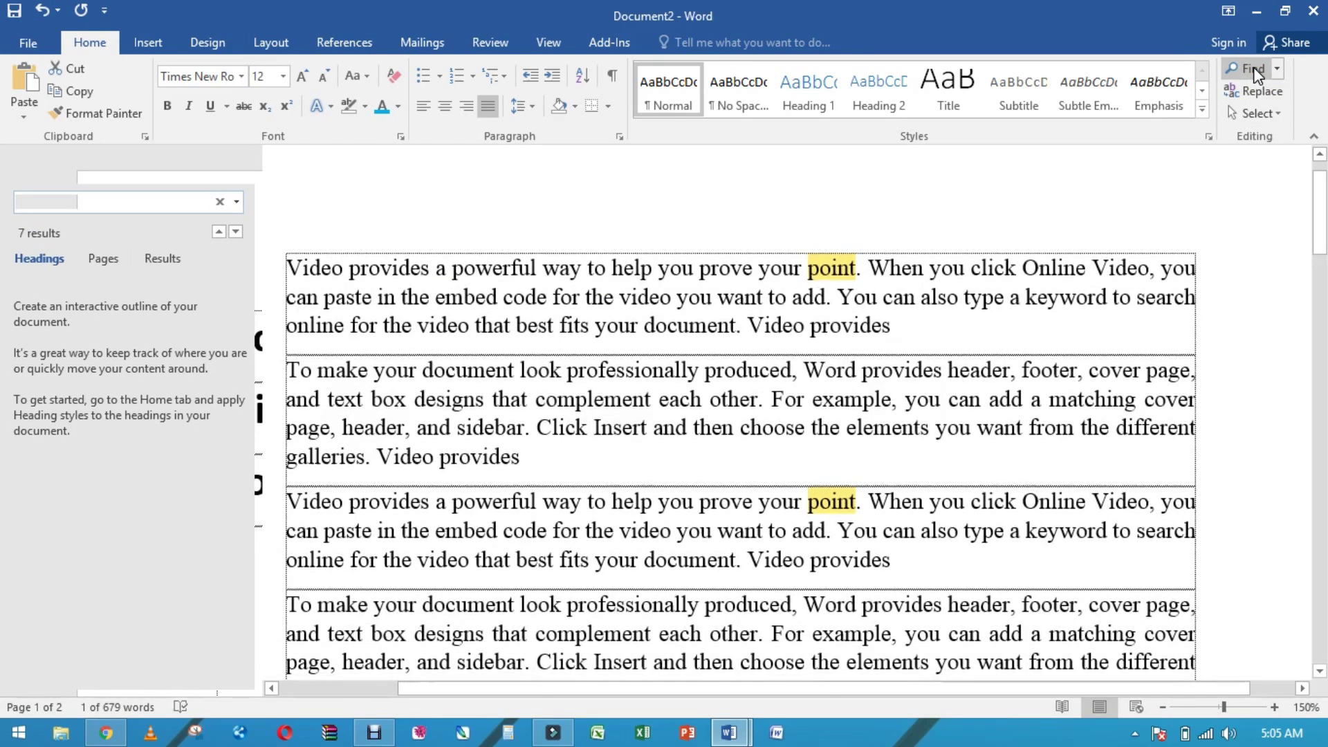
left_click(10, 261)
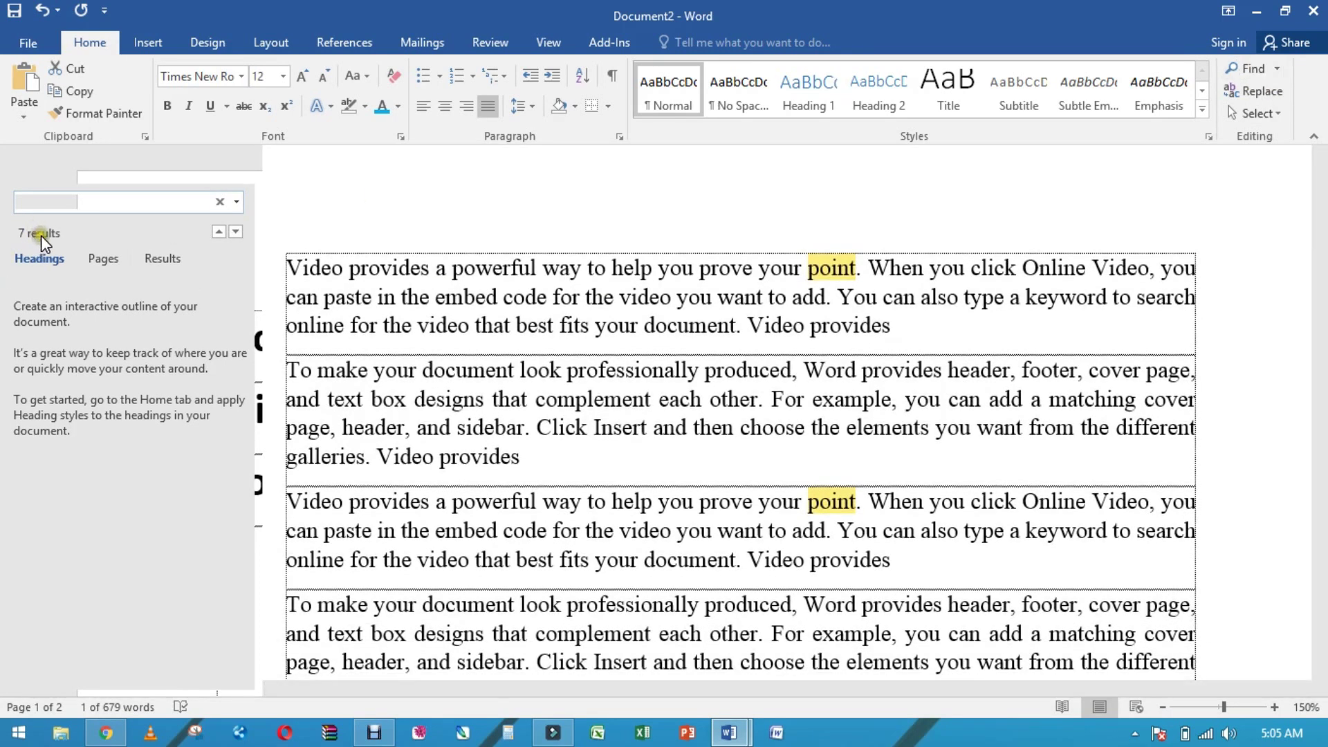
left_click(103, 259)
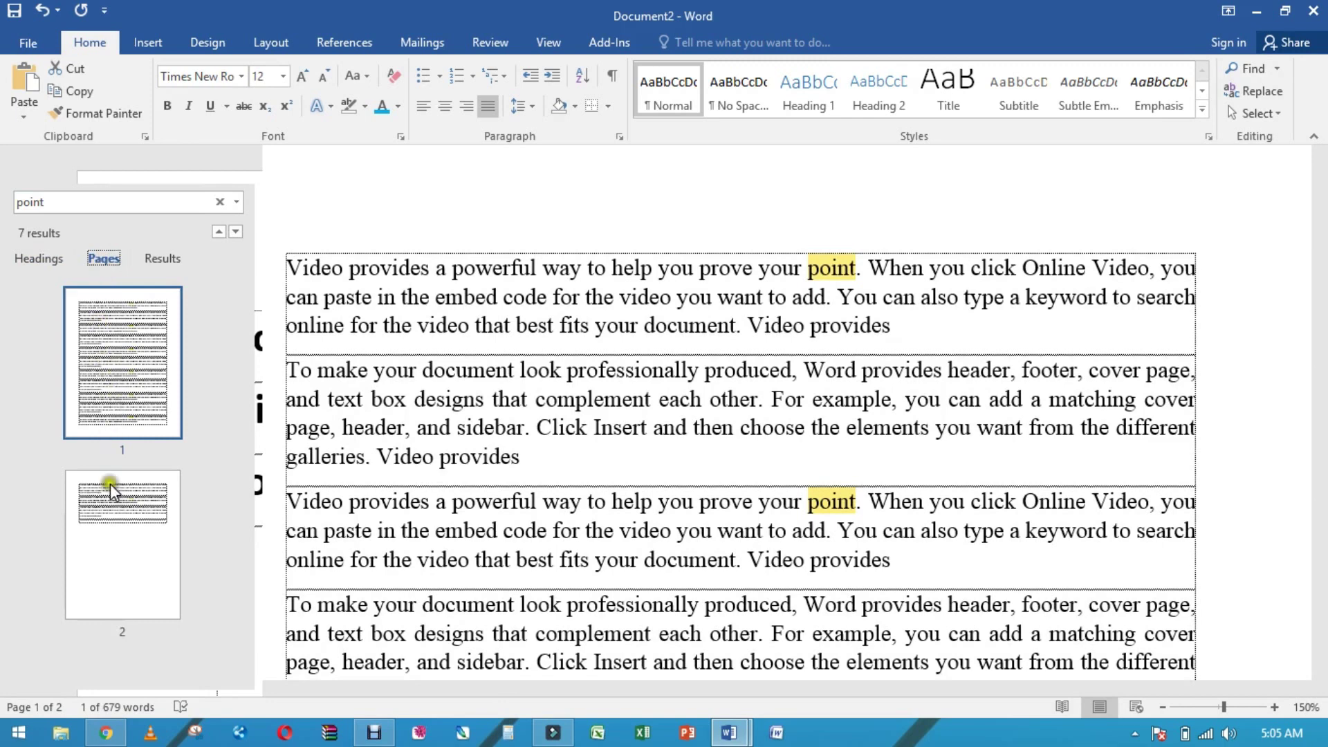
left_click(161, 259)
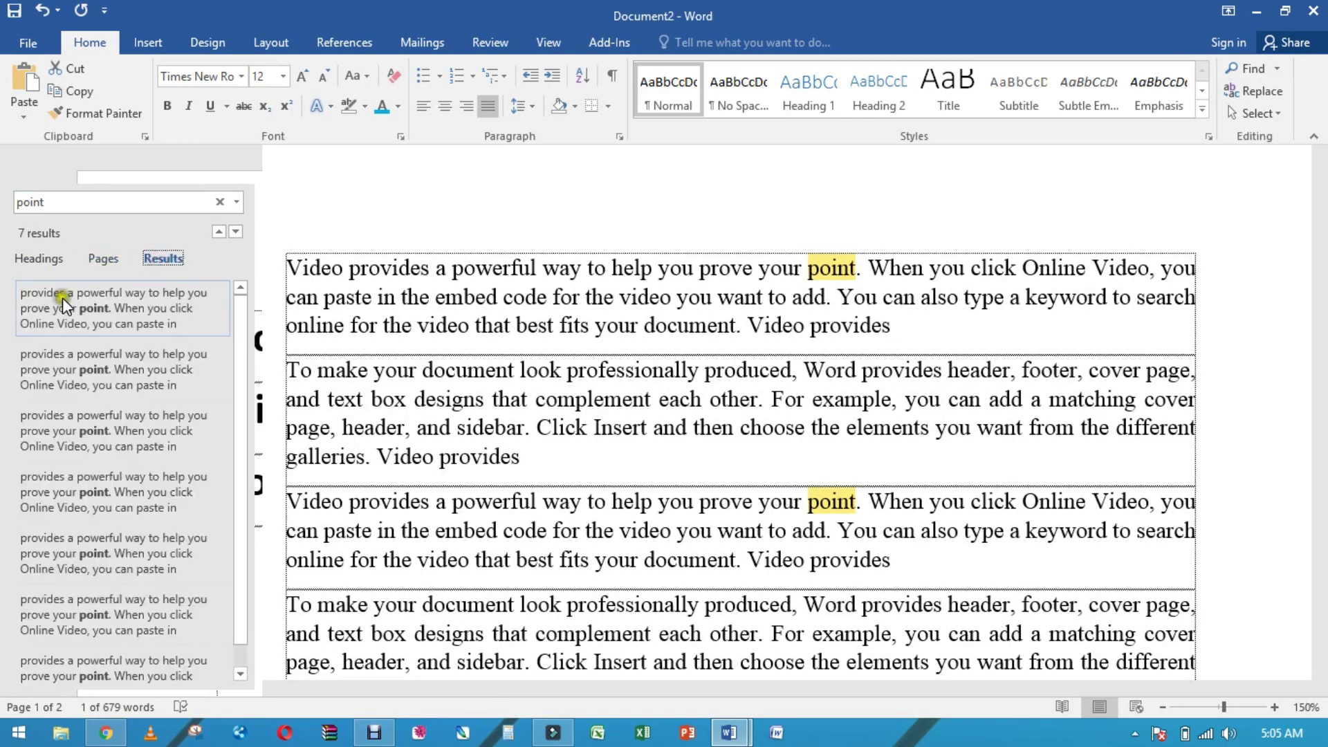
scroll(109, 533, "down", 1)
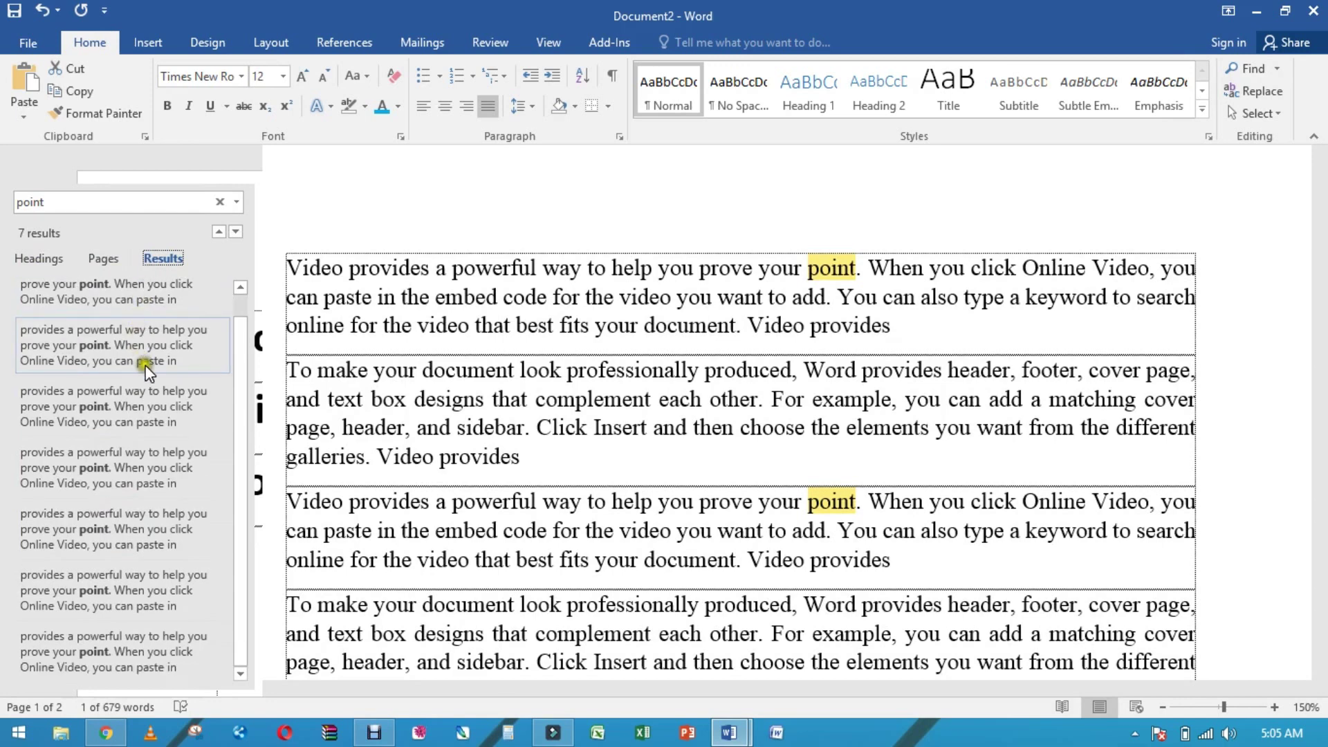
scroll(138, 325, "up", 1)
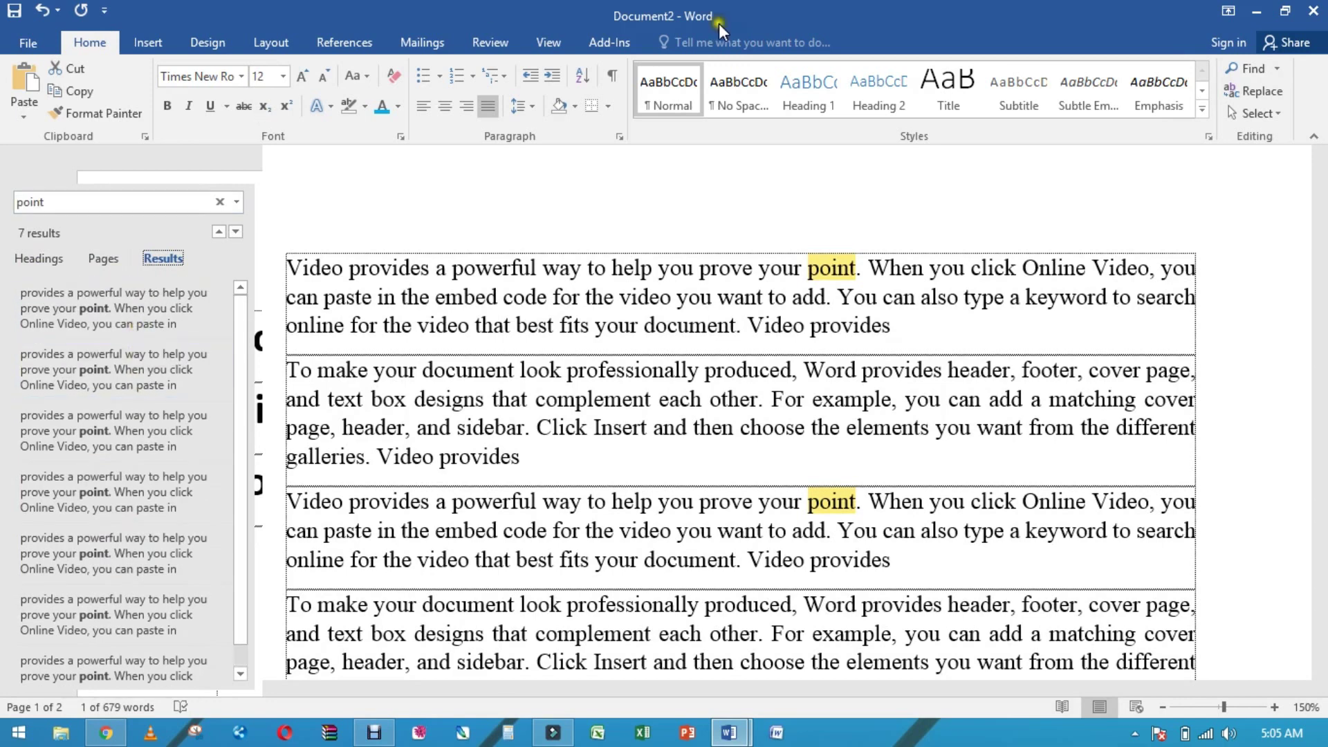
Pause the Debut Video Capture recording and minimize the recorder window
left_click(376, 731)
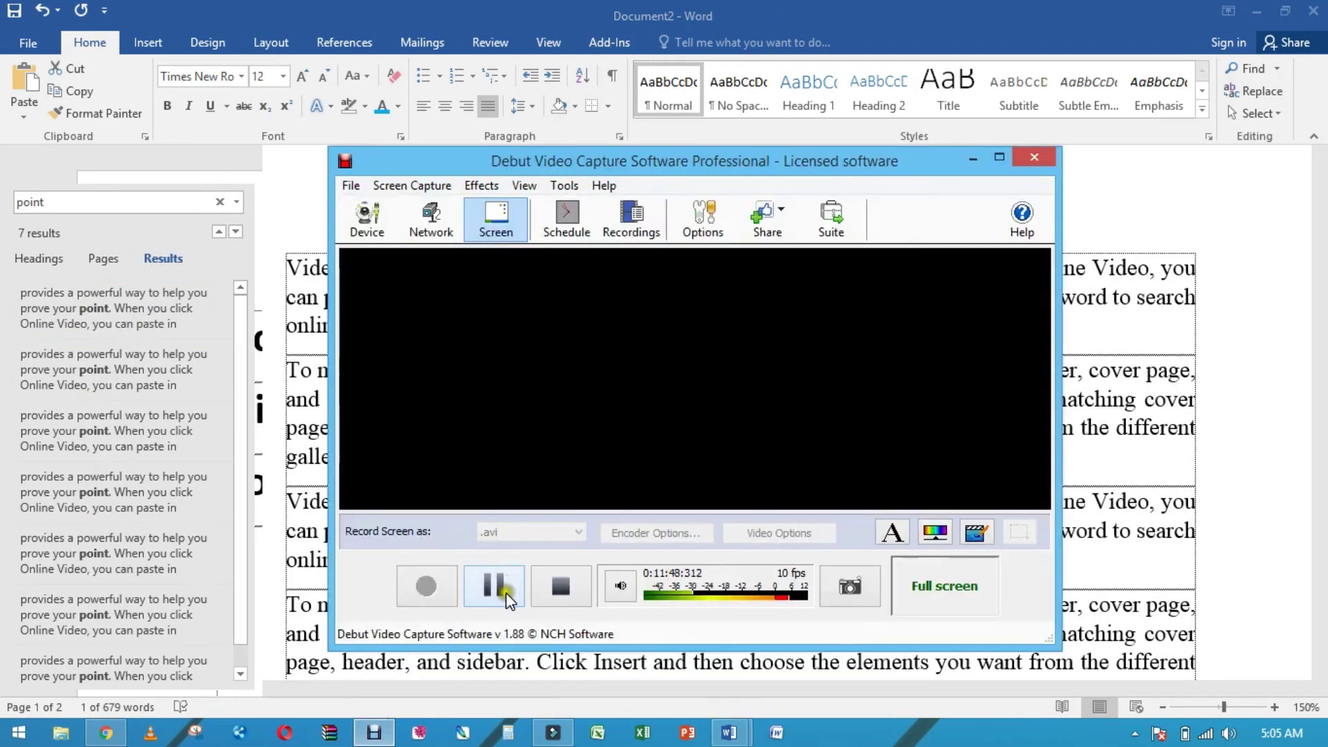
left_click(493, 585)
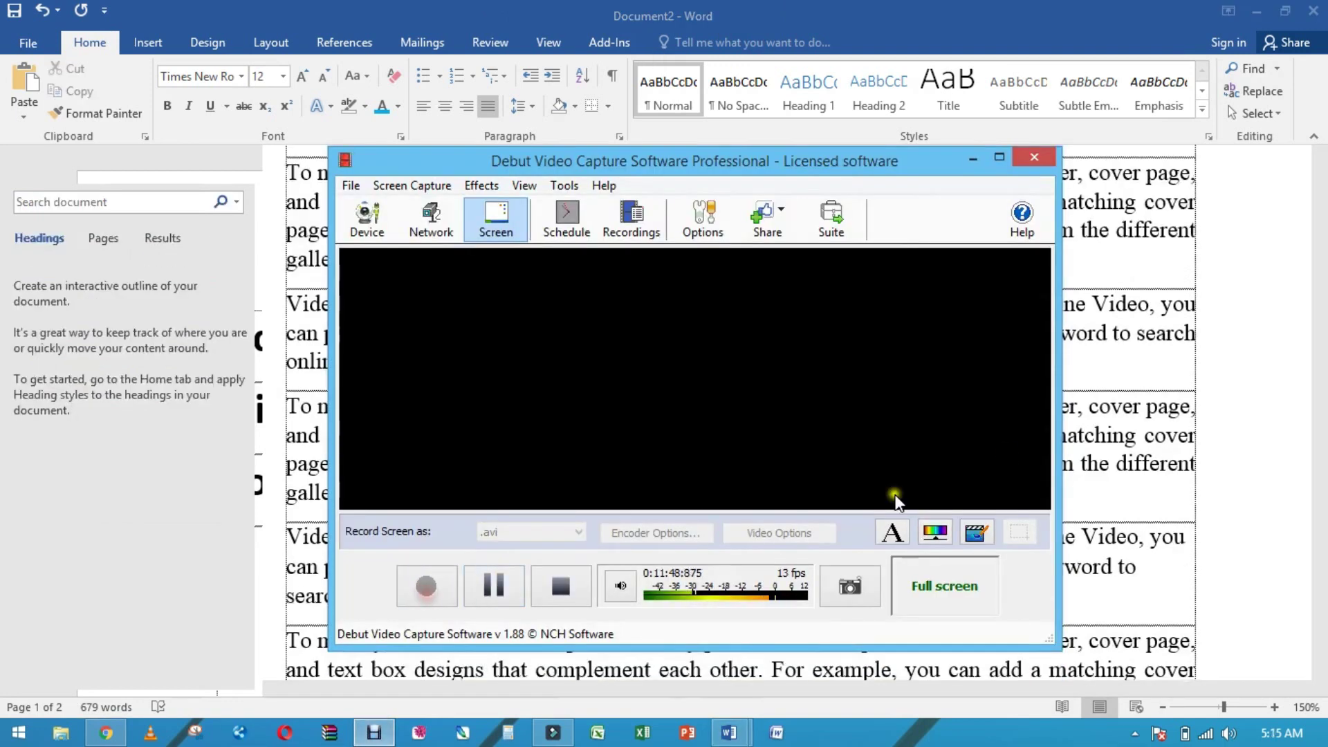
left_click(984, 159)
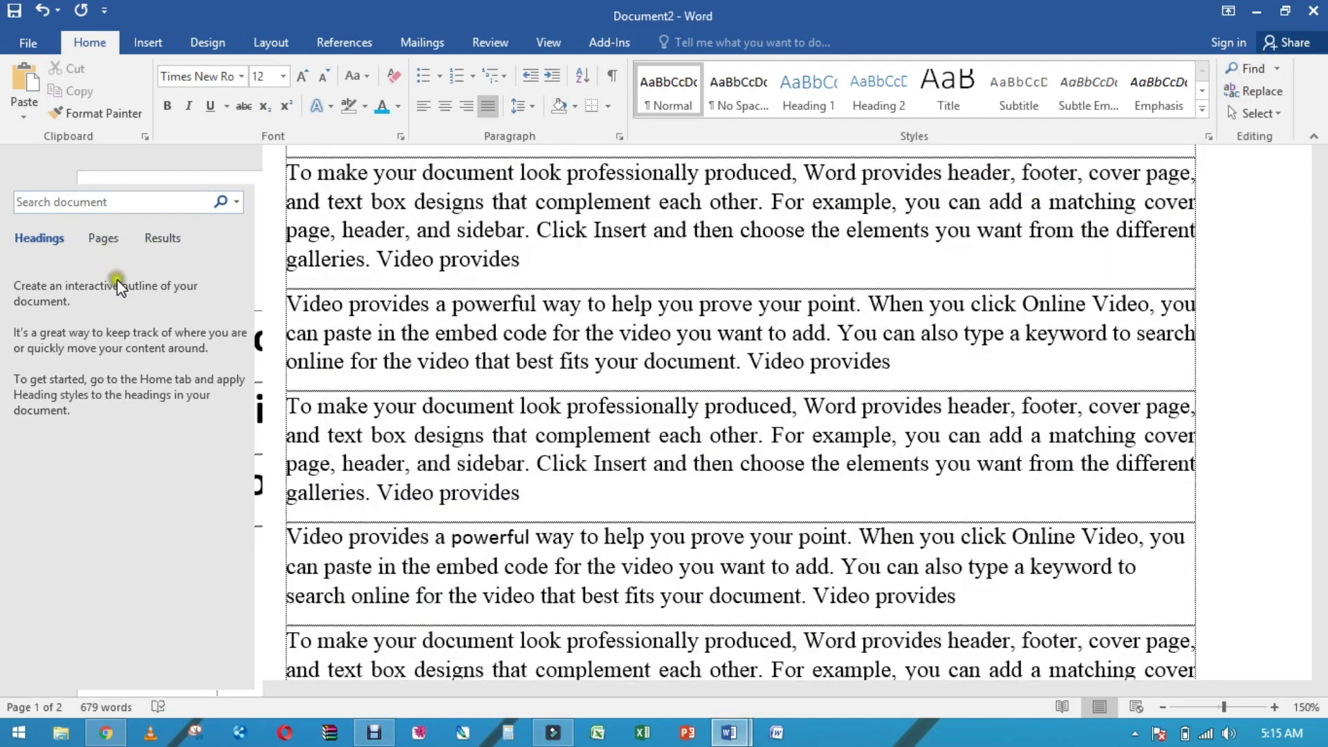
Find 'powerful' in Advanced Find and Highlight All its 7 occurrences in yellow
left_click(1276, 69)
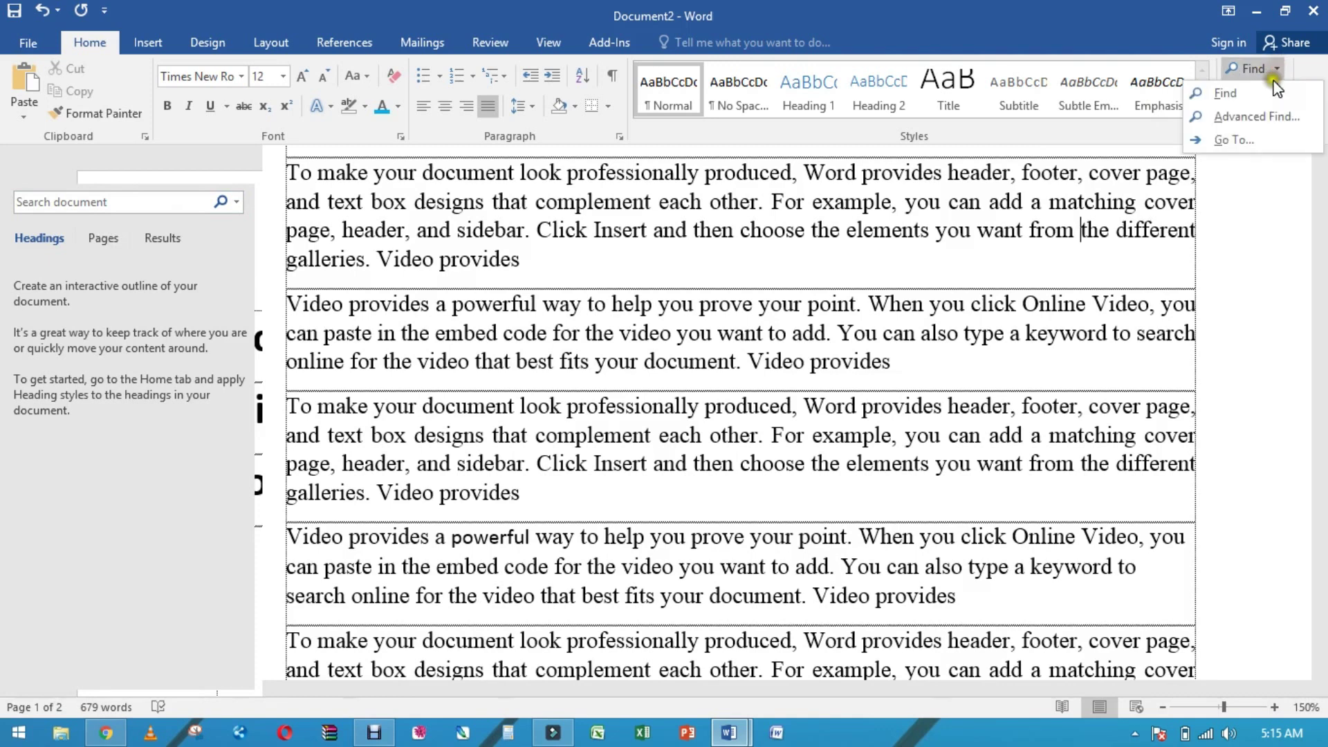
left_click(1248, 118)
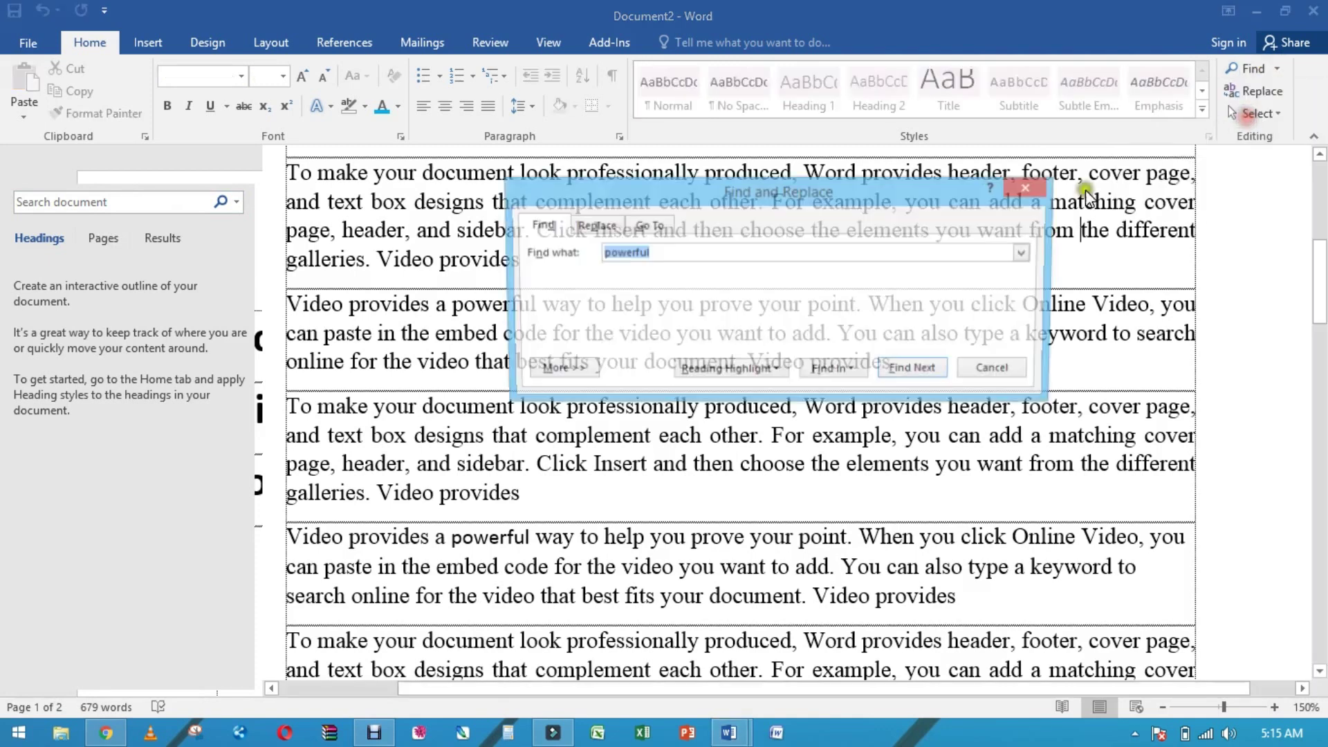
left_click_drag(717, 186, 749, 158)
left_click(694, 226)
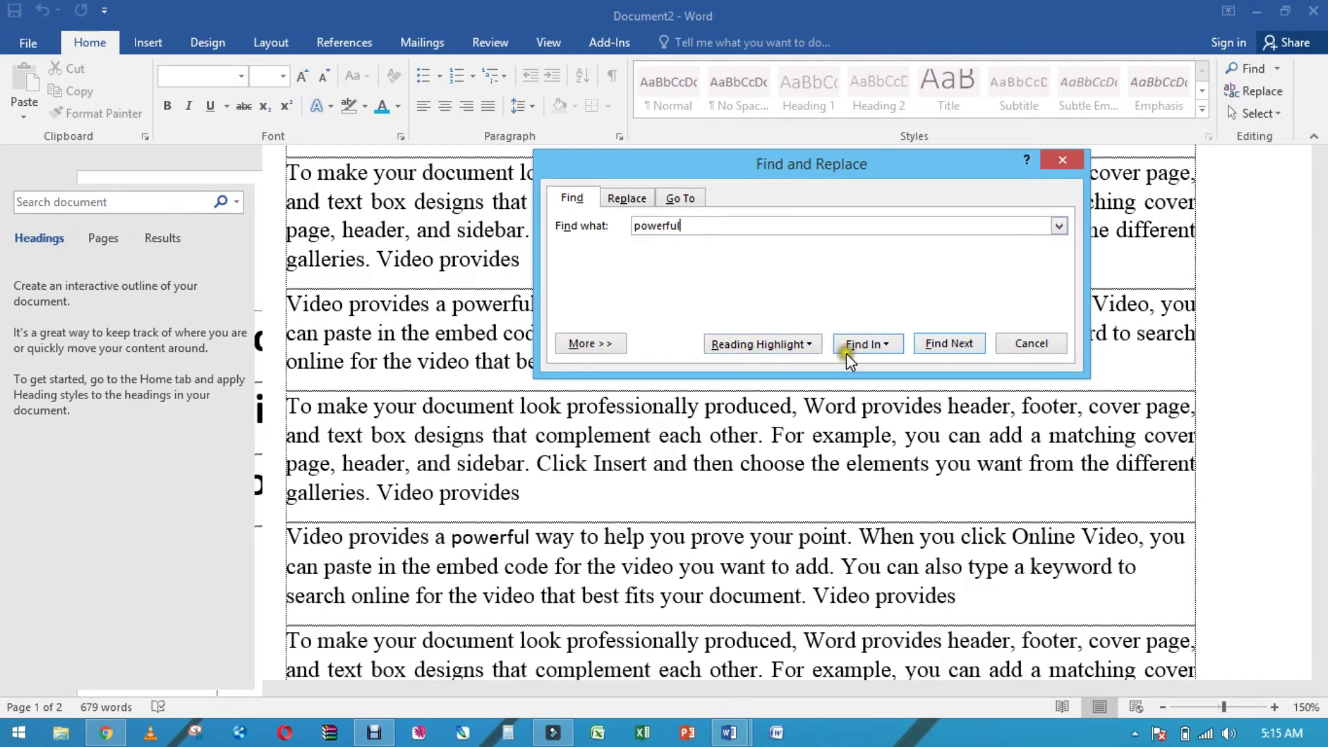
left_click(948, 345)
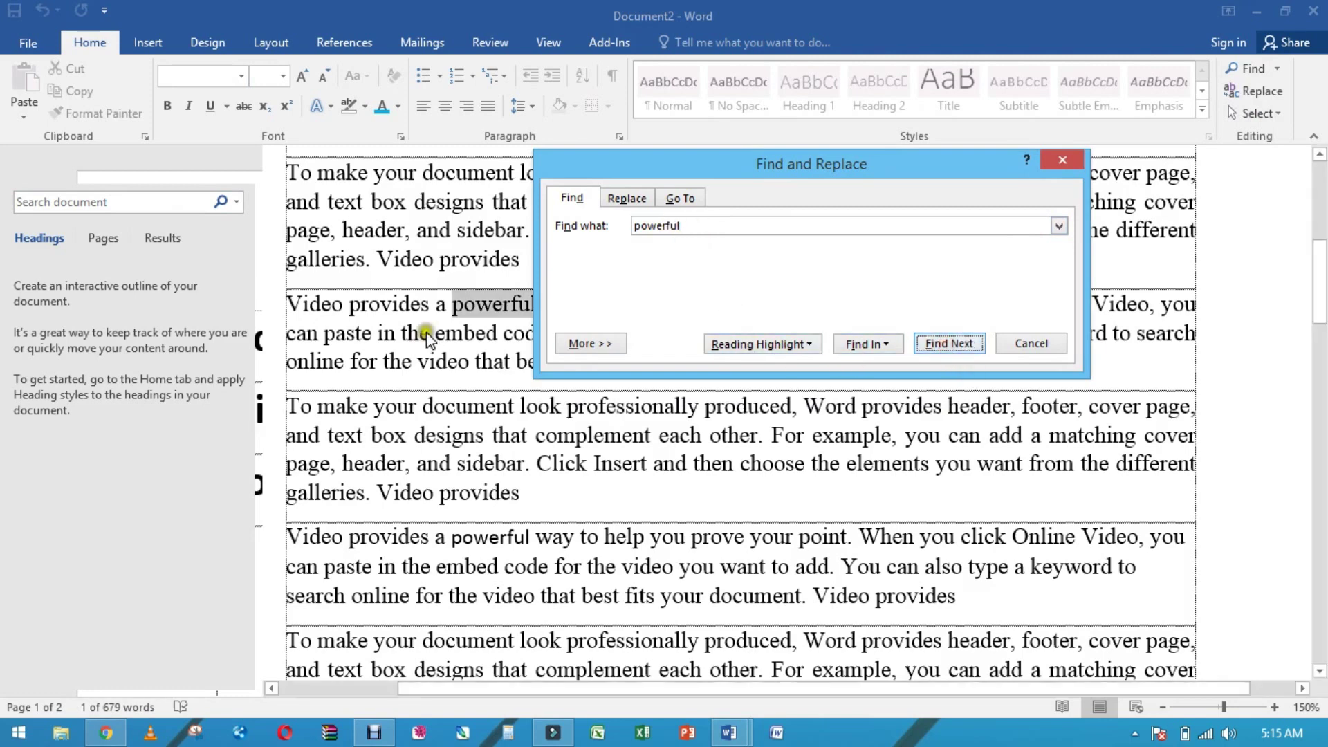
left_click_drag(648, 180, 808, 136)
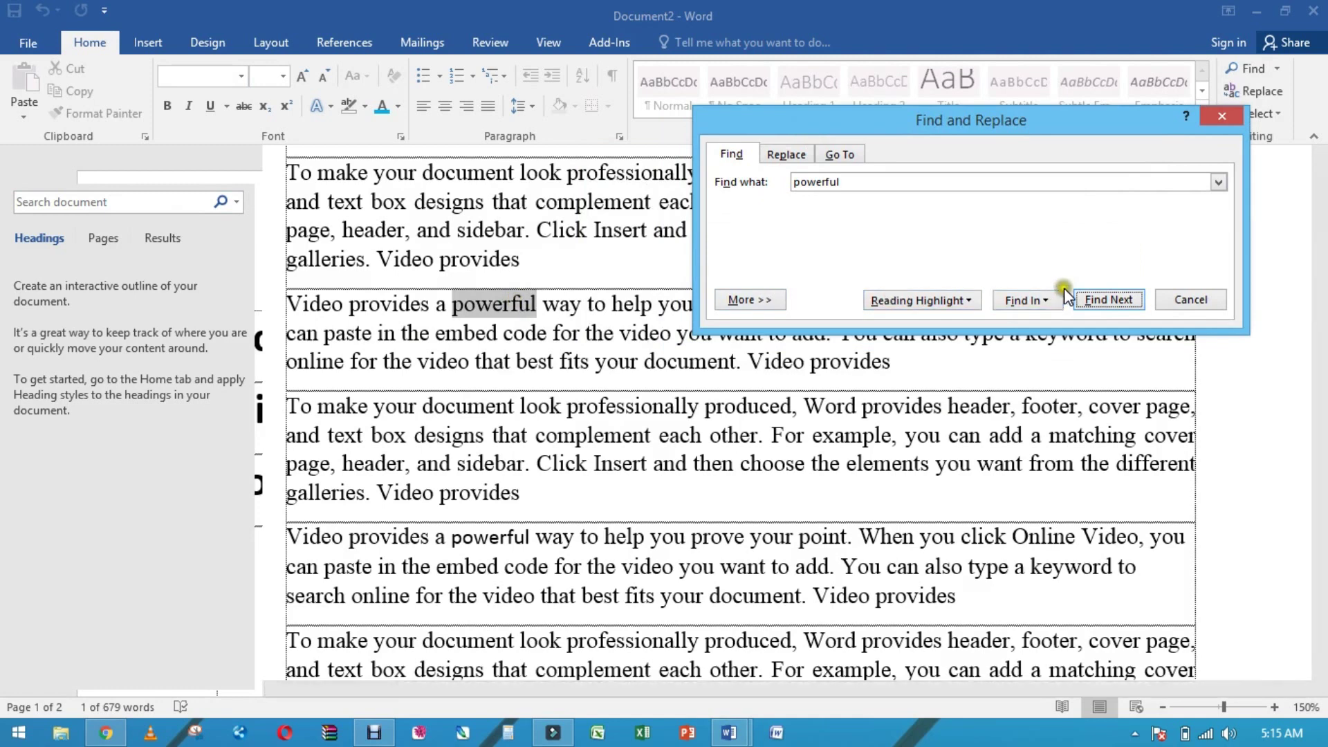
left_click(1102, 302)
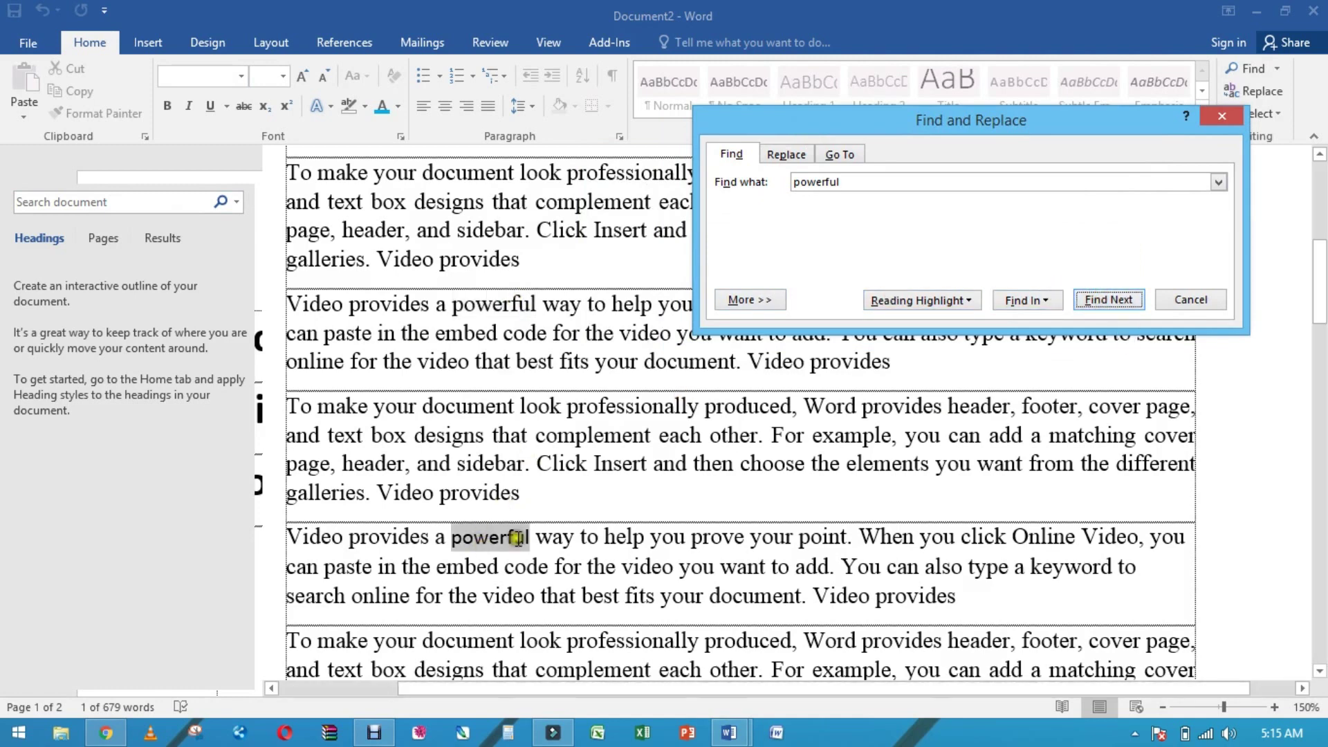
left_click(945, 302)
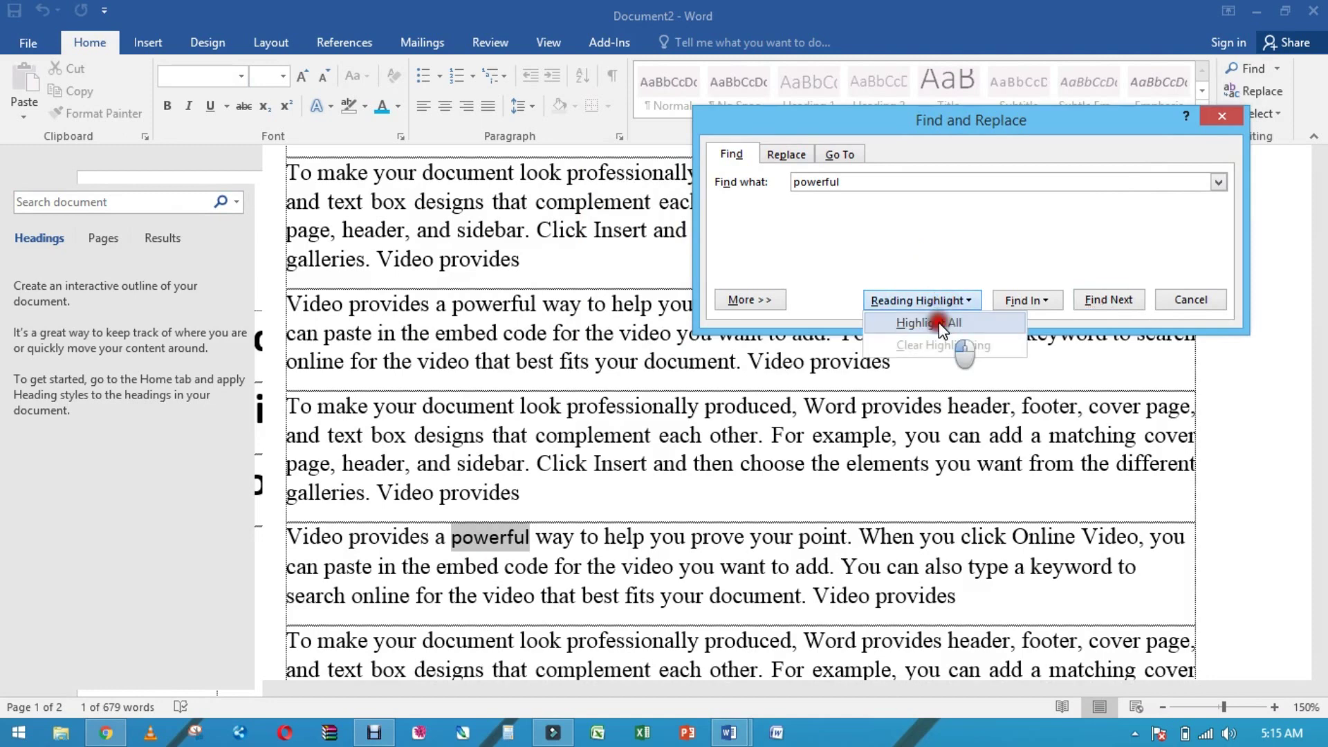
left_click(941, 323)
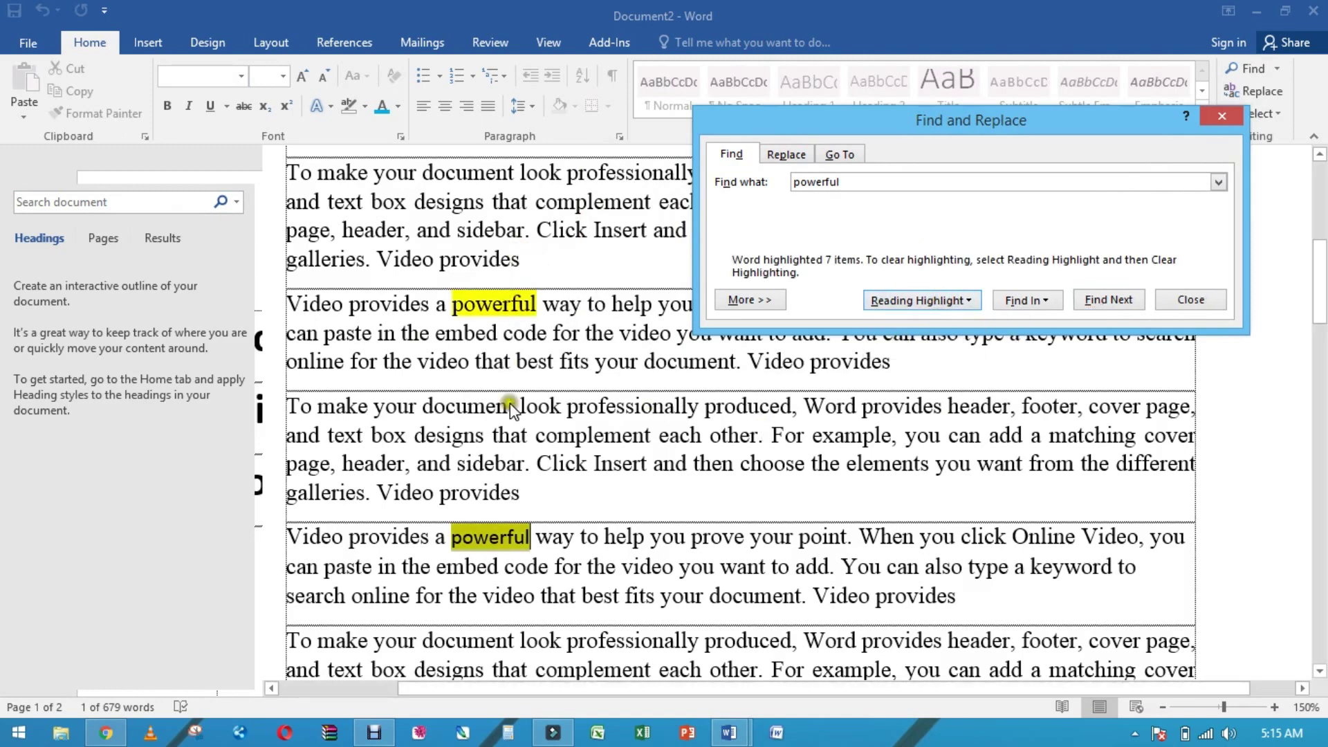
left_click(1190, 300)
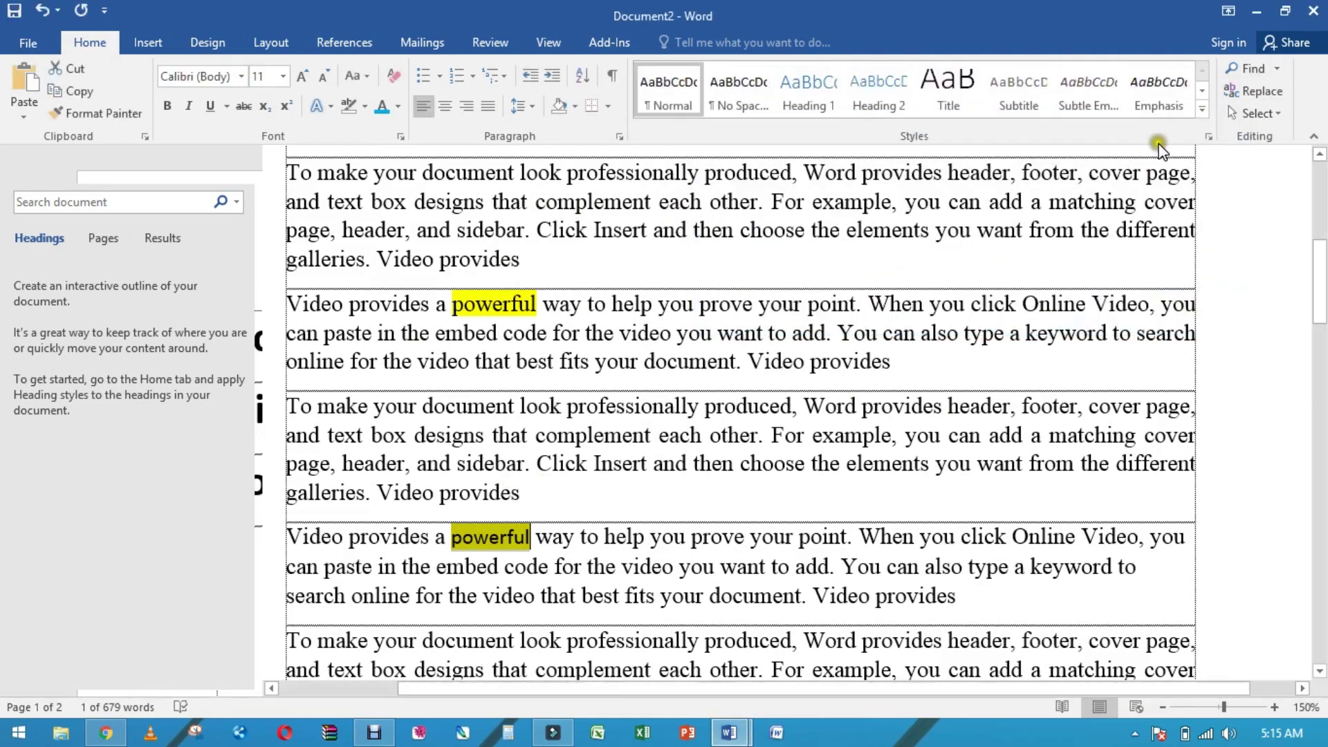
Replace all 7 occurrences of 'powerful' with '12345678', continuing from the document start
left_click(1252, 96)
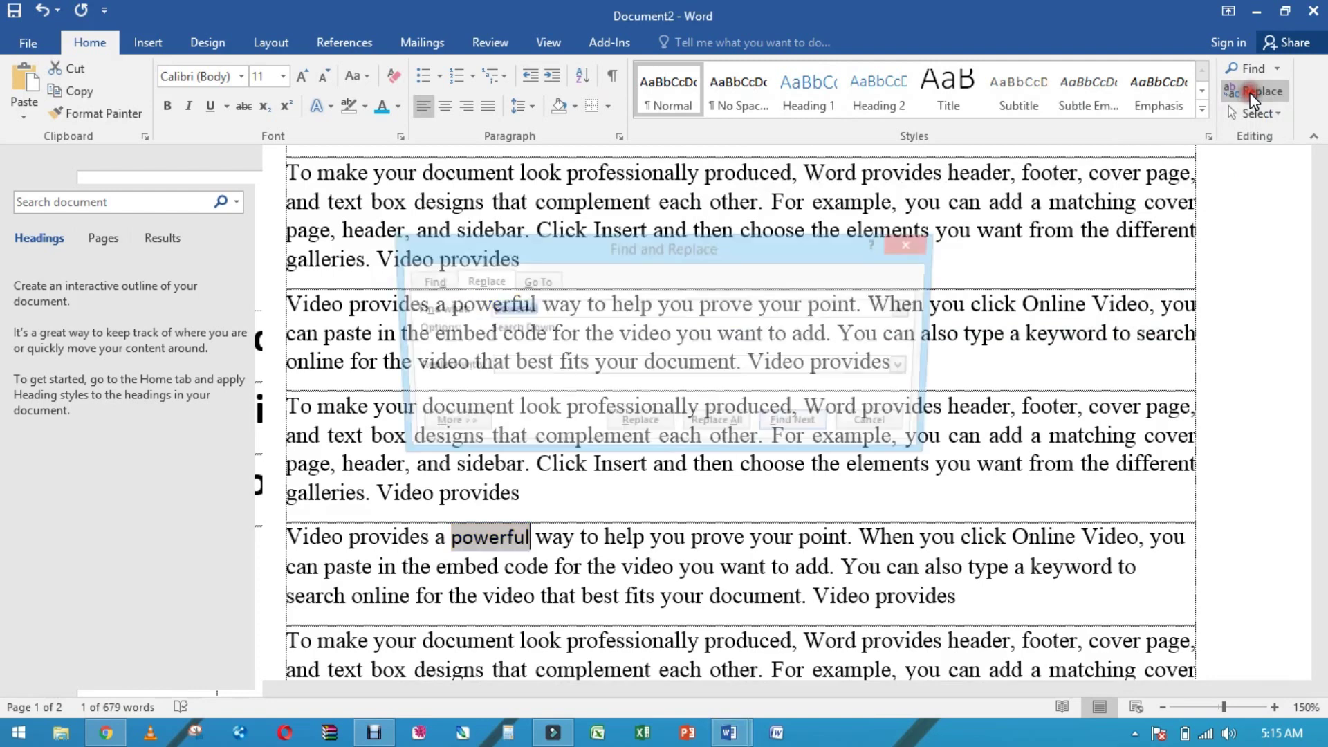
left_click_drag(583, 265, 860, 109)
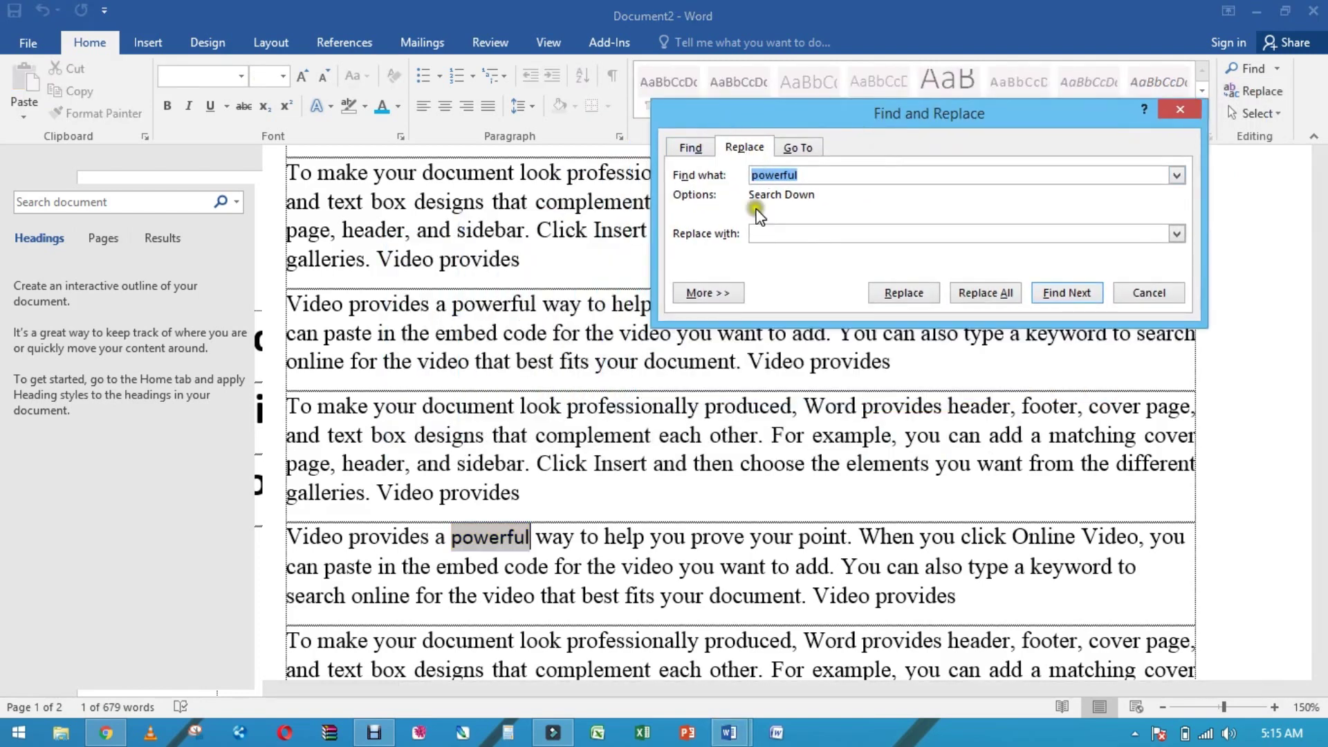
left_click(818, 178)
left_click_drag(753, 176, 802, 178)
left_click_drag(756, 117, 735, 131)
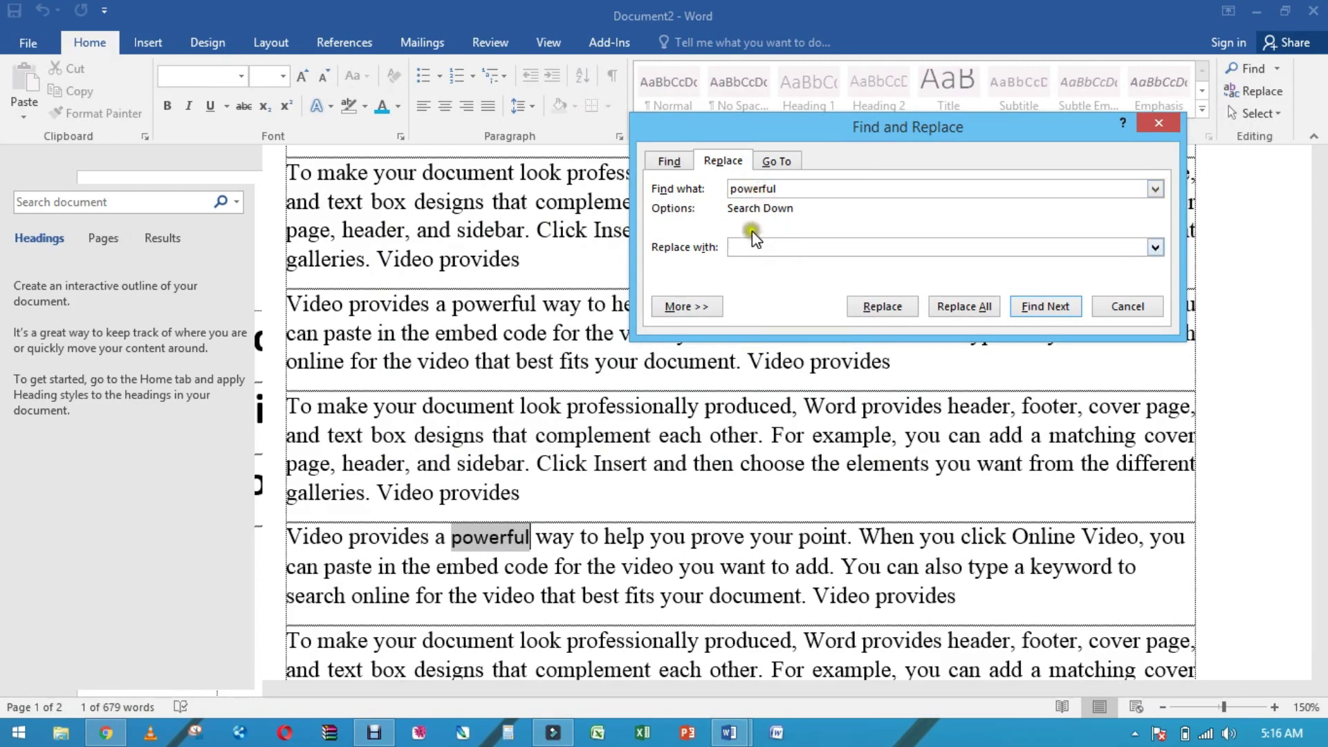
left_click(759, 249)
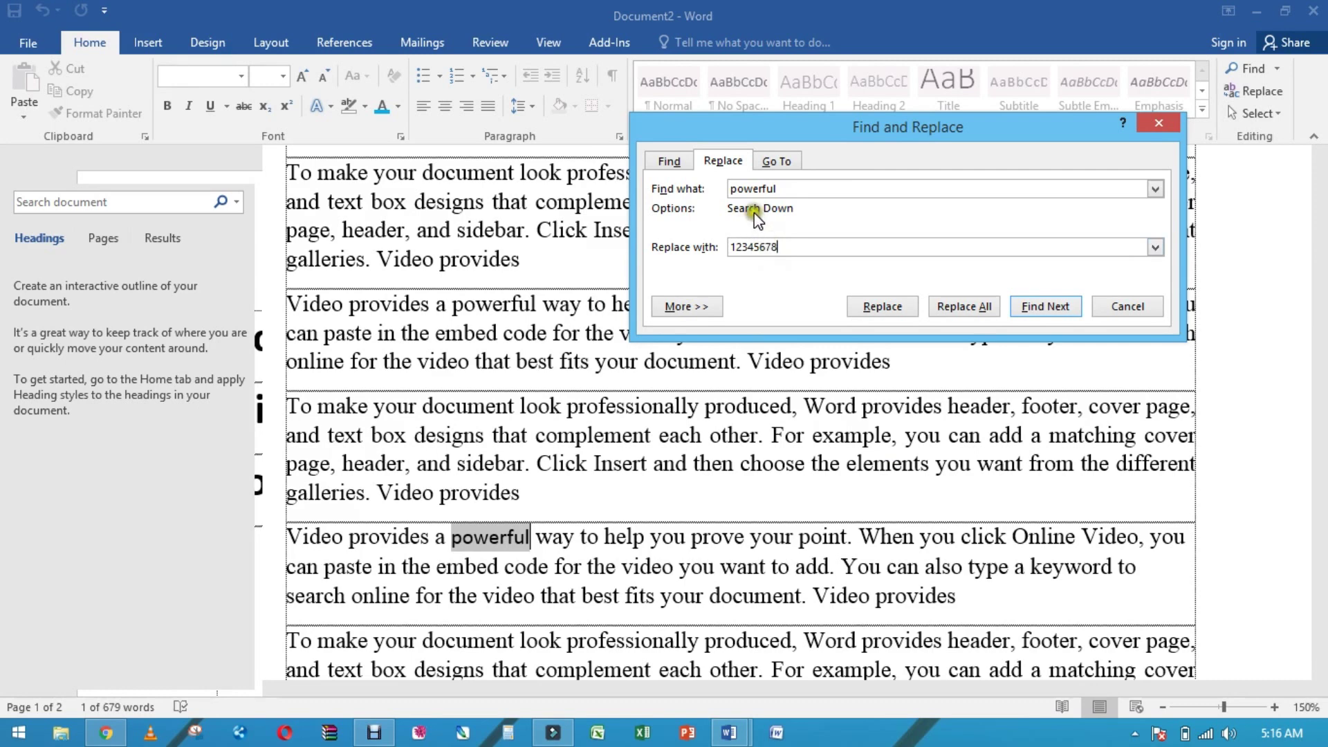
left_click(749, 188)
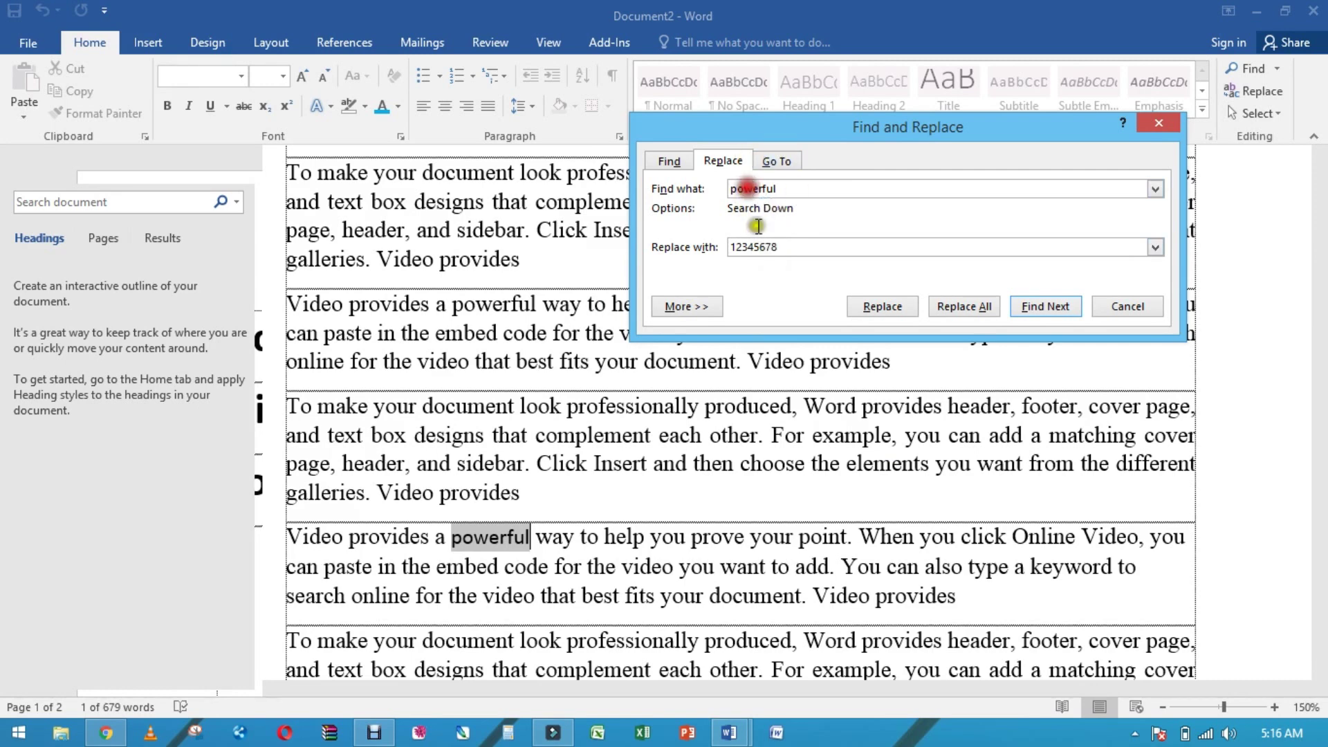
left_click_drag(747, 249, 819, 258)
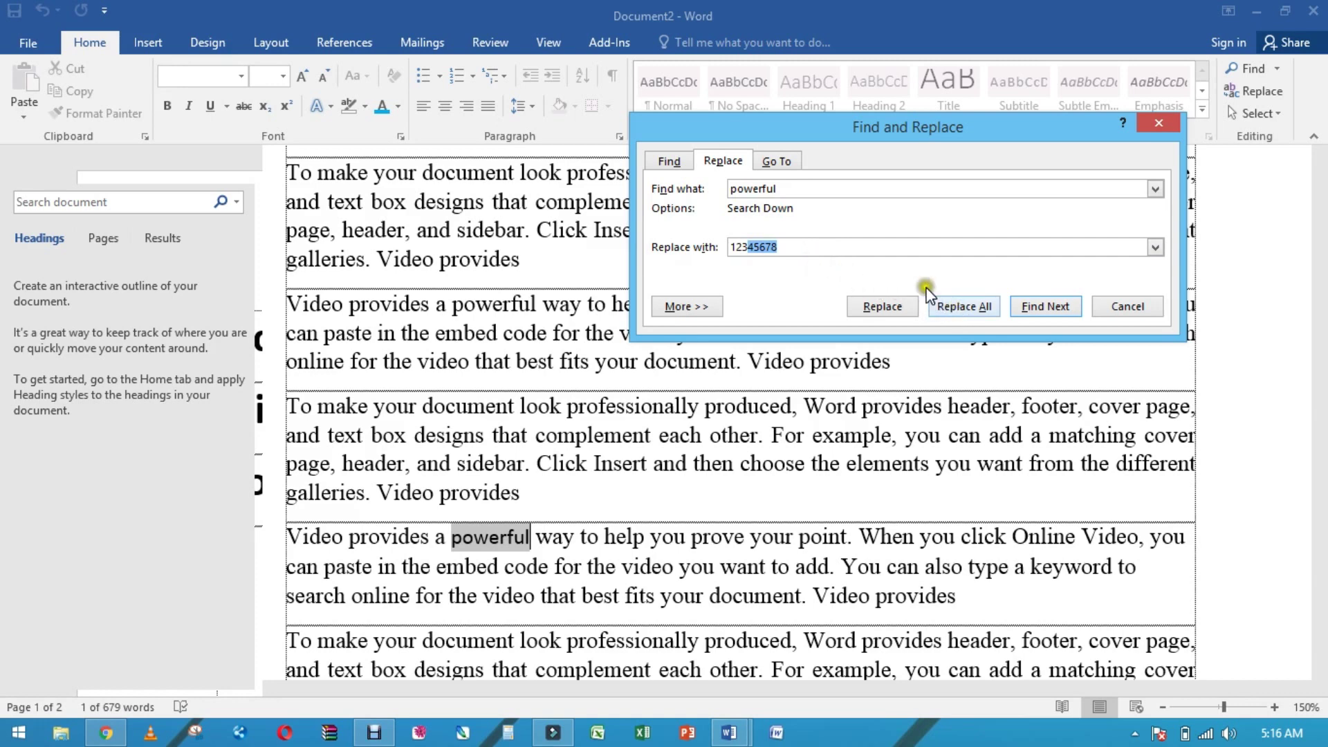
left_click_drag(756, 189, 777, 194)
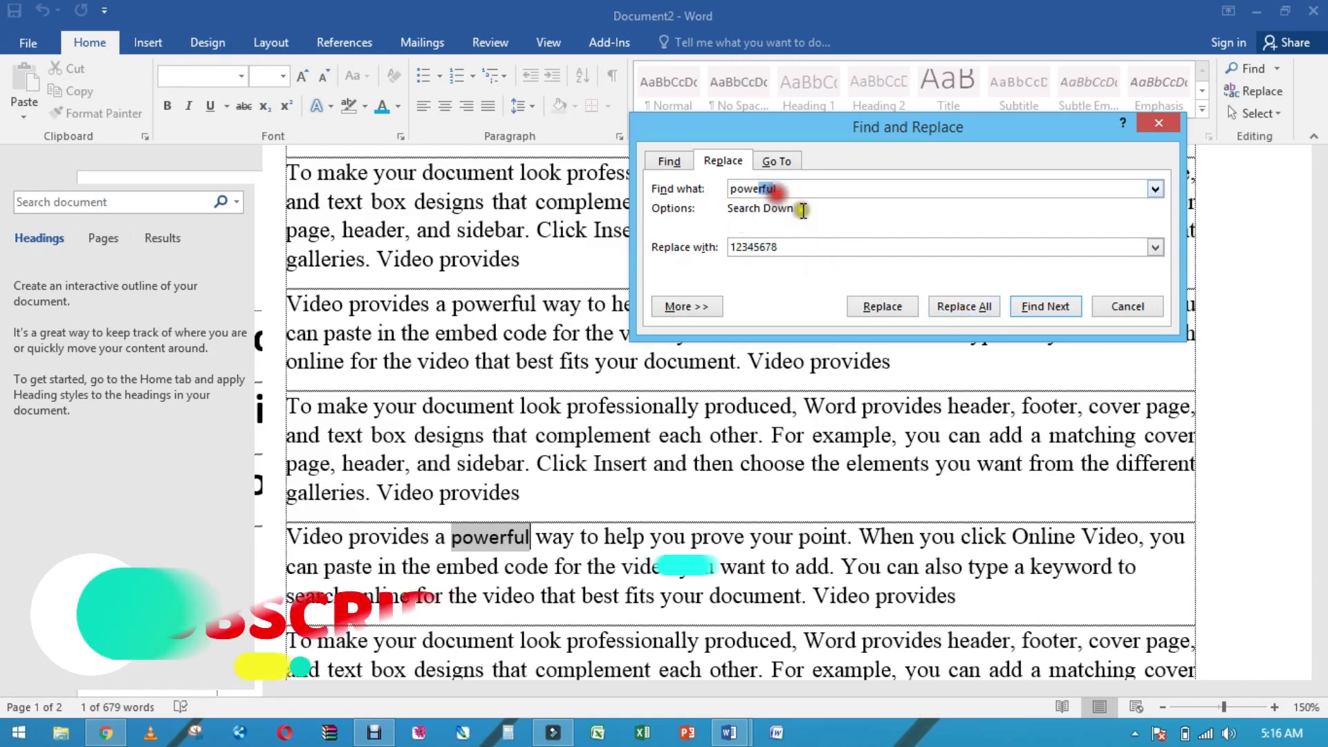
left_click(963, 308)
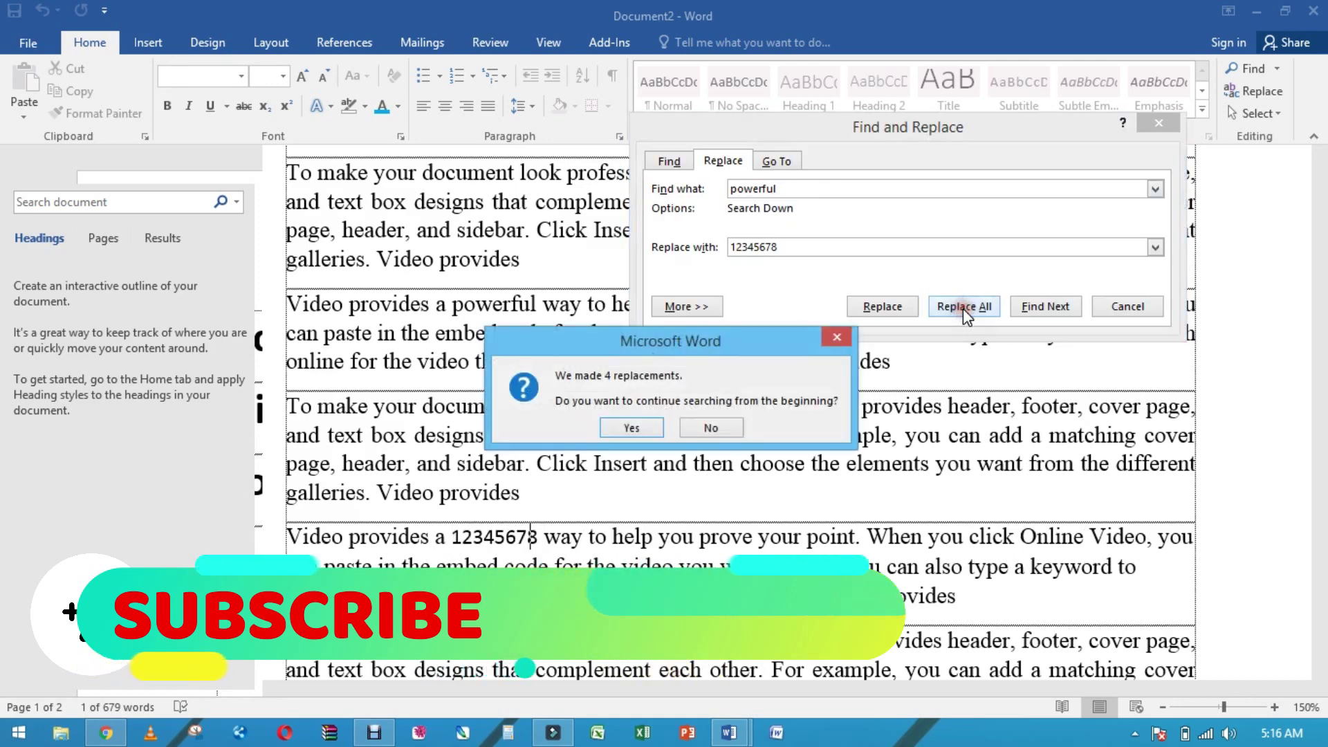
left_click(626, 423)
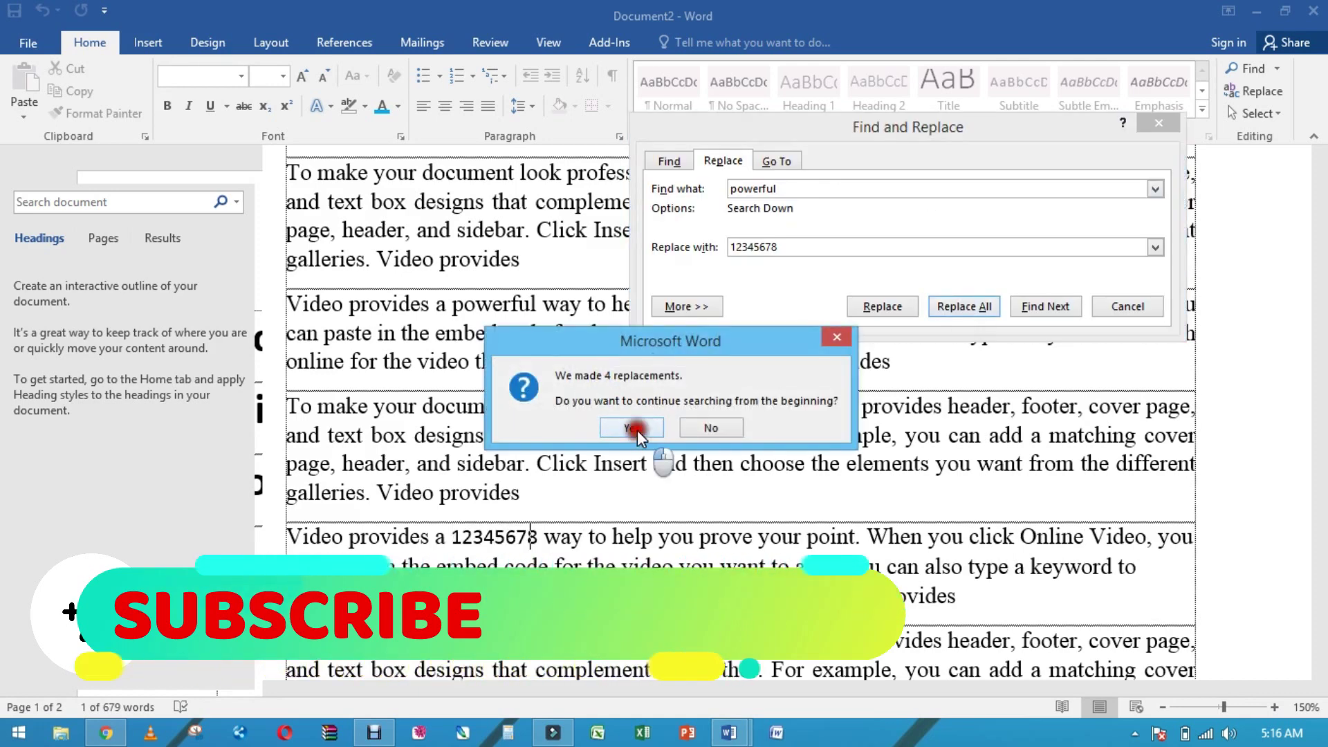
left_click(657, 424)
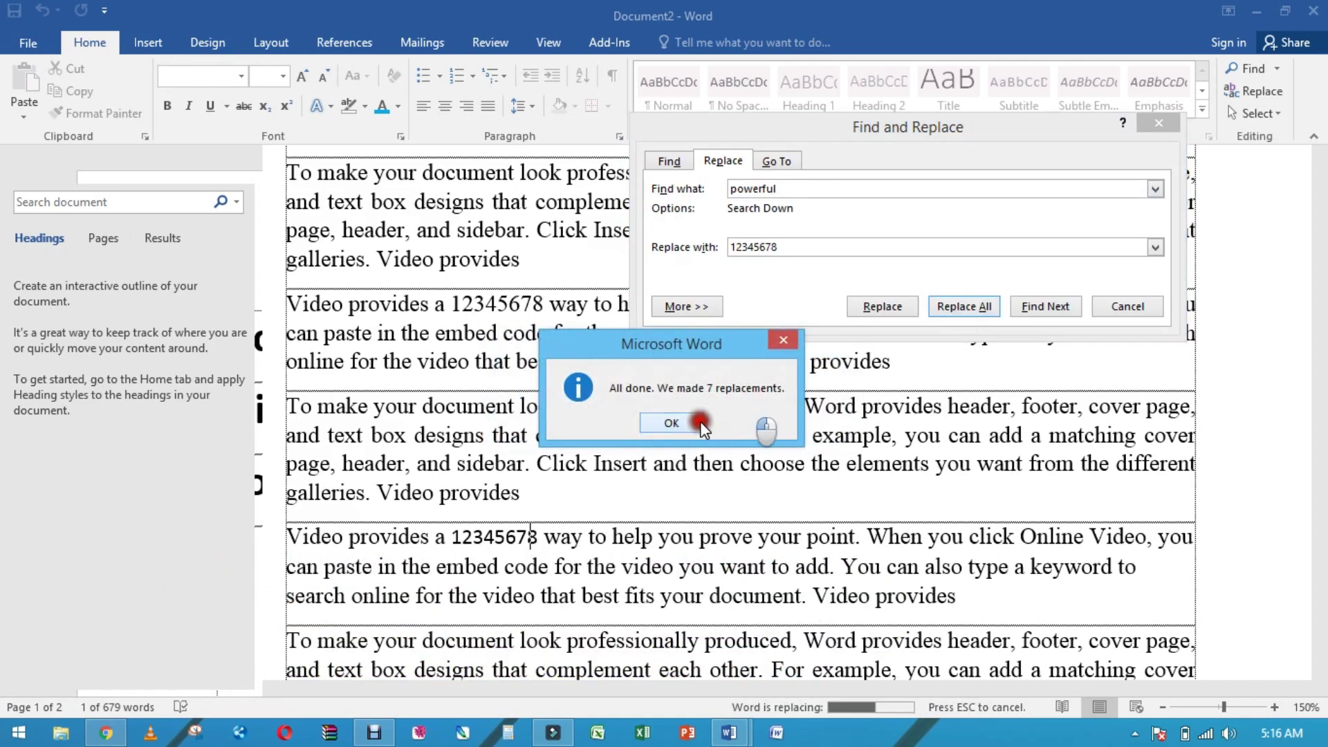
Replace 'document' with 'File' below the cursor, 10 replacements, without wrapping to the start
left_click(1122, 307)
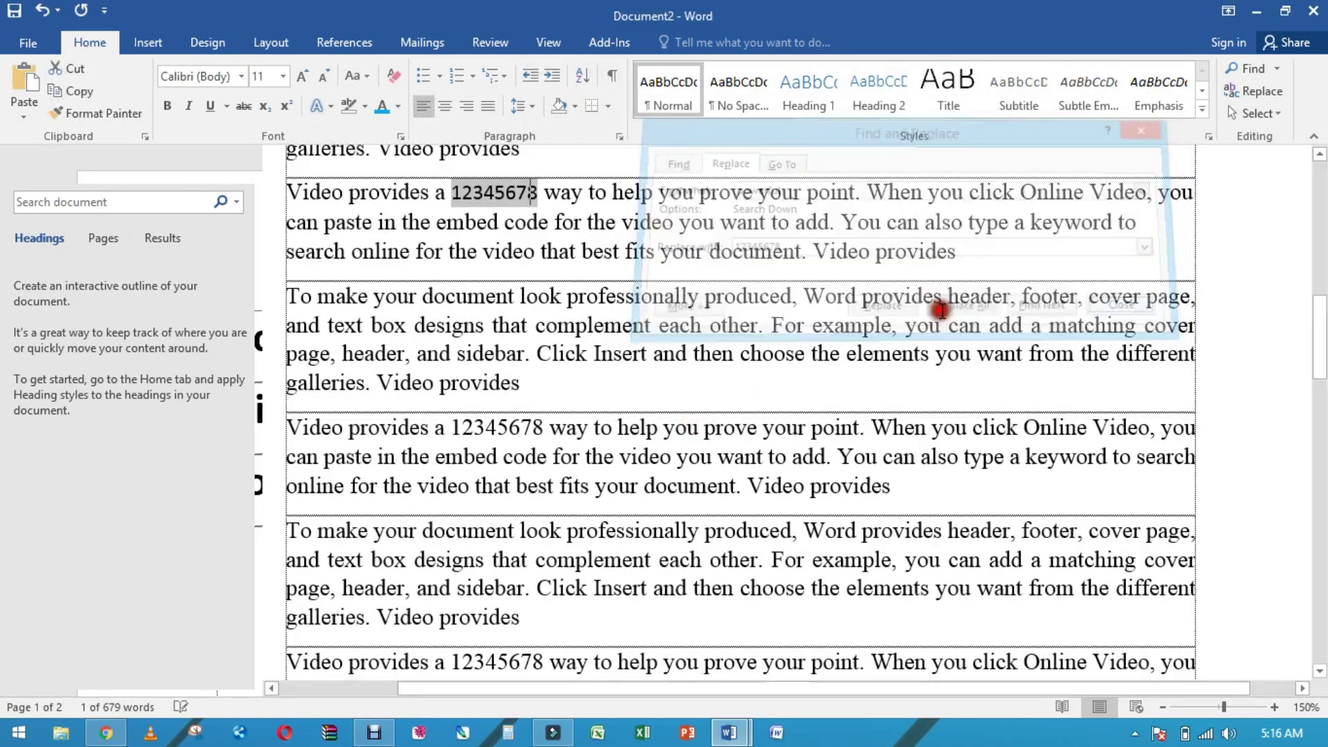
left_click(810, 380)
scroll(579, 280, "down", 3)
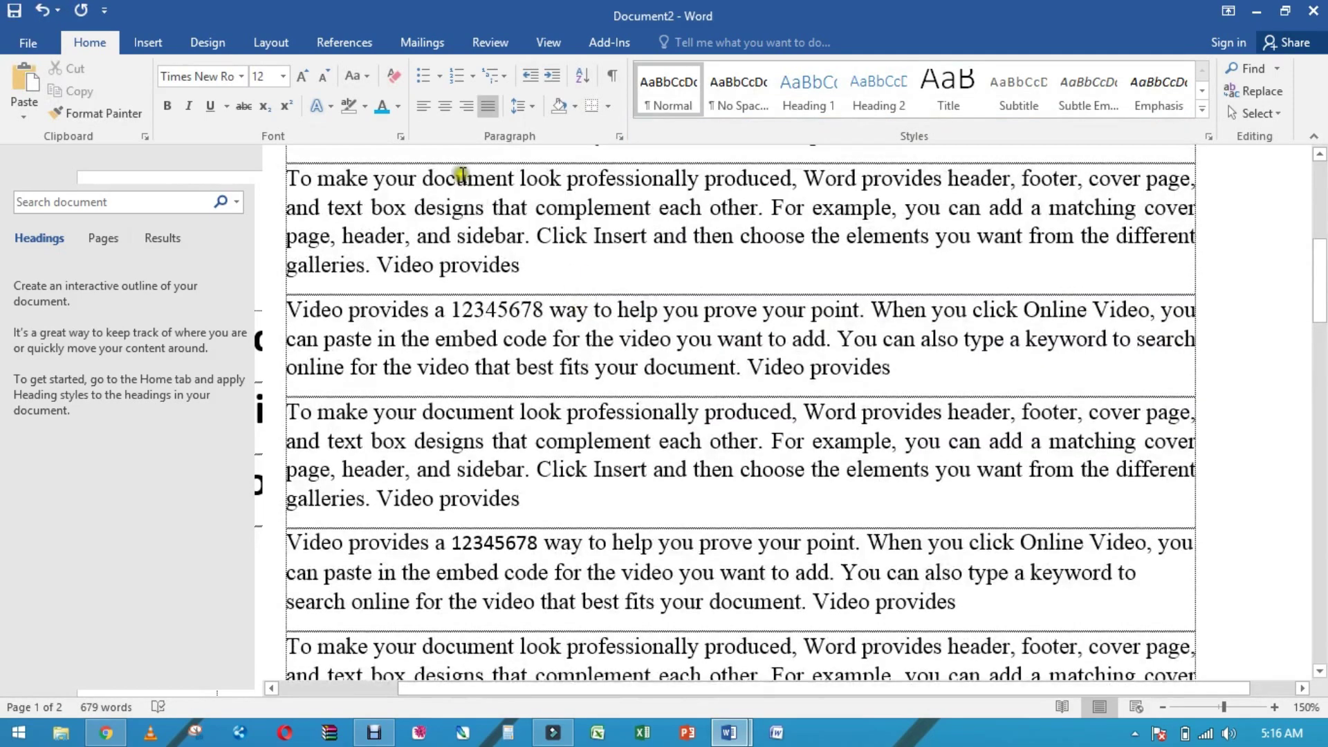
double_click(464, 179)
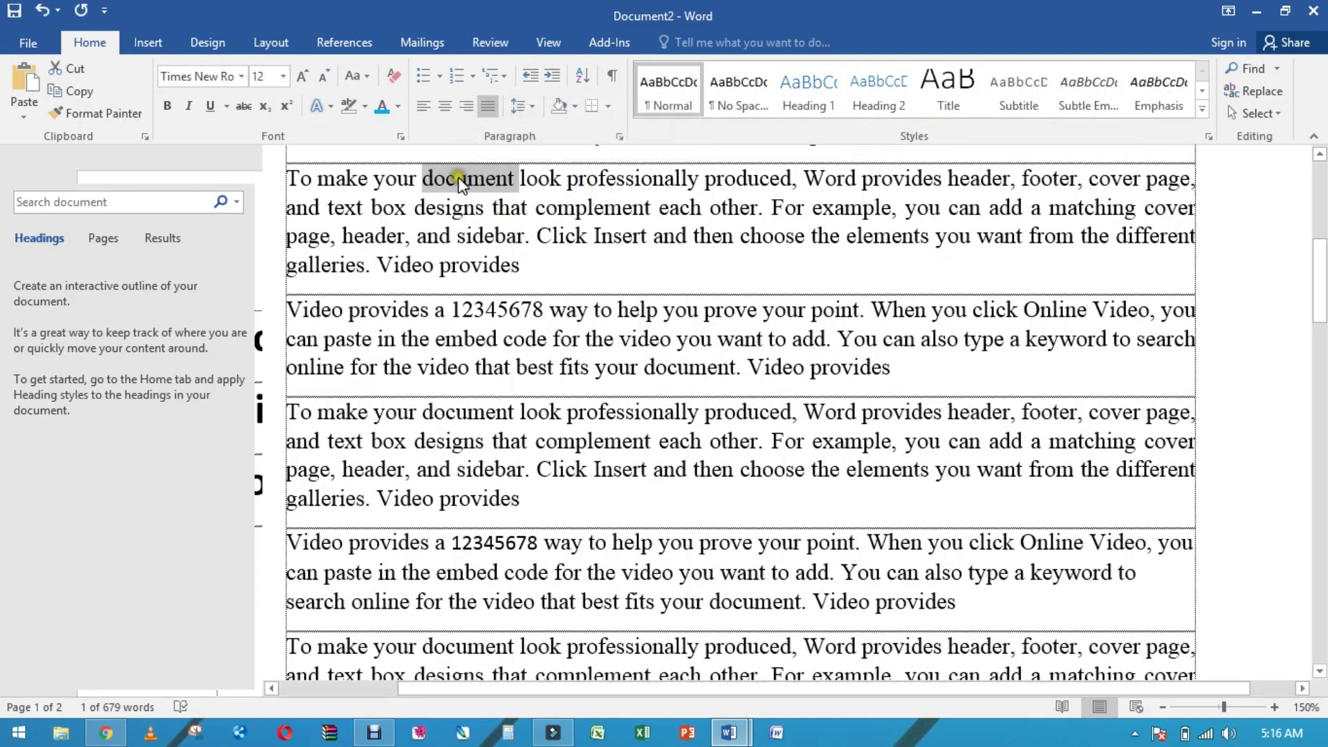
left_click(1260, 89)
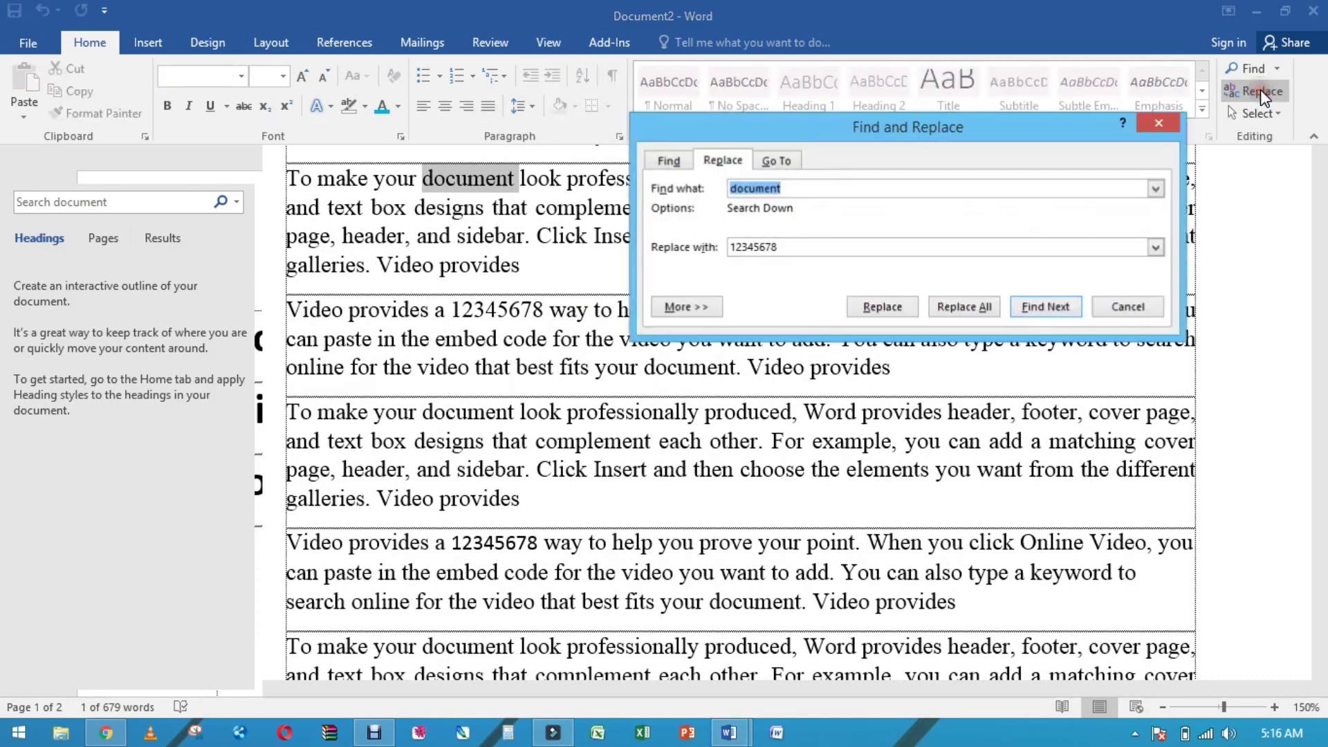
left_click(754, 188)
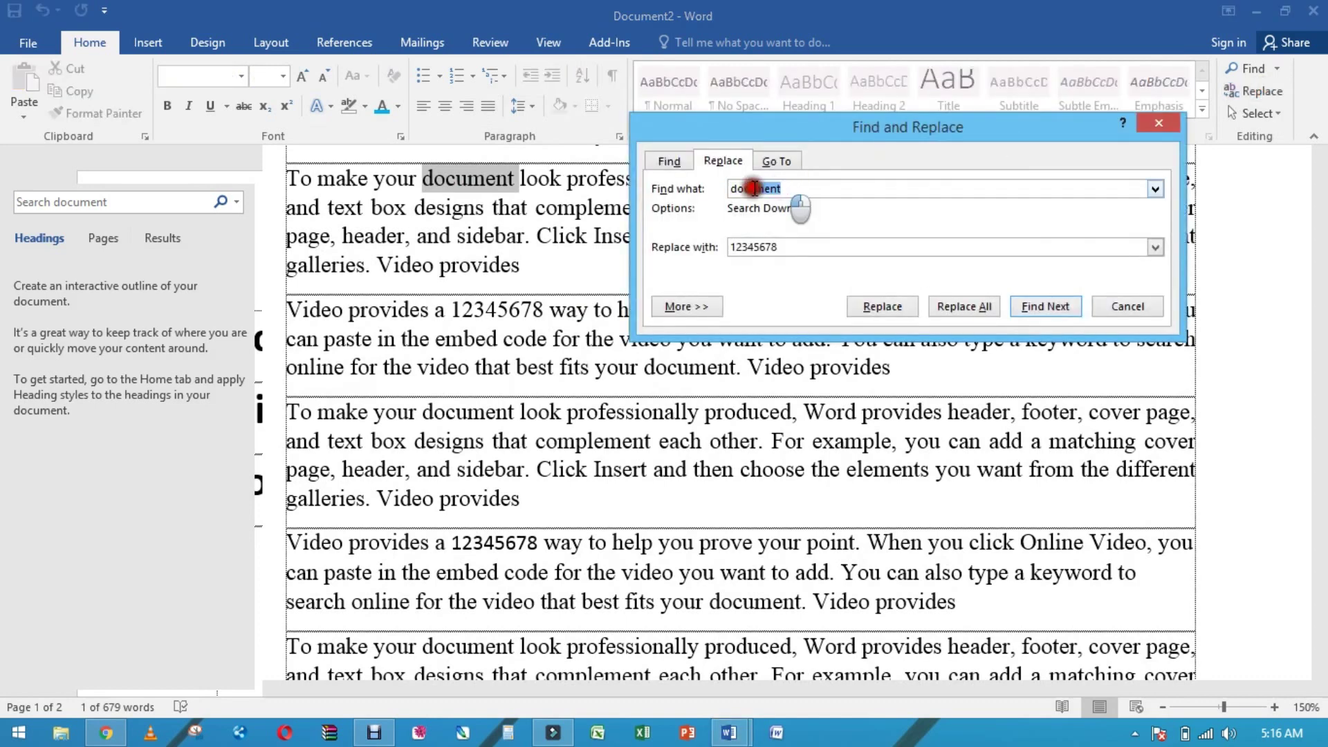
double_click(785, 247)
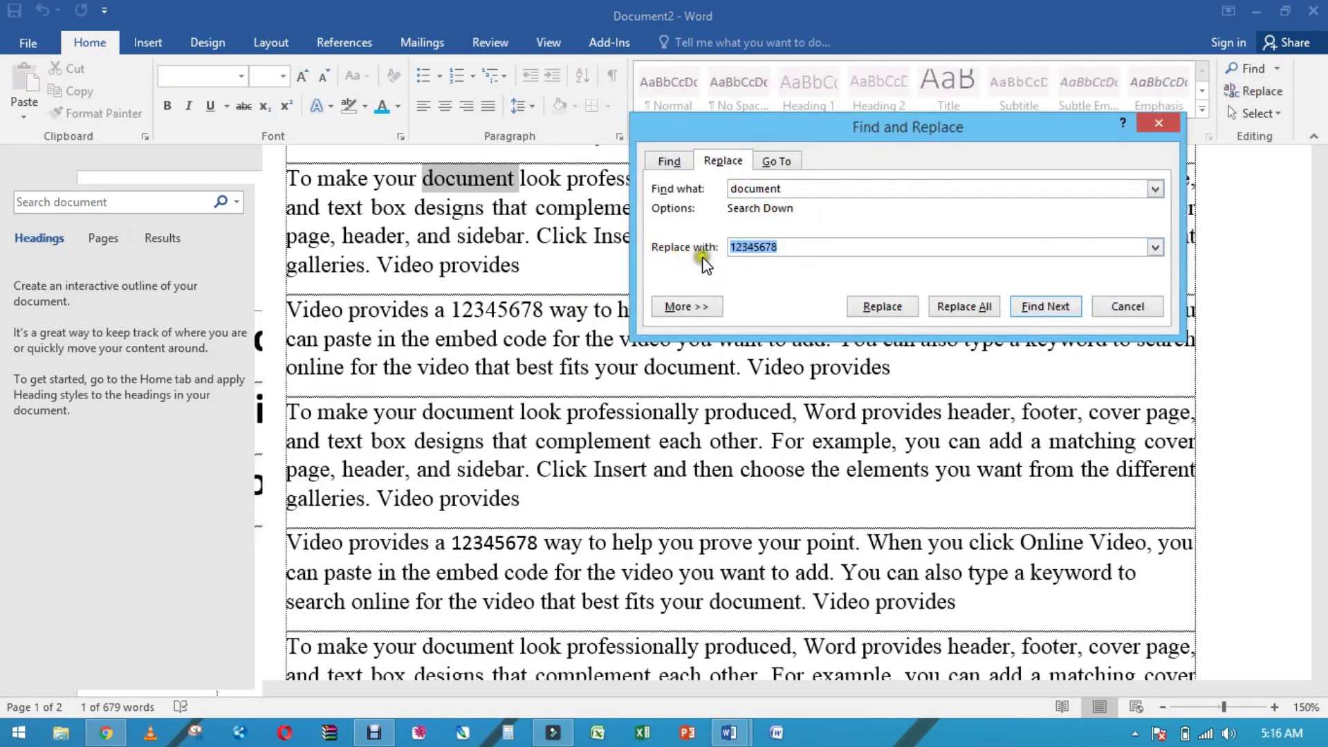
type("File")
left_click(969, 310)
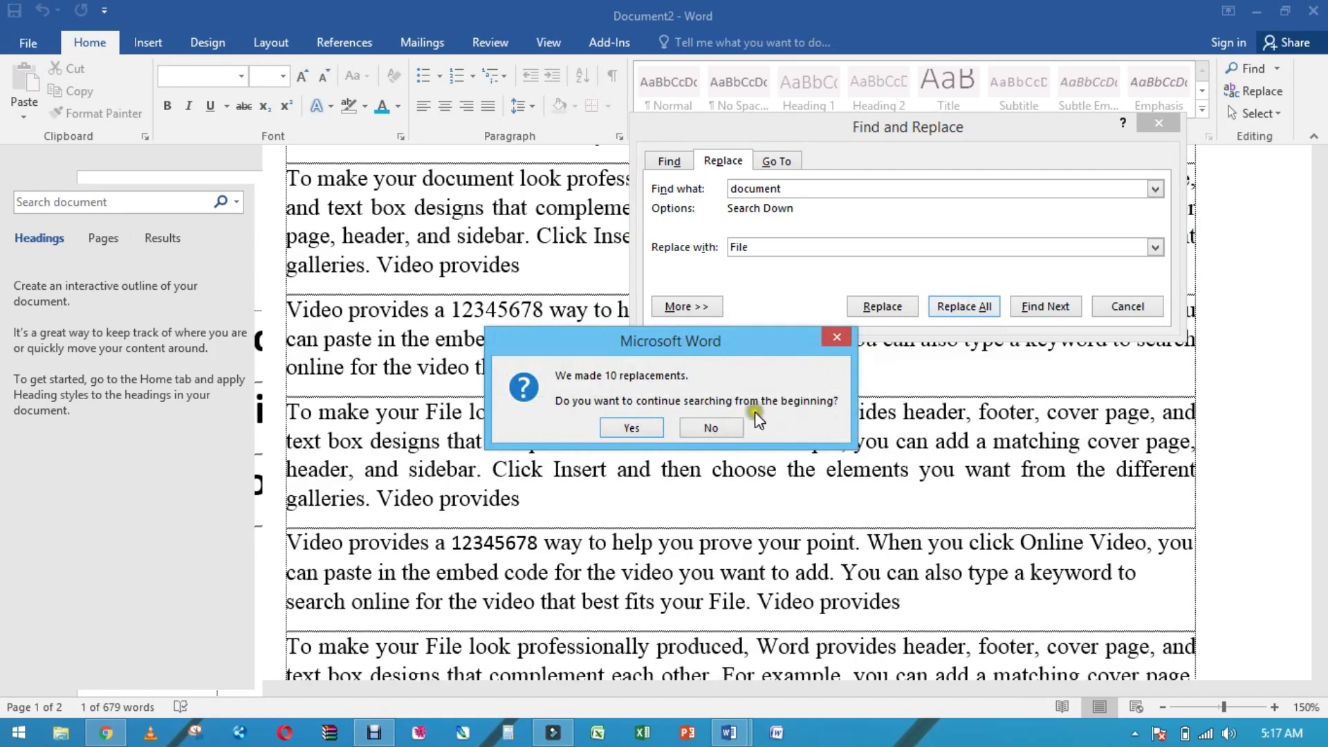
left_click(708, 428)
left_click(1106, 310)
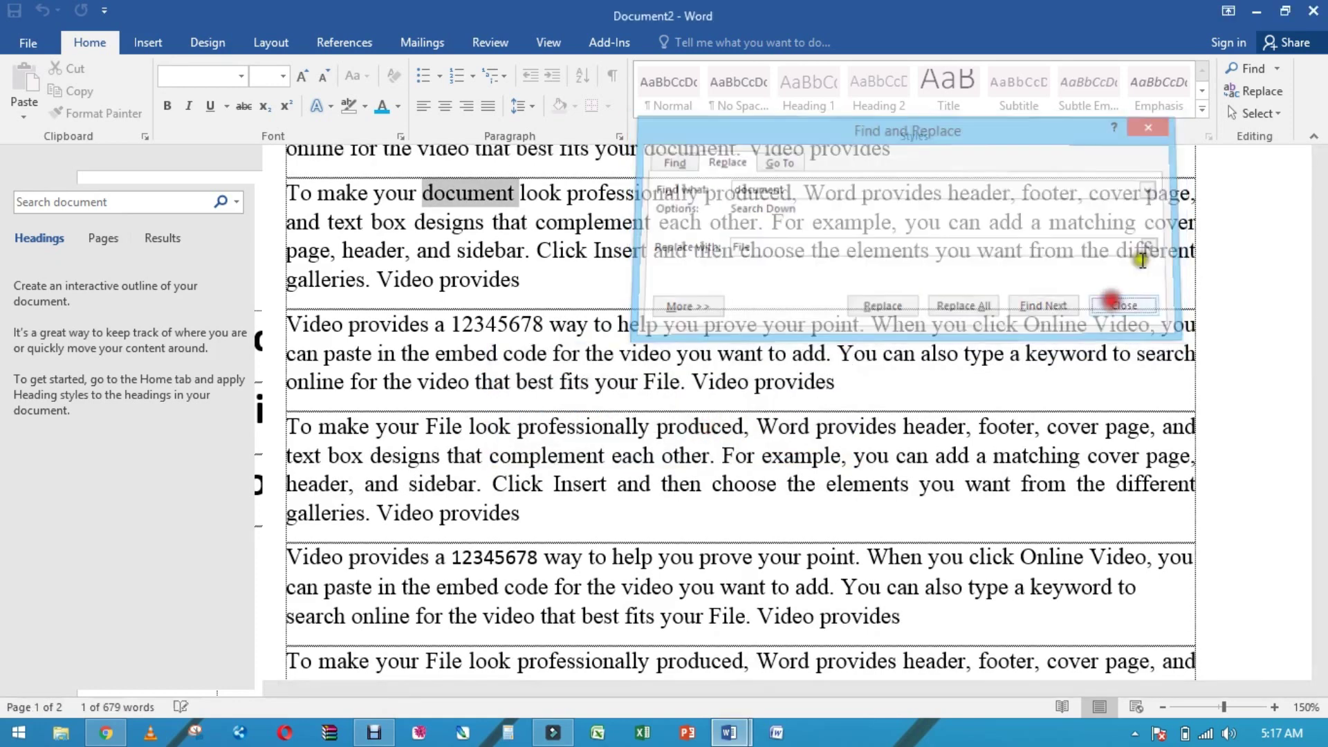
Bold three passages, including 'a 12345678 … fits your' and 'Click Insert … Video provides'
left_click(1254, 117)
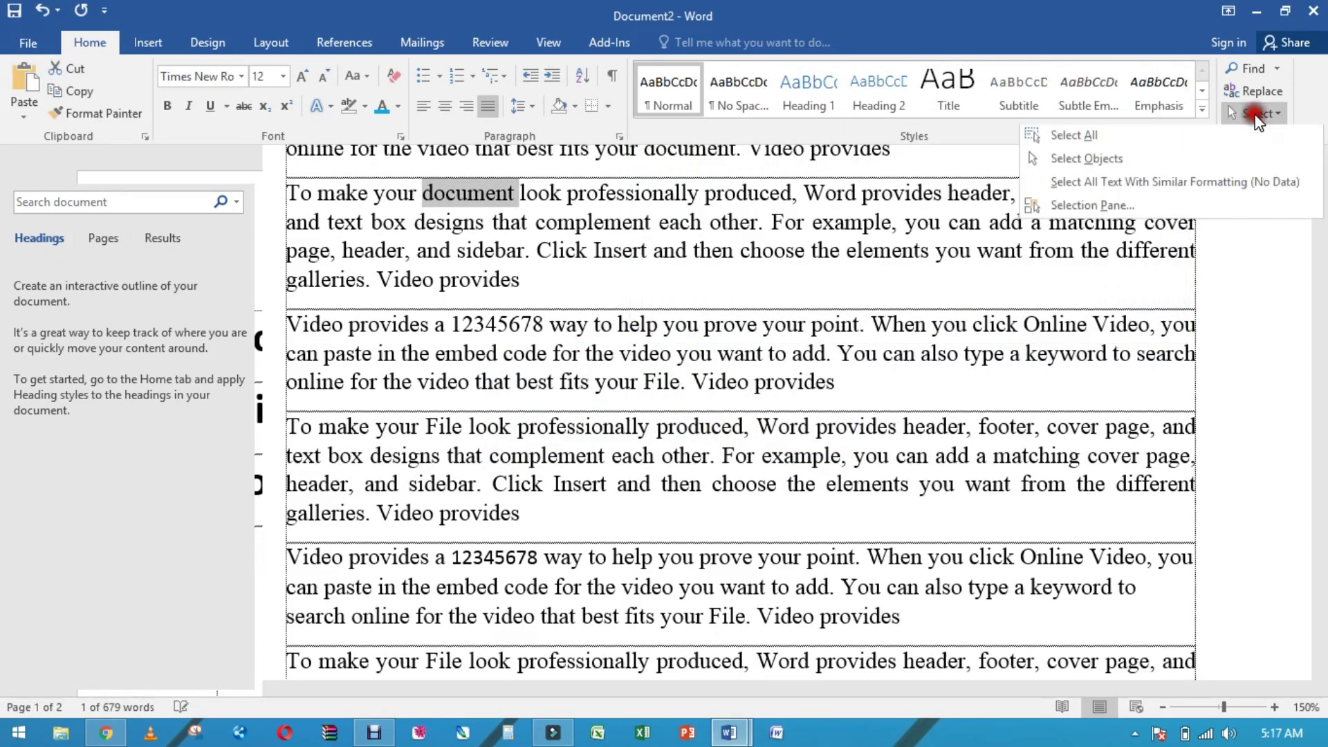
left_click(1159, 144)
left_click(807, 348)
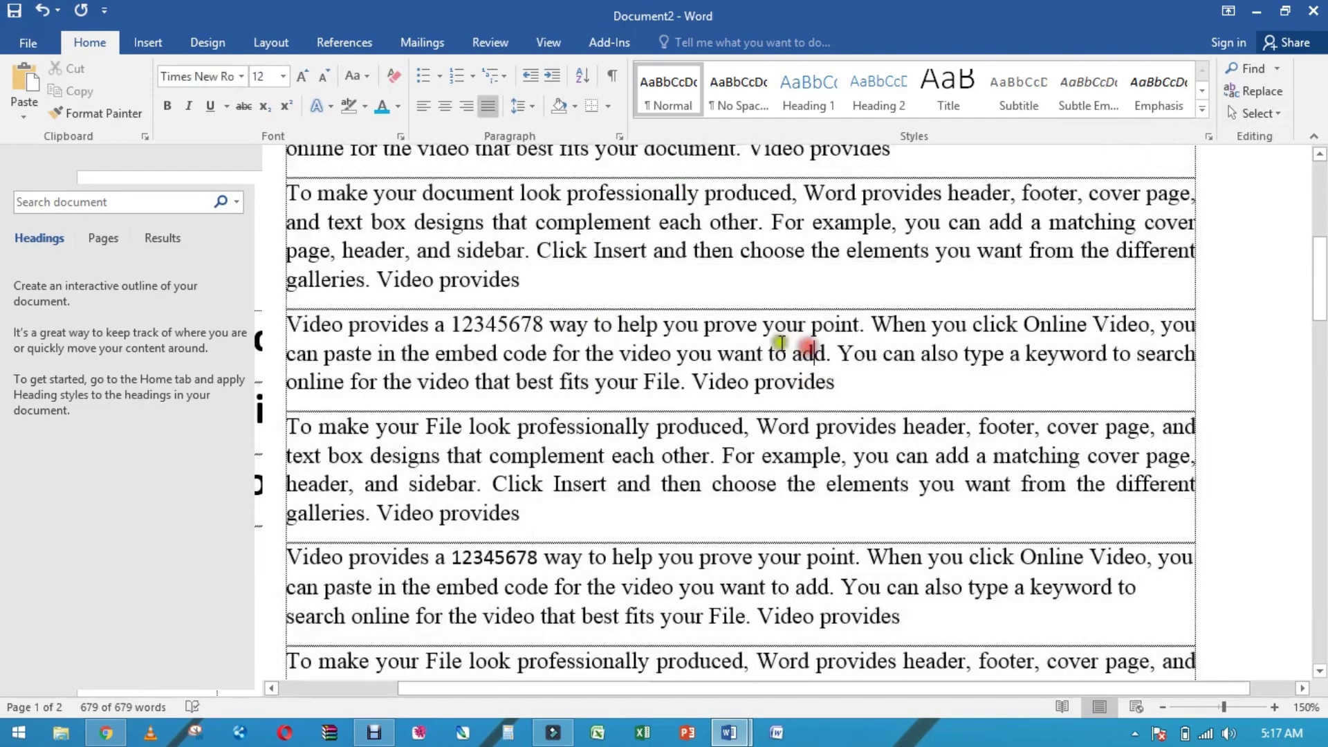
scroll(780, 342, "up", 1)
scroll(658, 335, "up", 2)
left_click_drag(325, 241, 574, 254)
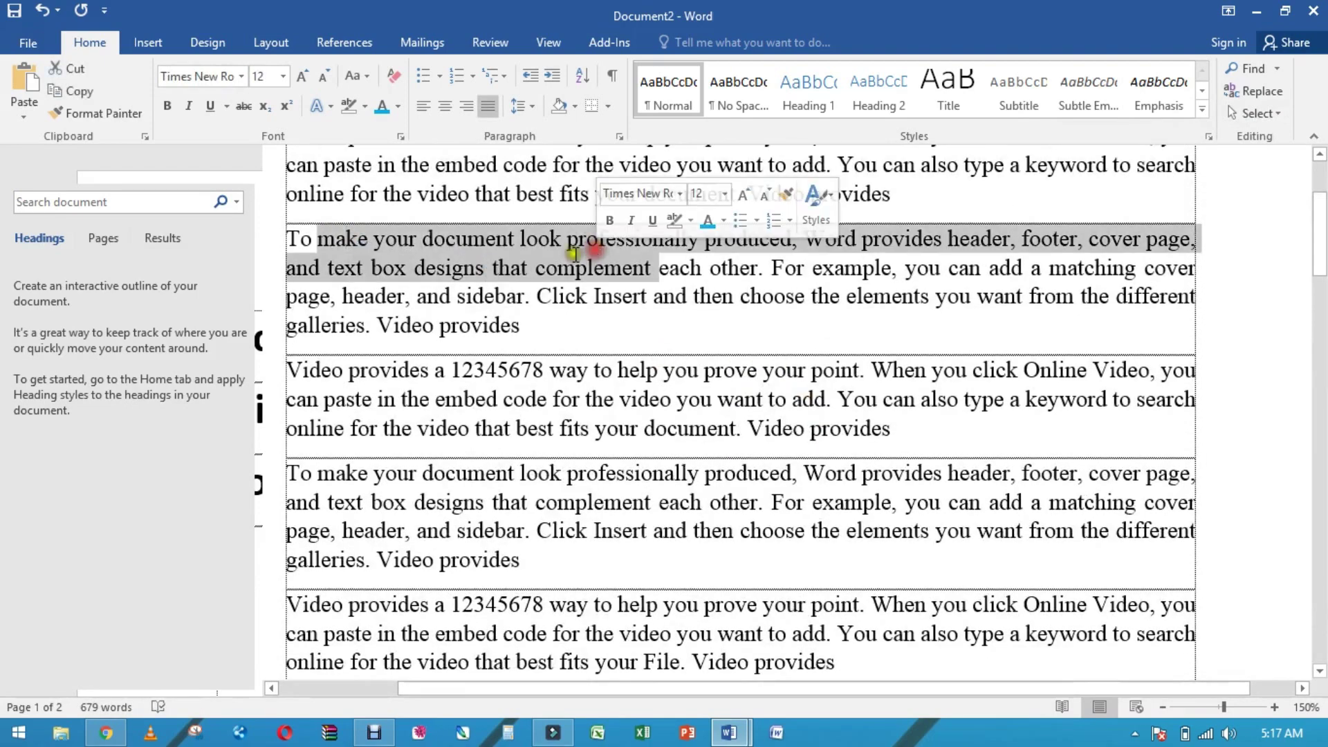
left_click(166, 106)
mouse_move(504, 400)
left_mouse_down()
mouse_move(688, 405)
mouse_move(446, 363)
mouse_move(642, 429)
left_mouse_up()
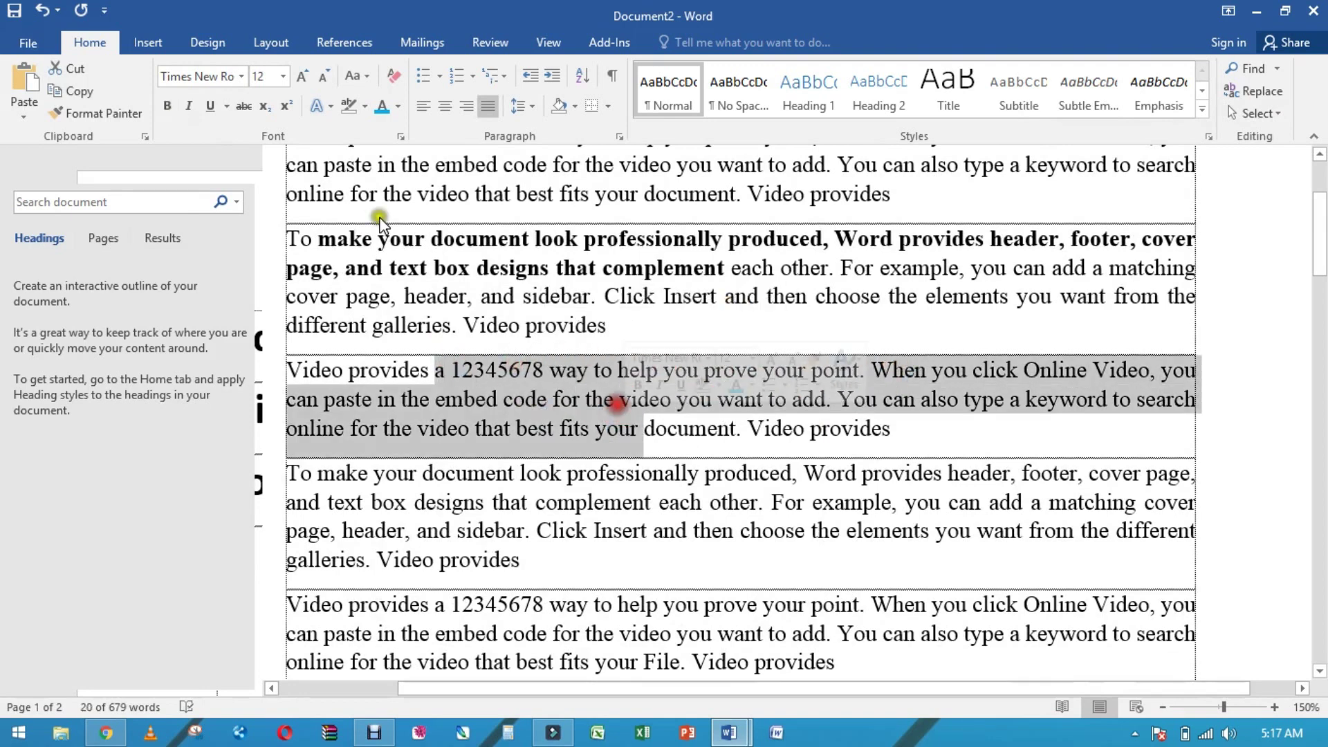
left_click(167, 105)
left_click_drag(537, 529, 676, 571)
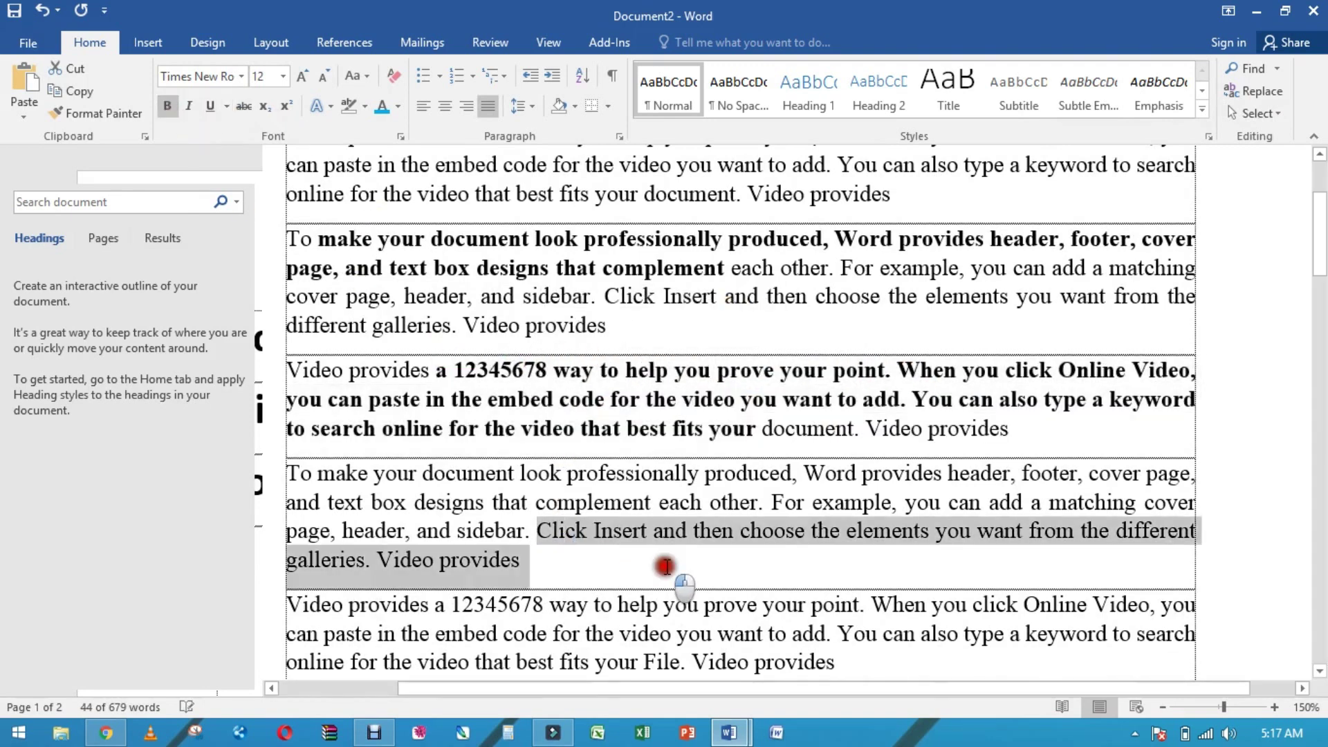
left_click(170, 114)
left_click(617, 399)
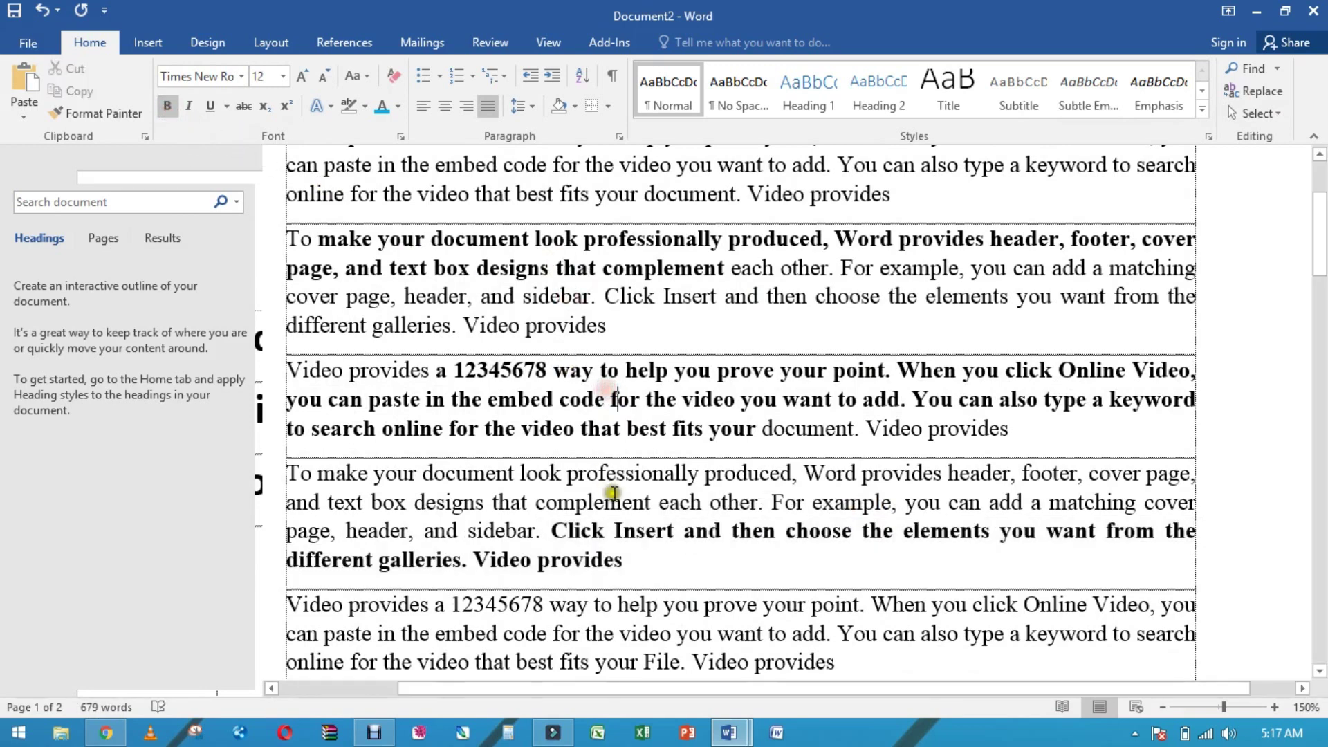
Select all text with similar bold formatting and colour it cyan
left_click(623, 531)
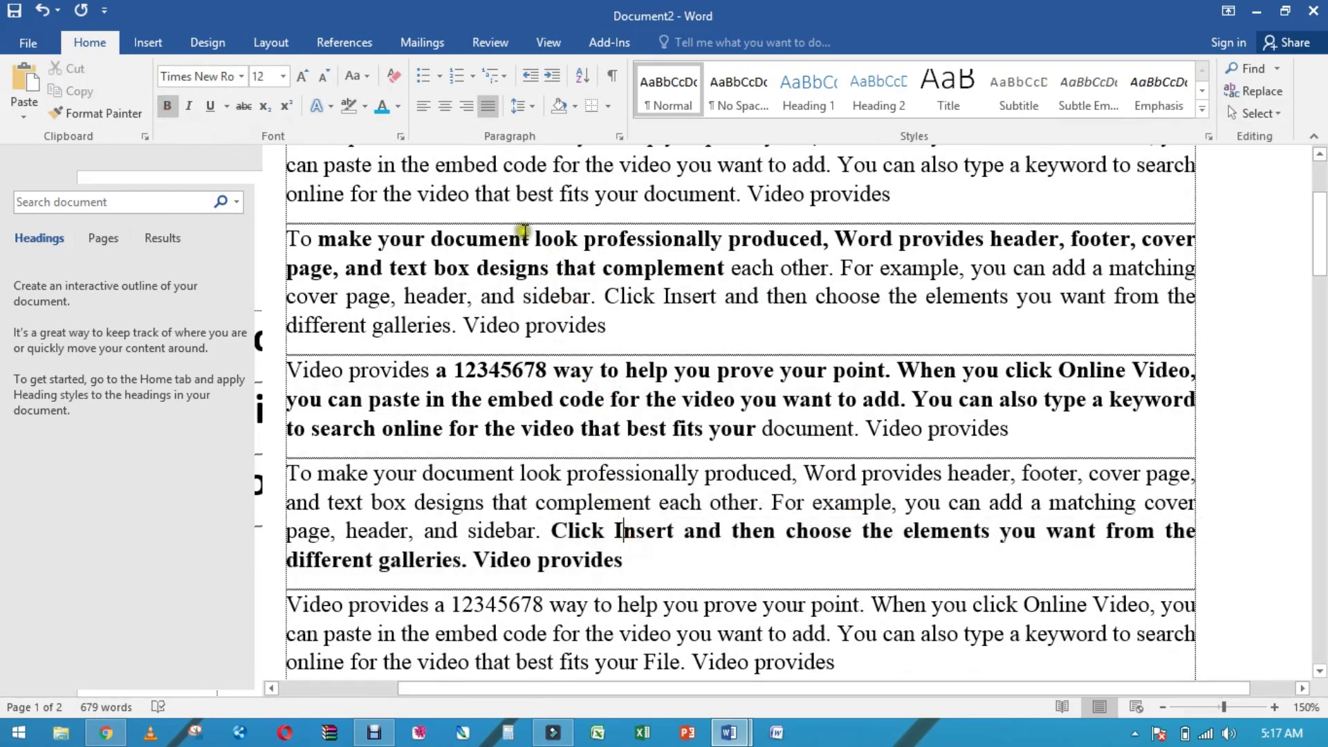
left_click(567, 241)
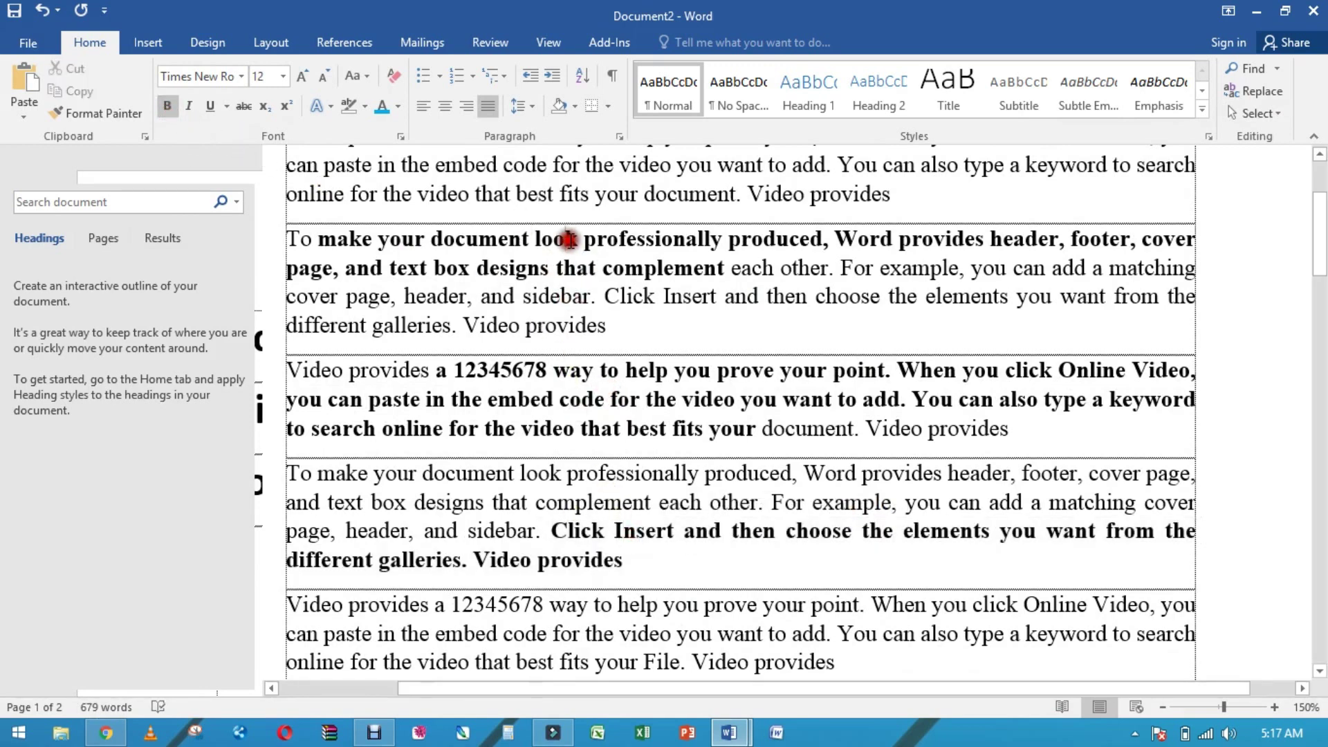
left_click(1271, 114)
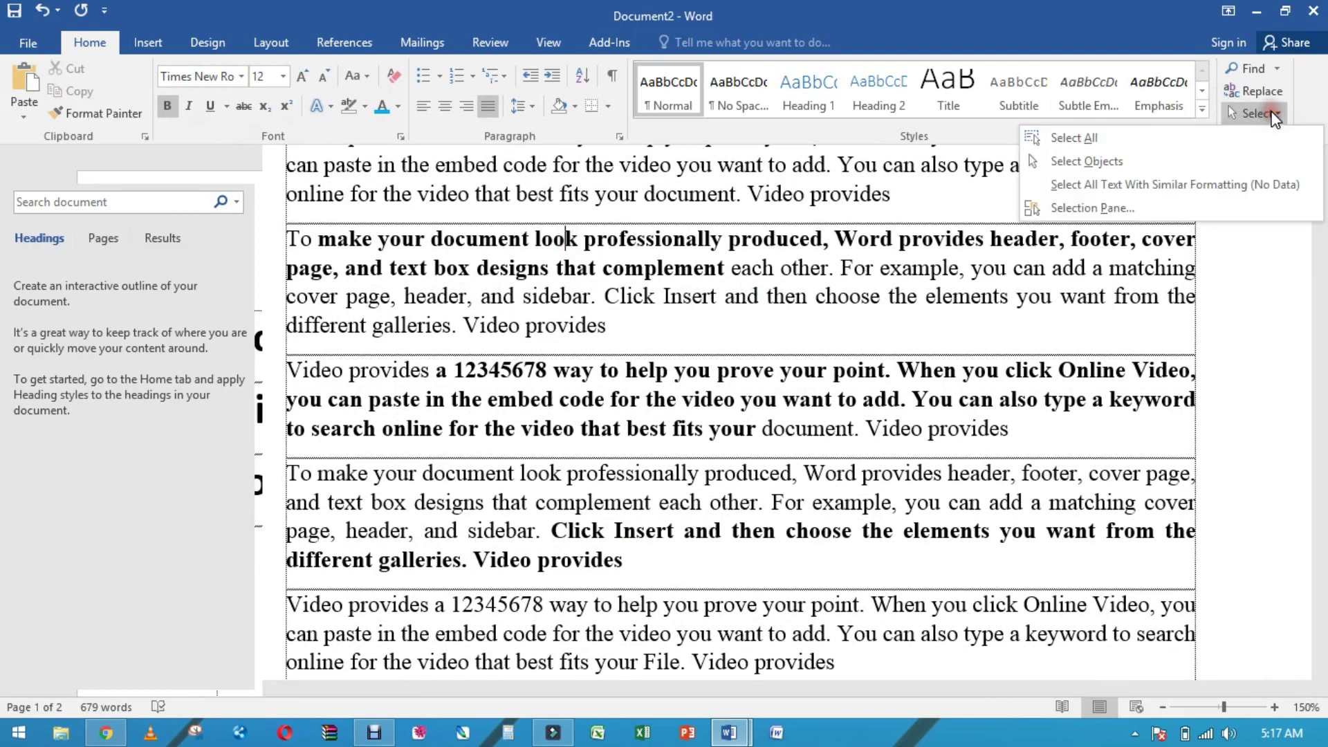
left_click(1084, 186)
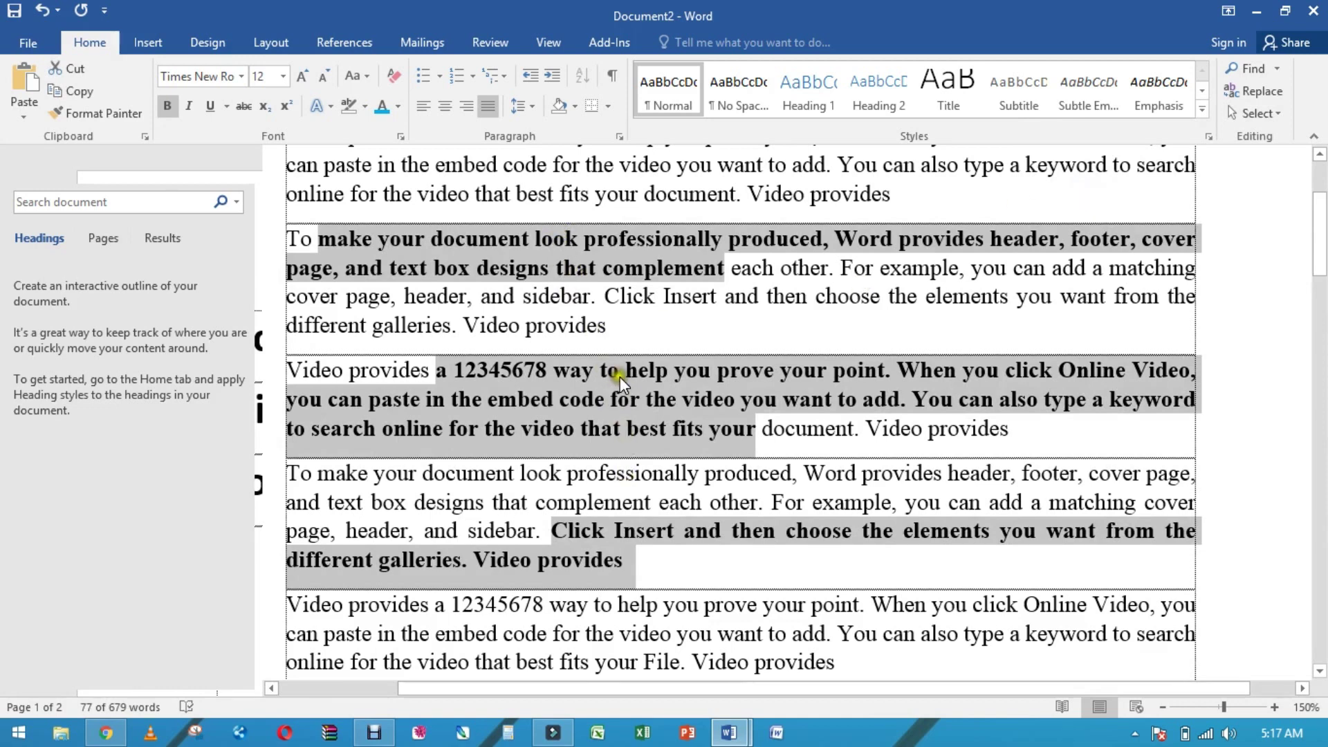
left_click(377, 110)
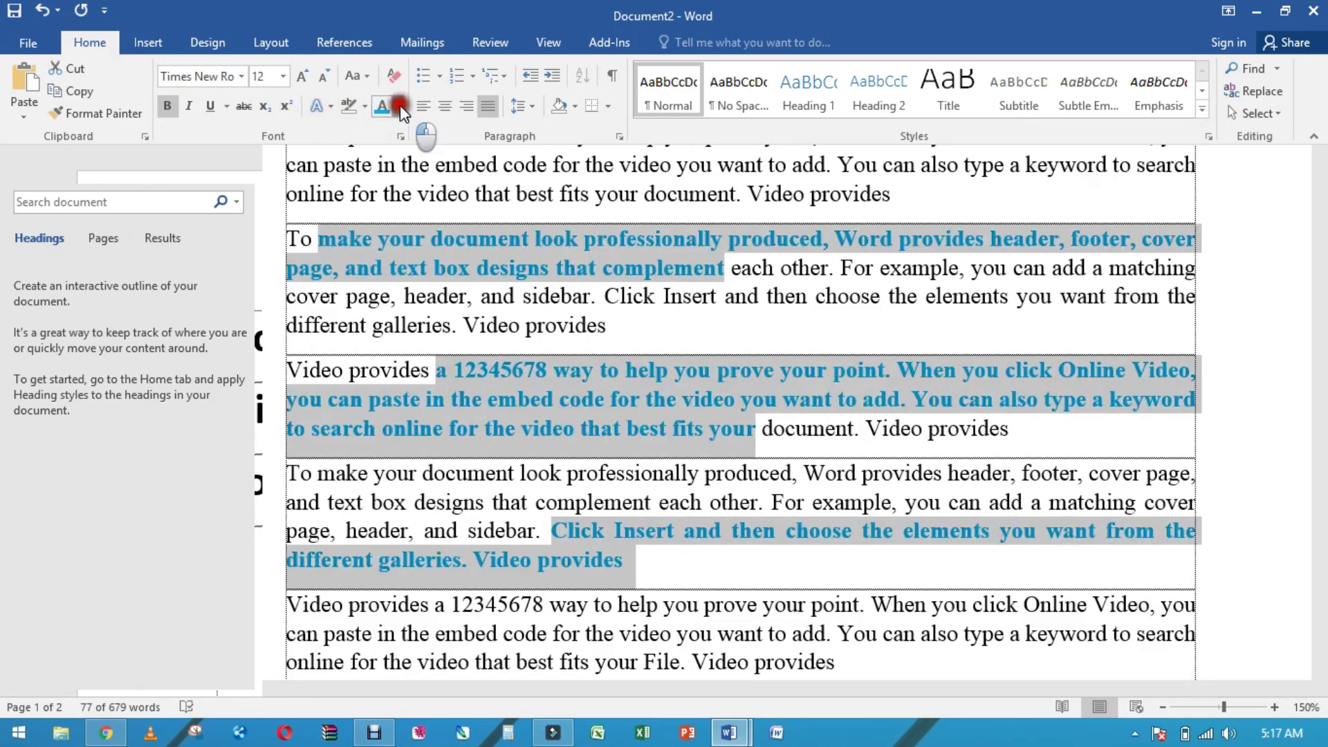
left_click(398, 107)
left_click(395, 171)
Undo the cyan colour, view Document1's Insert tab, and stop the Debut recording
key("ctrl+z")
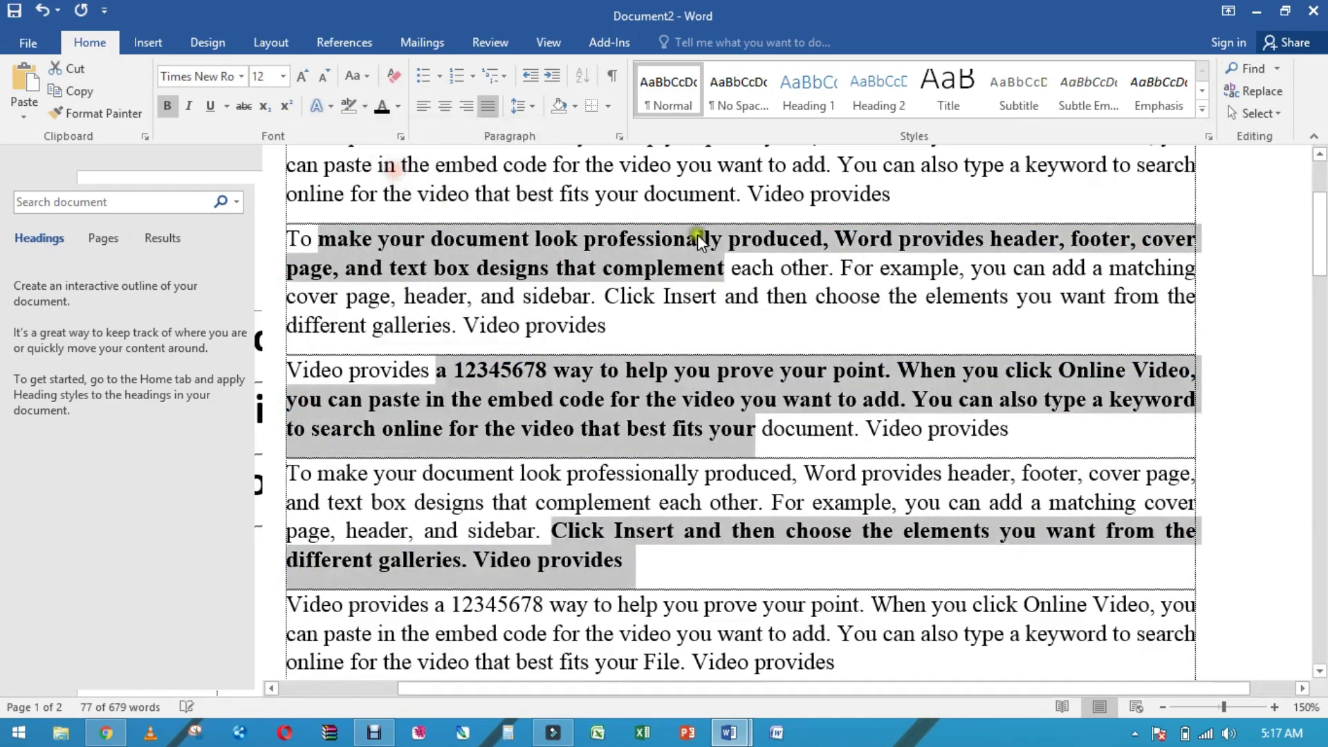
left_click(772, 263)
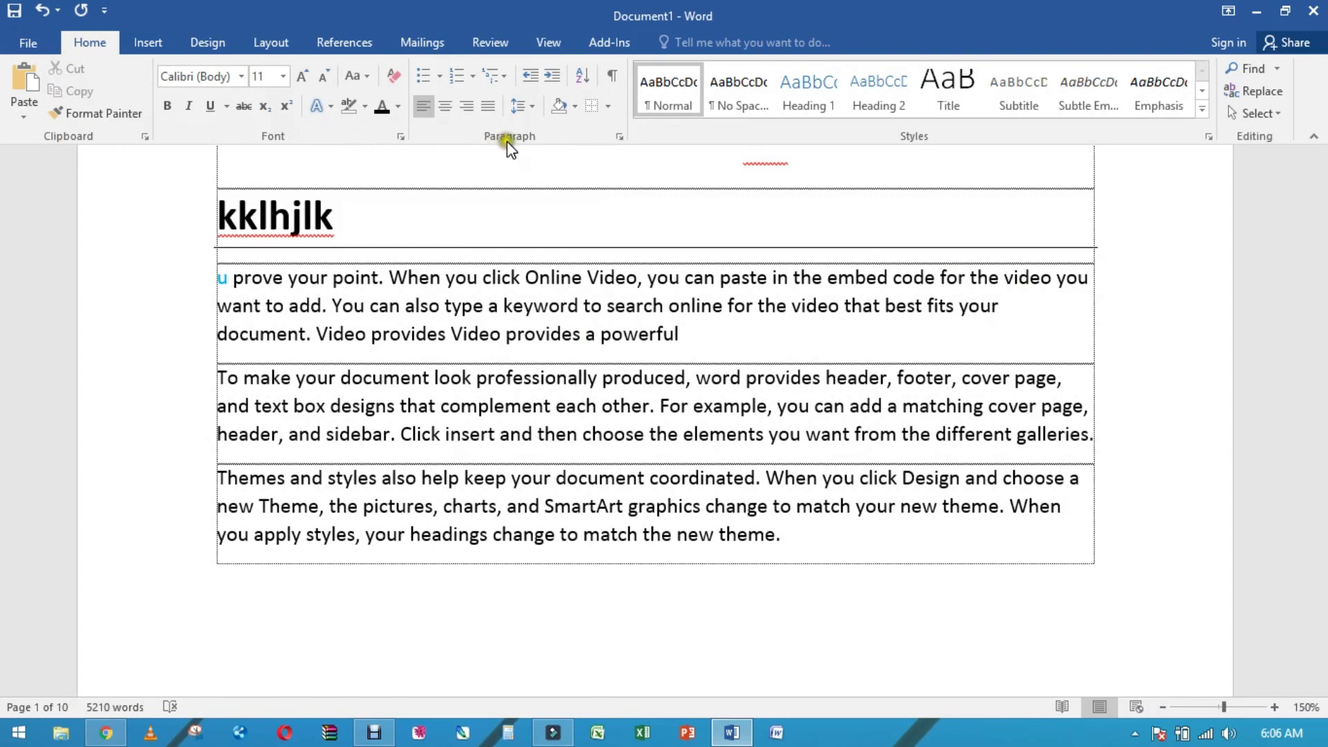
left_click(146, 44)
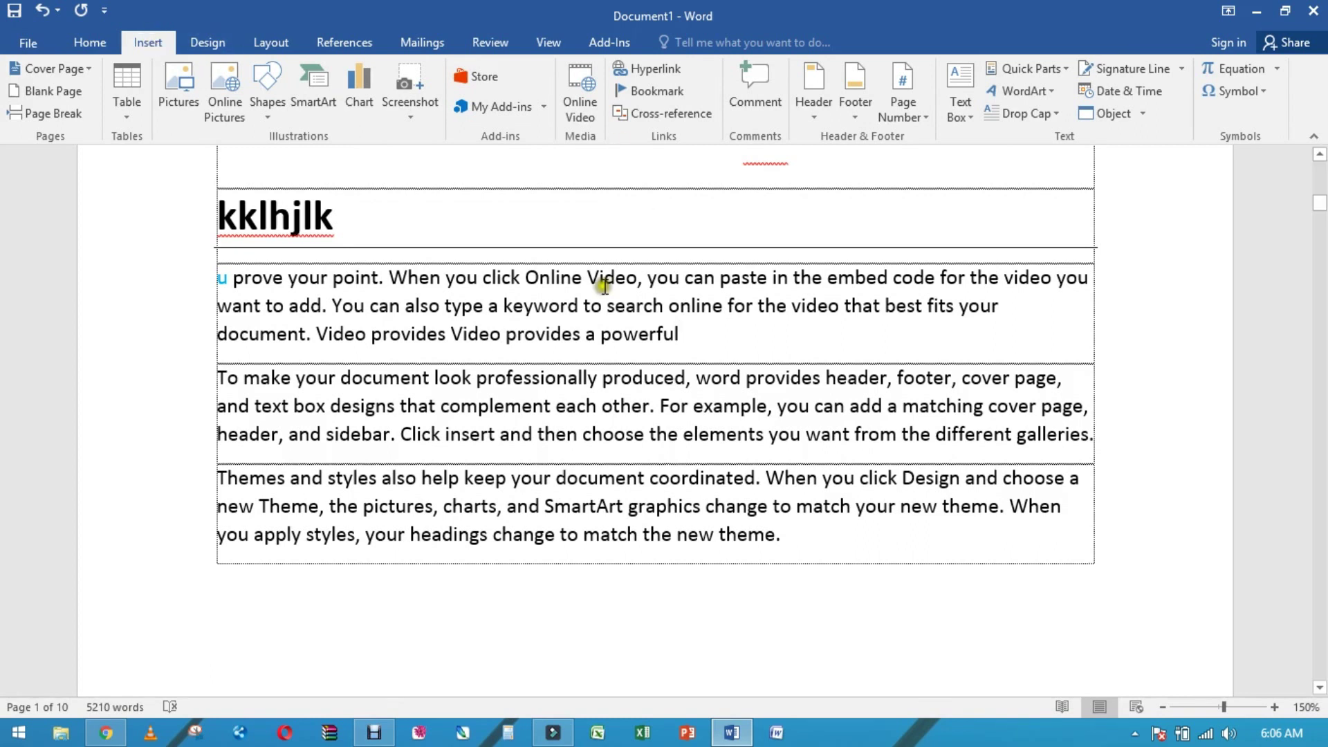
left_click(140, 70)
left_click(147, 44)
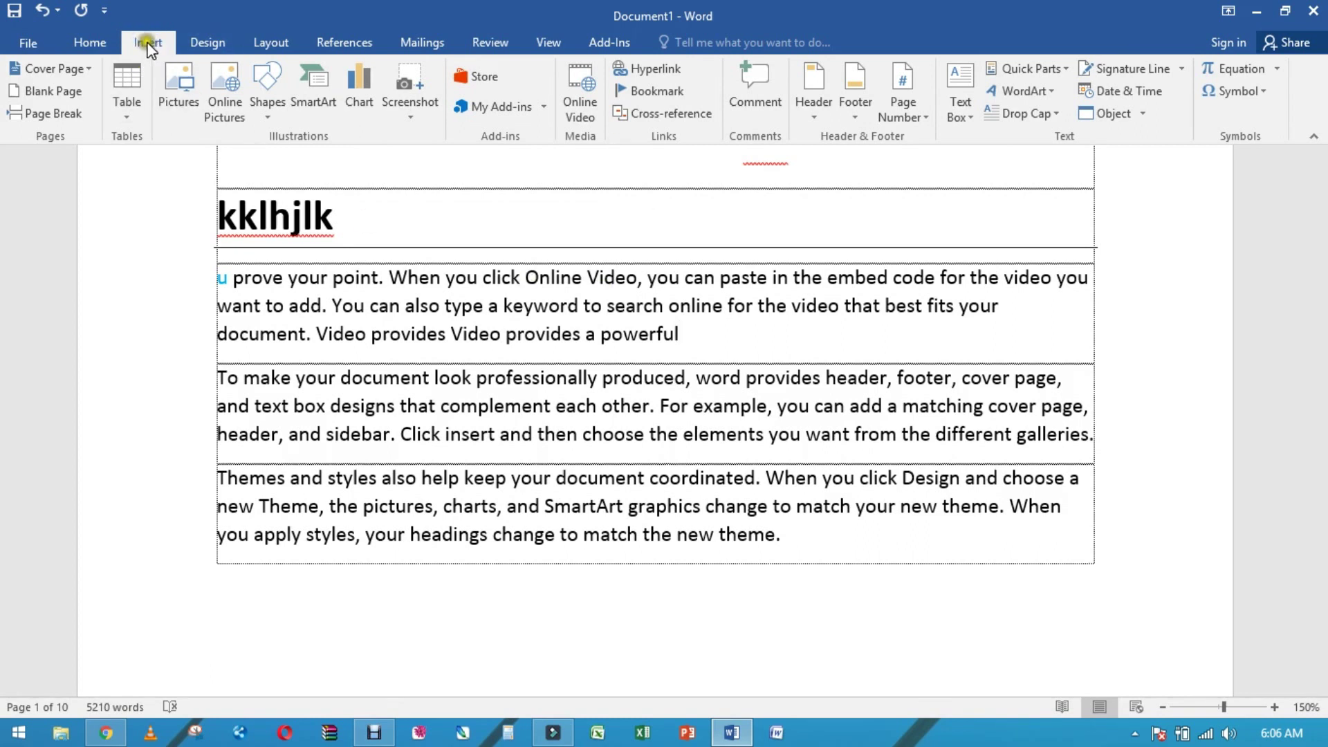
left_click(415, 731)
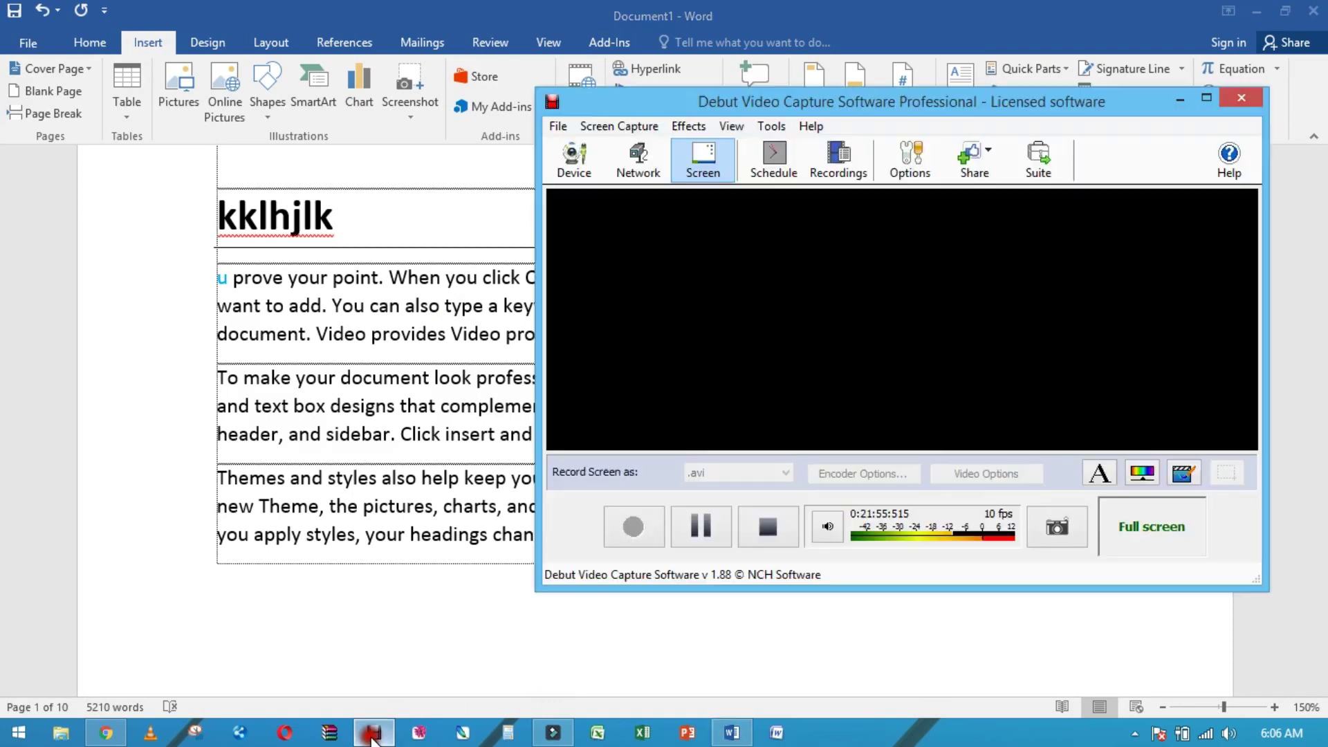
left_click(769, 531)
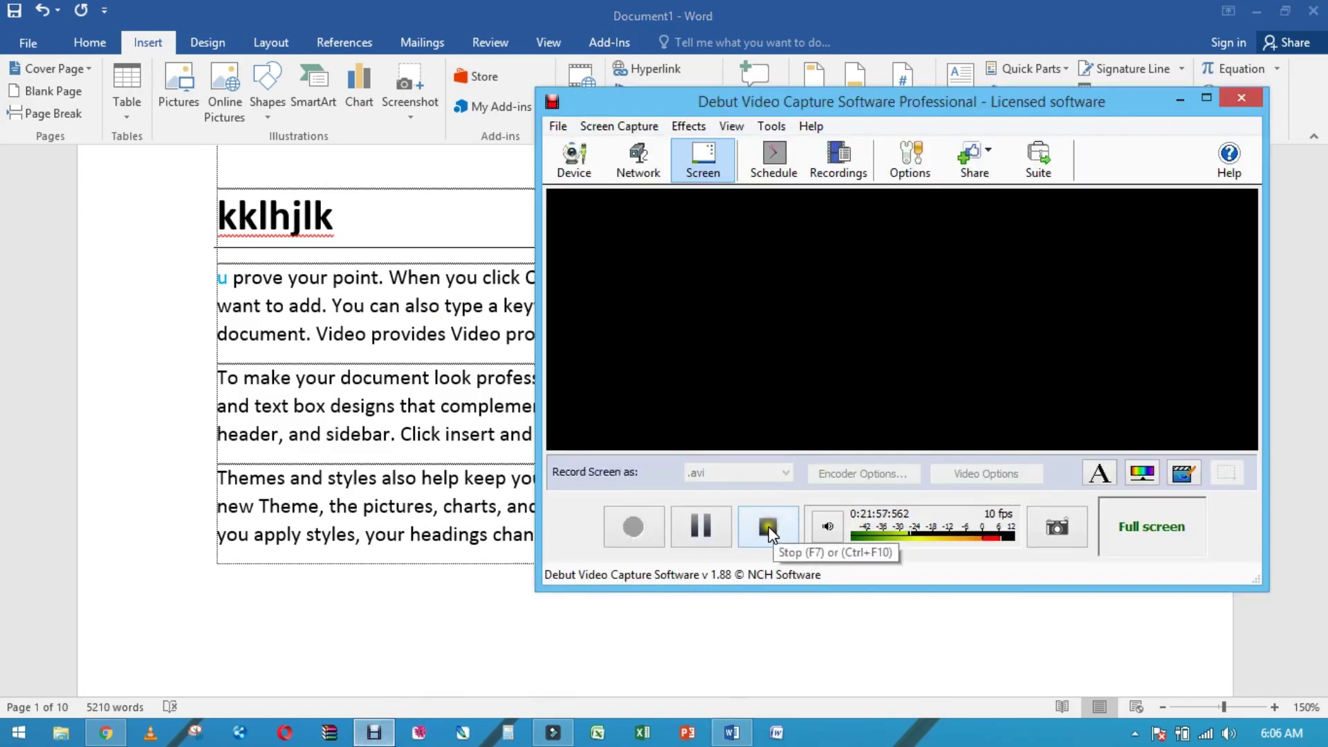